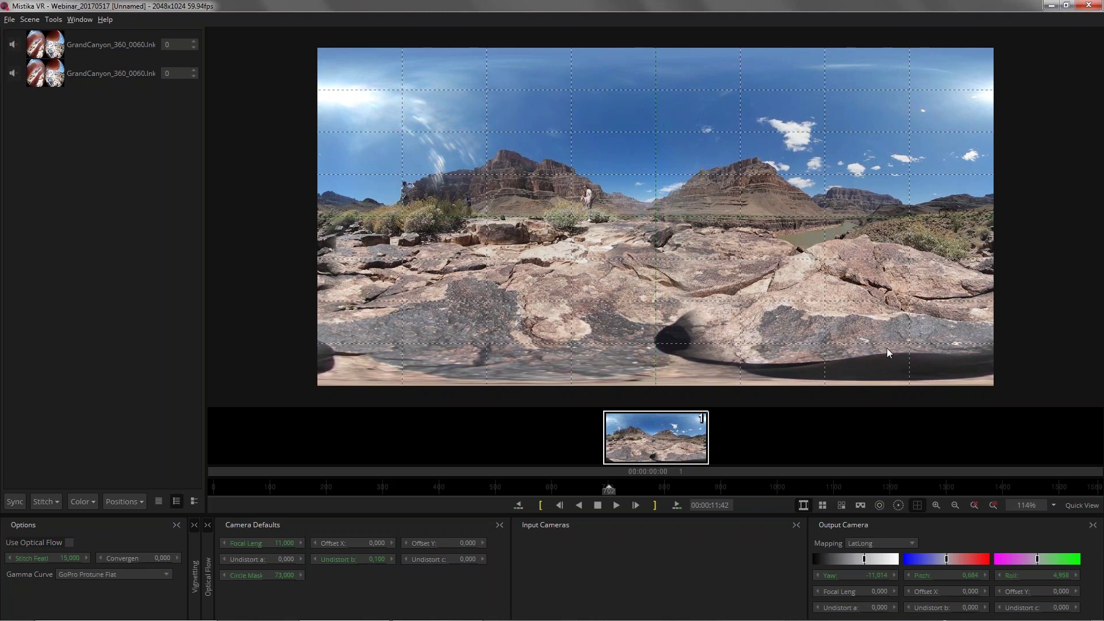
# - Hide the grid overlay and examine the canyon panorama's stitch area in the VR view
pyautogui.click(917, 504)
pyautogui.click(860, 504)
pyautogui.moveTo(993, 86); pyautogui.dragTo(1010, 87)
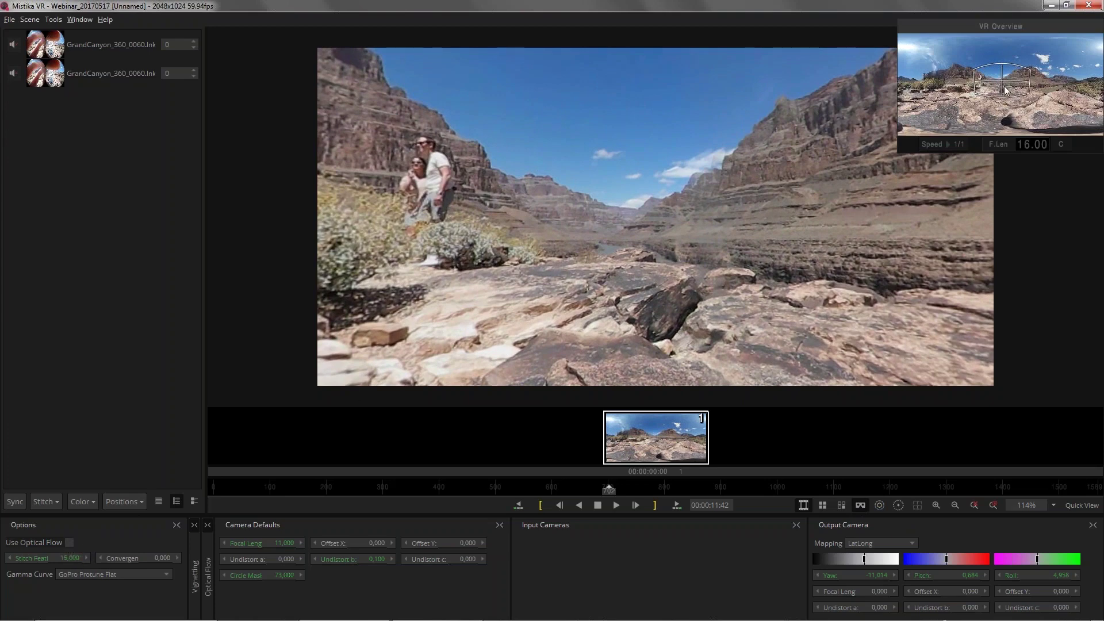
pyautogui.moveTo(1005, 86); pyautogui.dragTo(1008, 89)
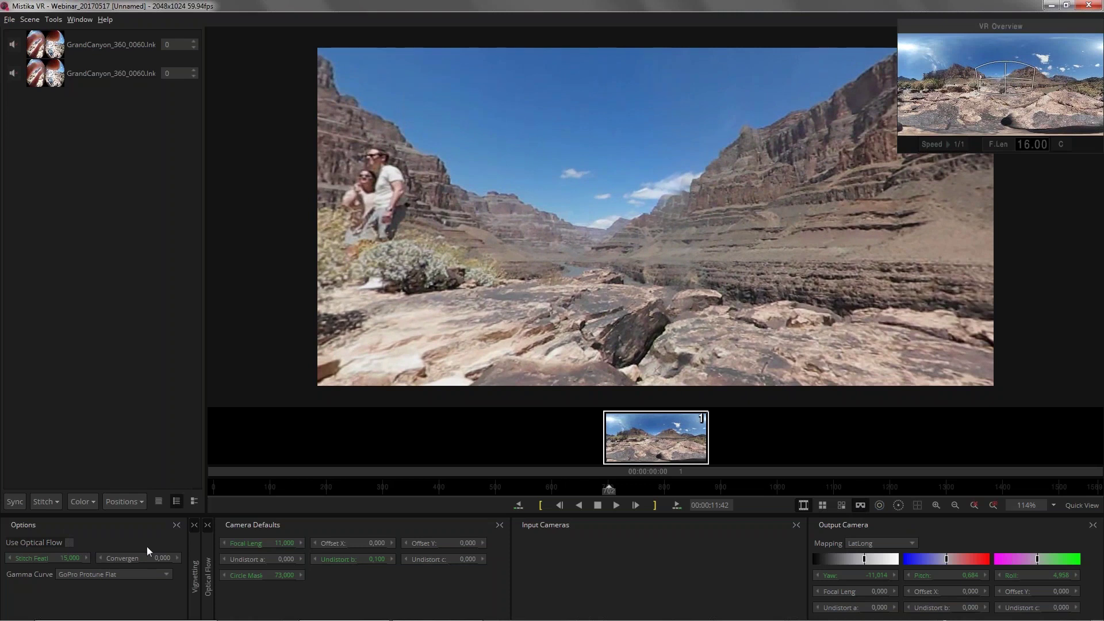
# - Reduce the stitch feather and set the convergence to -0.3, checking the seam in the VR view
pyautogui.moveTo(70, 560); pyautogui.dragTo(38, 558)
pyautogui.moveTo(677, 301)
pyautogui.mouseDown()
pyautogui.moveTo(671, 219)
pyautogui.moveTo(664, 291)
pyautogui.mouseUp()
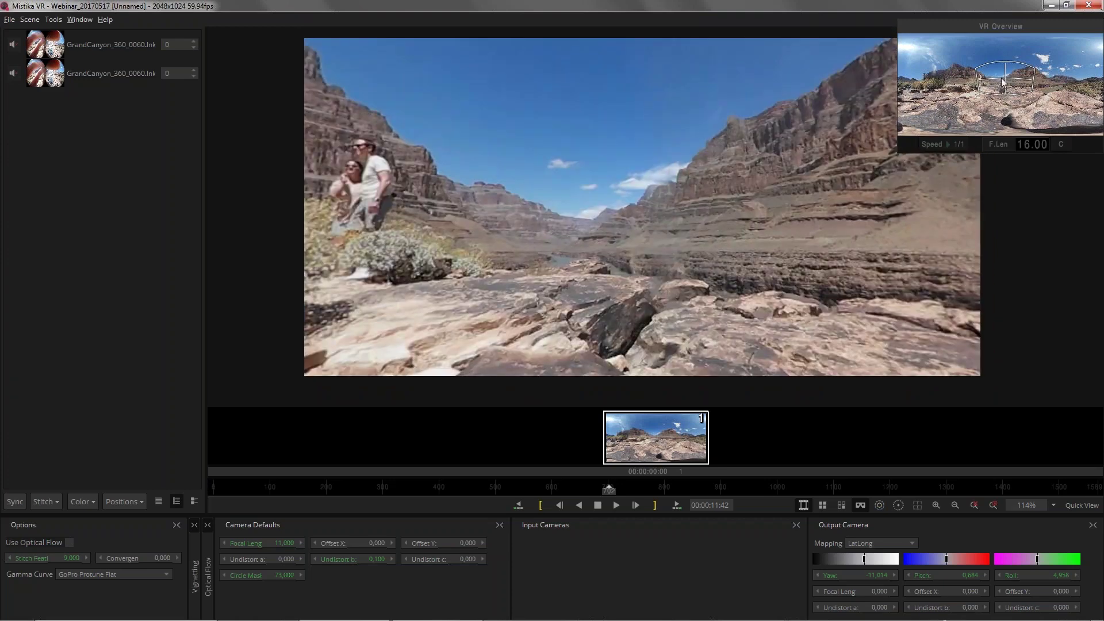
pyautogui.moveTo(1002, 81)
pyautogui.mouseDown()
pyautogui.moveTo(1005, 102)
pyautogui.moveTo(1006, 89)
pyautogui.mouseUp()
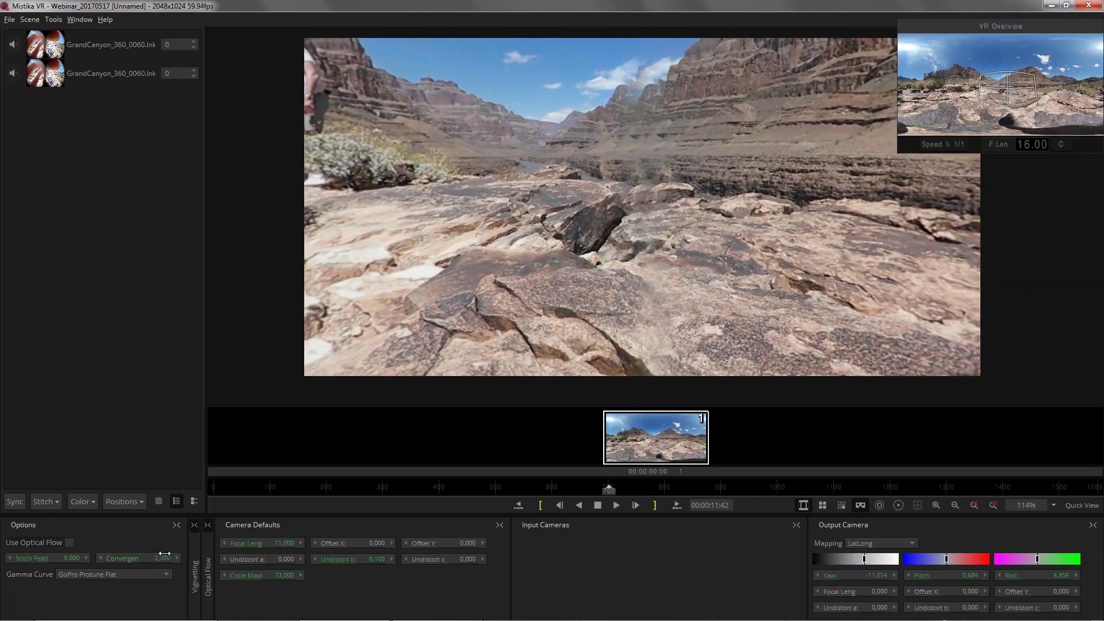
pyautogui.moveTo(159, 553)
pyautogui.mouseDown()
pyautogui.moveTo(179, 551)
pyautogui.moveTo(136, 555)
pyautogui.moveTo(165, 555)
pyautogui.moveTo(139, 560)
pyautogui.moveTo(152, 558)
pyautogui.mouseUp()
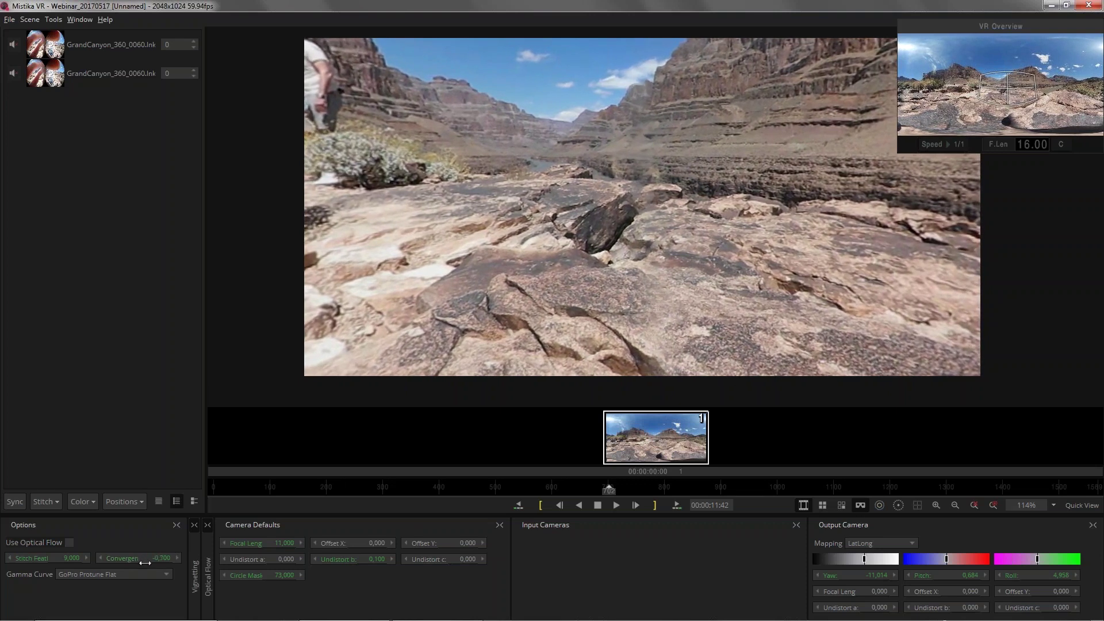
pyautogui.moveTo(162, 559); pyautogui.dragTo(164, 559)
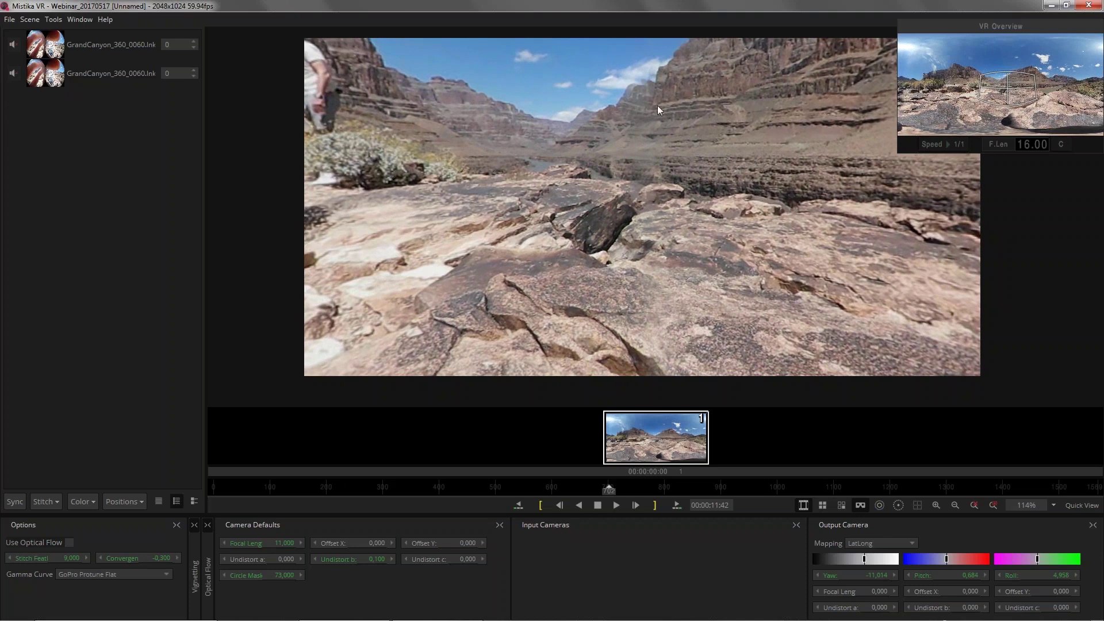
# - Set the stitch feather to 20 with optical flow enabled, and return to the flat panorama view
pyautogui.moveTo(79, 557); pyautogui.dragTo(79, 557)
pyautogui.click(69, 543)
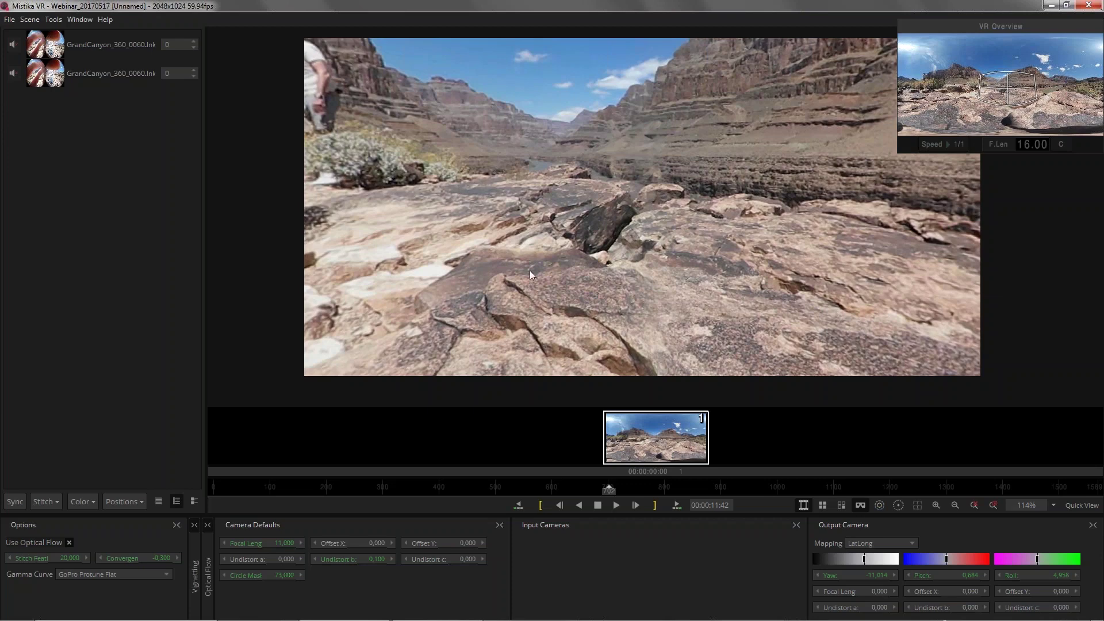
pyautogui.scroll(-3, 657, 253)
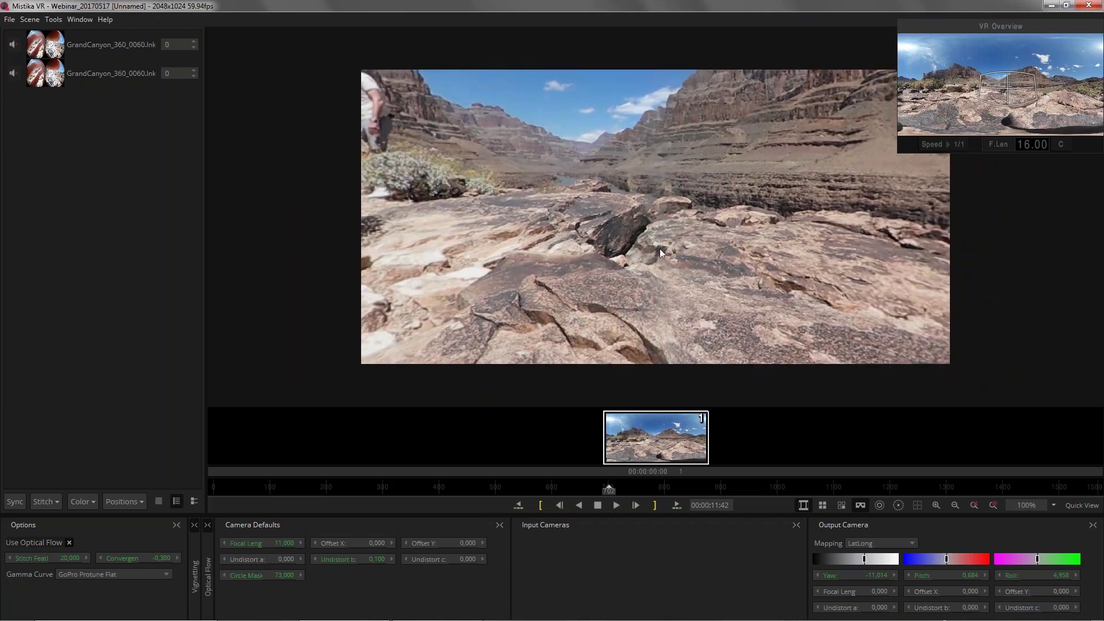
pyautogui.click(858, 505)
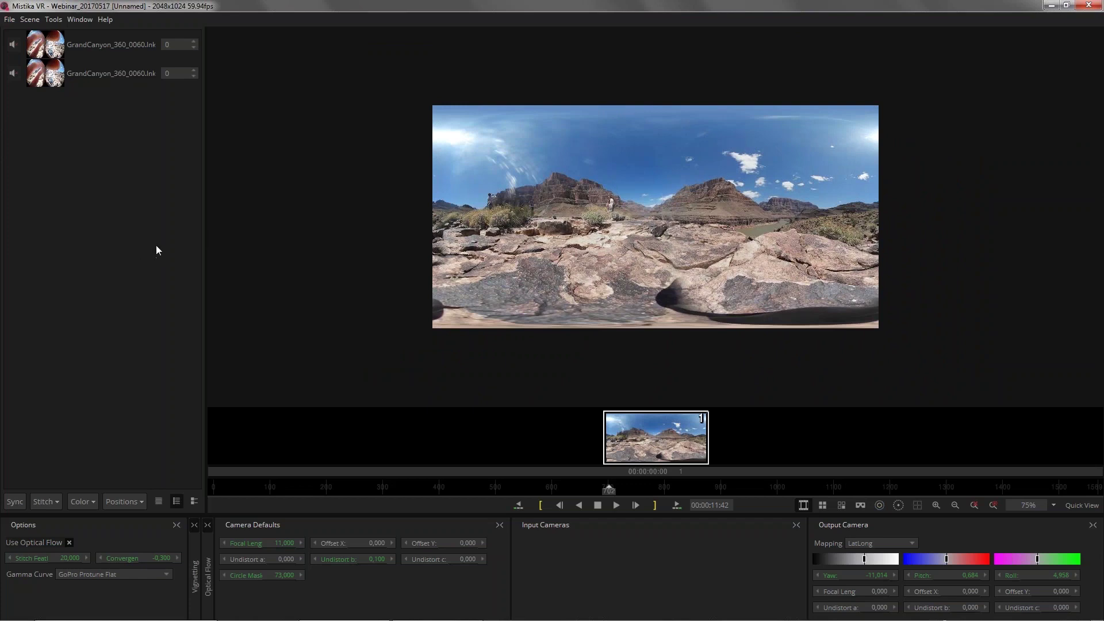
# - Switch to a file browser window and open the Videobred clip folder inside VR_MEDIA\ZCam_S1
pyautogui.press('super+e')
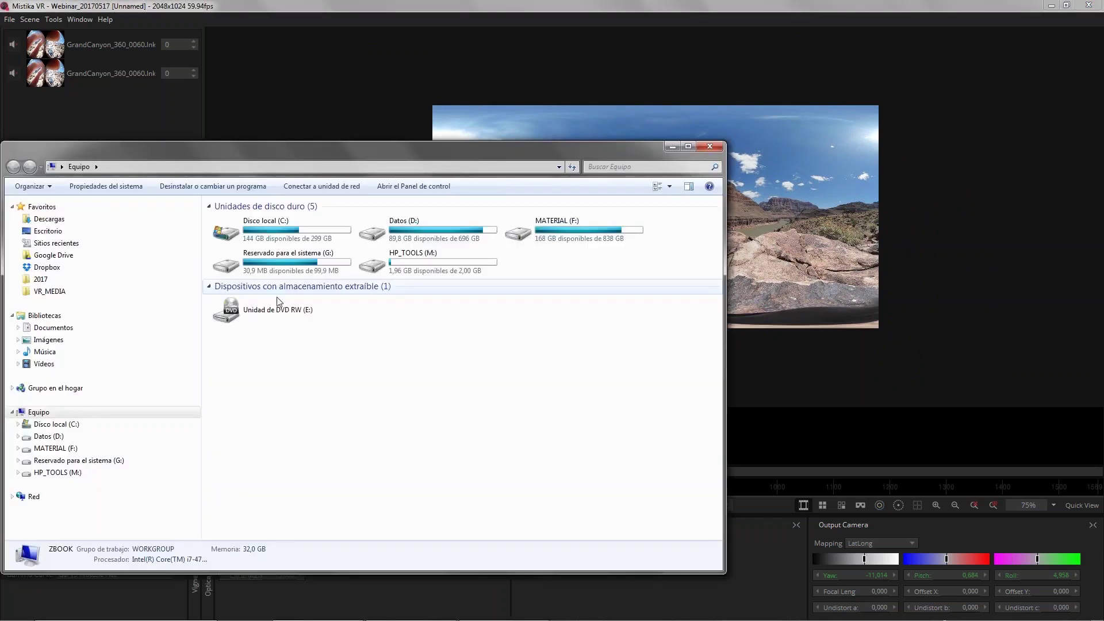
pyautogui.click(94, 291)
pyautogui.doubleClick(253, 269)
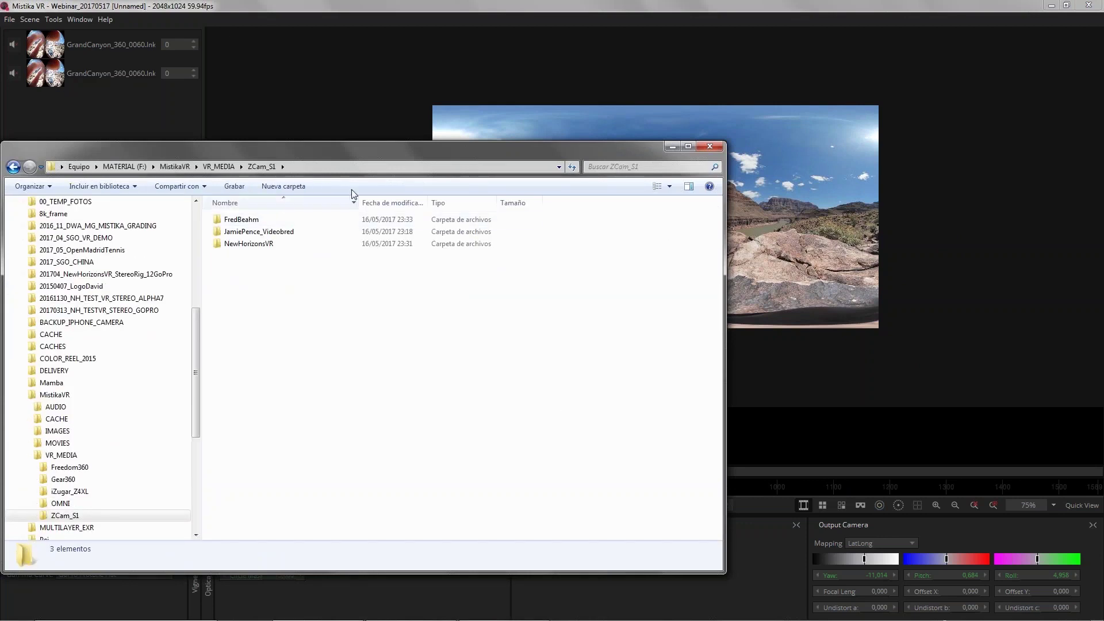
pyautogui.moveTo(417, 154); pyautogui.dragTo(498, 134)
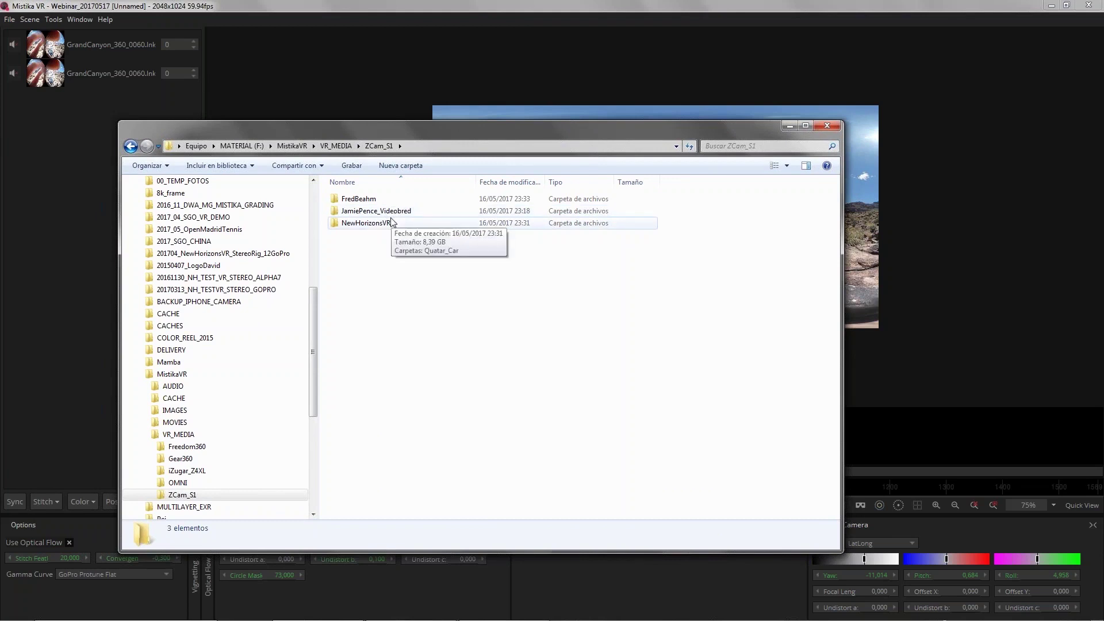
pyautogui.doubleClick(359, 214)
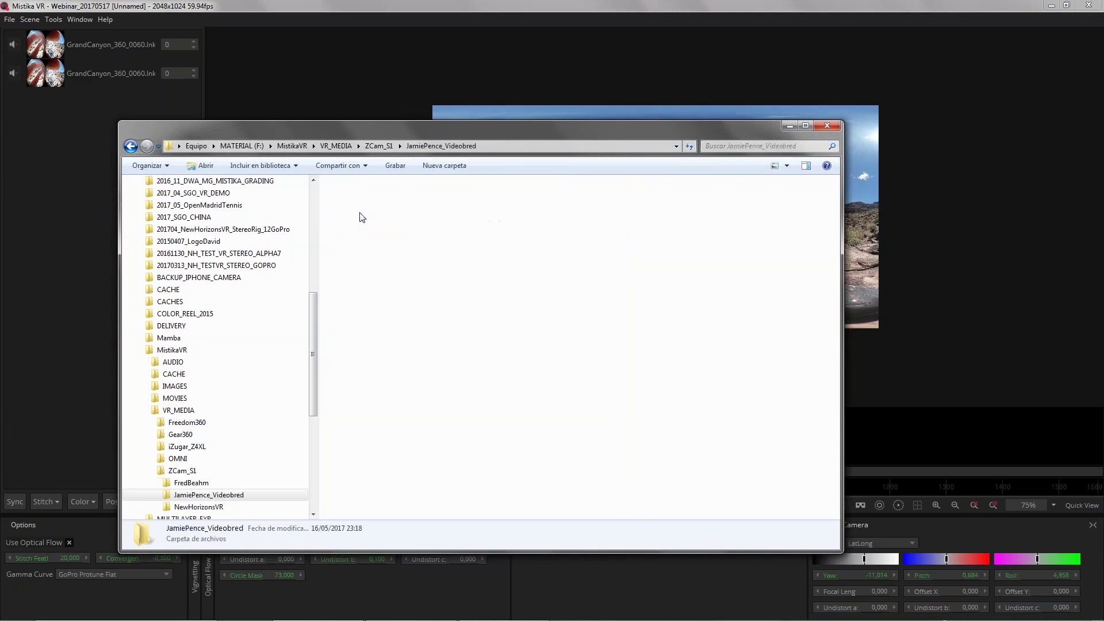
# - Import the four ZCAM0584 MOV clips together into Mistika VR as a new scene after the canyon shot
pyautogui.moveTo(615, 311); pyautogui.dragTo(360, 201)
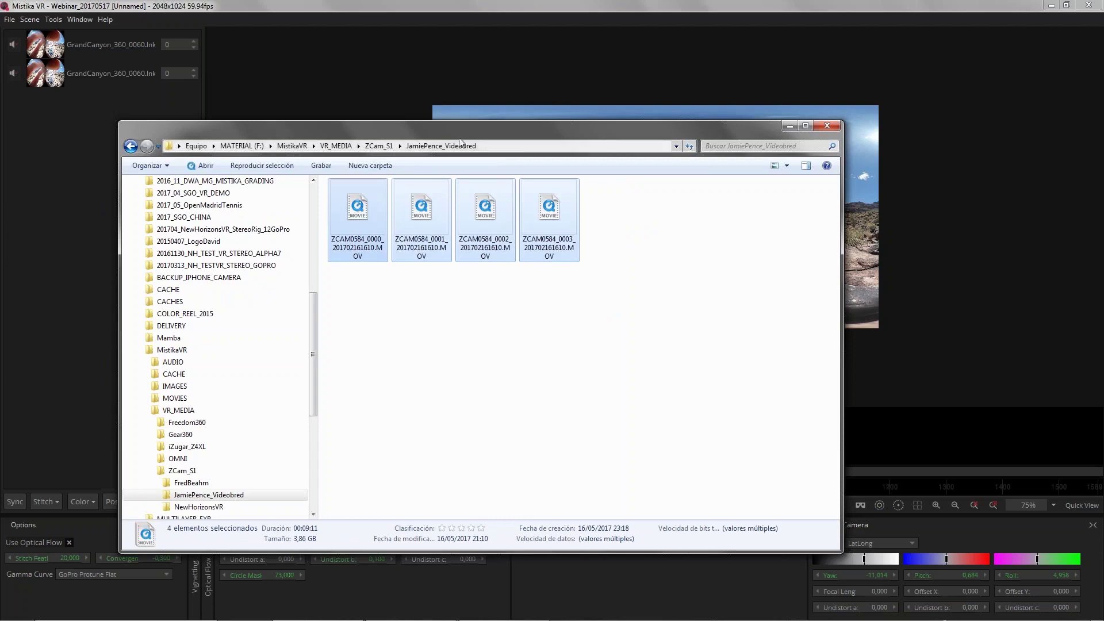
pyautogui.moveTo(453, 135); pyautogui.dragTo(281, 169)
pyautogui.moveTo(231, 231); pyautogui.dragTo(750, 443)
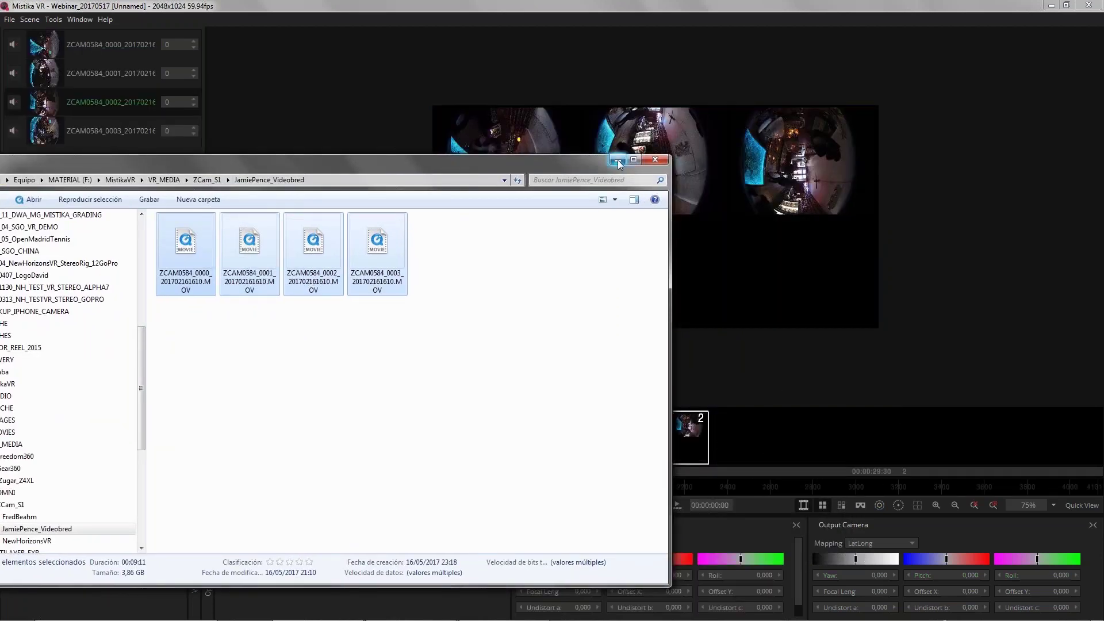
pyautogui.click(617, 159)
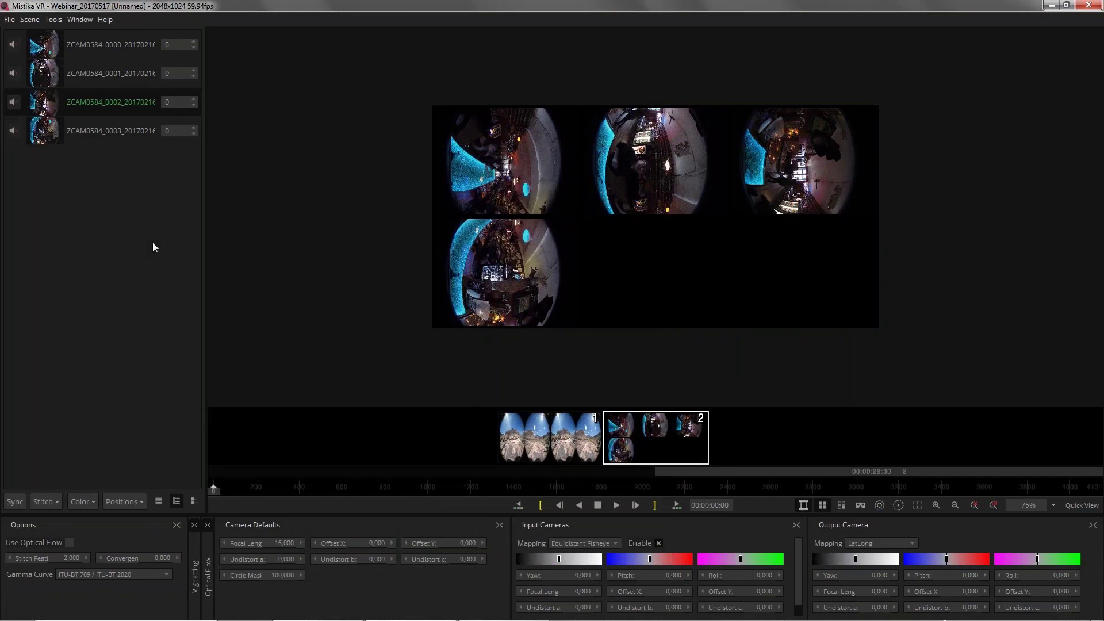
# - Load the ZCamS1.grp camera preset for the four-camera bar scene
pyautogui.rightClick(153, 244)
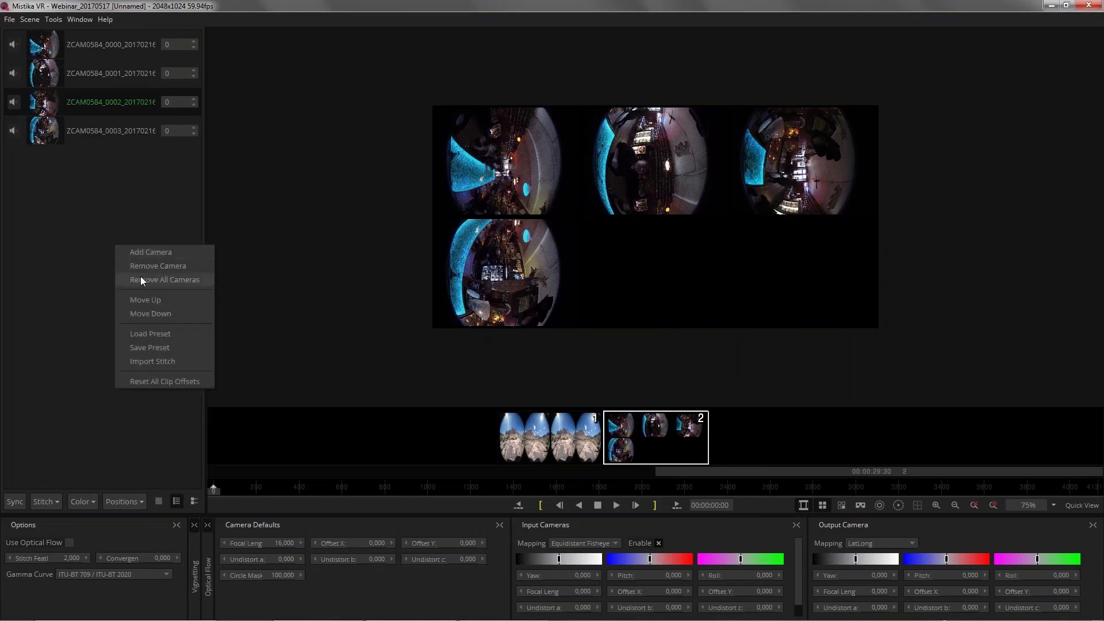
pyautogui.click(151, 333)
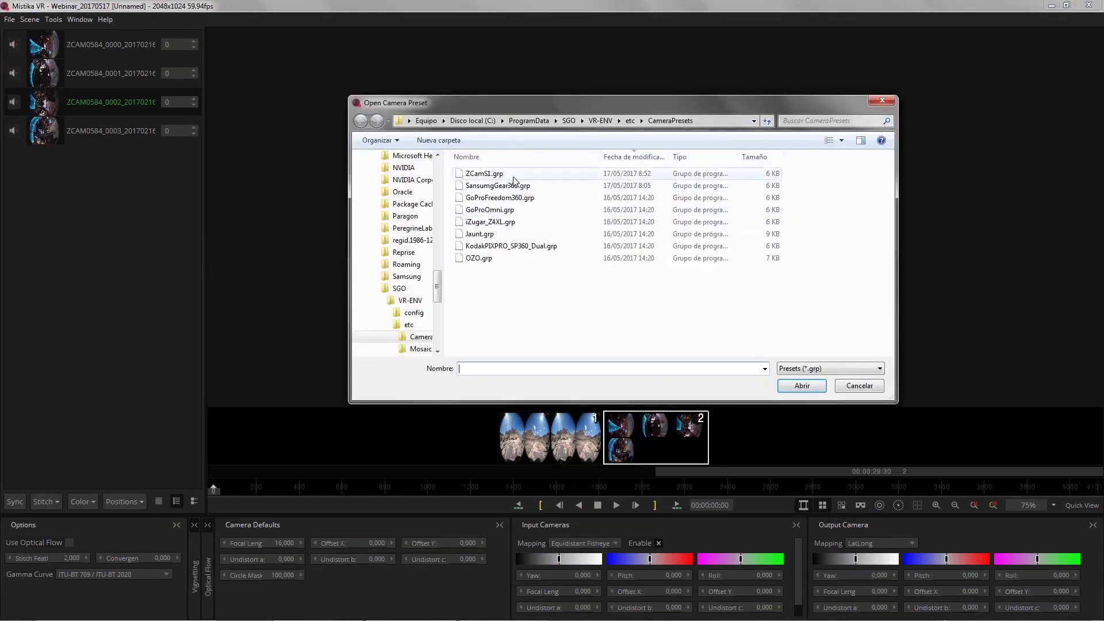
pyautogui.click(510, 174)
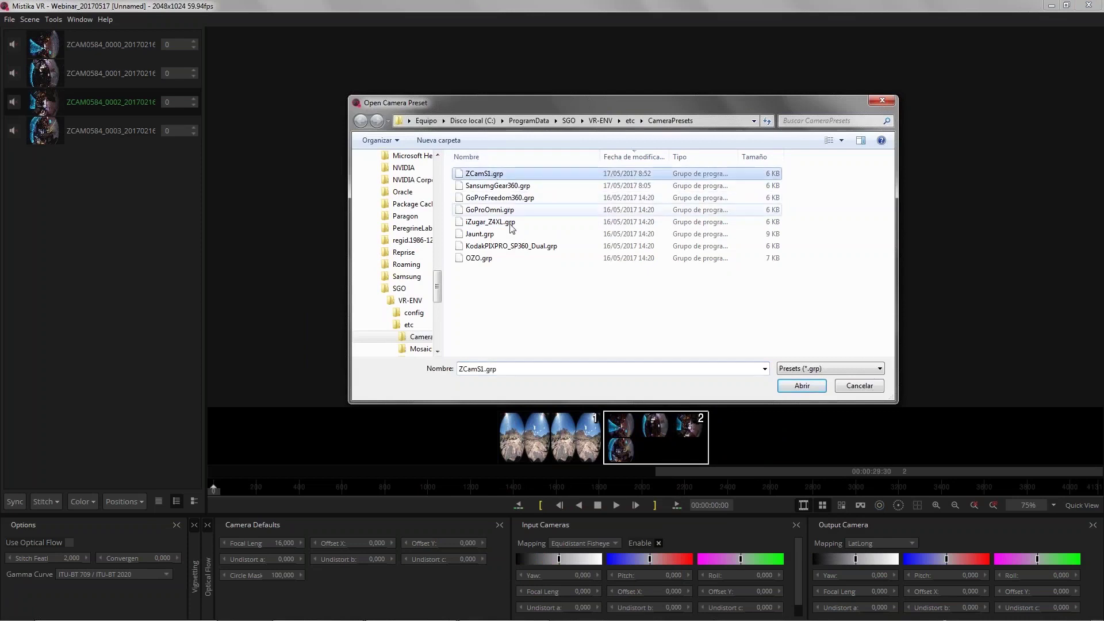
pyautogui.click(802, 386)
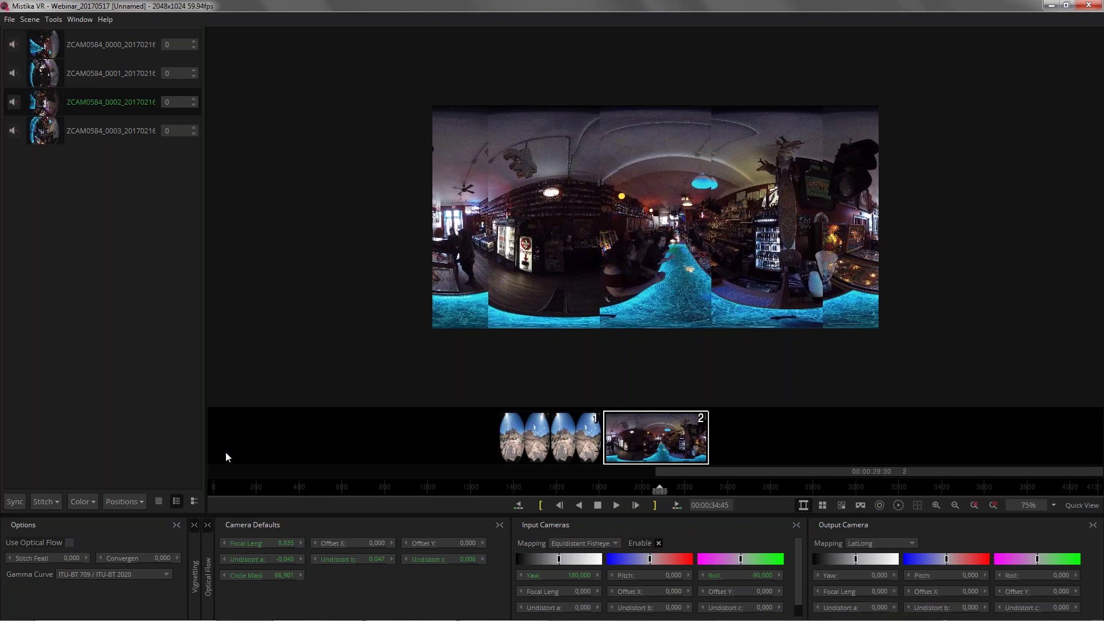
# - Run the automatic camera position optimisation on the bar scene to align its four cameras
pyautogui.moveTo(690, 254); pyautogui.dragTo(640, 258)
pyautogui.scroll(3, 650, 267)
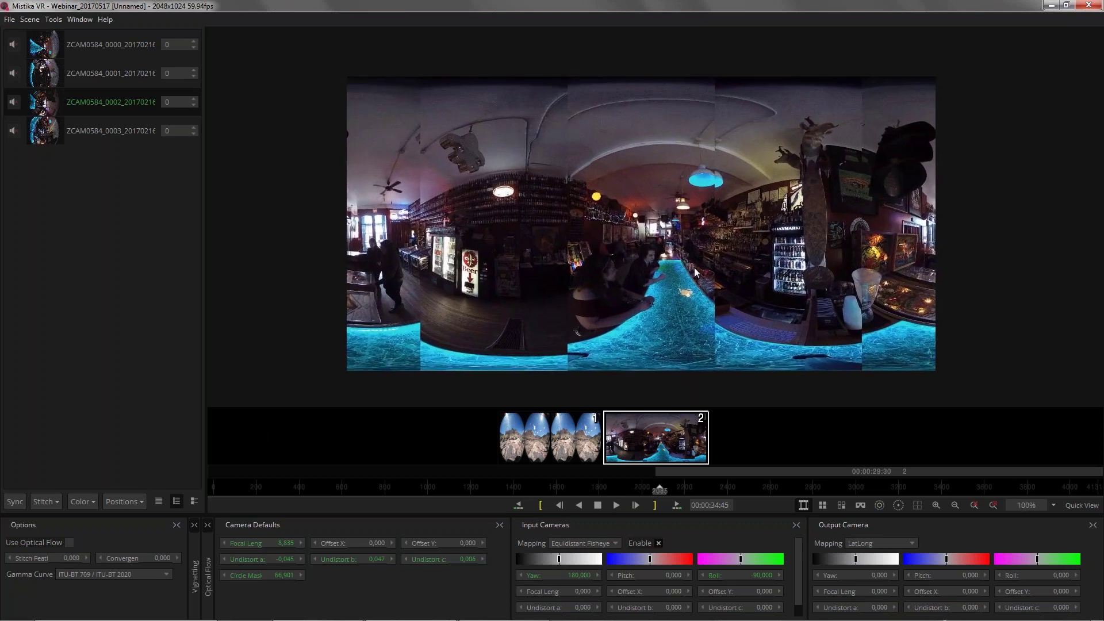
pyautogui.scroll(-1, 687, 287)
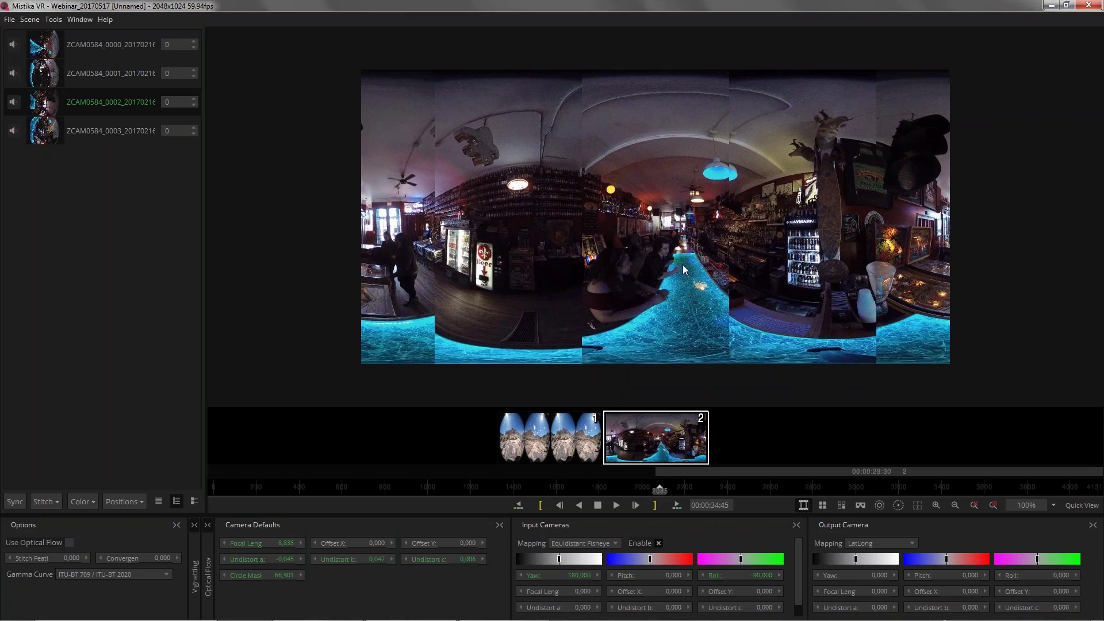
pyautogui.click(136, 503)
pyautogui.click(146, 524)
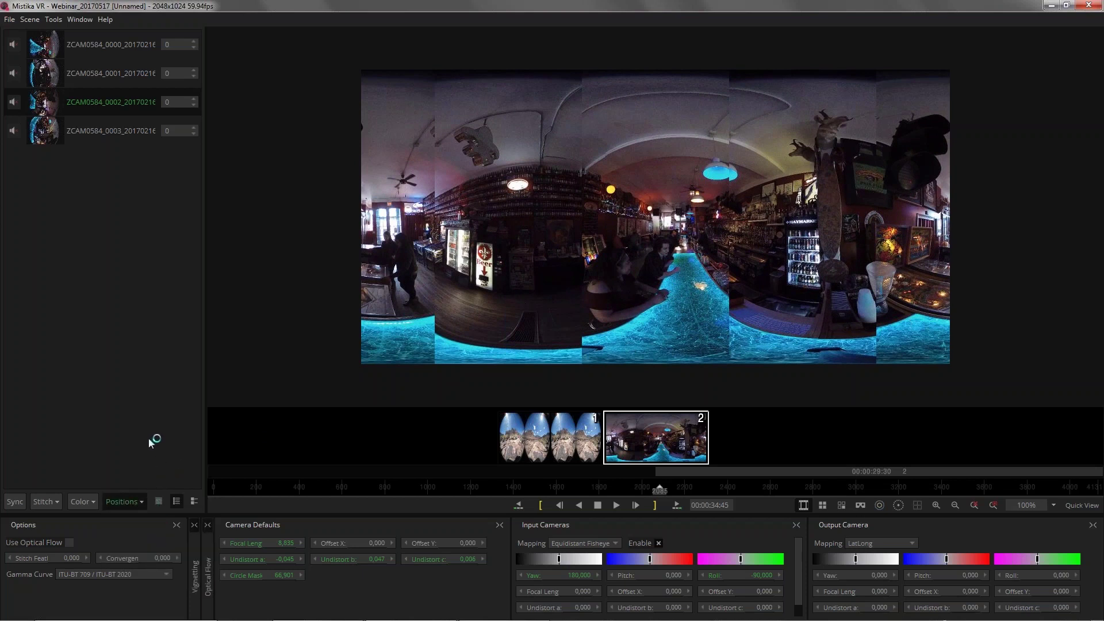
pyautogui.click(139, 501)
pyautogui.click(143, 518)
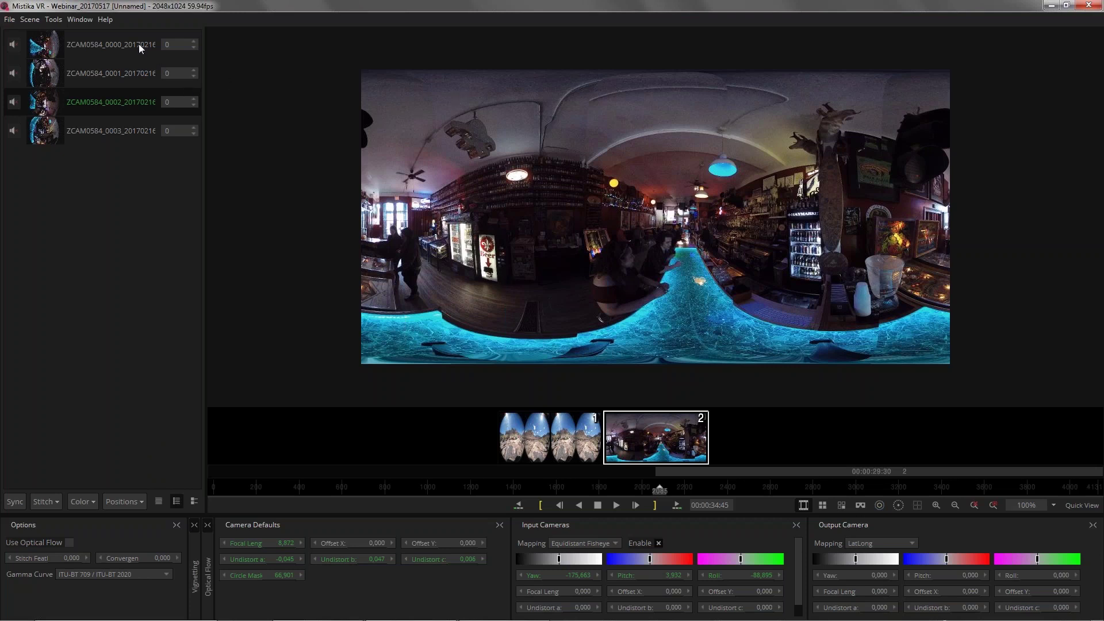
# - Display the original fisheye image of camera ZCAM0584_0000 on its own with the circle mask outline overlaid
pyautogui.click(842, 506)
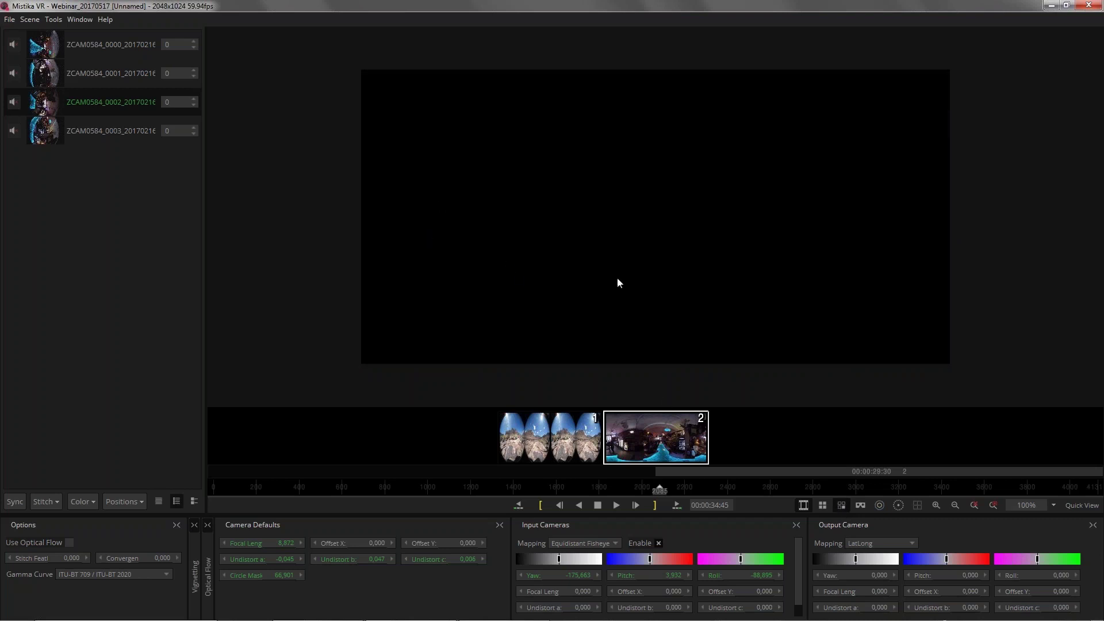
pyautogui.click(661, 445)
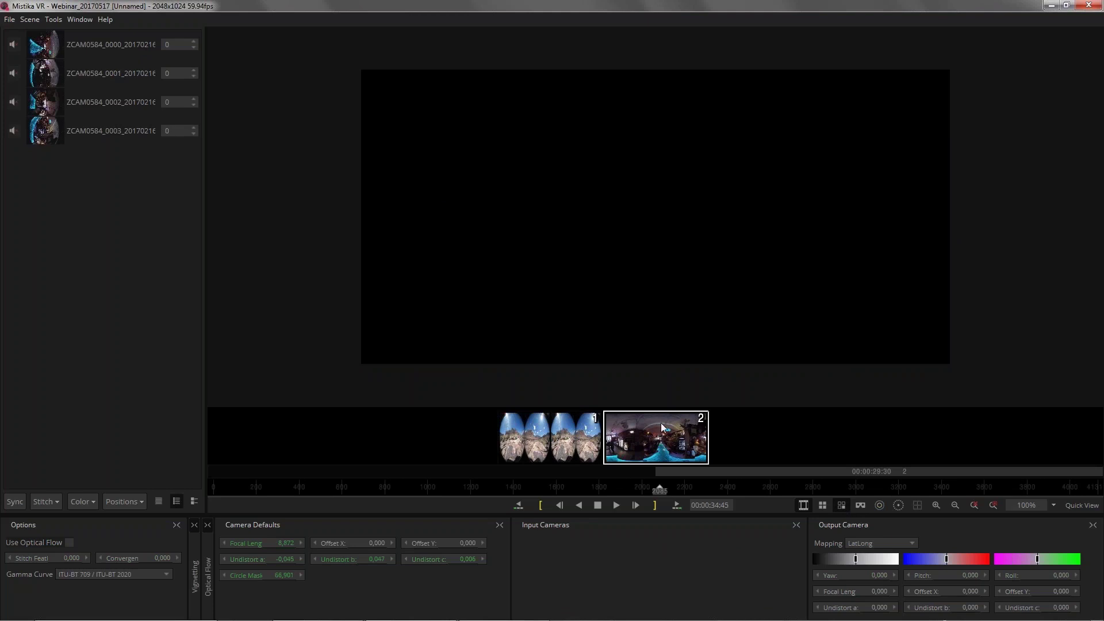
pyautogui.click(130, 48)
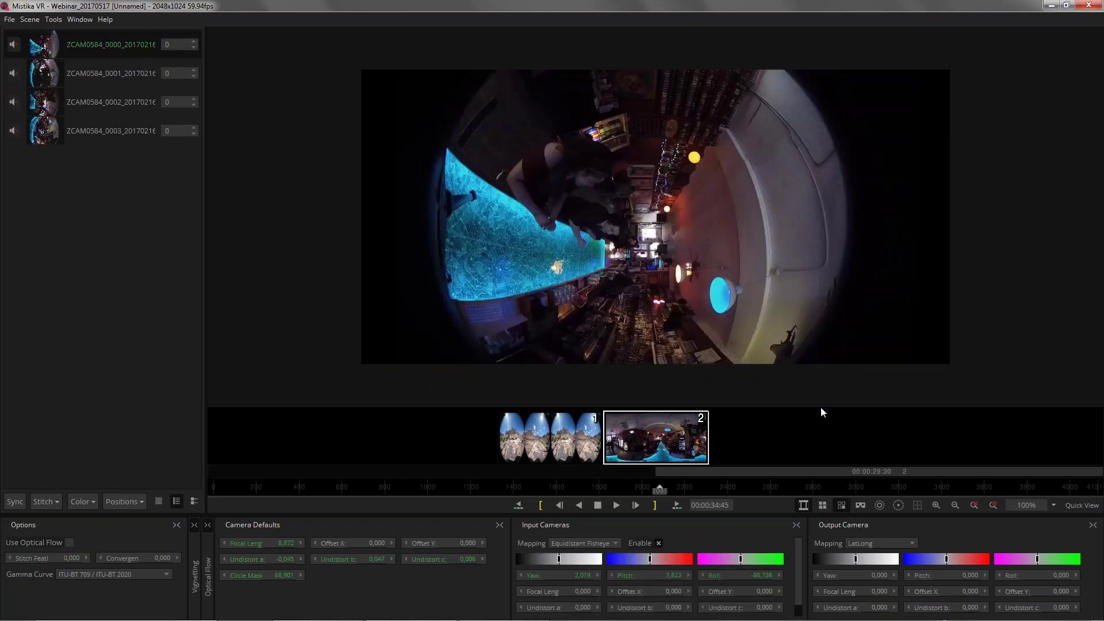
pyautogui.click(879, 506)
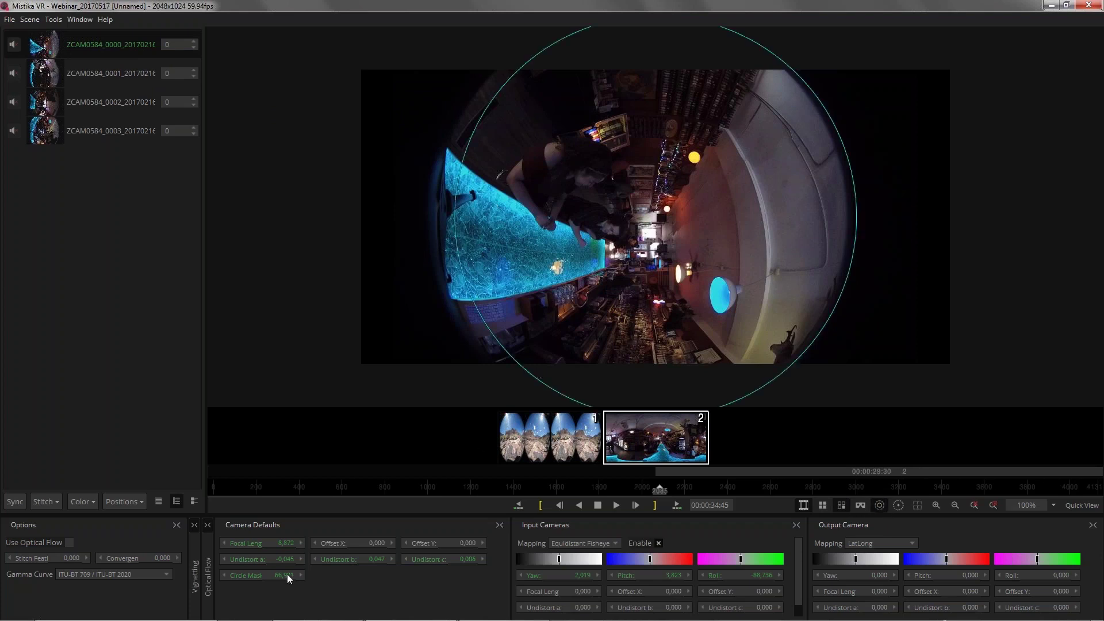
# - Fit the circle mask to the lens image of camera ZCAM0584_0000, with a mask size of about 65.55 and an X offset of about 2.8
pyautogui.moveTo(288, 578)
pyautogui.mouseDown()
pyautogui.moveTo(224, 581)
pyautogui.moveTo(299, 584)
pyautogui.moveTo(287, 586)
pyautogui.mouseUp()
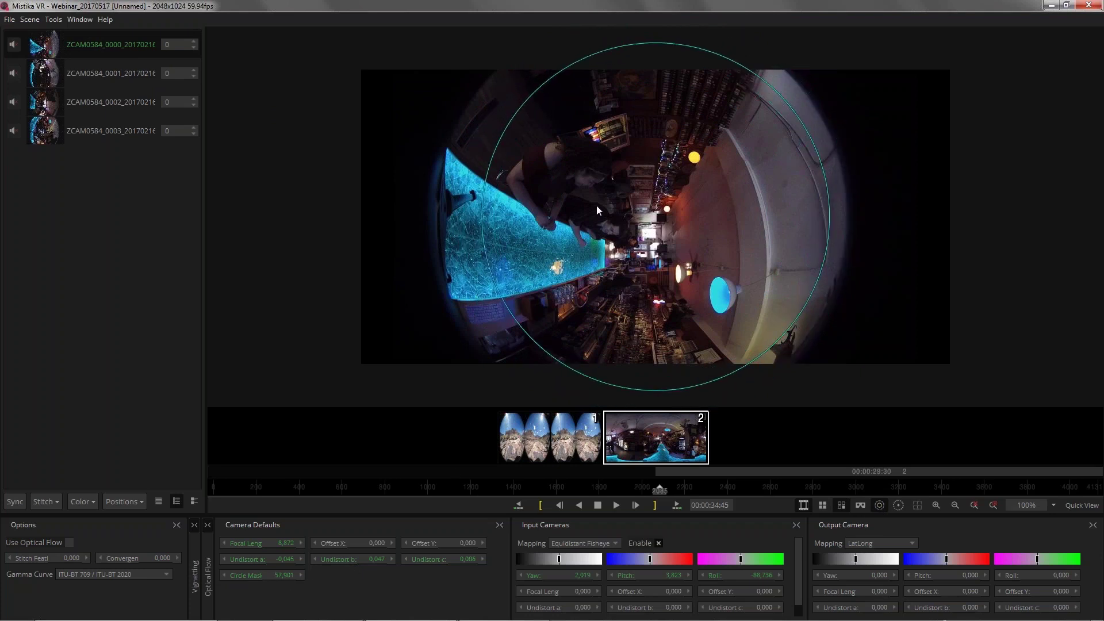
pyautogui.moveTo(785, 99); pyautogui.dragTo(771, 153)
pyautogui.moveTo(695, 209); pyautogui.dragTo(805, 92)
pyautogui.click(136, 77)
pyautogui.click(129, 46)
pyautogui.moveTo(663, 215); pyautogui.dragTo(694, 210)
pyautogui.moveTo(655, 208); pyautogui.dragTo(660, 205)
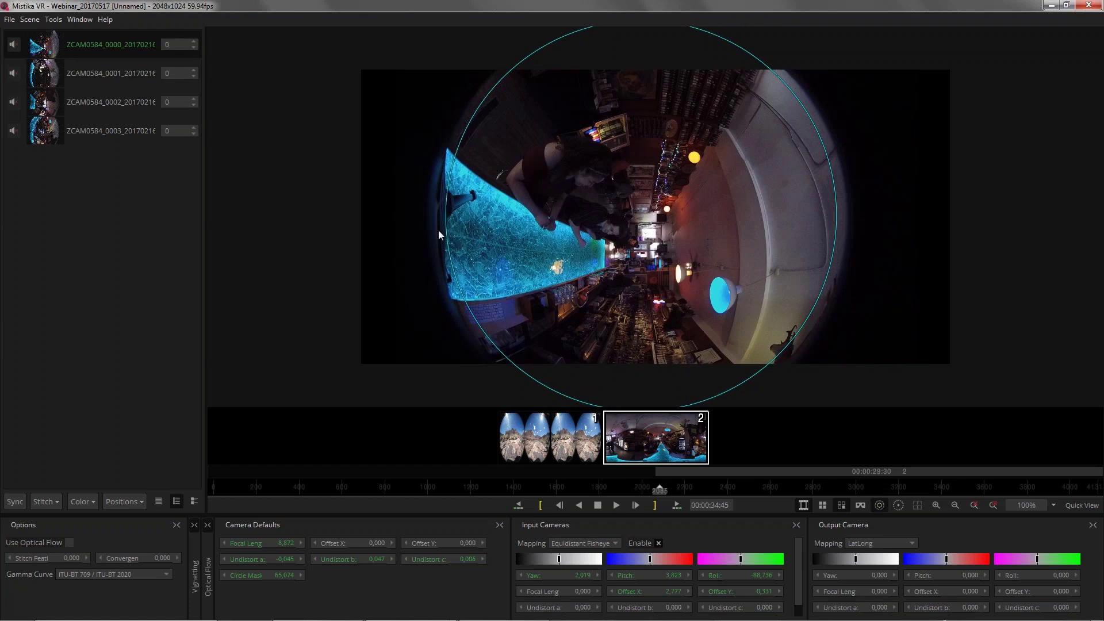
pyautogui.moveTo(731, 194); pyautogui.dragTo(757, 179)
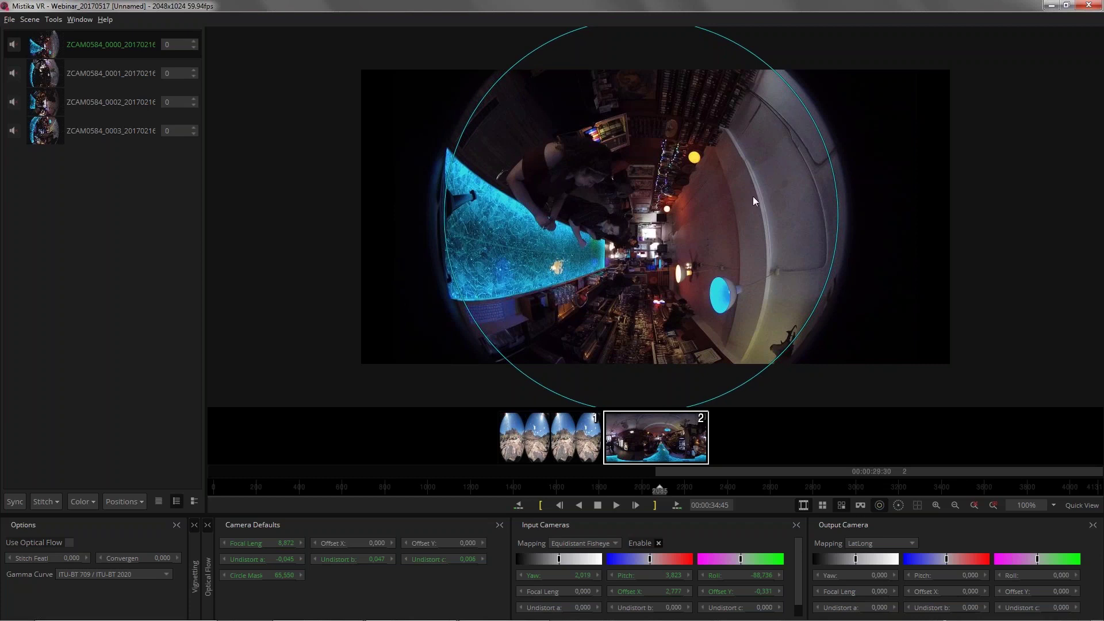
pyautogui.moveTo(655, 204); pyautogui.dragTo(658, 196)
# - Recentre the circle mask on the lens images of cameras ZCAM0584_0001 and ZCAM0584_0002, with X offsets of about 3
pyautogui.click(123, 72)
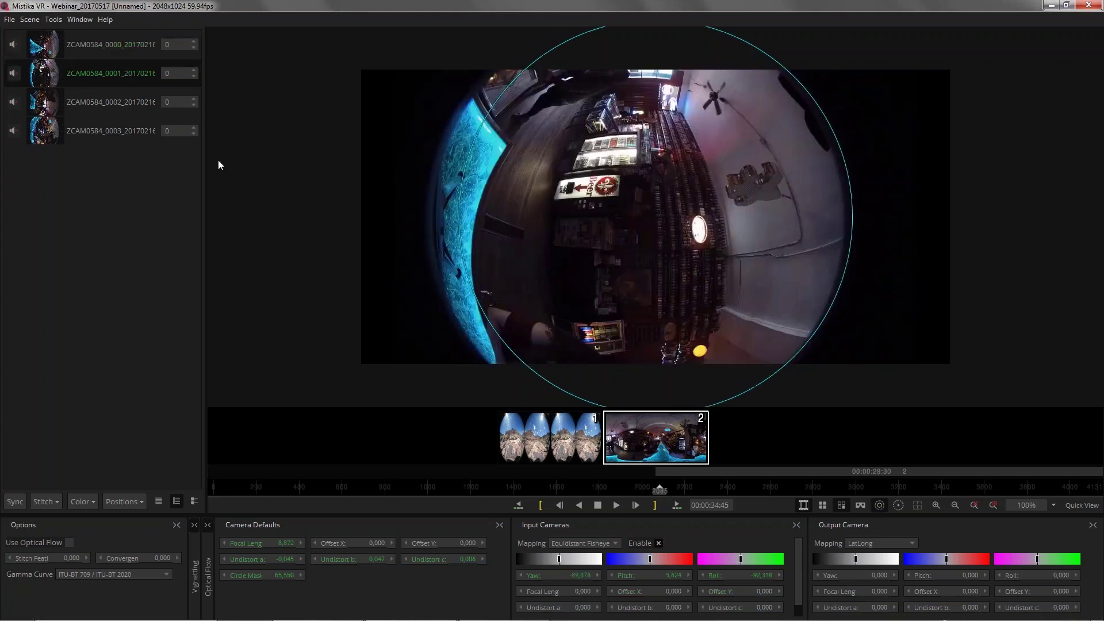
pyautogui.moveTo(690, 240); pyautogui.dragTo(505, 267)
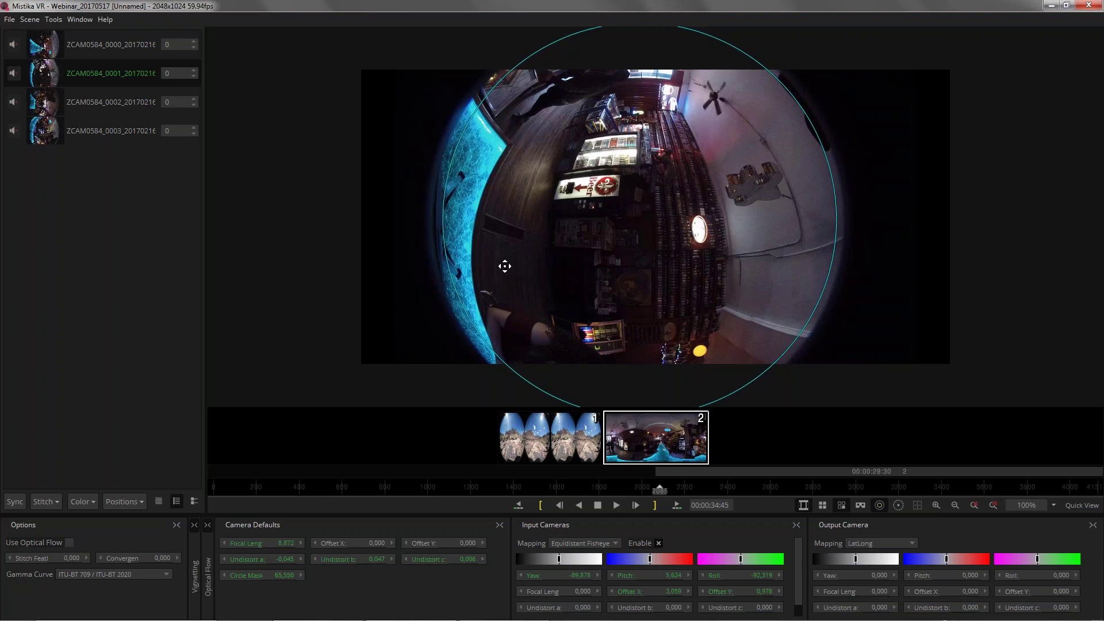
pyautogui.click(129, 102)
pyautogui.moveTo(574, 236); pyautogui.dragTo(505, 248)
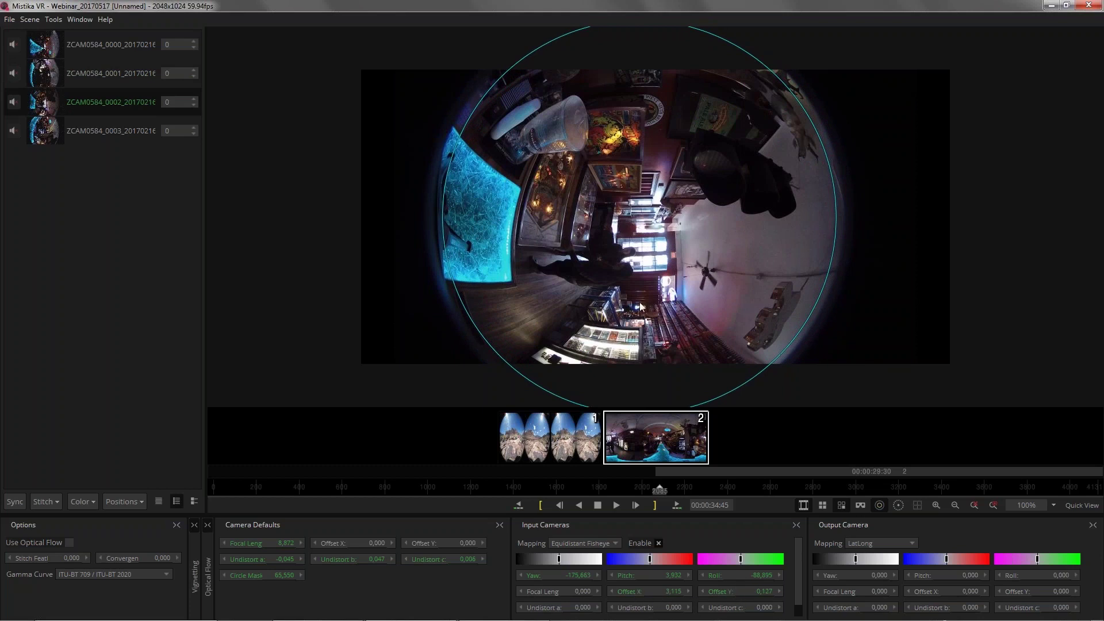
pyautogui.moveTo(602, 183); pyautogui.dragTo(612, 206)
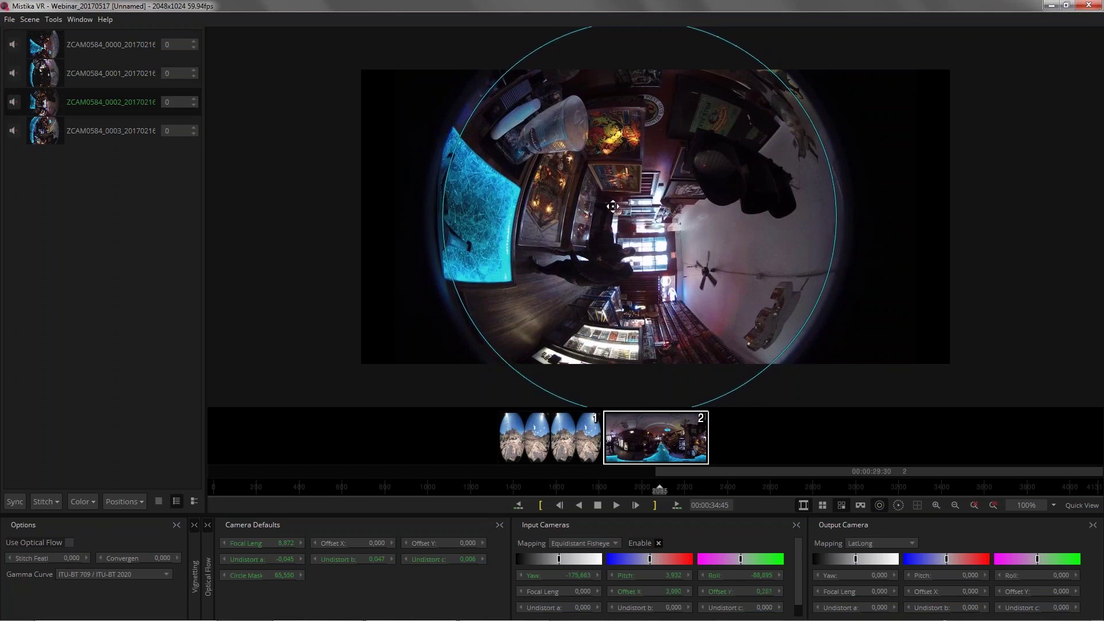
# - Recentre the circle mask on camera ZCAM0584_0003 with an X offset of about 3.2, and return to the stitched panorama
pyautogui.click(105, 133)
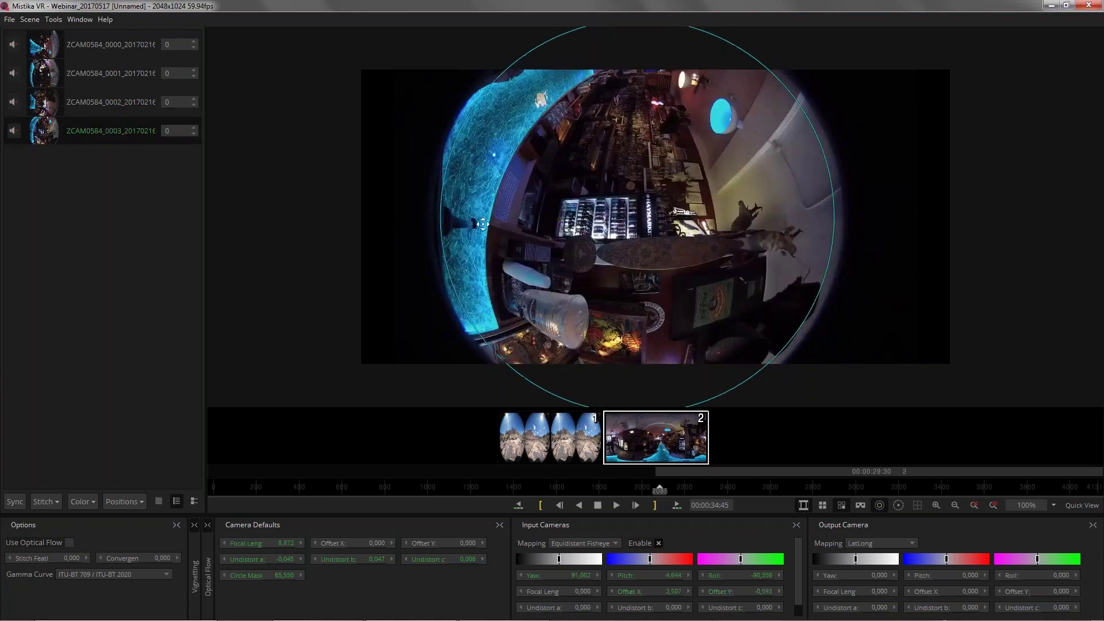
pyautogui.moveTo(489, 224); pyautogui.dragTo(504, 230)
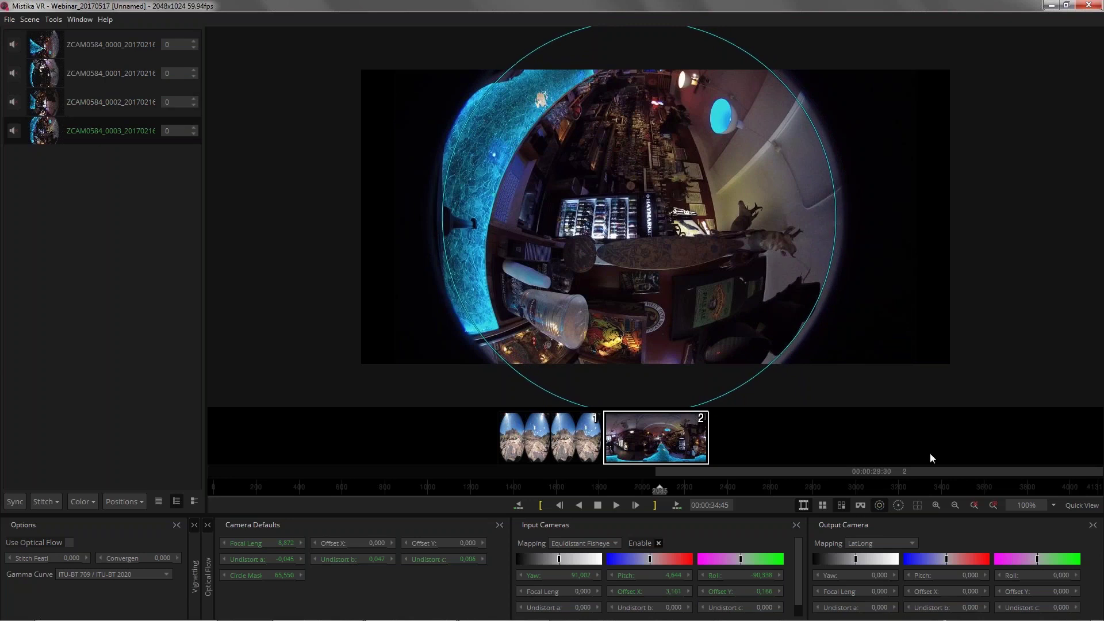
pyautogui.click(840, 505)
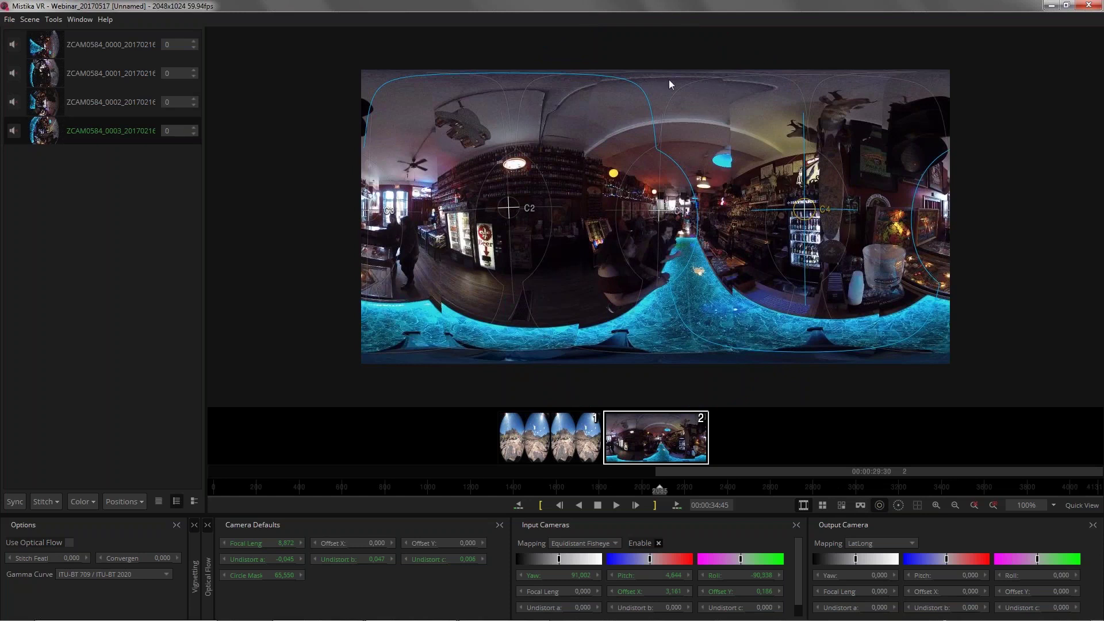
# - Improve the alignment of the bar scene's cameras five times in a row and recheck the fisheye image of camera ZCAM0584_0003
pyautogui.click(135, 501)
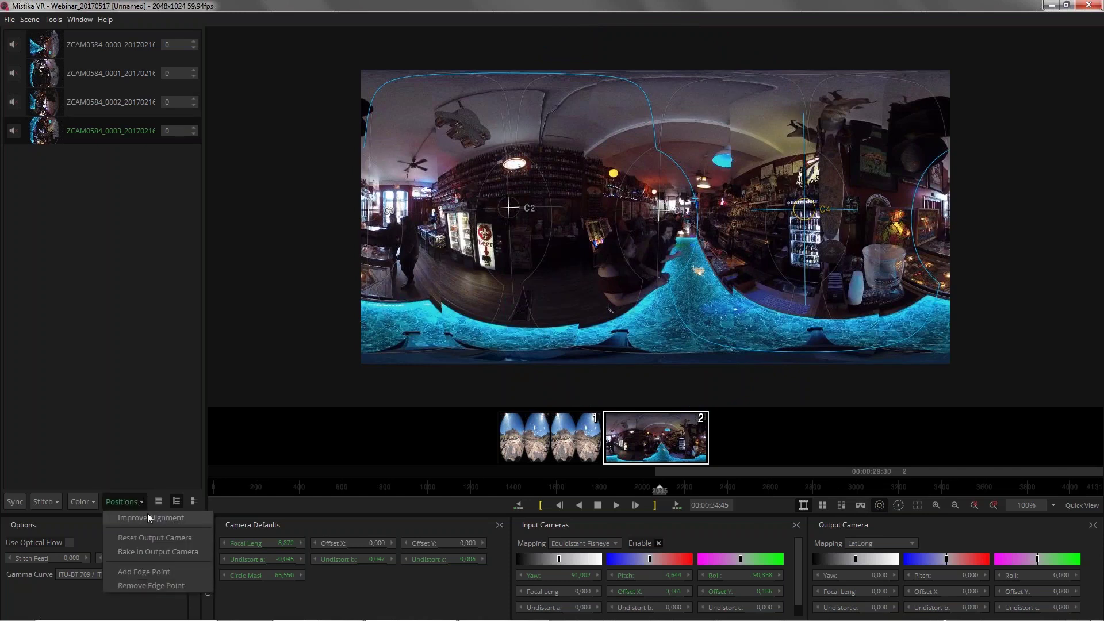
pyautogui.click(149, 515)
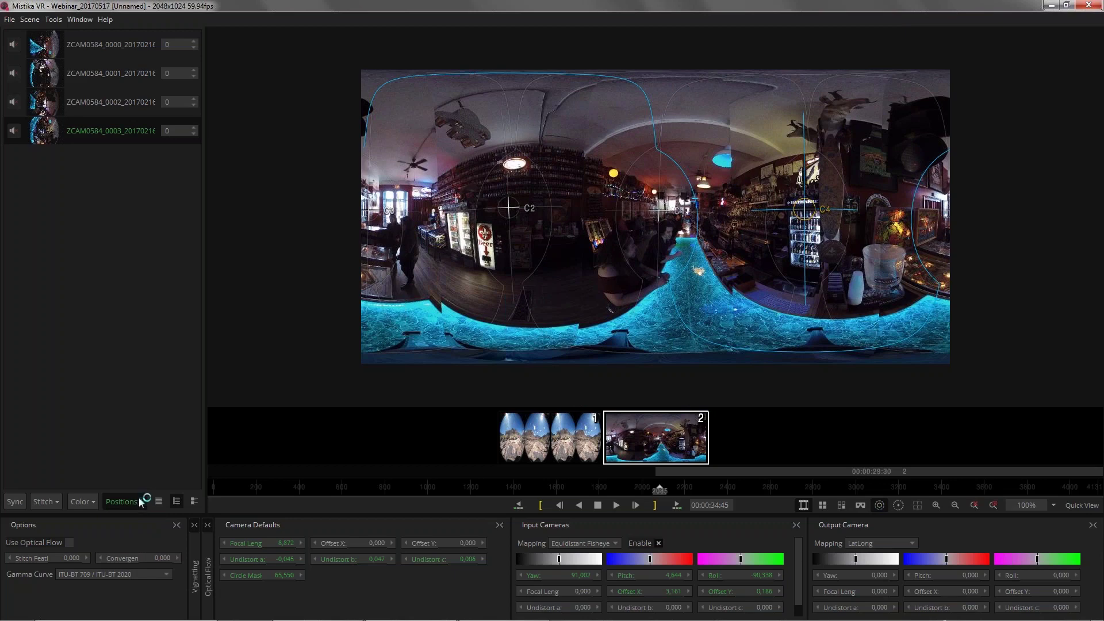
pyautogui.click(139, 502)
pyautogui.click(142, 516)
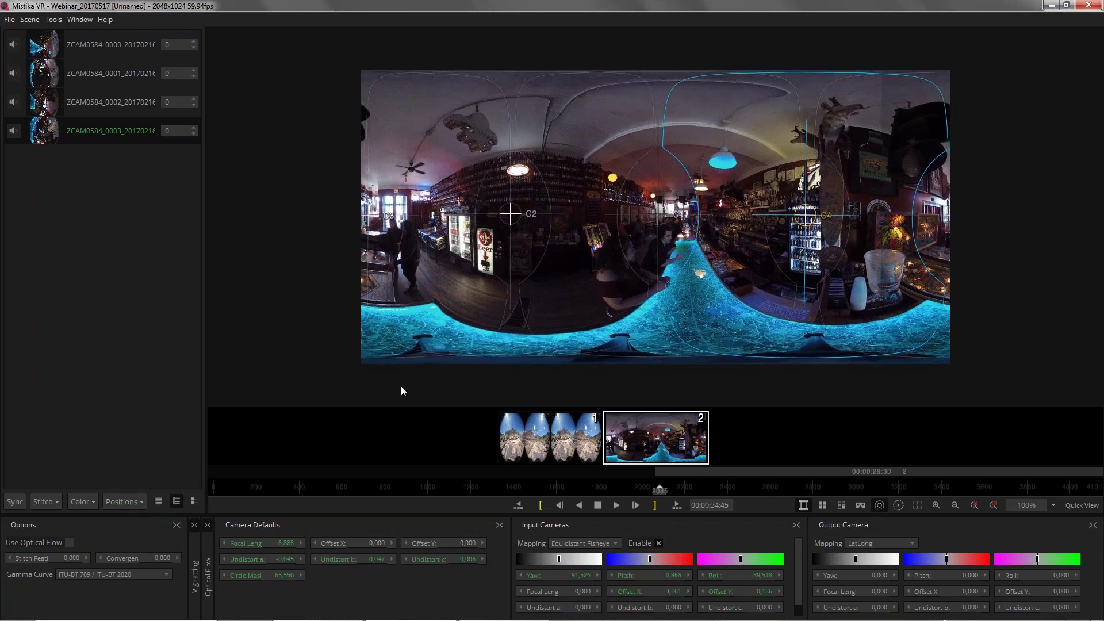
pyautogui.click(140, 501)
pyautogui.click(146, 518)
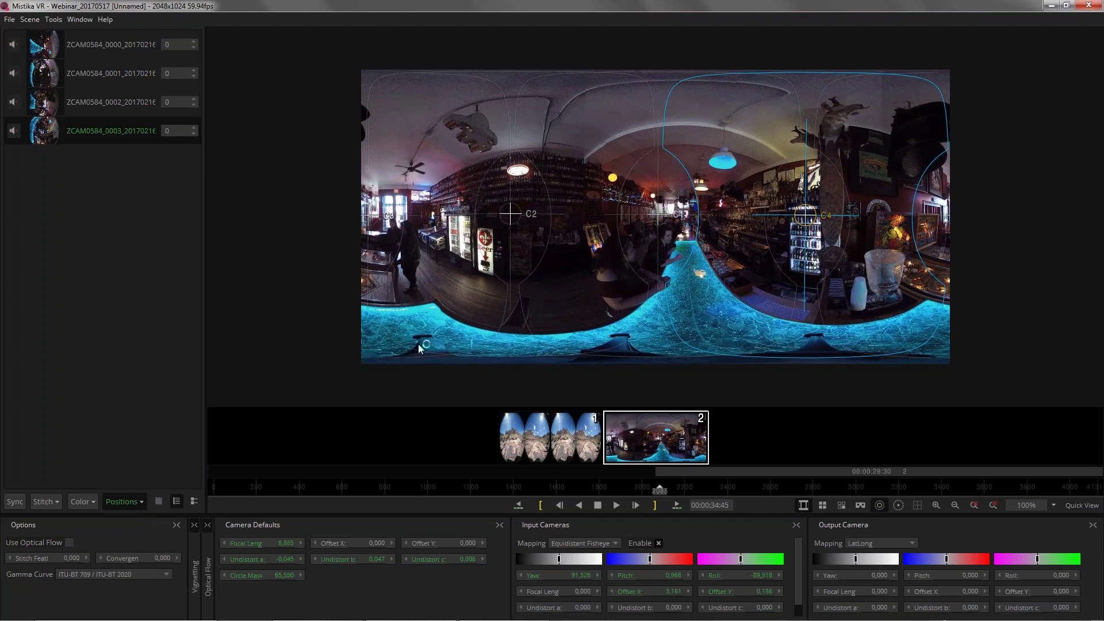
pyautogui.click(141, 502)
pyautogui.click(147, 519)
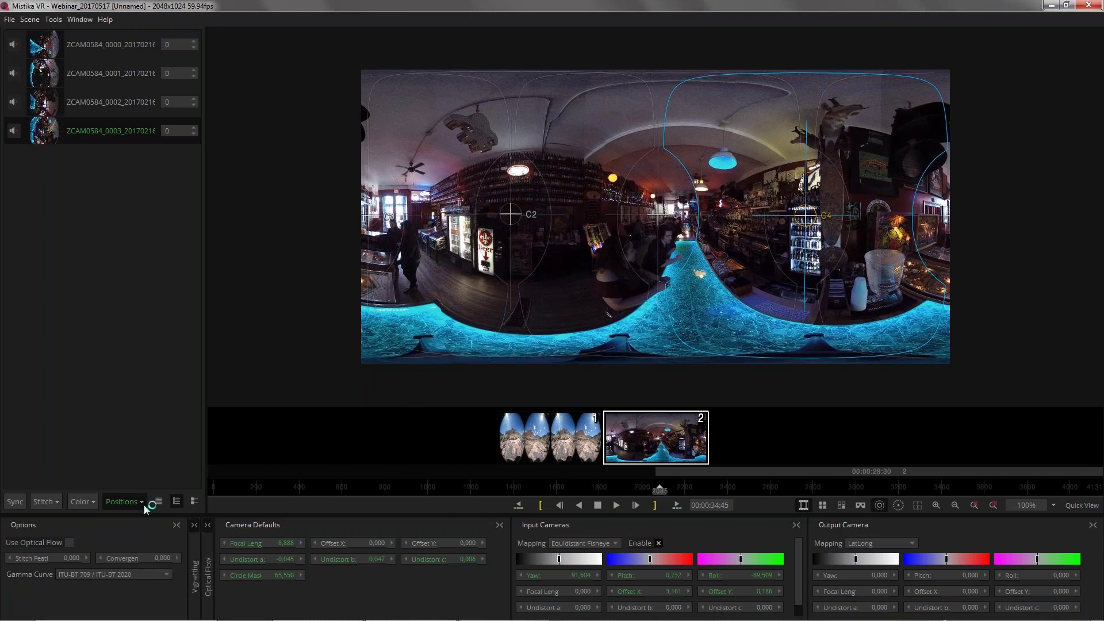
pyautogui.click(145, 502)
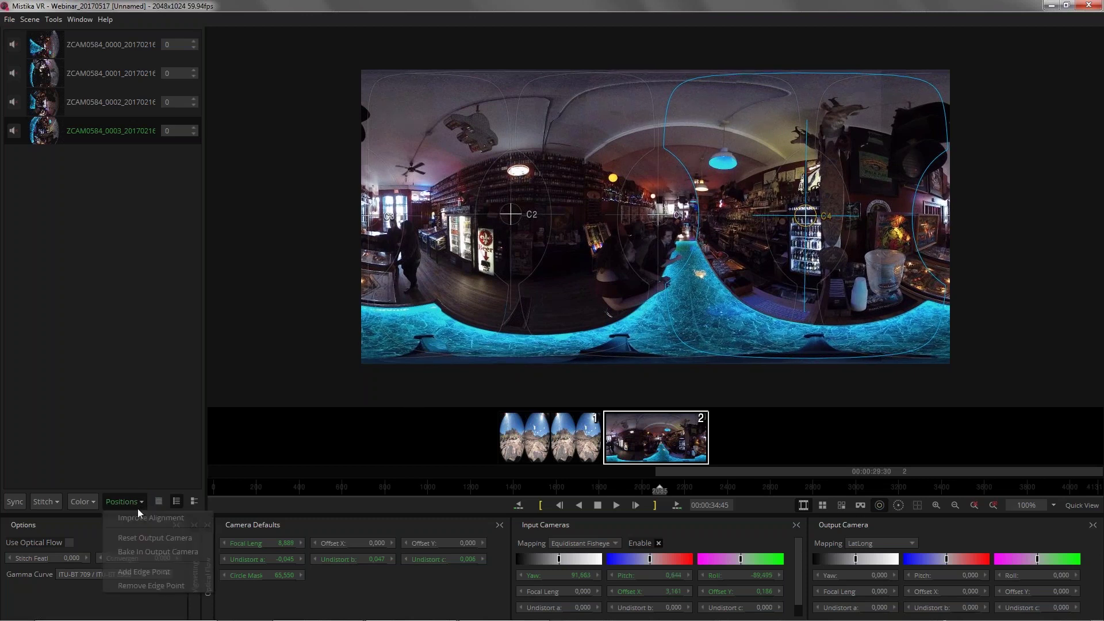
pyautogui.click(146, 518)
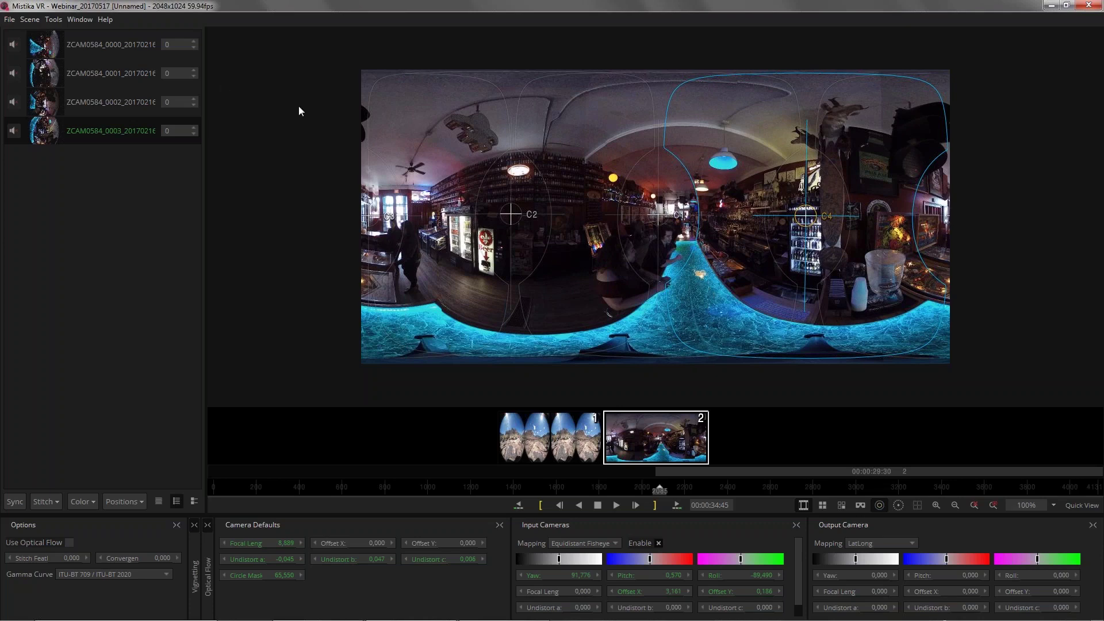
pyautogui.click(842, 505)
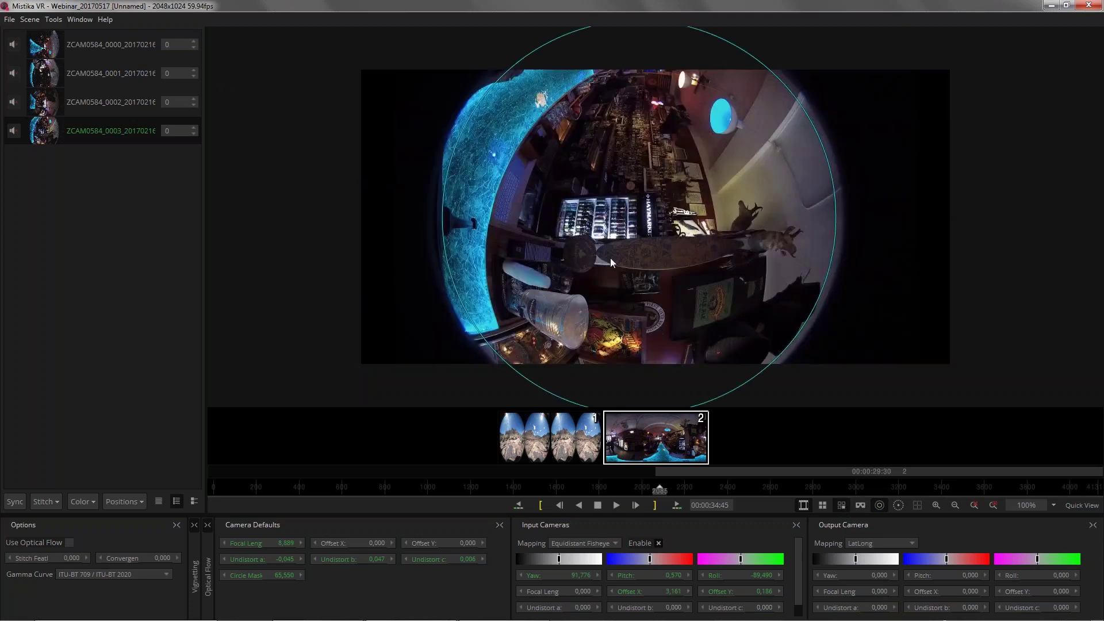
pyautogui.click(843, 506)
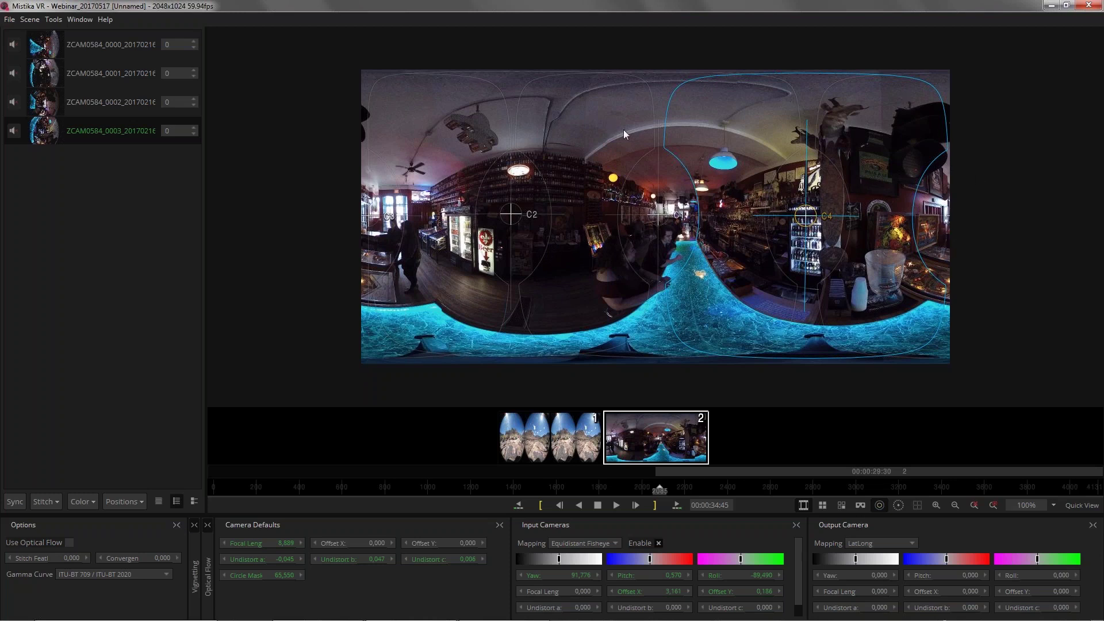
# - Raise the stitch feather of the bar scene and enable optical flow for its seams
pyautogui.moveTo(73, 557)
pyautogui.mouseDown()
pyautogui.moveTo(113, 558)
pyautogui.moveTo(85, 558)
pyautogui.mouseUp()
pyautogui.moveTo(75, 560); pyautogui.dragTo(84, 559)
pyautogui.click(69, 542)
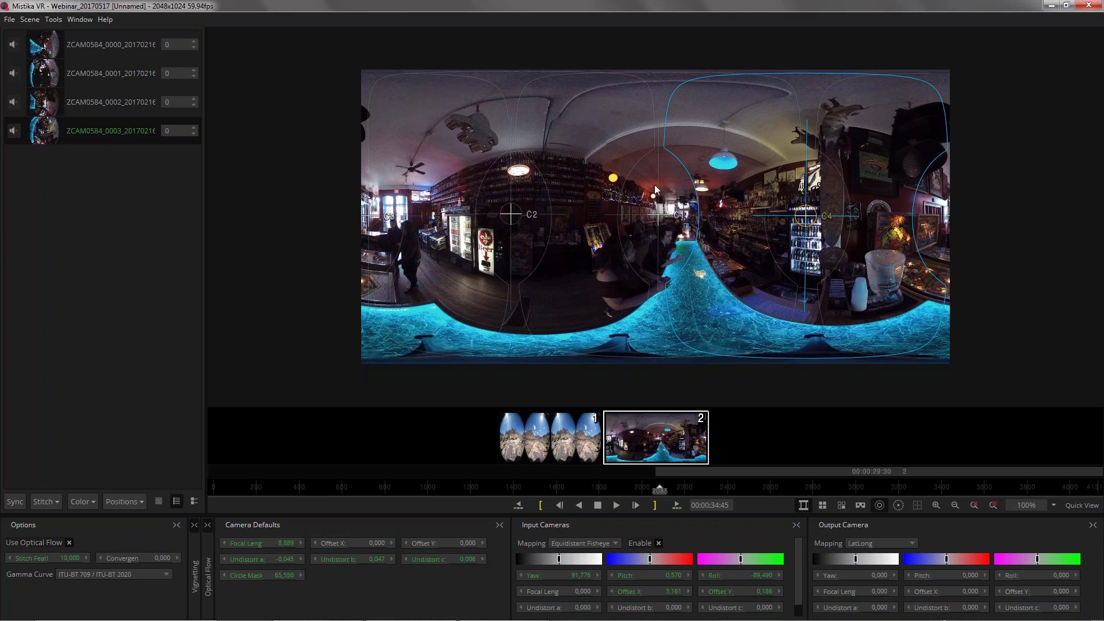
pyautogui.moveTo(662, 216)
pyautogui.mouseDown()
pyautogui.moveTo(665, 194)
pyautogui.moveTo(642, 212)
pyautogui.mouseUp()
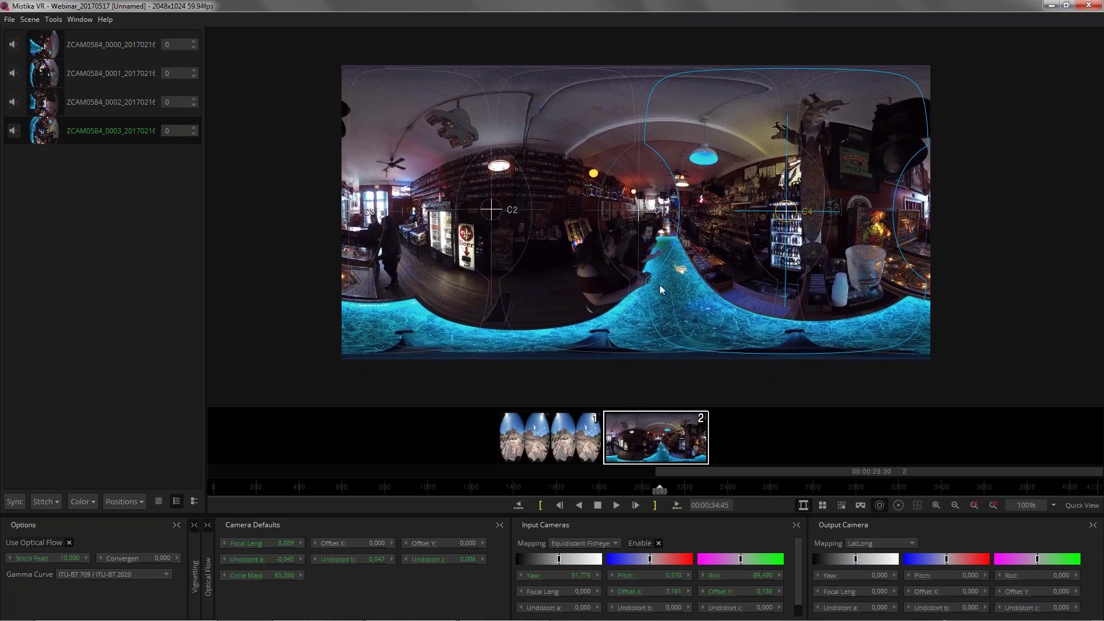
pyautogui.moveTo(615, 158); pyautogui.dragTo(598, 195)
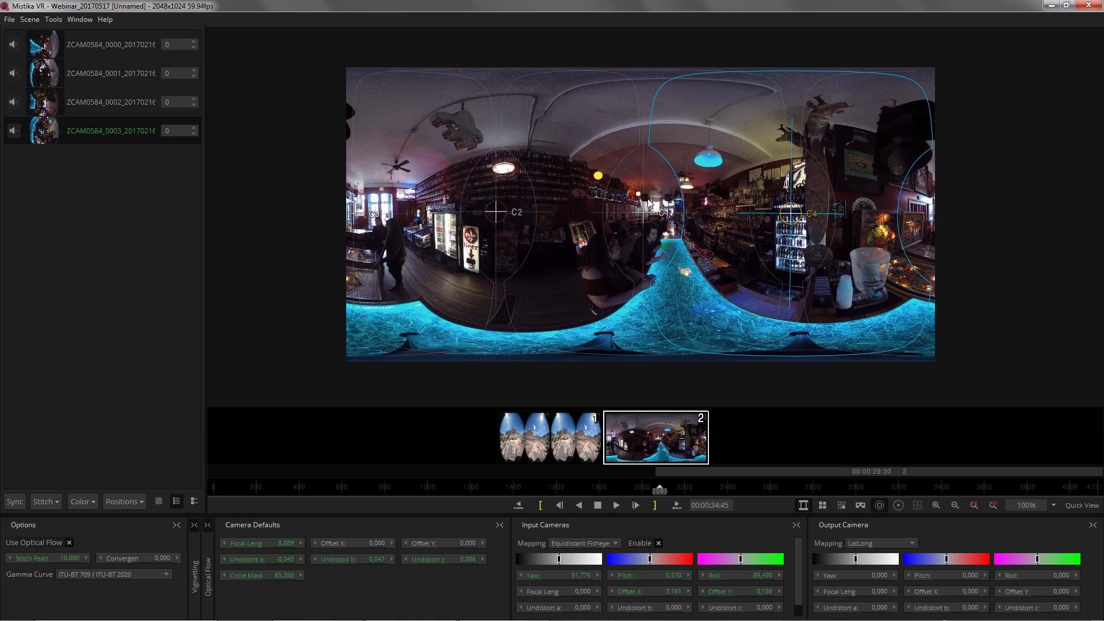
# - Import ZCAM00.MOV to ZCAM03.MOV from the 20170412_1854 folder under VR_MEDIA\ZCam_S1 as a new scene after the bar scene
pyautogui.press('super+e')
pyautogui.click(55, 151)
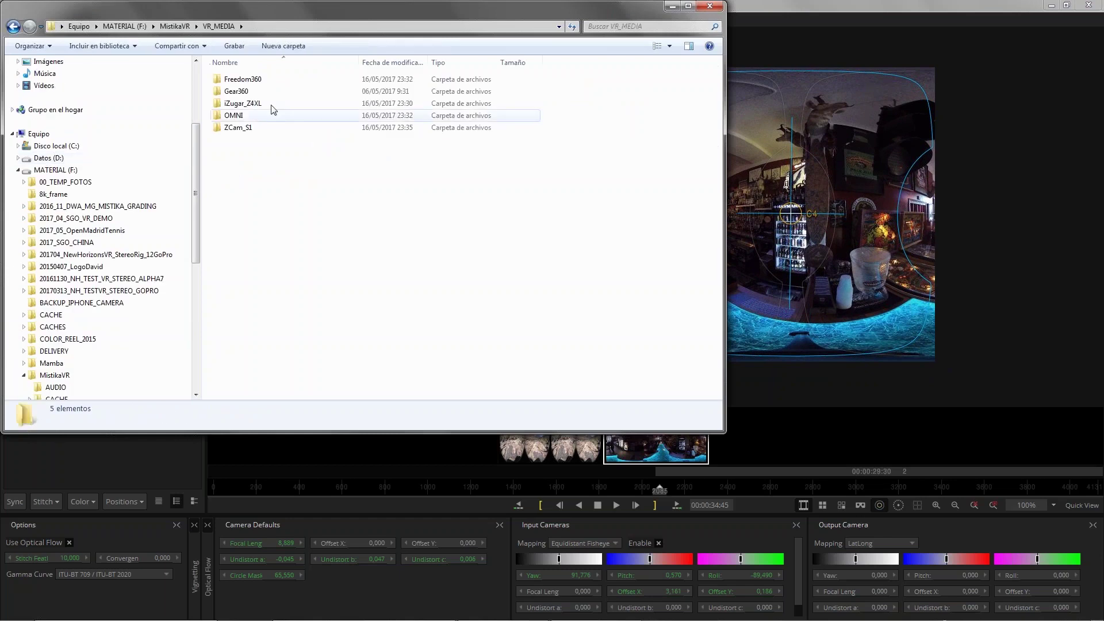
pyautogui.doubleClick(247, 127)
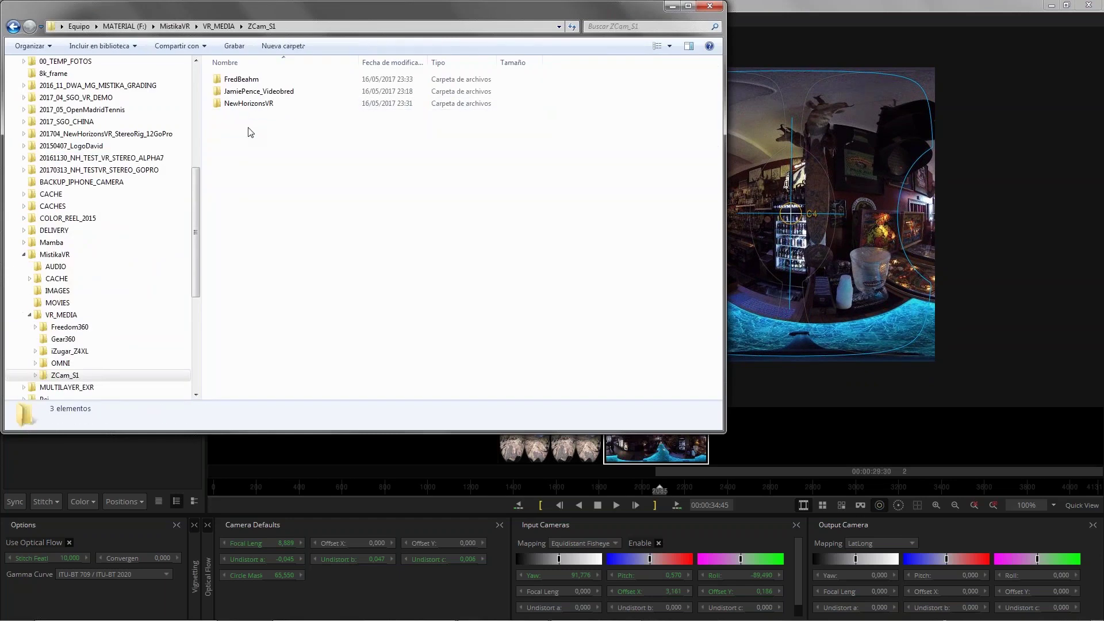
pyautogui.doubleClick(241, 80)
pyautogui.doubleClick(252, 80)
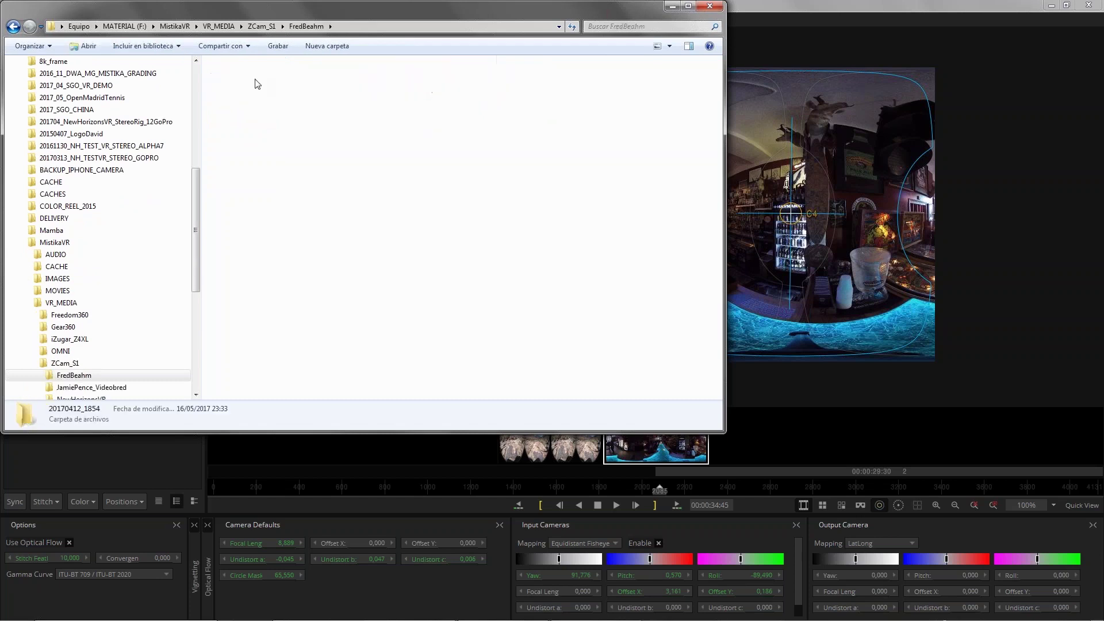
pyautogui.moveTo(472, 167); pyautogui.dragTo(791, 452)
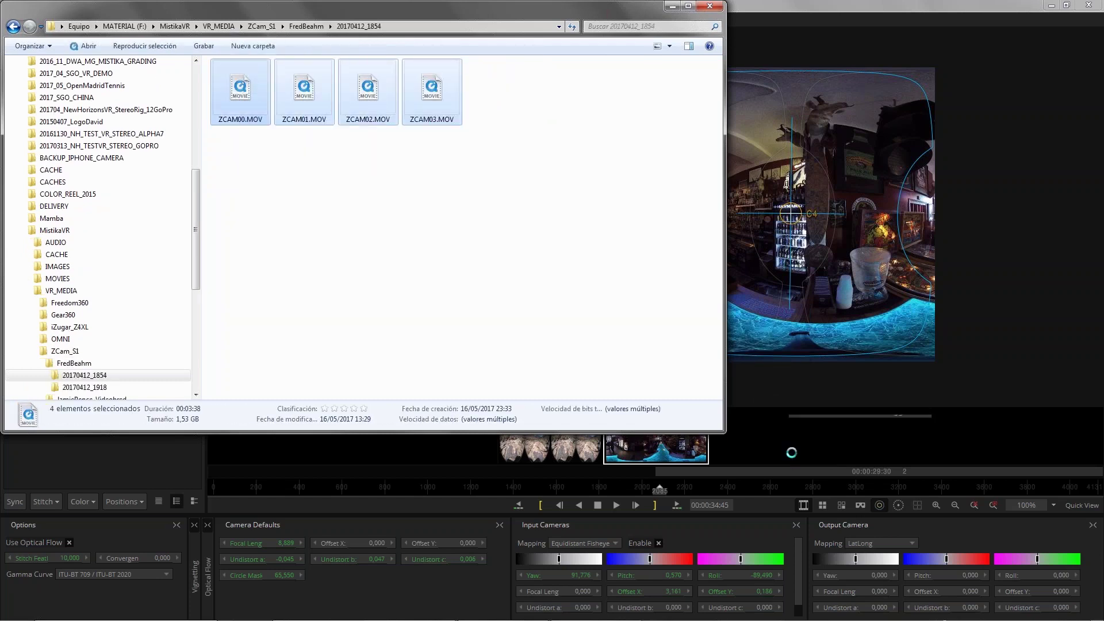
pyautogui.click(672, 7)
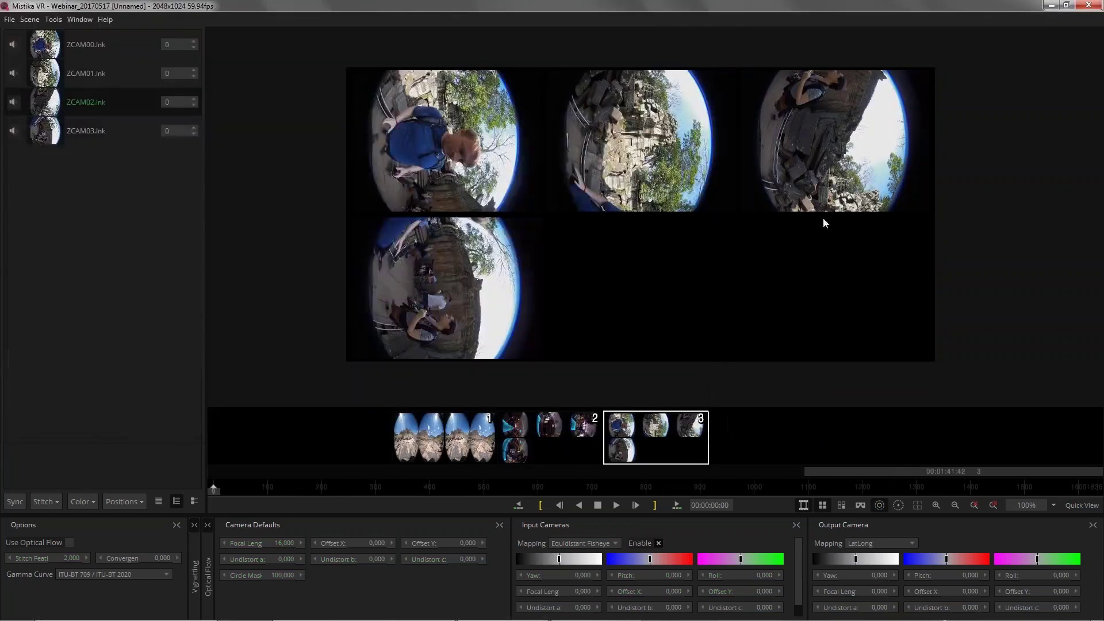
# - Load a saved camera preset onto the new four-camera scene to stitch its fisheye images
pyautogui.rightClick(123, 248)
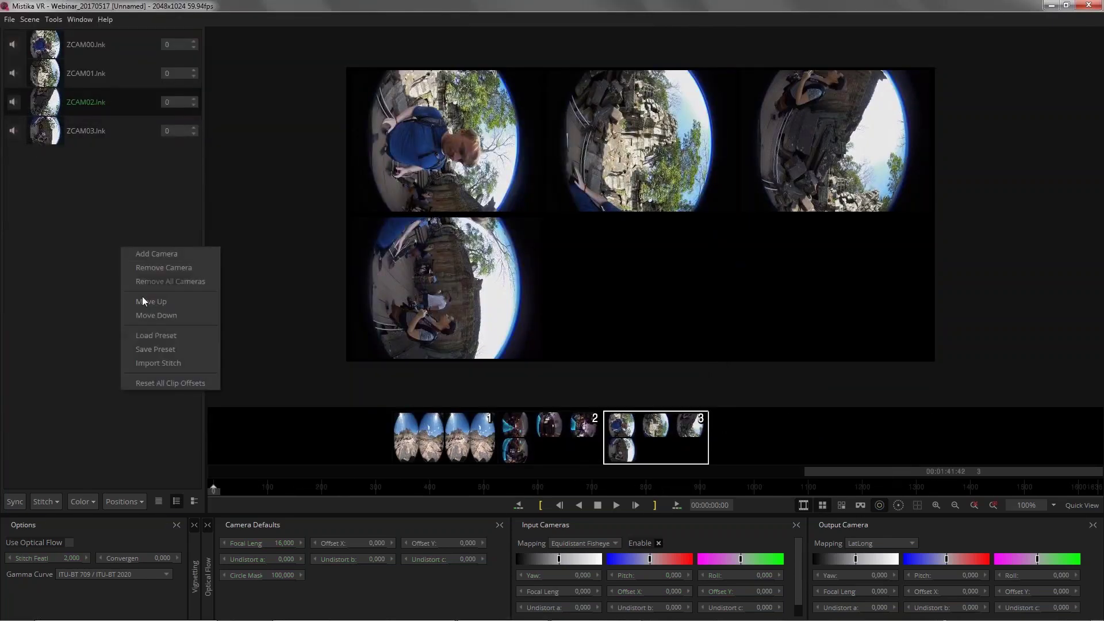
pyautogui.click(170, 335)
pyautogui.click(484, 173)
pyautogui.click(799, 384)
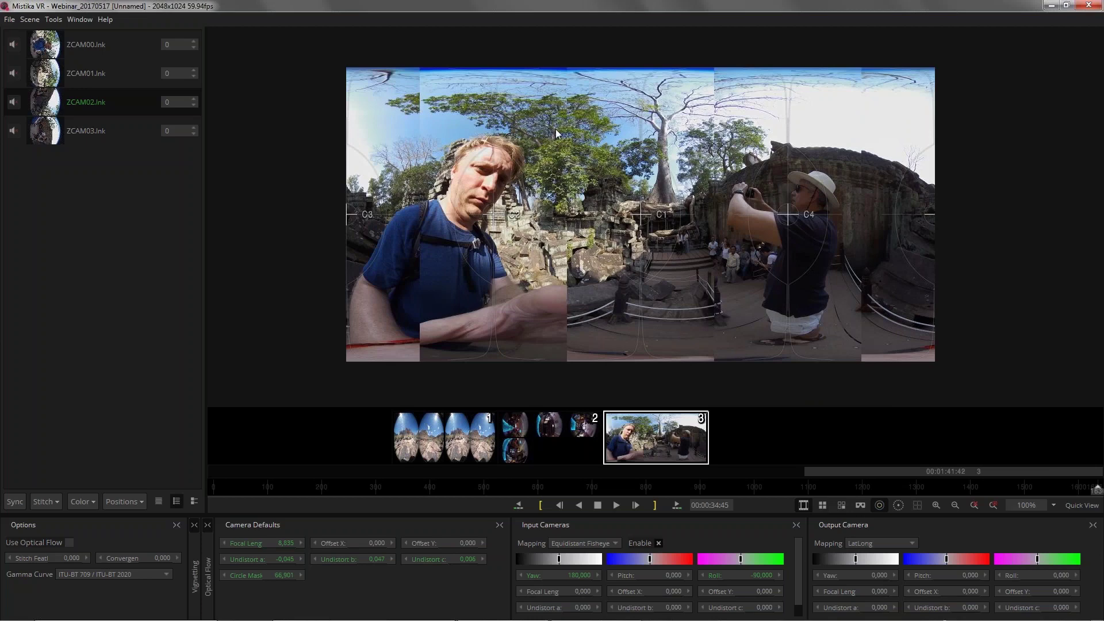
# - Show the original fisheye images and recentre the circle mask on cameras ZCAM00, ZCAM01 and ZCAM02, with an X offset of about 1.8 for ZCAM01
pyautogui.click(841, 506)
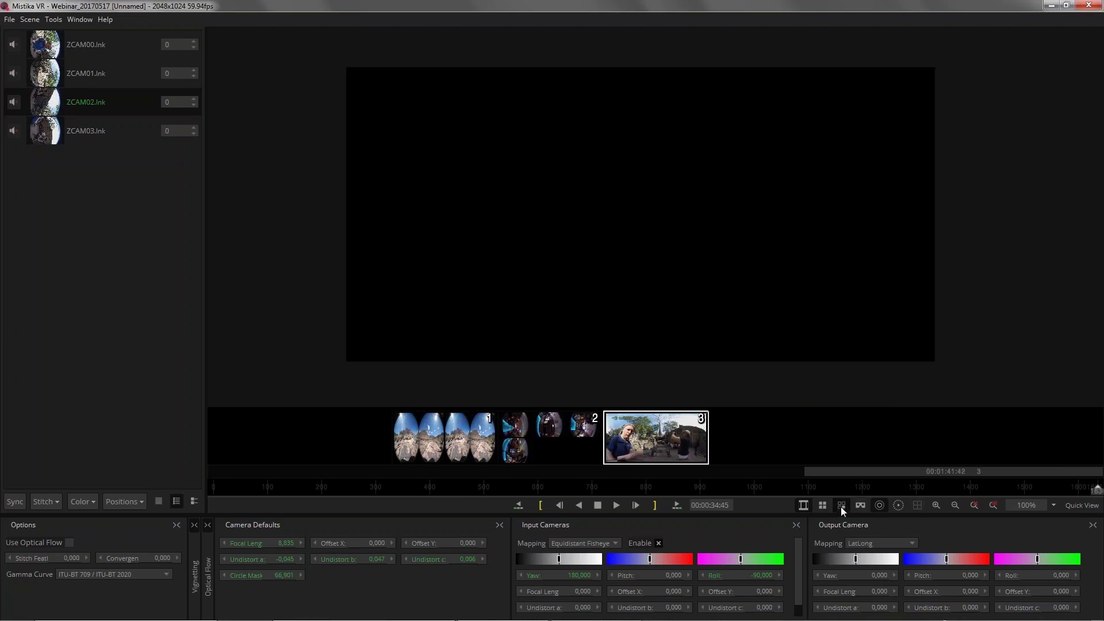
pyautogui.click(120, 45)
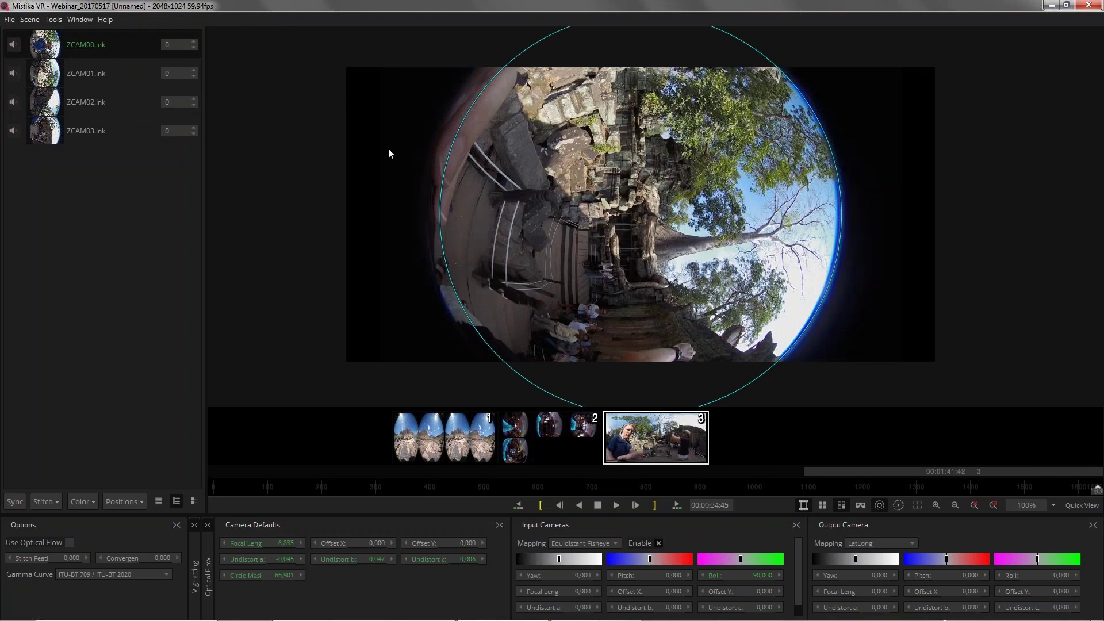
pyautogui.moveTo(735, 246); pyautogui.dragTo(569, 252)
pyautogui.click(132, 86)
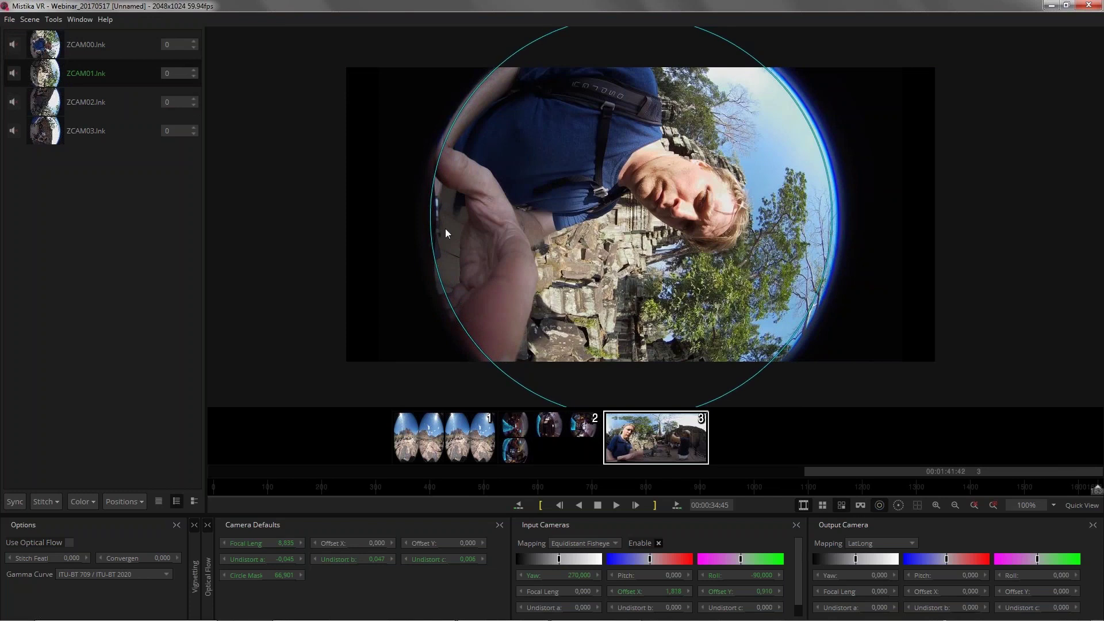
pyautogui.click(96, 102)
pyautogui.moveTo(659, 238); pyautogui.dragTo(550, 246)
# - Recentre the circle mask on camera ZCAM03 with an X offset of about 1.2, and return to the stitched temple panorama
pyautogui.click(93, 132)
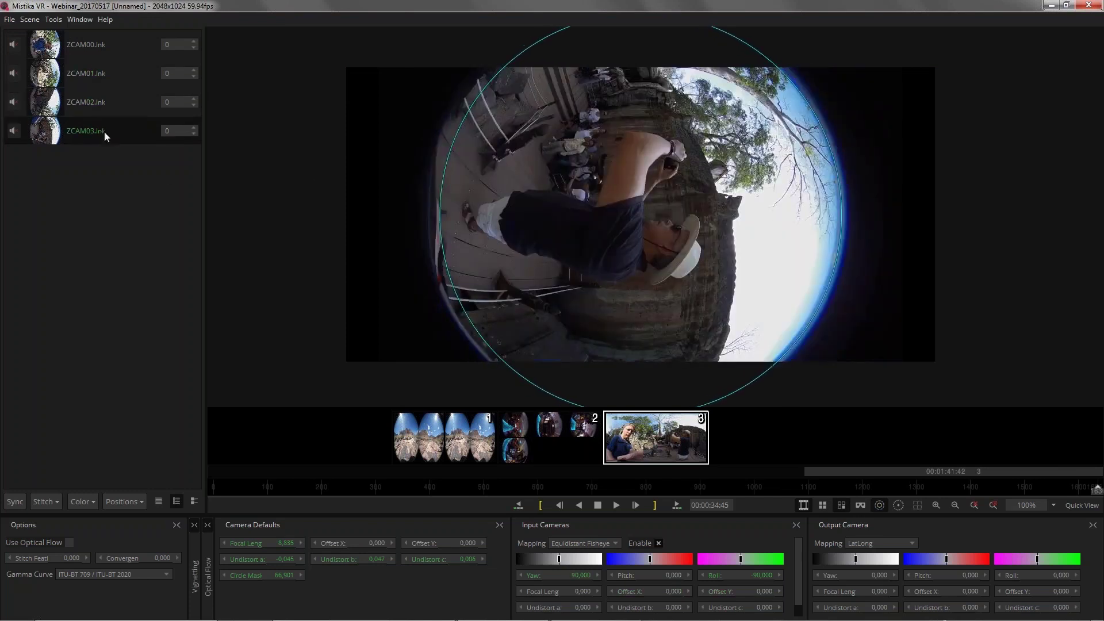
pyautogui.moveTo(650, 226); pyautogui.dragTo(580, 219)
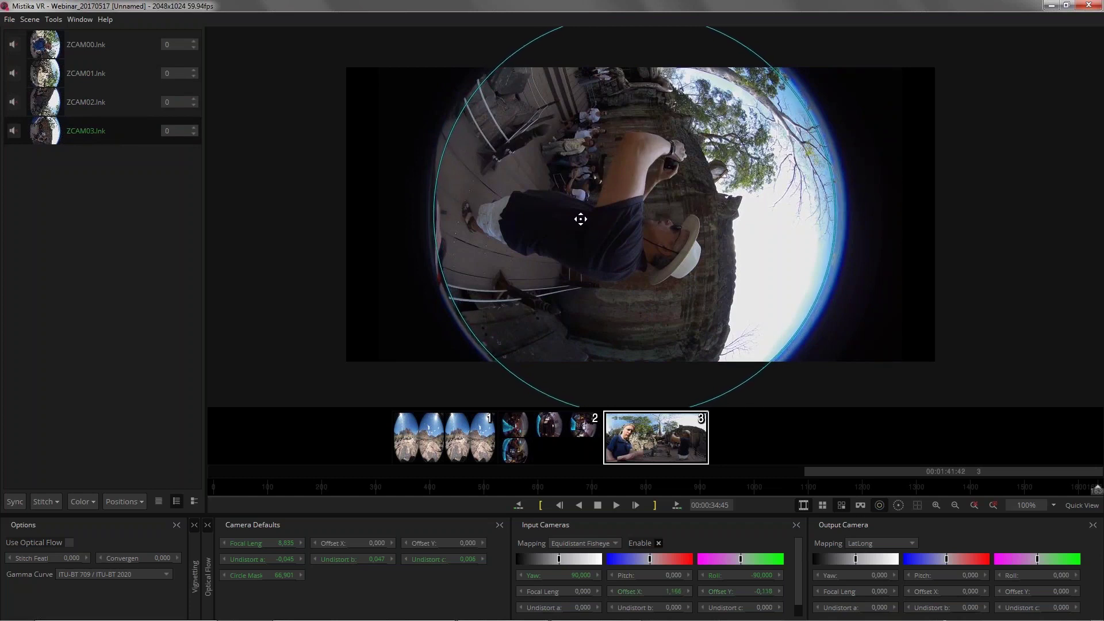
pyautogui.click(841, 505)
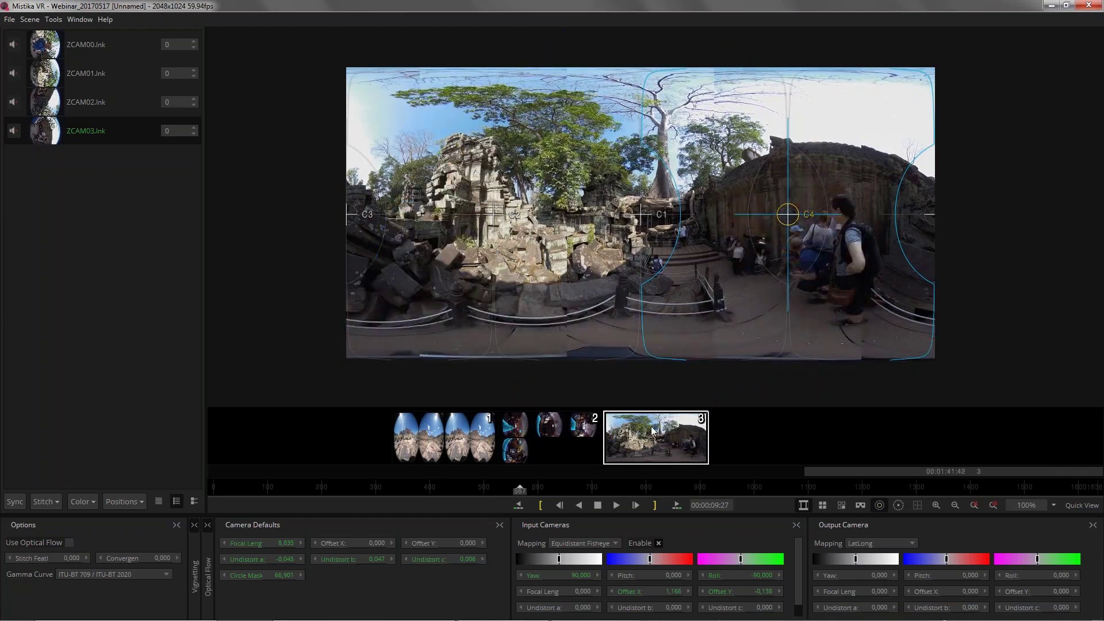
# - Go to timecode 00:00:13:16 in the temple scene and improve the alignment of its four cameras twice
pyautogui.click(650, 488)
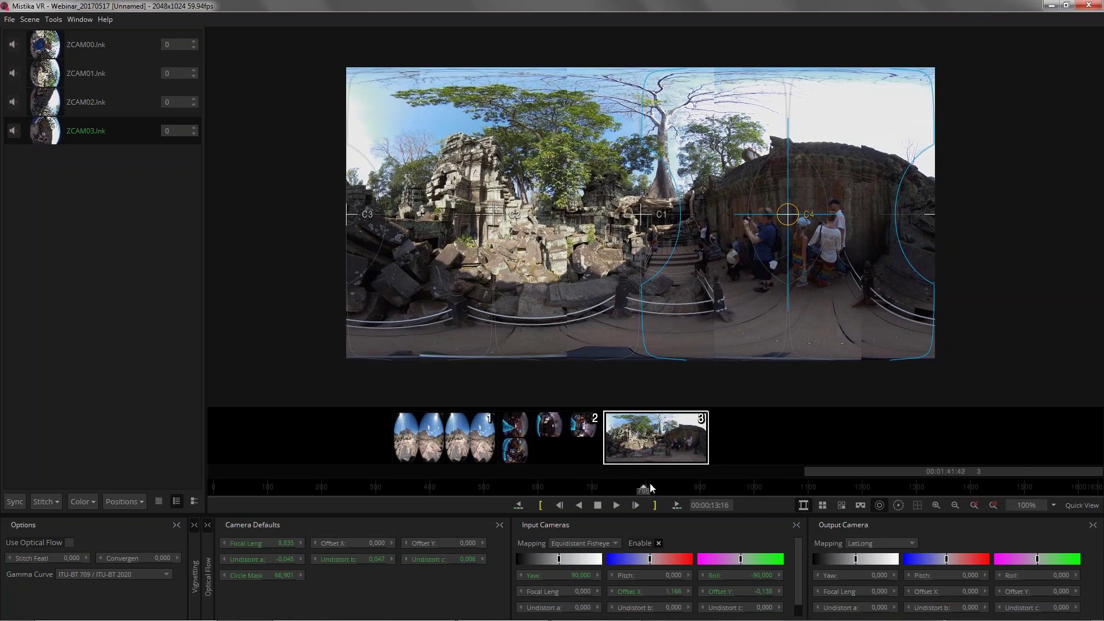
pyautogui.click(128, 502)
pyautogui.click(148, 521)
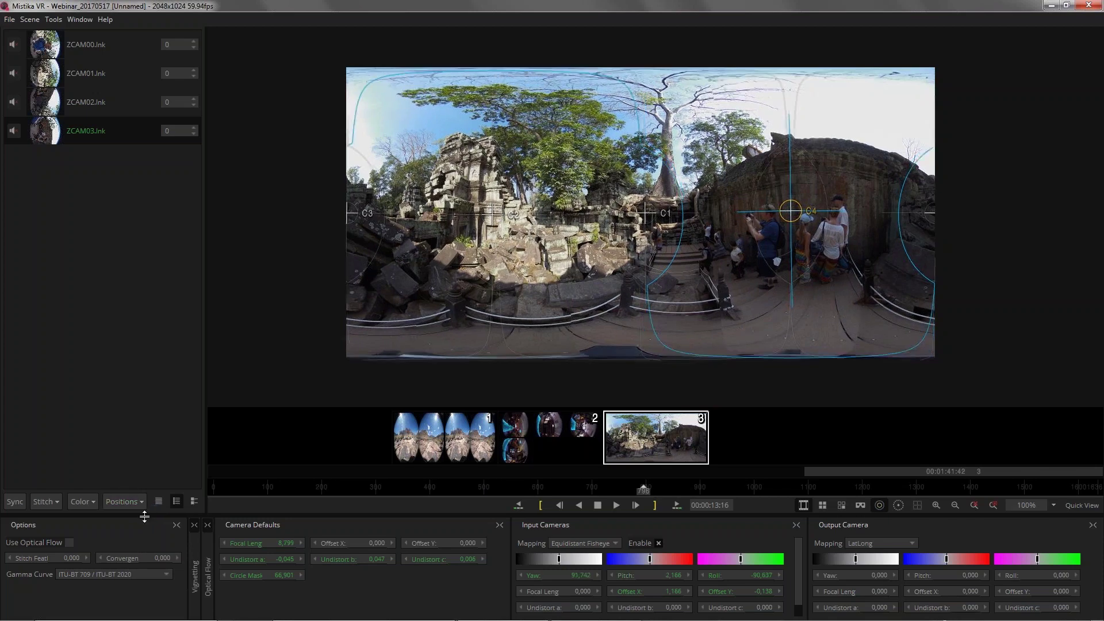
pyautogui.click(140, 502)
pyautogui.click(149, 521)
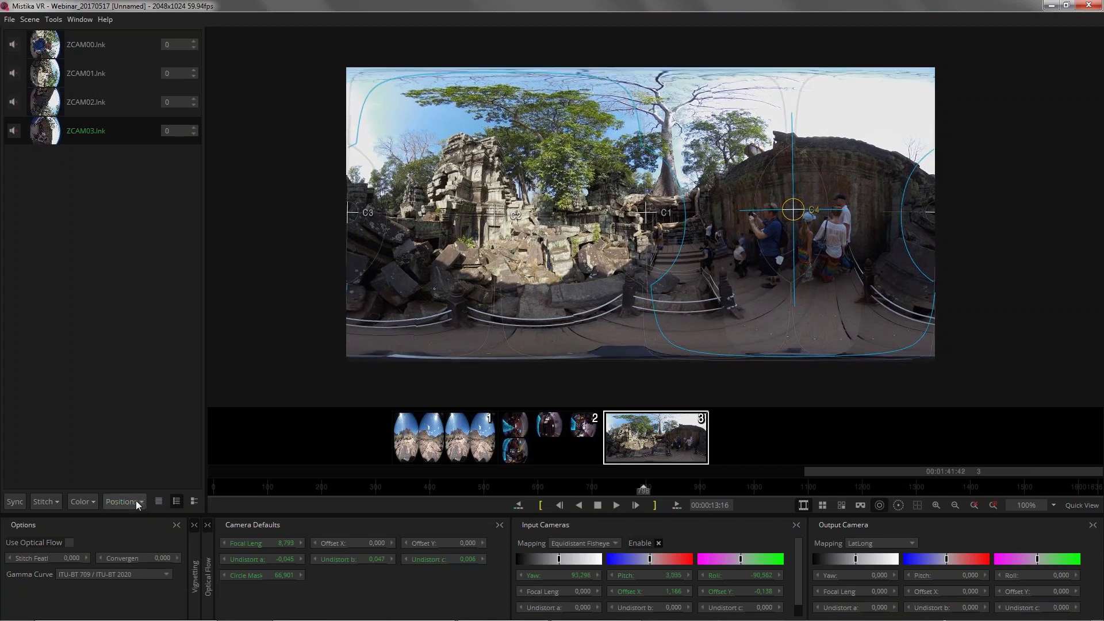
# - Level the temple panorama by rotating the output camera to a yaw of about -1.3, pitch of about -0.6 and roll of about -0.9
pyautogui.click(918, 505)
pyautogui.moveTo(532, 220); pyautogui.dragTo(533, 222)
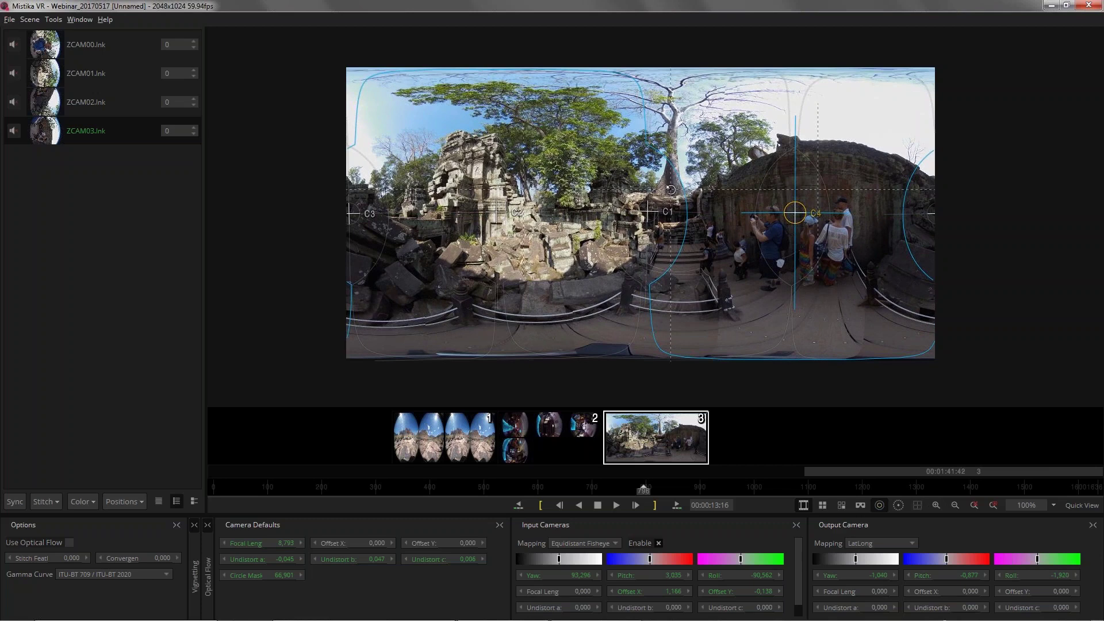
pyautogui.moveTo(671, 191); pyautogui.dragTo(657, 192)
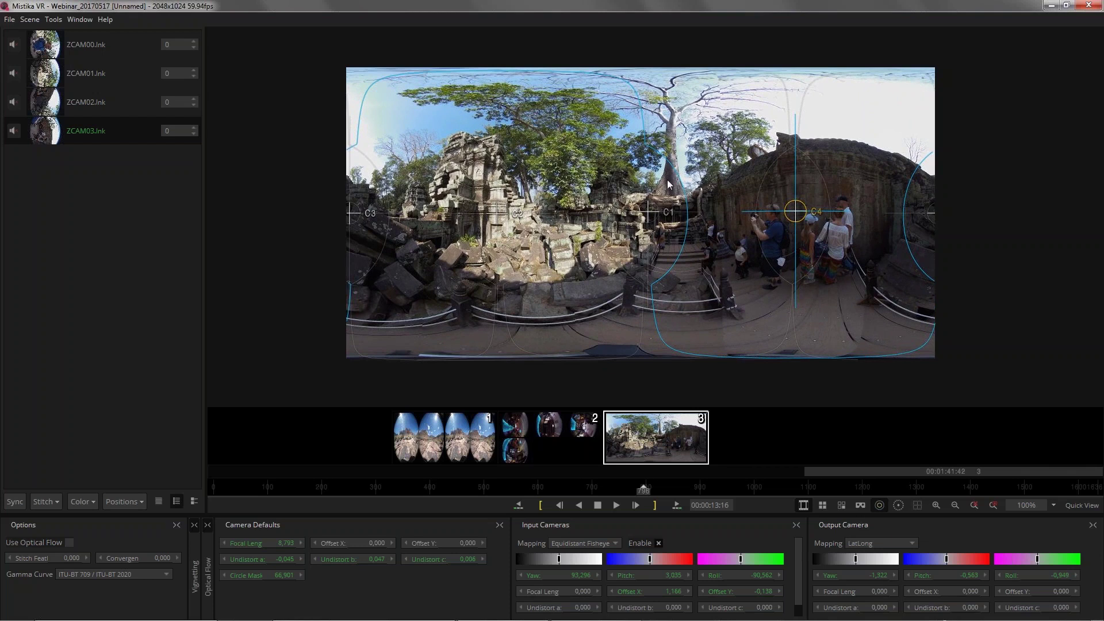
# - Collapse the Camera Defaults parameter group to make room for the other settings
pyautogui.moveTo(683, 177); pyautogui.dragTo(657, 196)
pyautogui.rightClick(638, 193)
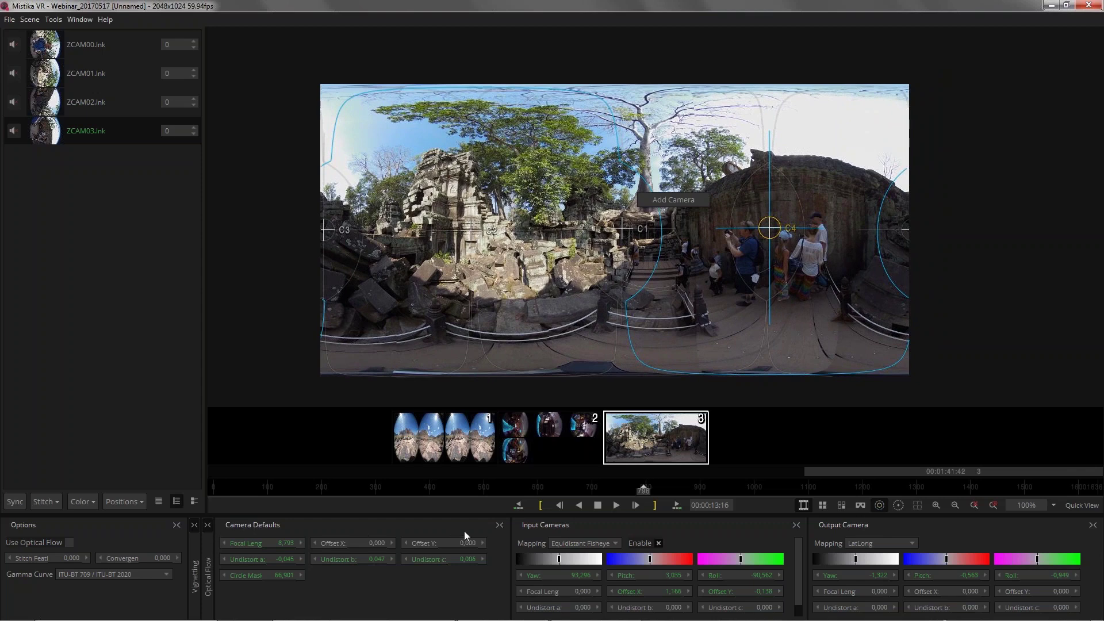
pyautogui.click(499, 524)
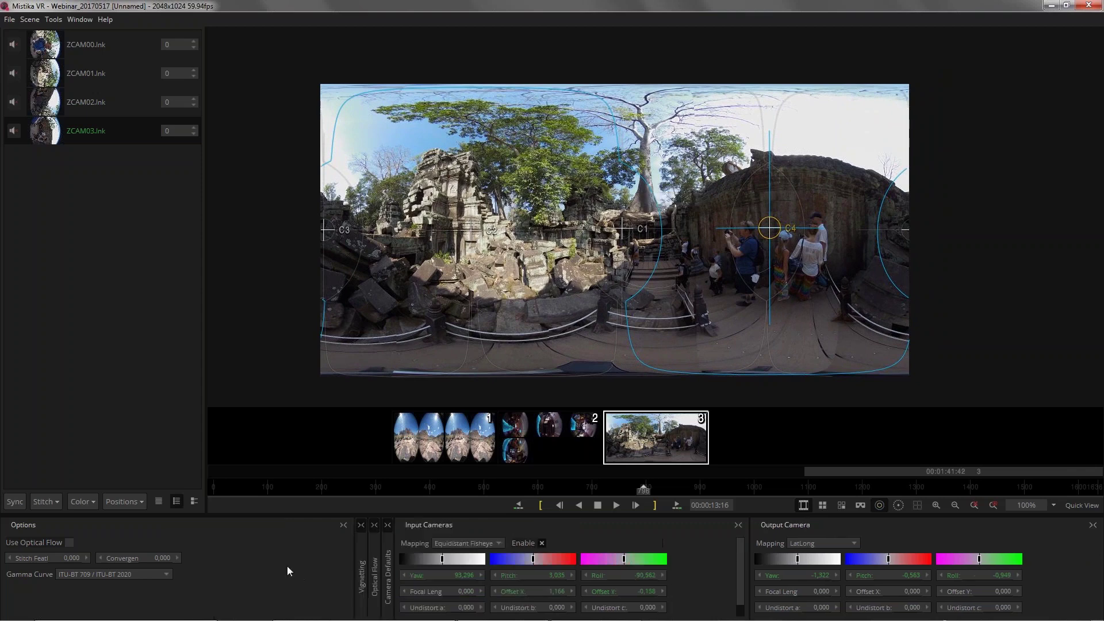
# - Expand the Optical Flow parameters, then display the seam lines over the temple panorama and set the stitch feather to 21
pyautogui.click(375, 571)
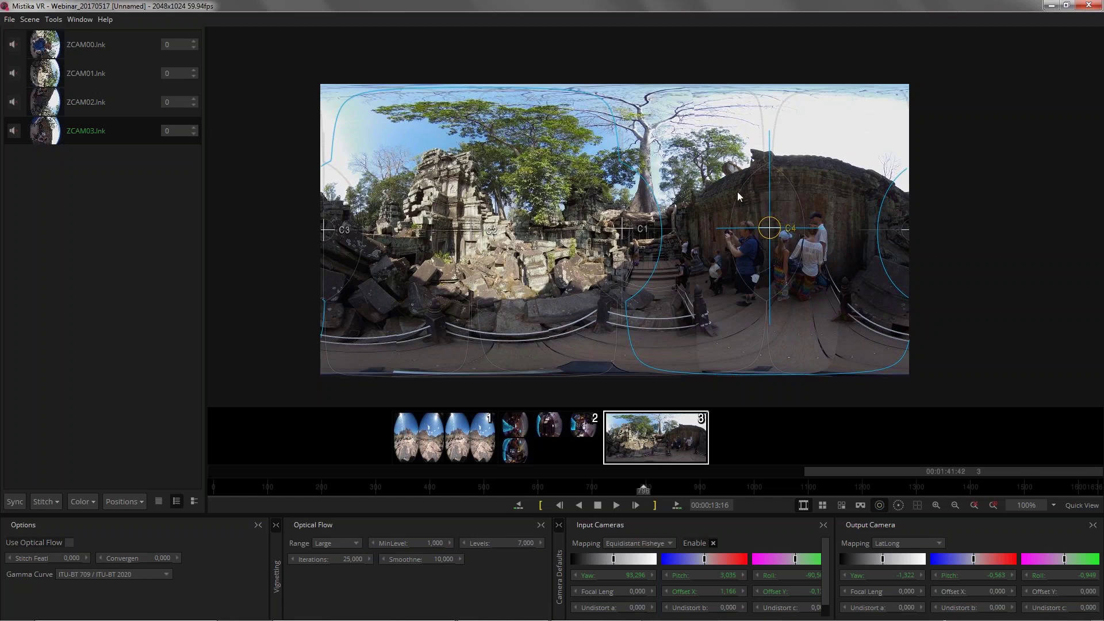
pyautogui.scroll(6, 580, 269)
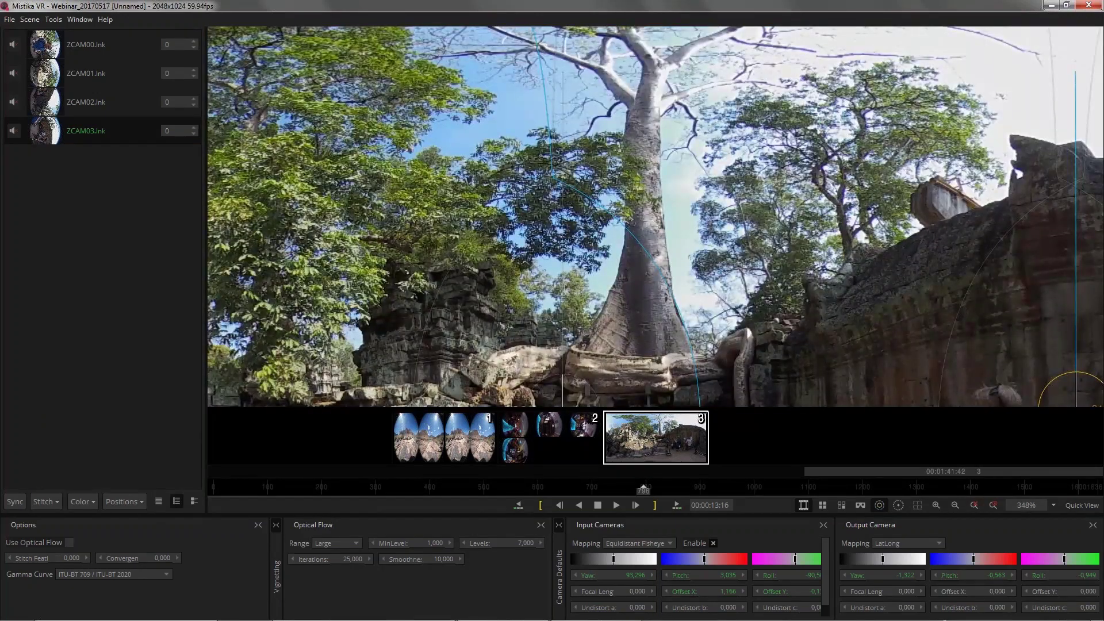
pyautogui.click(898, 505)
pyautogui.moveTo(759, 151); pyautogui.dragTo(511, 209)
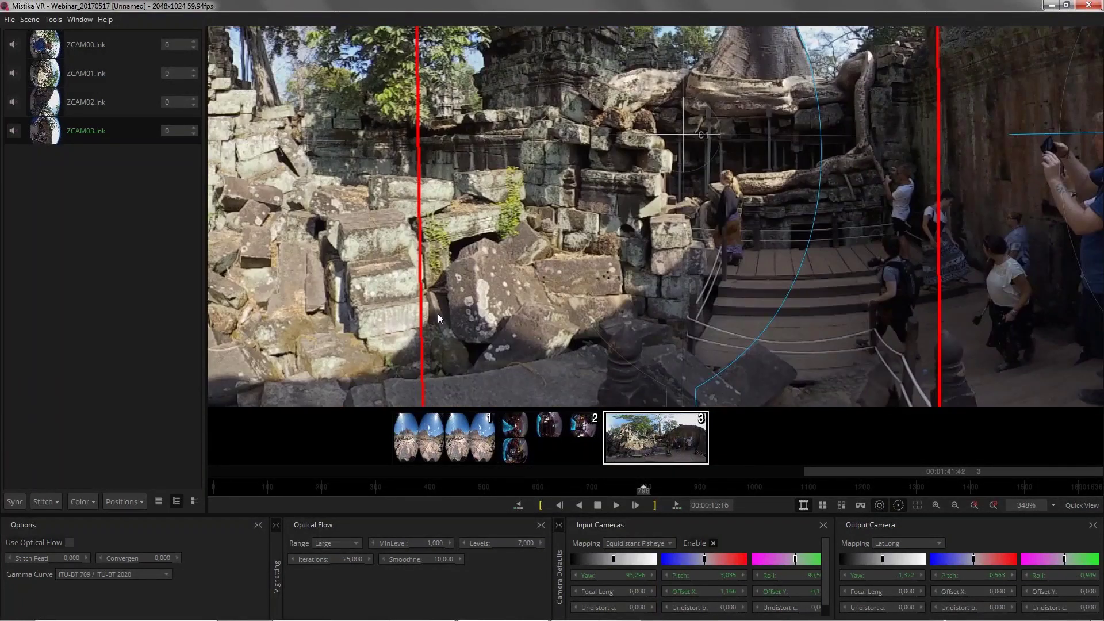
pyautogui.moveTo(468, 275); pyautogui.dragTo(509, 305)
pyautogui.moveTo(73, 556); pyautogui.dragTo(127, 557)
# - Try the None and Small optical flow ranges on the feathered temple stitch
pyautogui.click(338, 543)
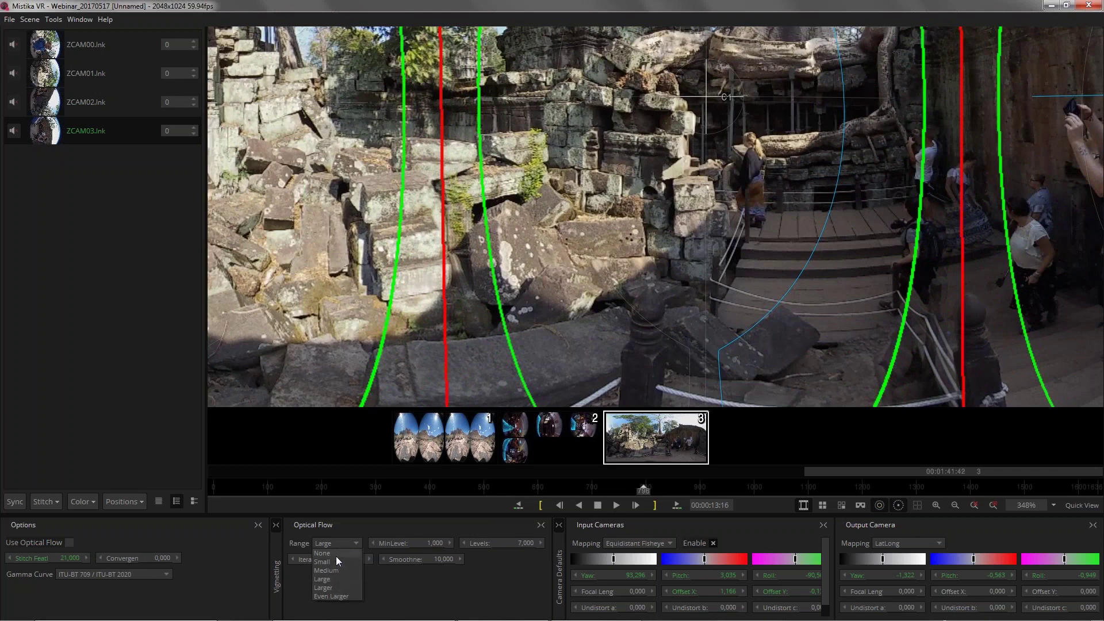
pyautogui.press('Escape')
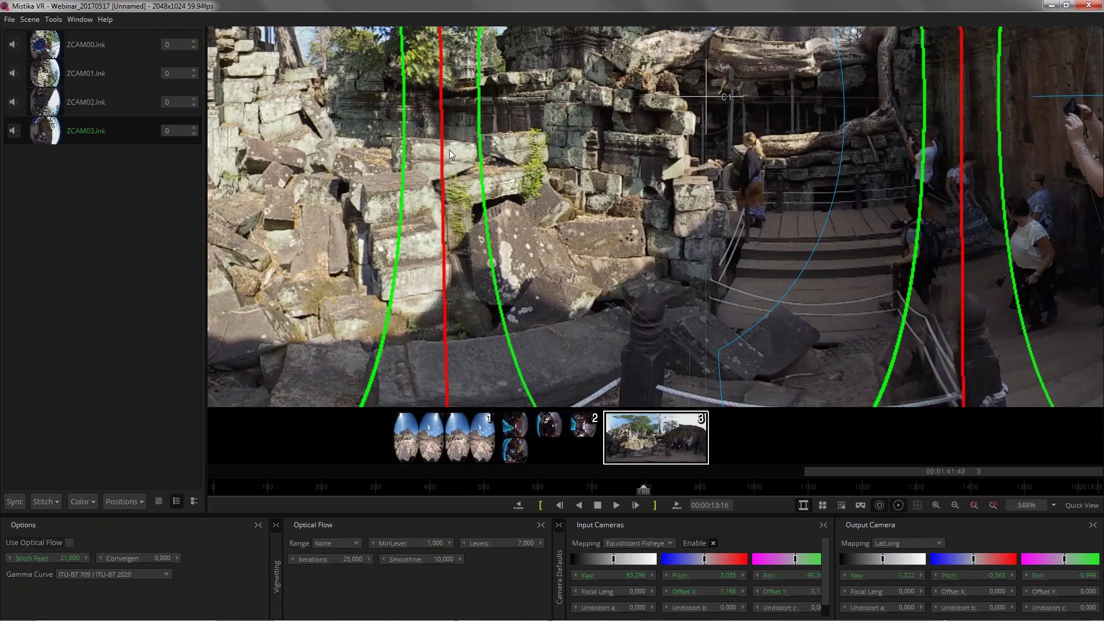
pyautogui.click(336, 542)
pyautogui.click(337, 560)
# - Enable optical flow for the temple stitch and set the convergence to about 5.1
pyautogui.moveTo(162, 559); pyautogui.dragTo(304, 544)
pyautogui.click(154, 567)
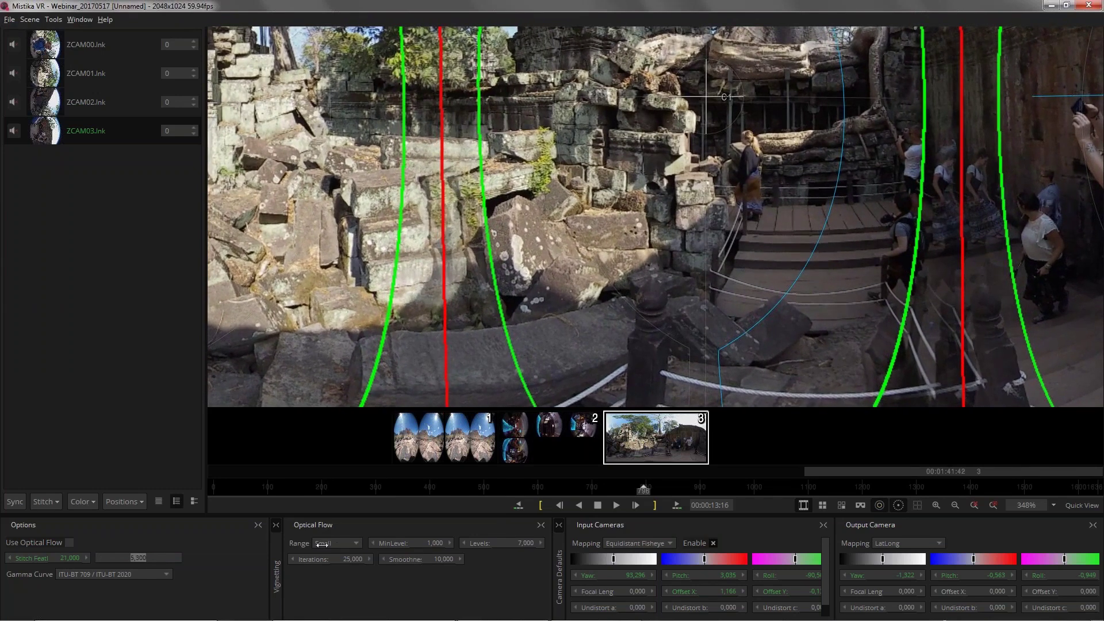
pyautogui.click(70, 543)
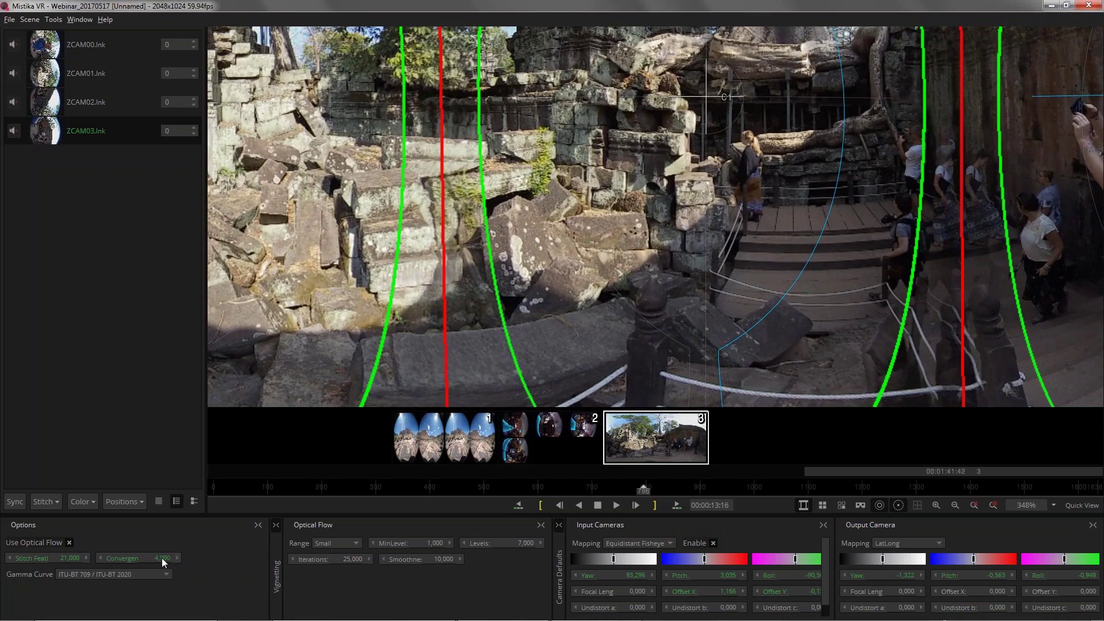
pyautogui.moveTo(151, 558); pyautogui.dragTo(193, 562)
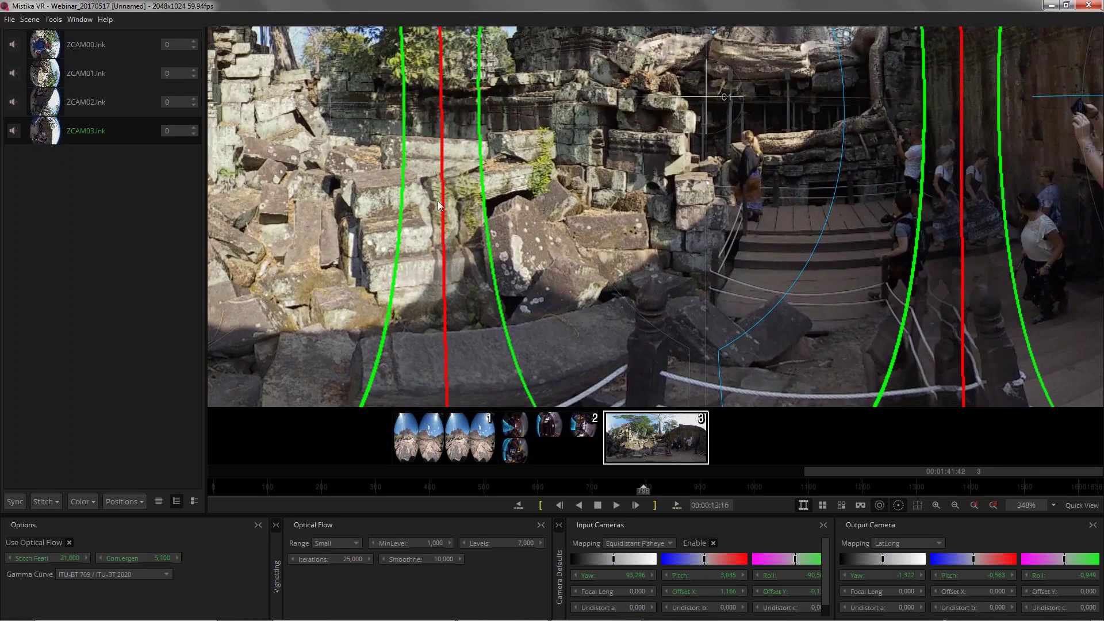
# - Compare the Small, Medium and Large optical flow ranges on the temple seams and keep Large
pyautogui.click(344, 543)
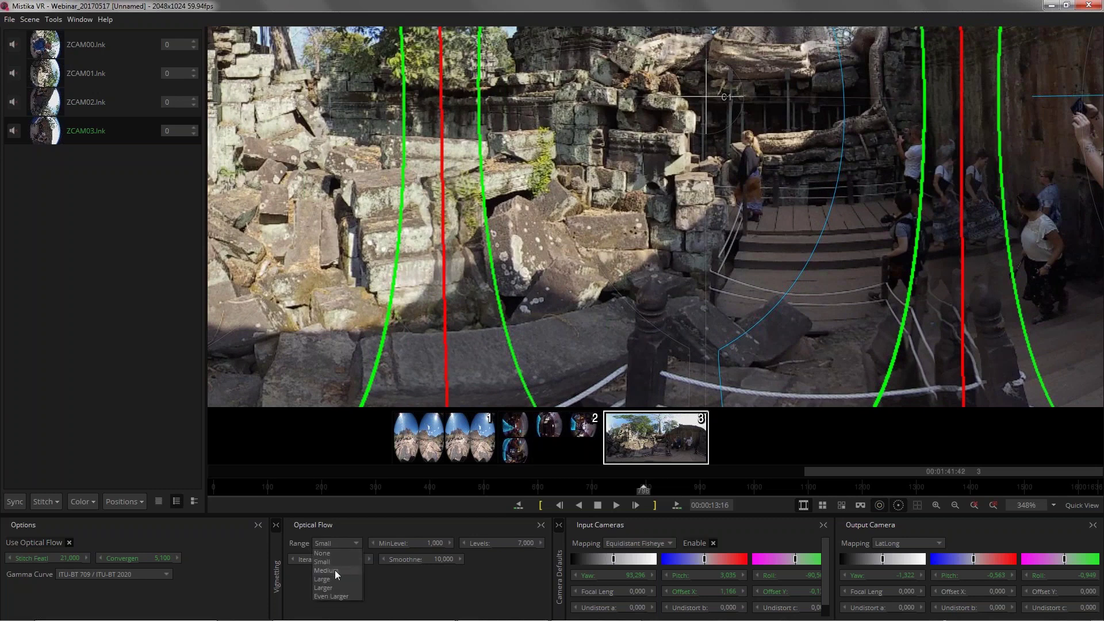
pyautogui.click(340, 549)
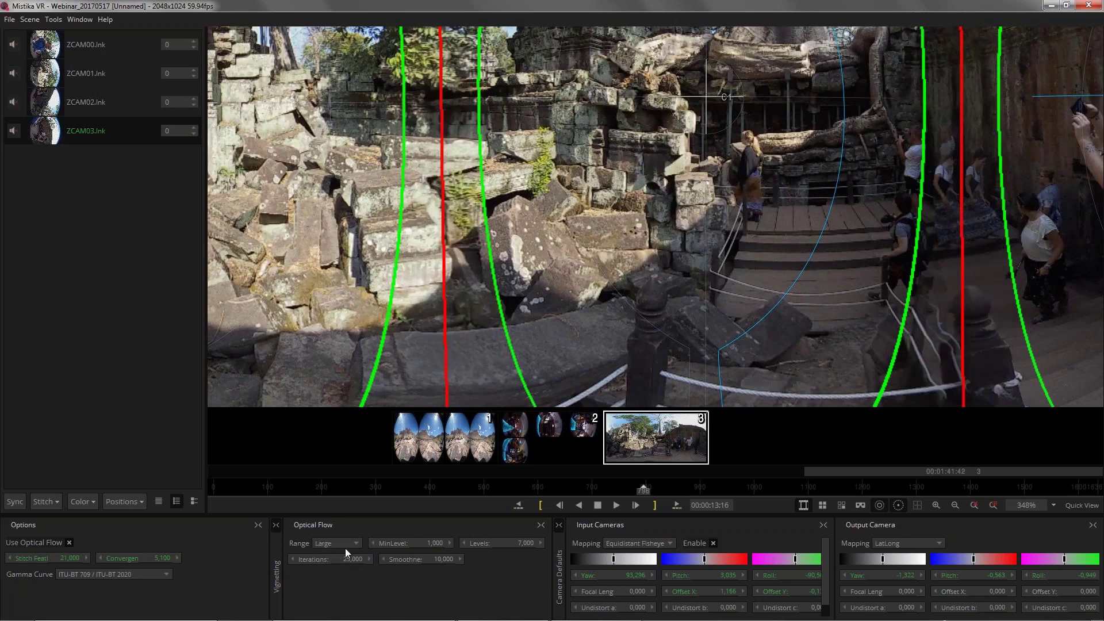
pyautogui.click(338, 543)
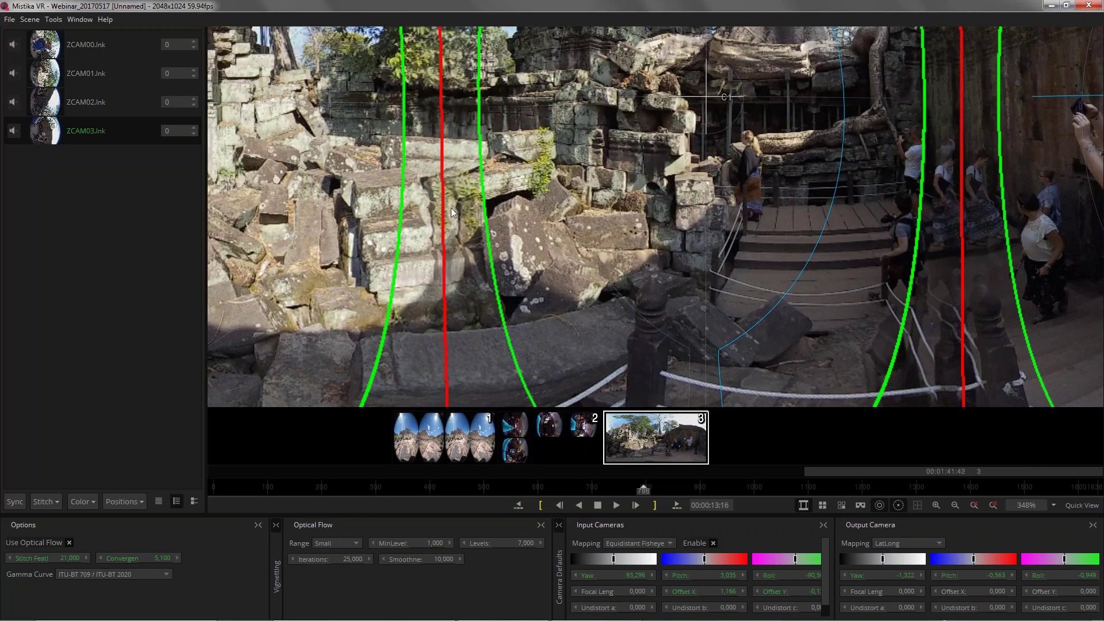
pyautogui.click(336, 543)
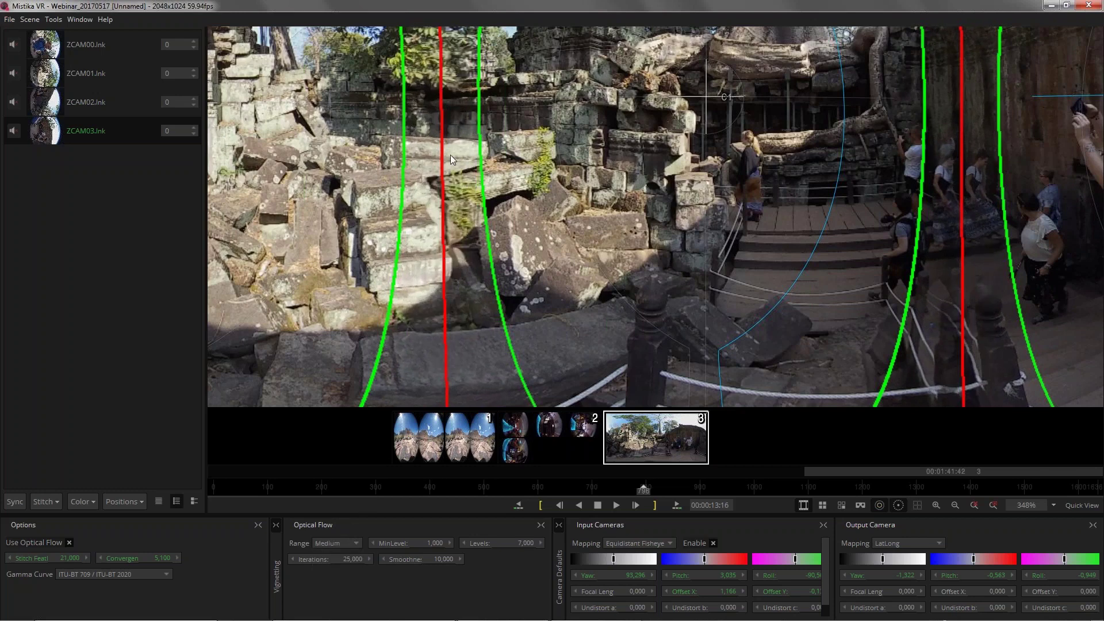
pyautogui.click(336, 542)
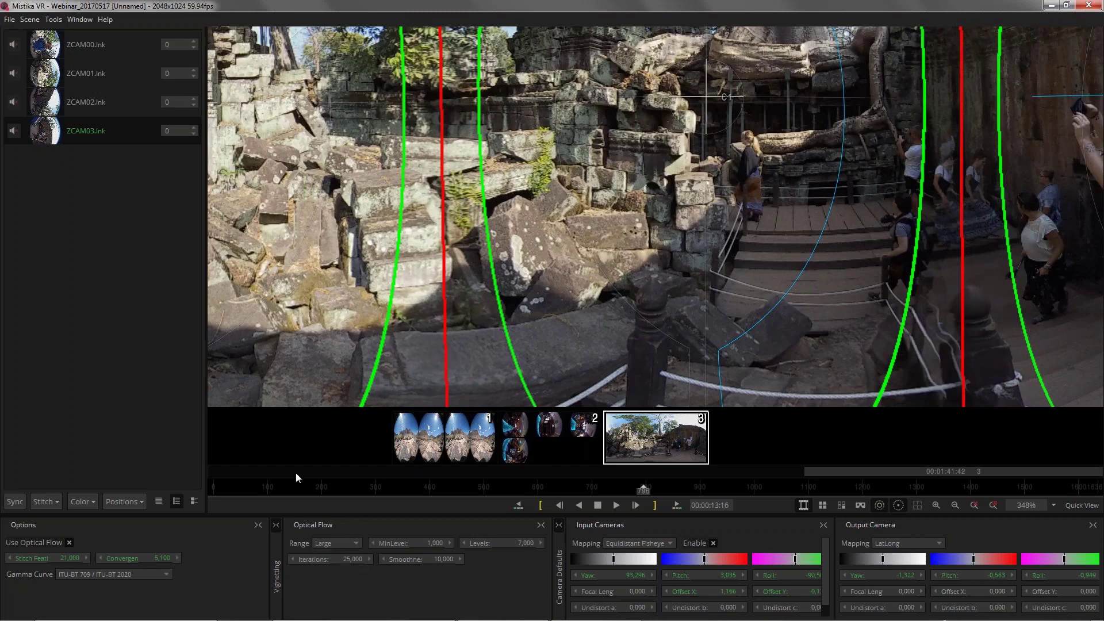
pyautogui.click(346, 543)
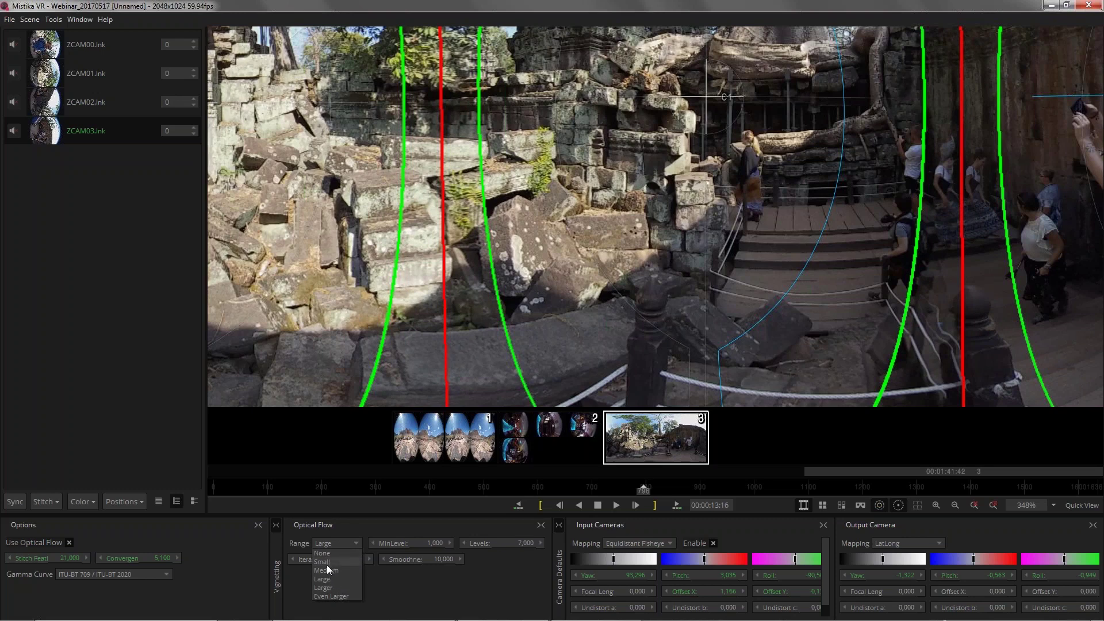
pyautogui.click(366, 533)
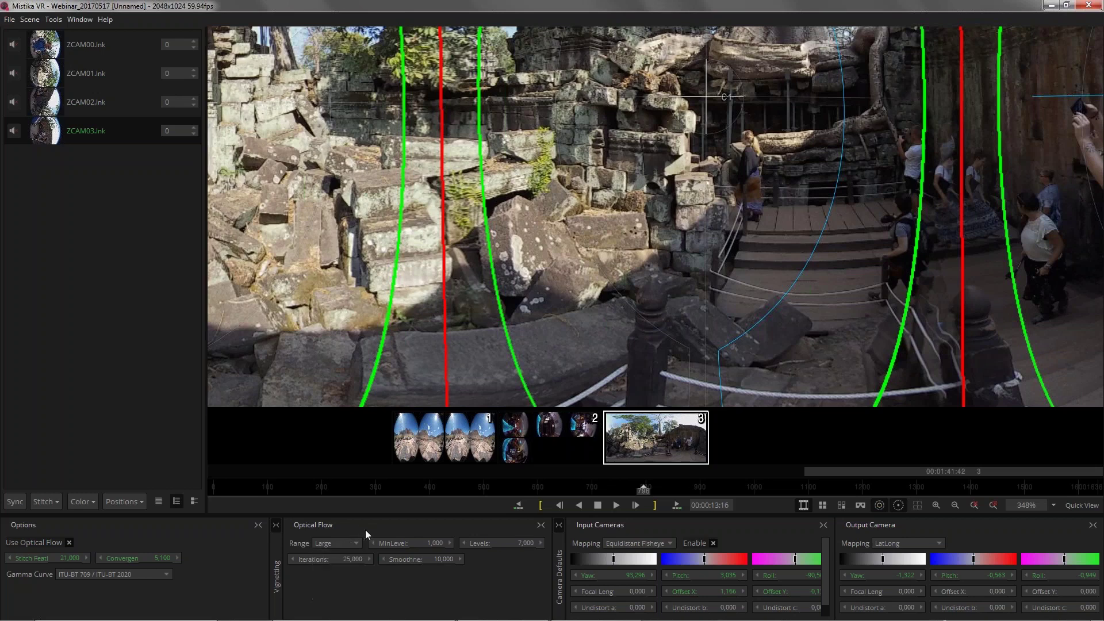
# - Collapse the Optical Flow parameter group and return to the whole temple panorama
pyautogui.doubleClick(170, 558)
pyautogui.click(540, 525)
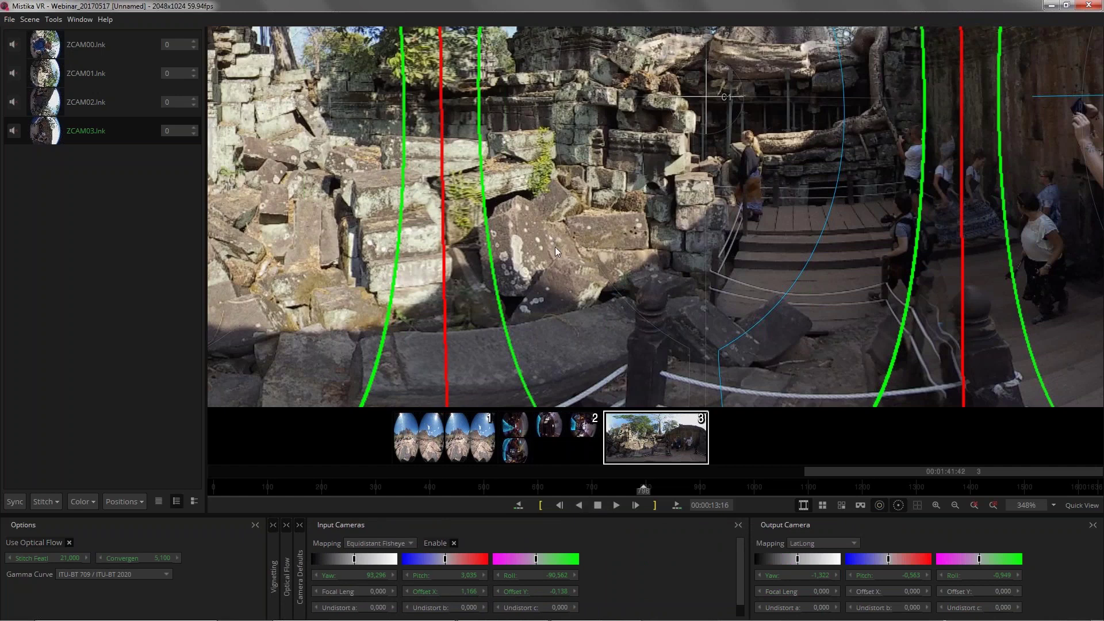
pyautogui.scroll(-10, 556, 248)
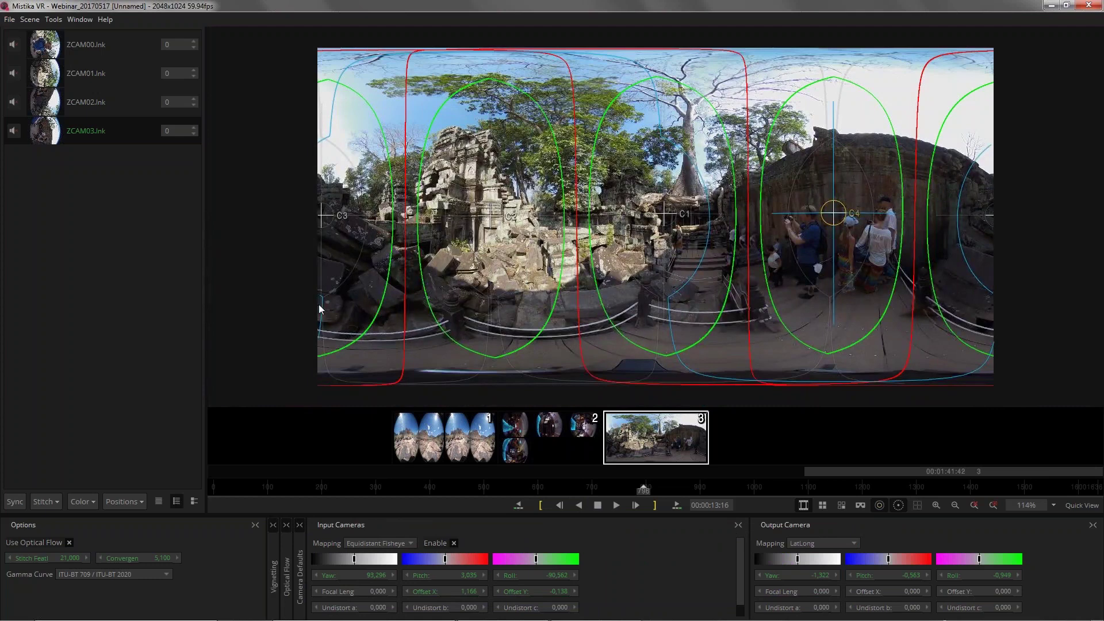
# - Switch to Windows Explorer and open the folder VR_MEDIA\OMNI\NewHorizonsVR\Timelapse_OPEN_MADRID\MULTI-SHOT 2
pyautogui.press('super+e')
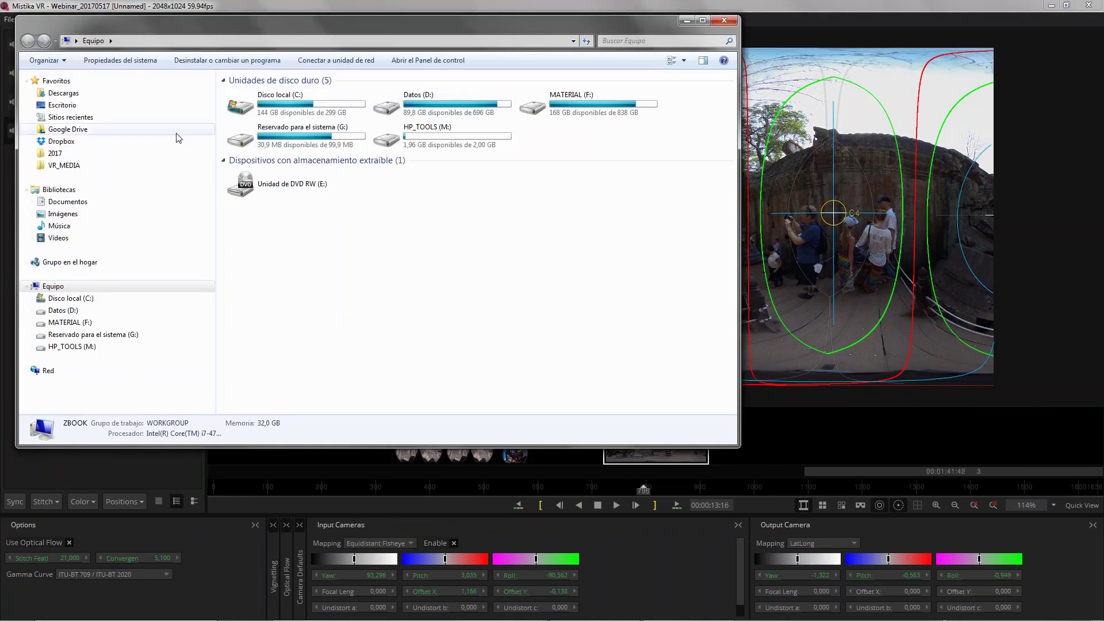
pyautogui.click(69, 166)
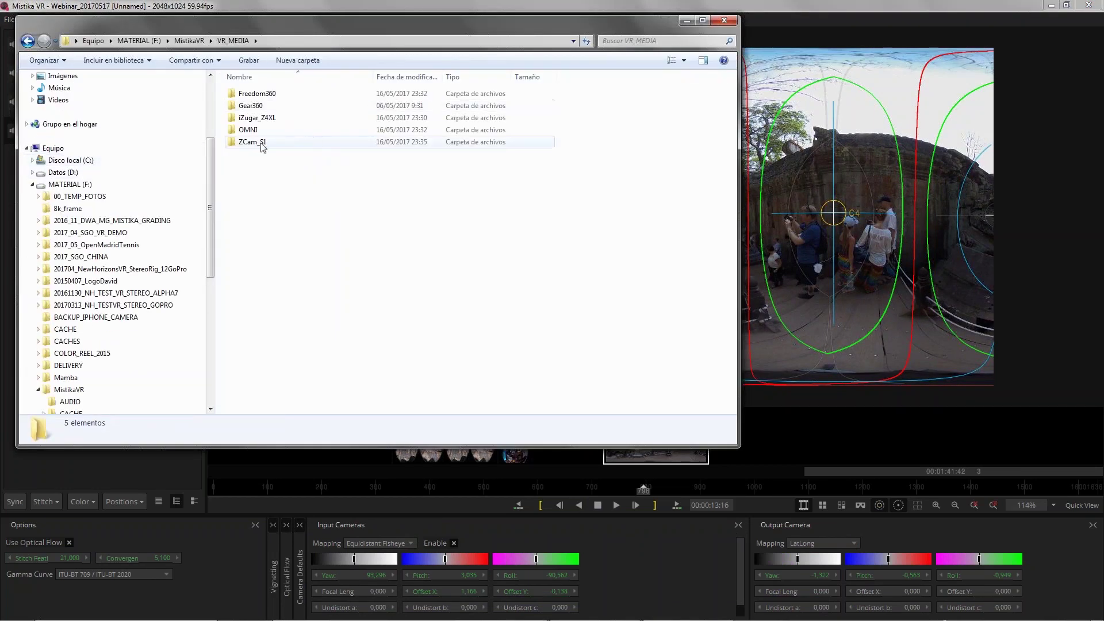
pyautogui.doubleClick(252, 133)
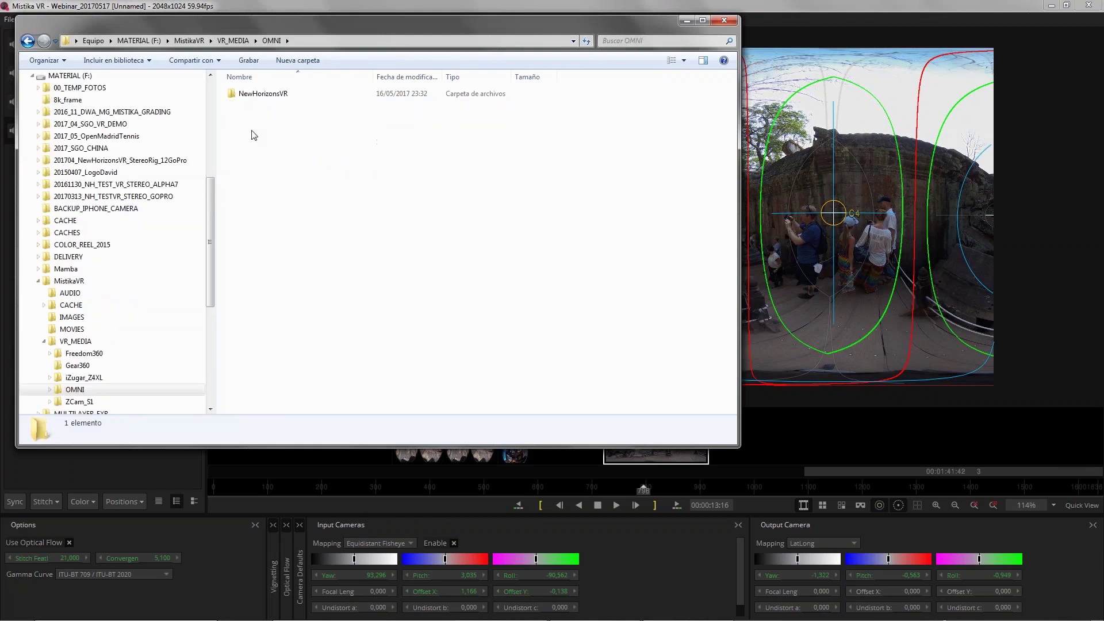
pyautogui.doubleClick(263, 95)
pyautogui.doubleClick(264, 95)
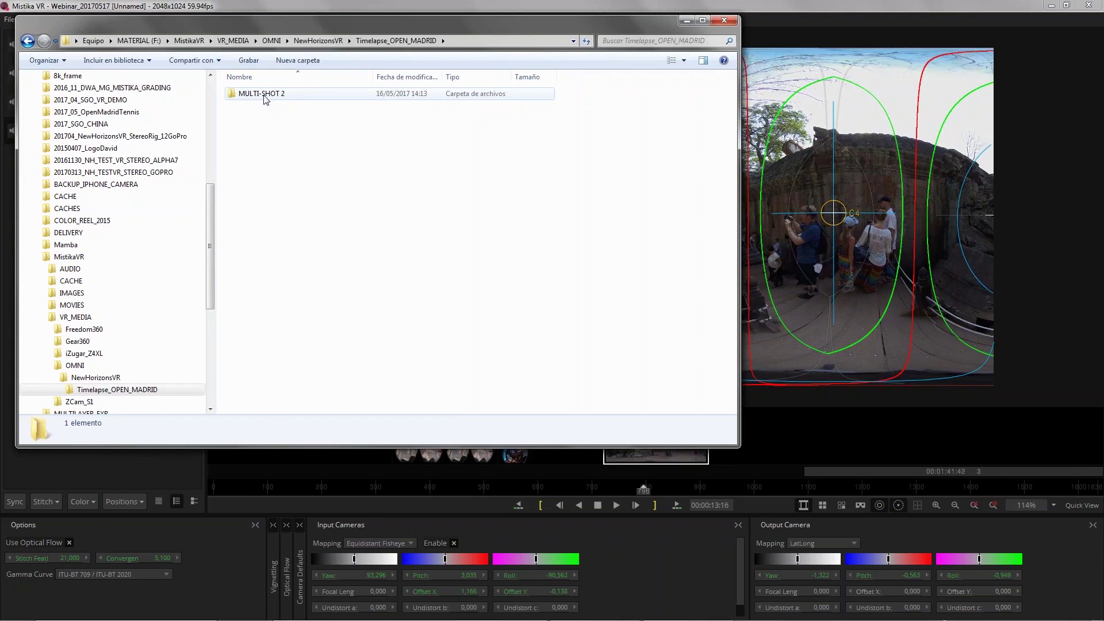
pyautogui.doubleClick(266, 97)
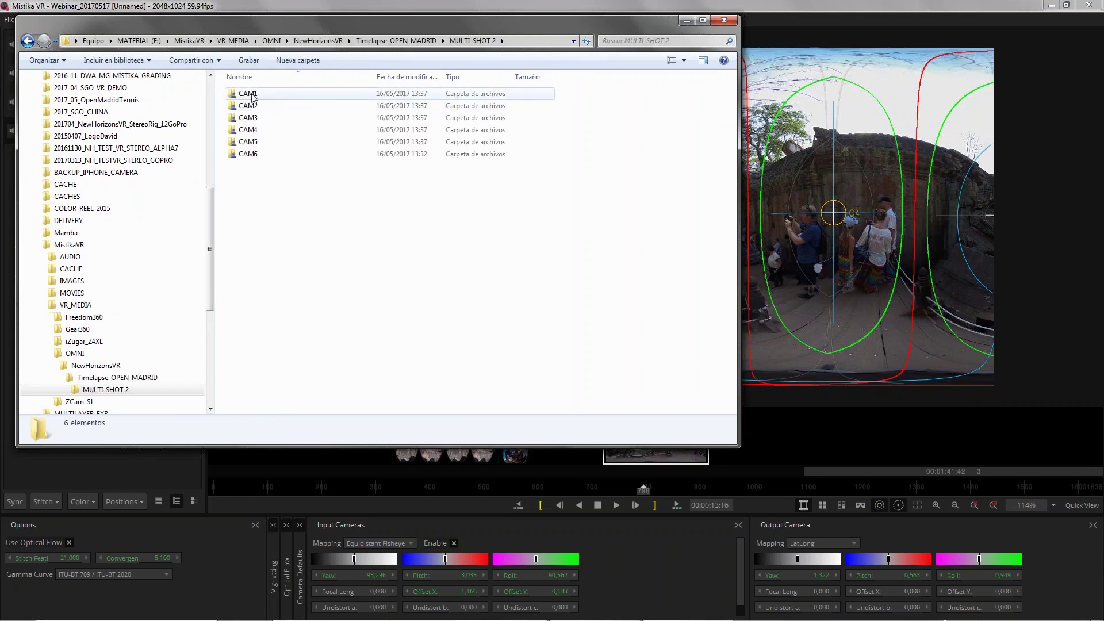
# - Import the image sequence starting at A0010000.JPG from CAM1's folder 0 as a new scene after the temple scene
pyautogui.doubleClick(255, 95)
pyautogui.moveTo(273, 32); pyautogui.dragTo(323, 75)
pyautogui.doubleClick(290, 135)
pyautogui.moveTo(404, 69); pyautogui.dragTo(378, 82)
pyautogui.moveTo(277, 149); pyautogui.dragTo(864, 454)
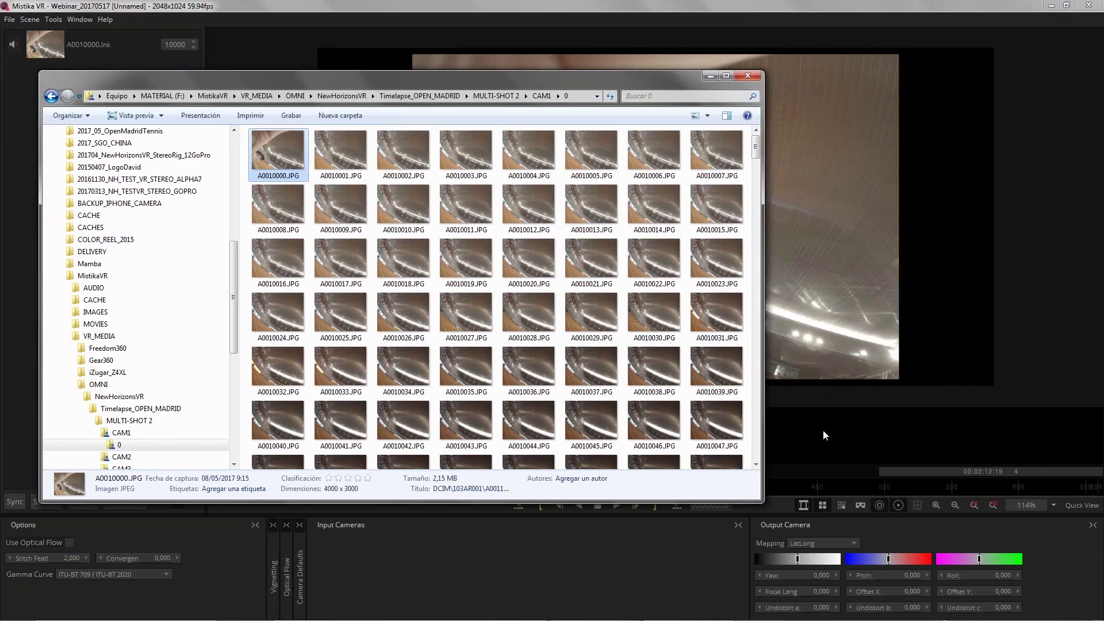
# - Add the image sequence starting at A0020000.JPG from CAM2's folder 0 as the new scene's second camera
pyautogui.click(495, 95)
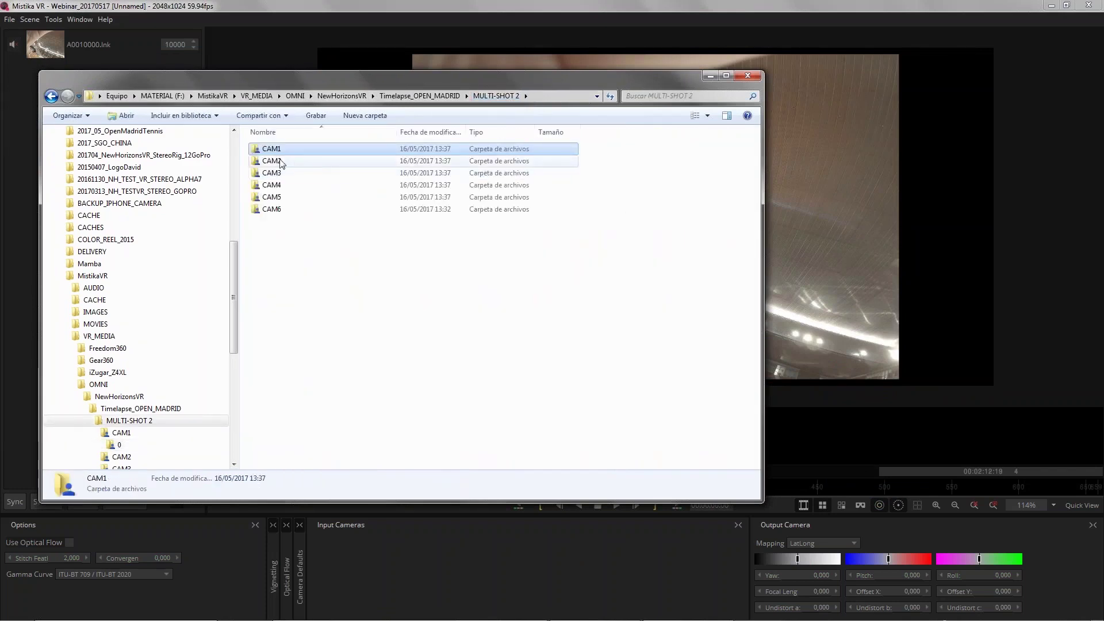
pyautogui.doubleClick(280, 161)
pyautogui.doubleClick(275, 151)
pyautogui.moveTo(312, 85); pyautogui.dragTo(563, 100)
pyautogui.moveTo(527, 167); pyautogui.dragTo(115, 191)
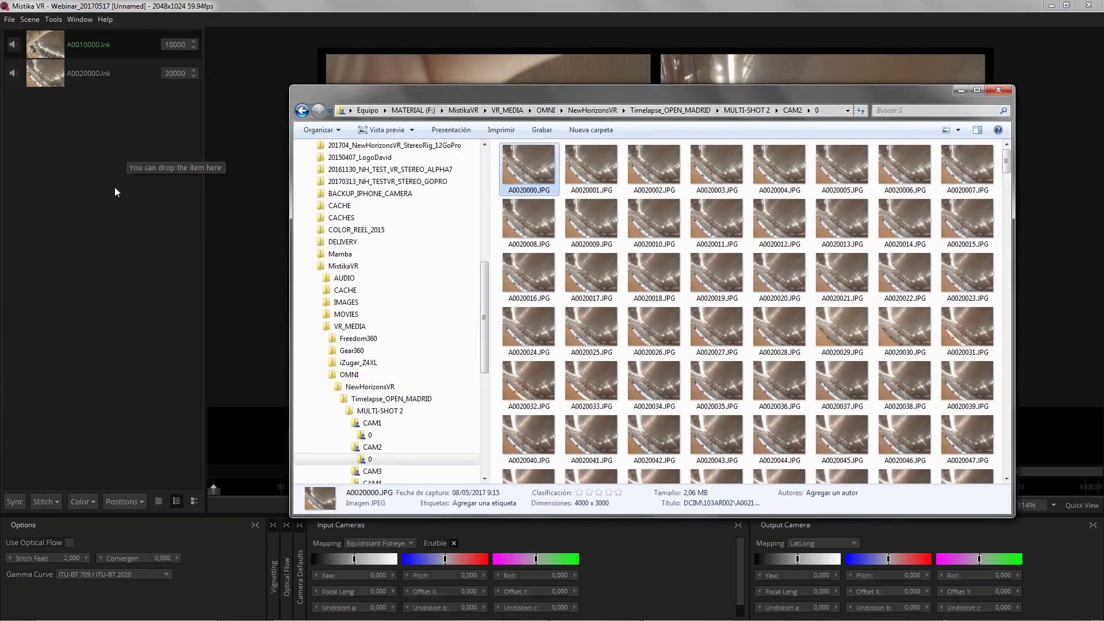
# - Add the image sequence starting at A0030000.JPG from CAM3's folder 0 as the scene's third camera
pyautogui.moveTo(617, 91); pyautogui.dragTo(223, 339)
pyautogui.moveTo(523, 332); pyautogui.dragTo(859, 93)
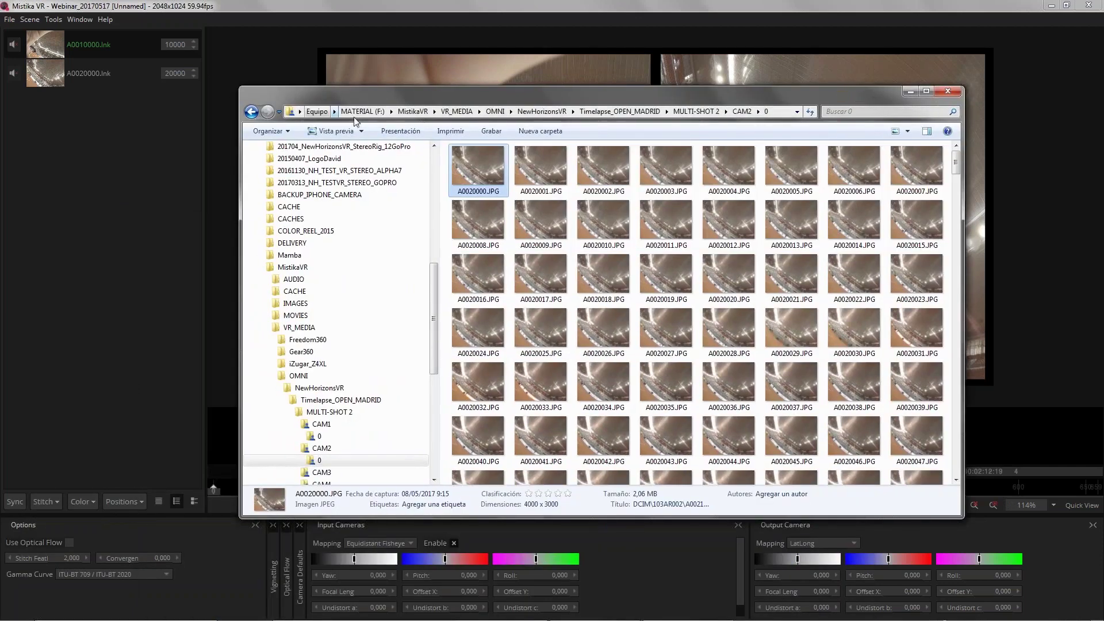
pyautogui.click(321, 472)
pyautogui.doubleClick(461, 163)
pyautogui.moveTo(478, 166); pyautogui.dragTo(172, 247)
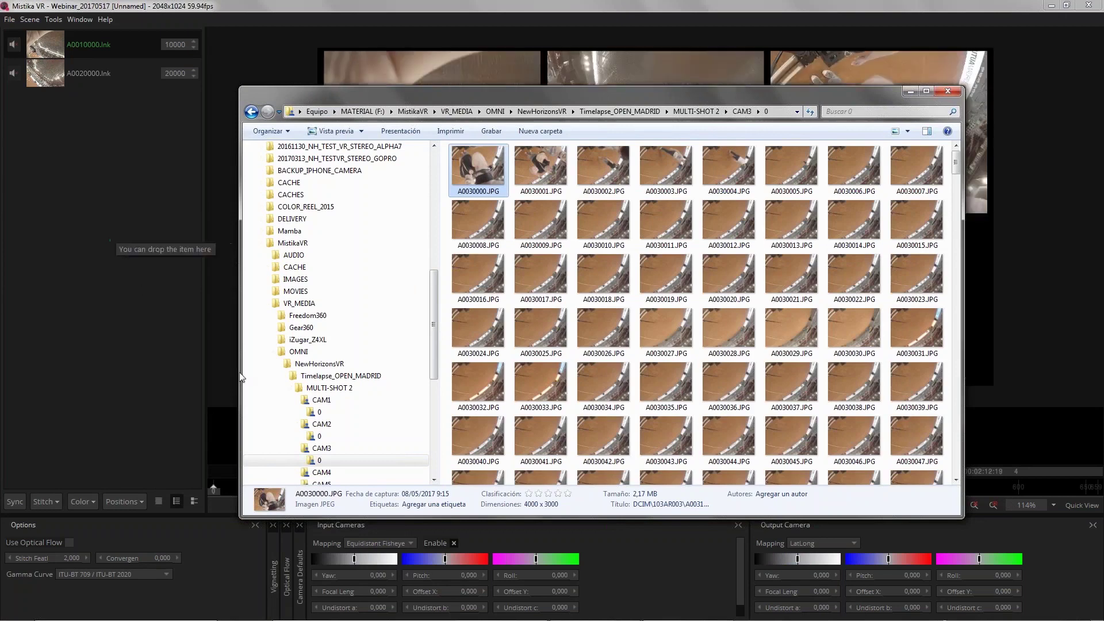
# - Add the sequences A0040000.JPG from CAM4 and A0050000.JPG from CAM5 as the scene's fourth and fifth cameras
pyautogui.scroll(-3, 420, 377)
pyautogui.click(362, 406)
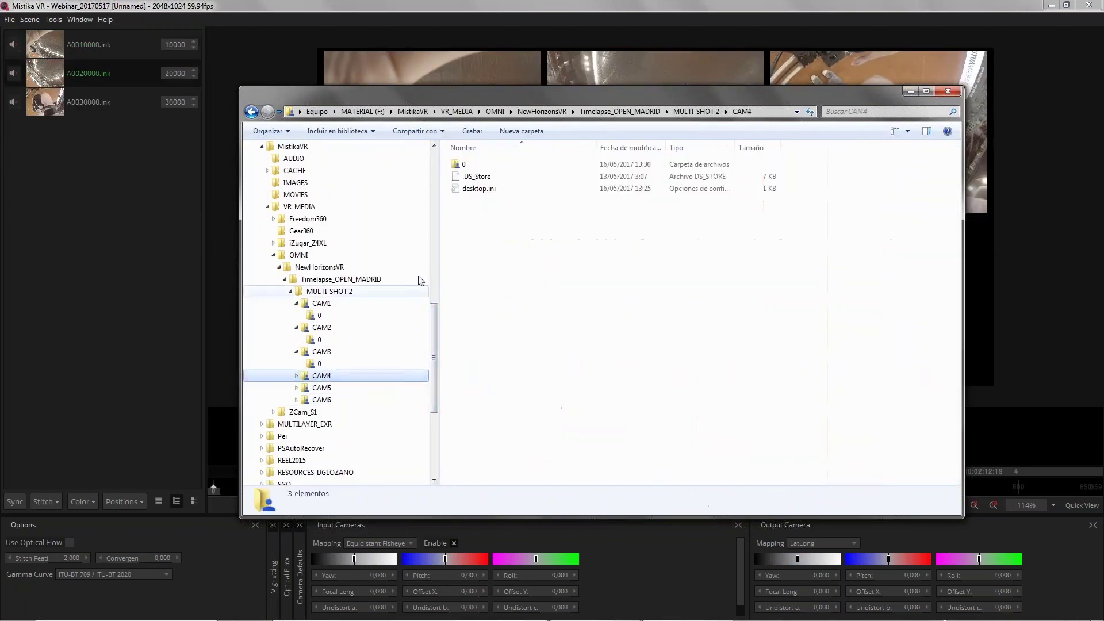
pyautogui.doubleClick(460, 164)
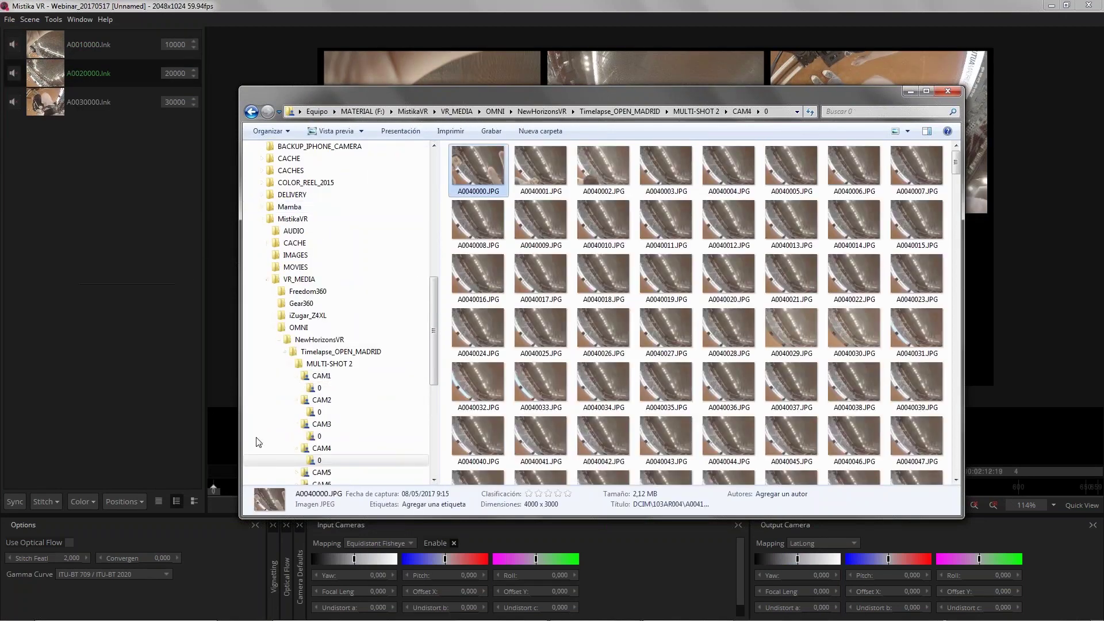
pyautogui.moveTo(433, 348); pyautogui.dragTo(434, 376)
pyautogui.click(336, 388)
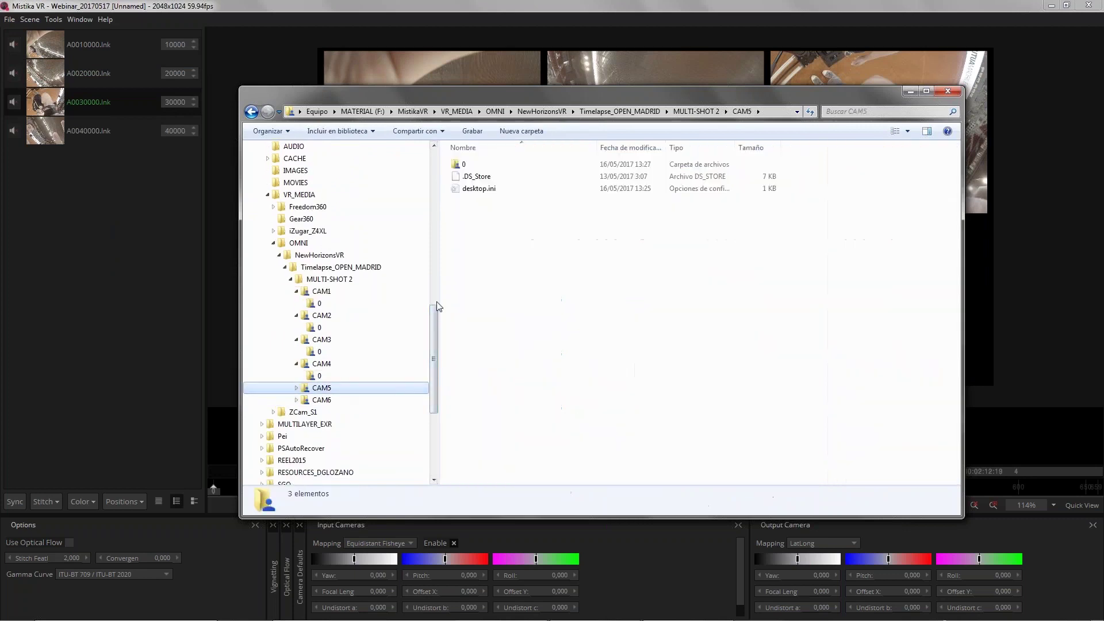
pyautogui.doubleClick(463, 164)
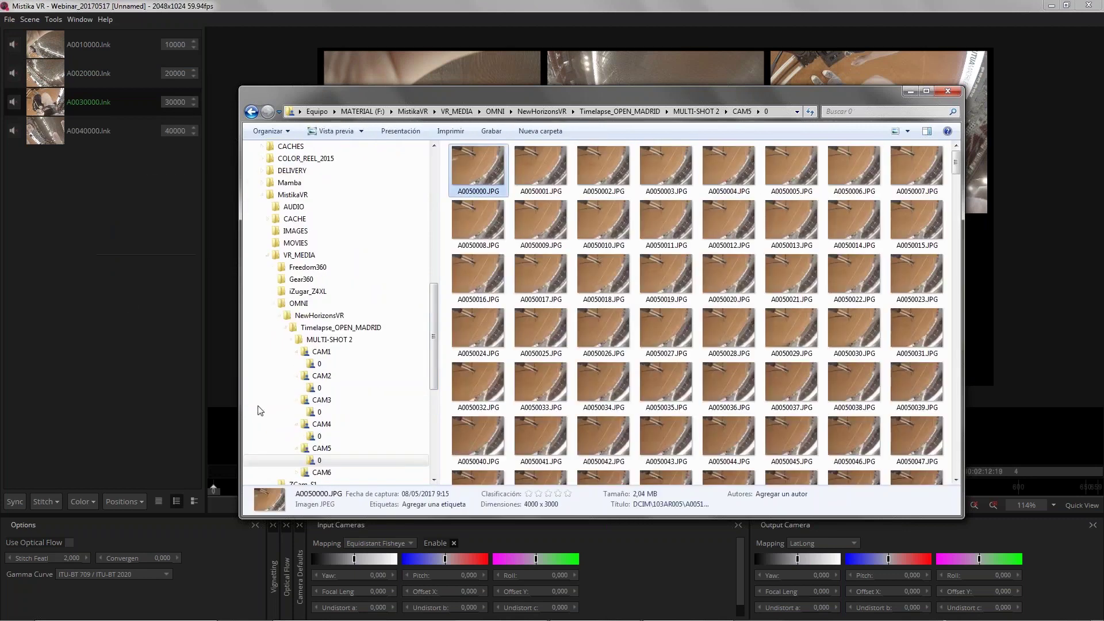
# - Add the sequence A0060000.JPG from CAM6 as the sixth camera and minimise the file browser window
pyautogui.moveTo(433, 336); pyautogui.dragTo(434, 360)
pyautogui.click(329, 400)
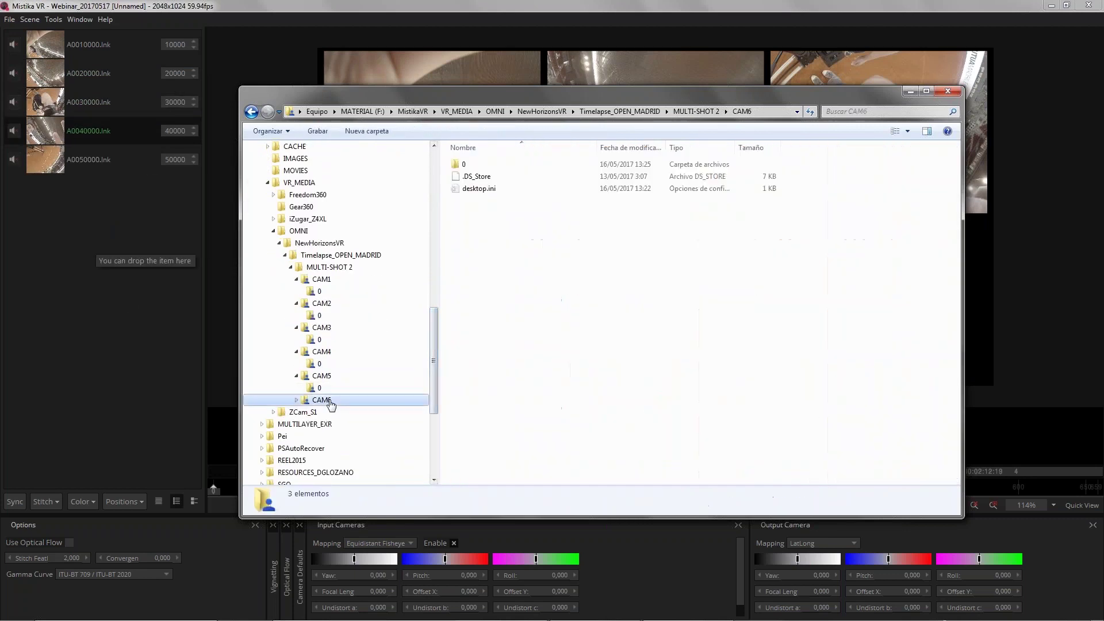
pyautogui.doubleClick(463, 165)
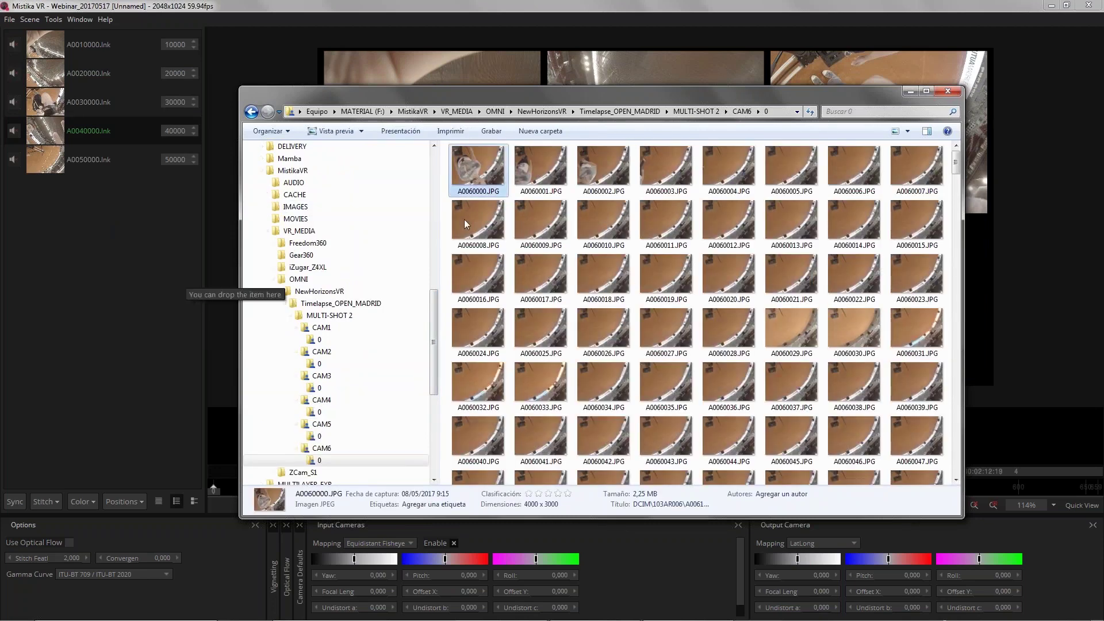
pyautogui.click(909, 92)
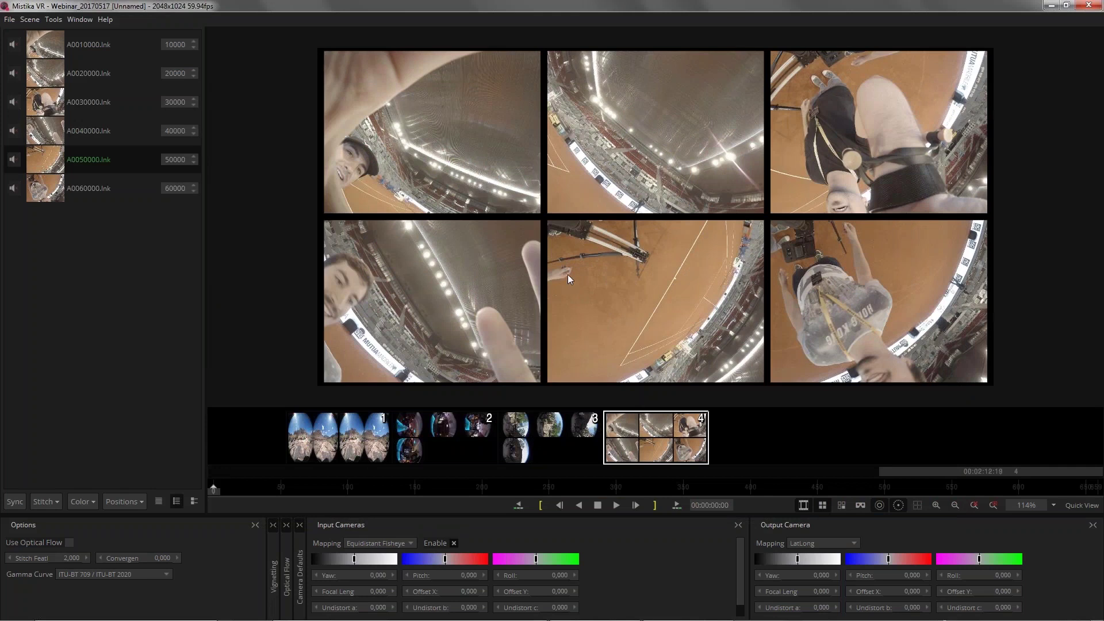
# - Load the camera preset GoProOmni.grp for the six-camera OMNI scene
pyautogui.rightClick(84, 300)
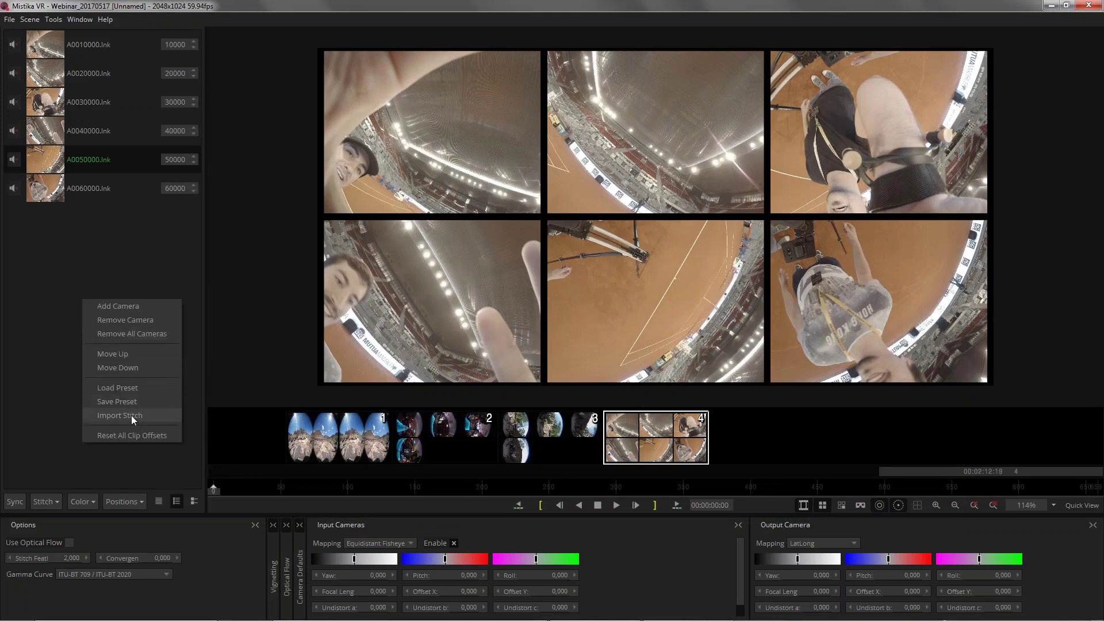
pyautogui.click(129, 388)
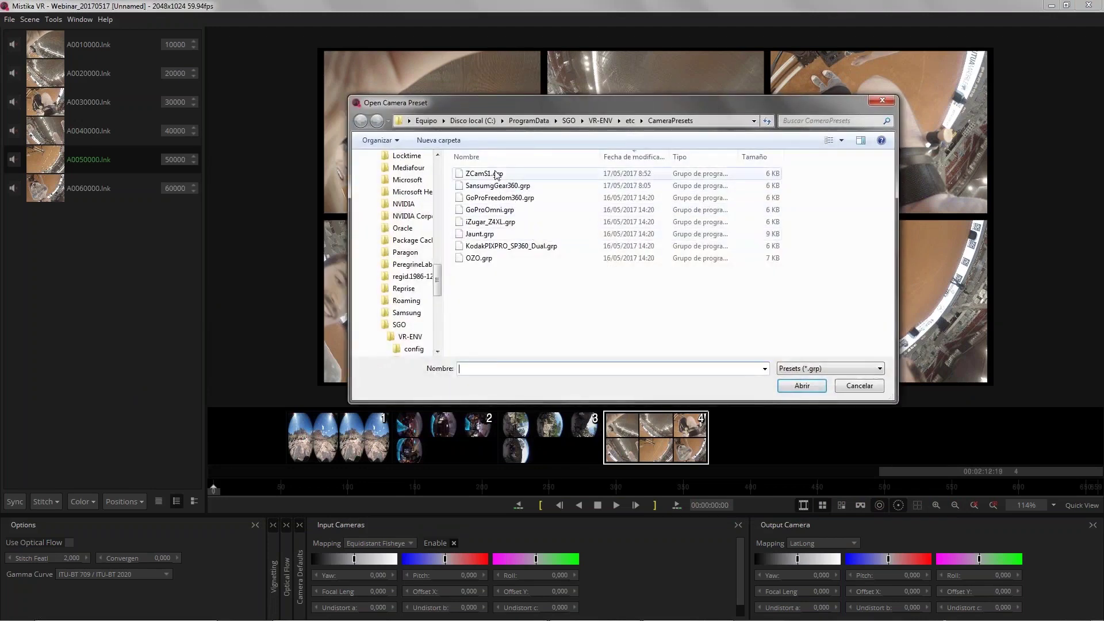
pyautogui.click(497, 211)
pyautogui.click(809, 390)
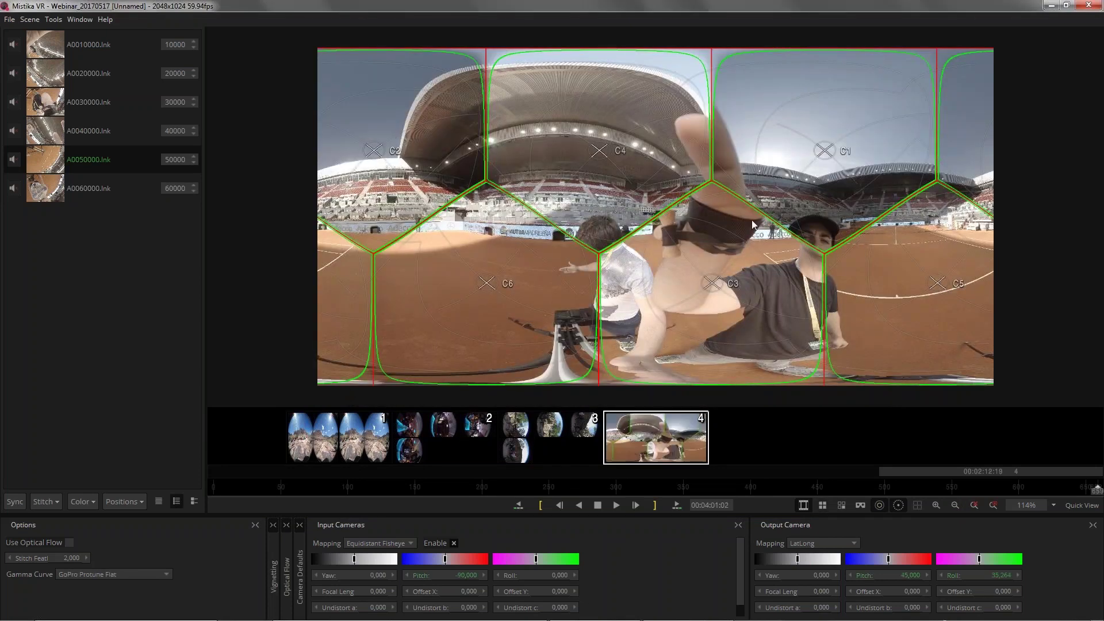
# - Go to frame 00:00:04:26 of the OMNI timelapse and match the colour between the cameras
pyautogui.click(547, 489)
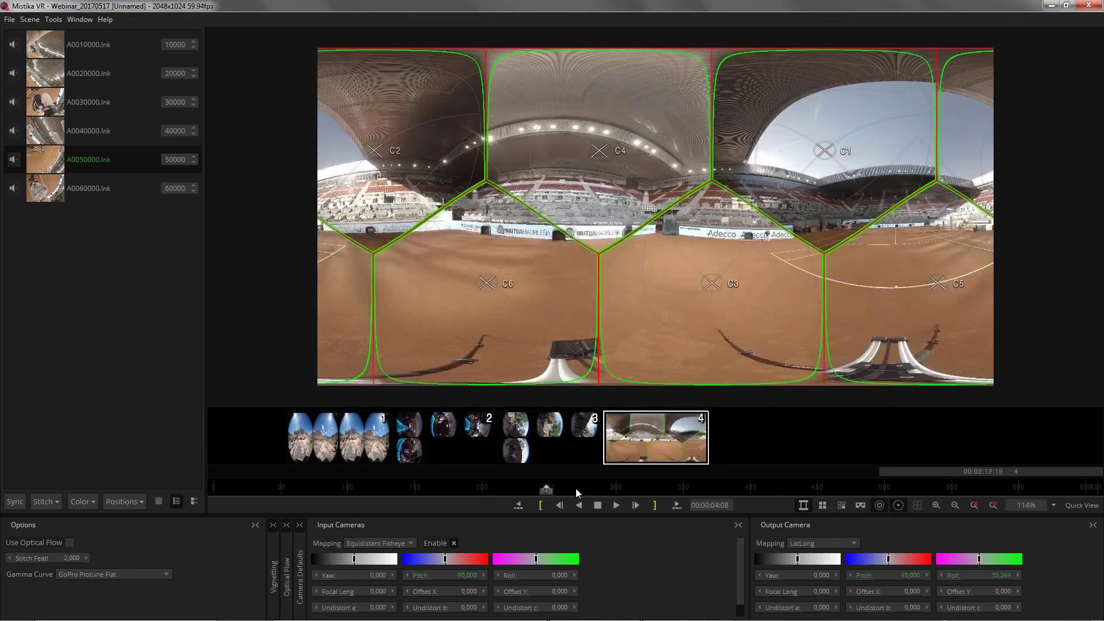
pyautogui.click(571, 489)
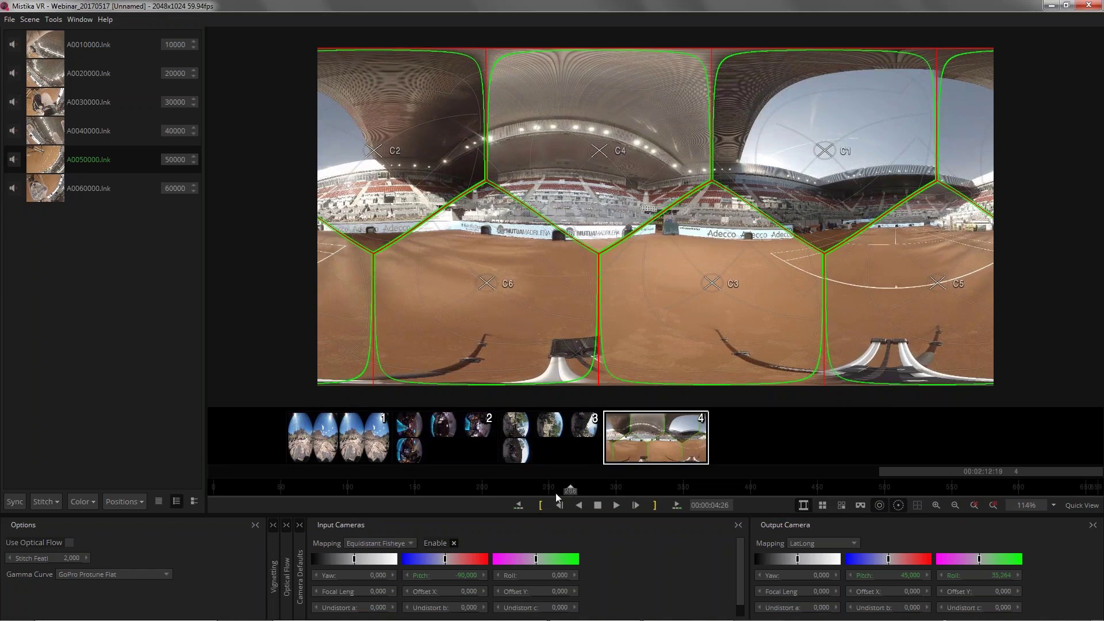
pyautogui.click(92, 502)
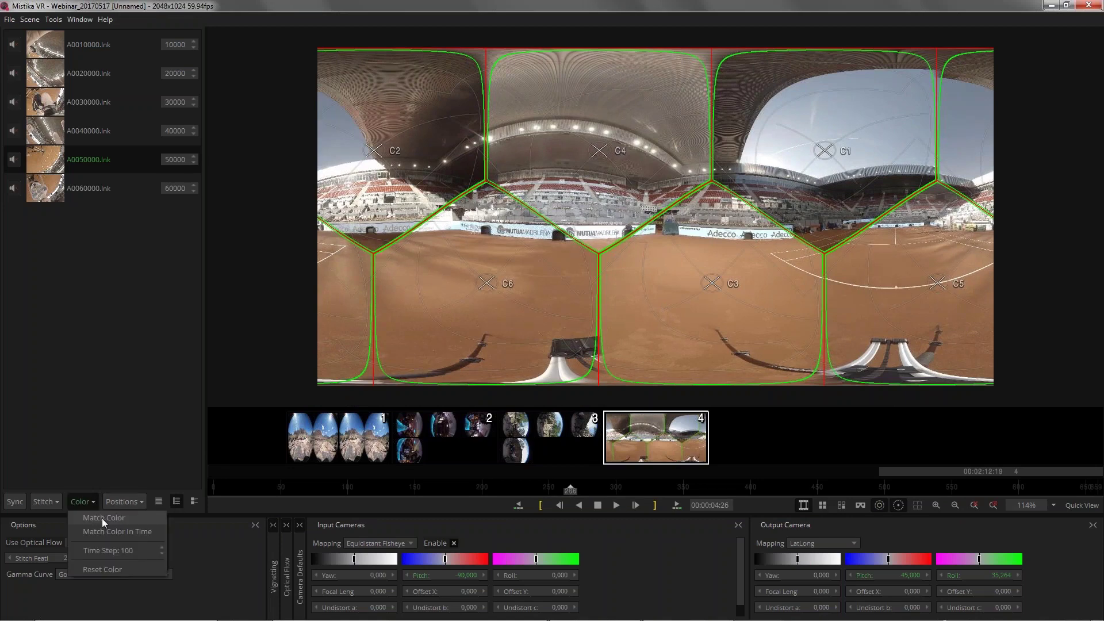
pyautogui.click(101, 519)
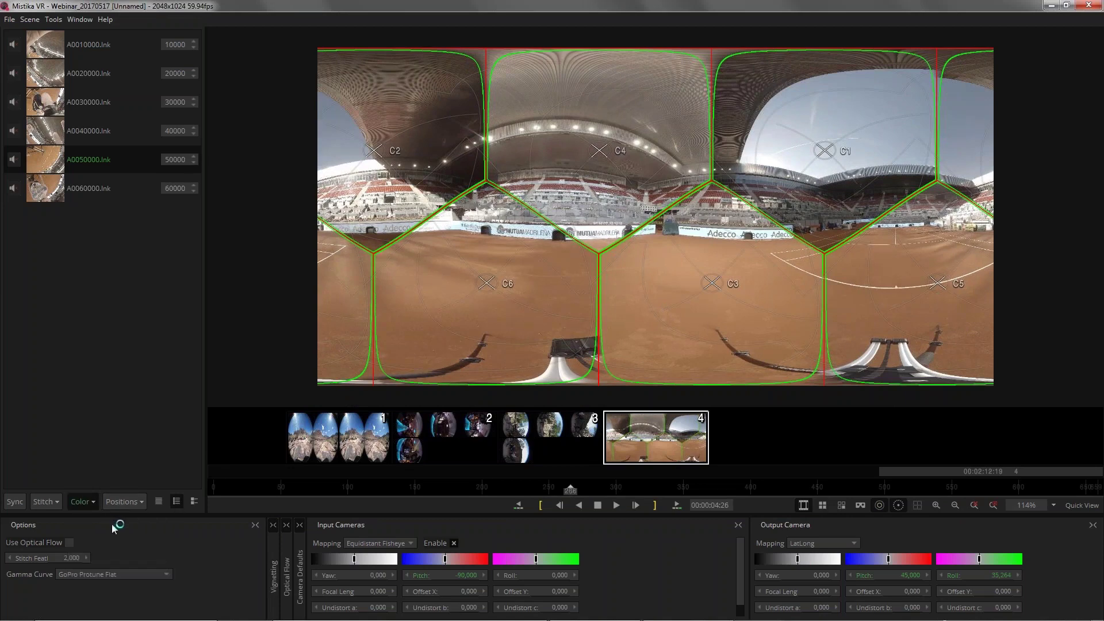
# - Inspect the seam at the stadium roof's edge in the VR view, improve the camera alignment, and return to the full panorama
pyautogui.click(141, 502)
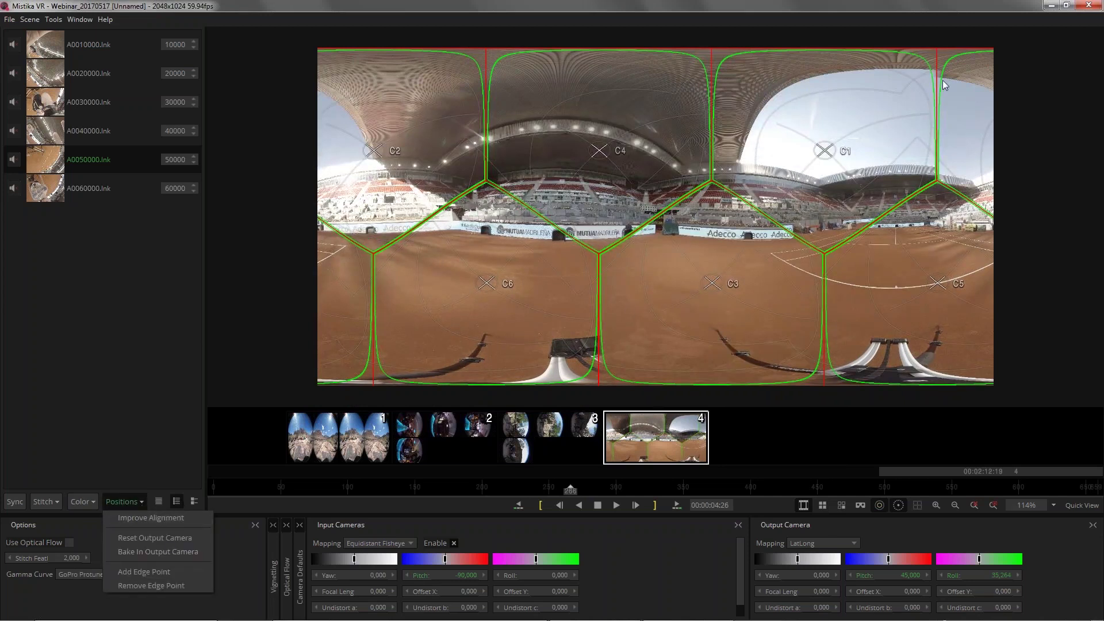
pyautogui.click(864, 505)
pyautogui.click(861, 505)
pyautogui.moveTo(1000, 97); pyautogui.dragTo(641, 119)
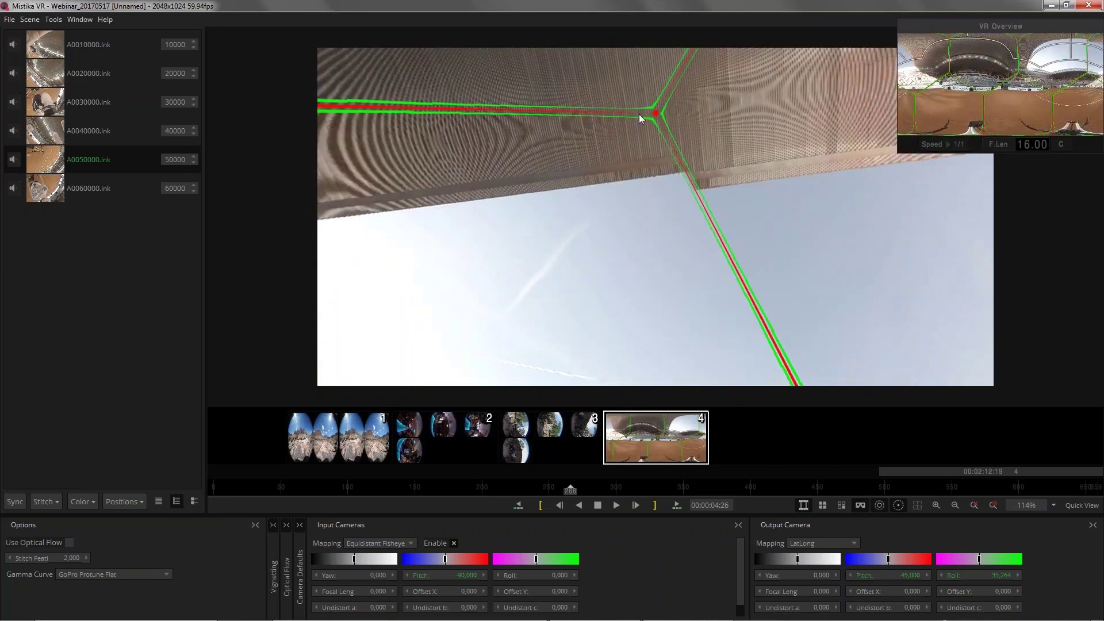
pyautogui.click(125, 500)
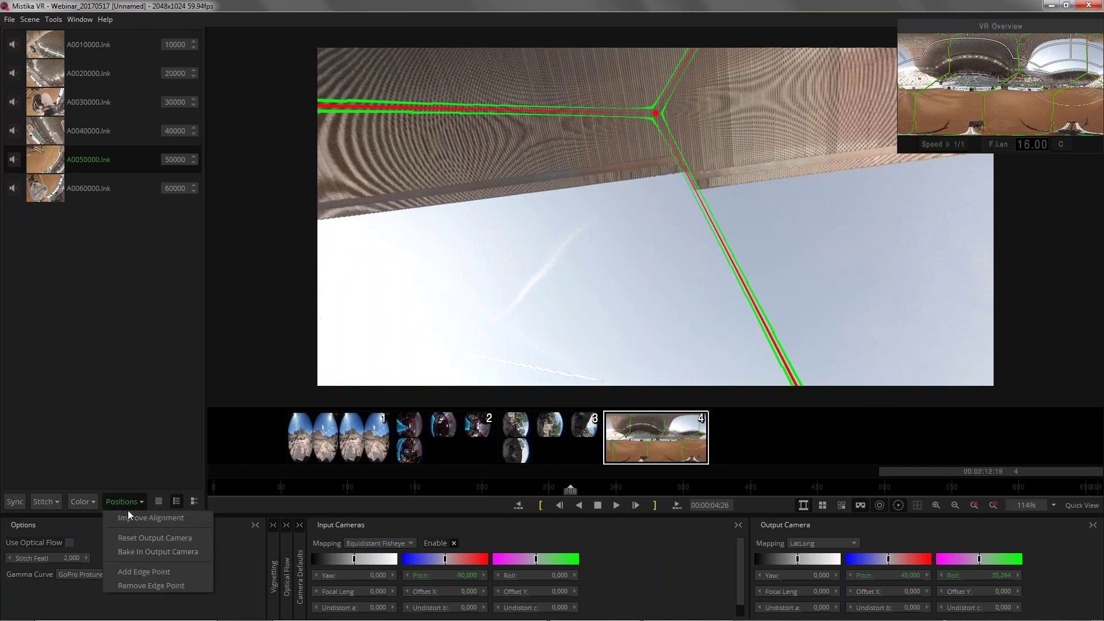
pyautogui.click(131, 517)
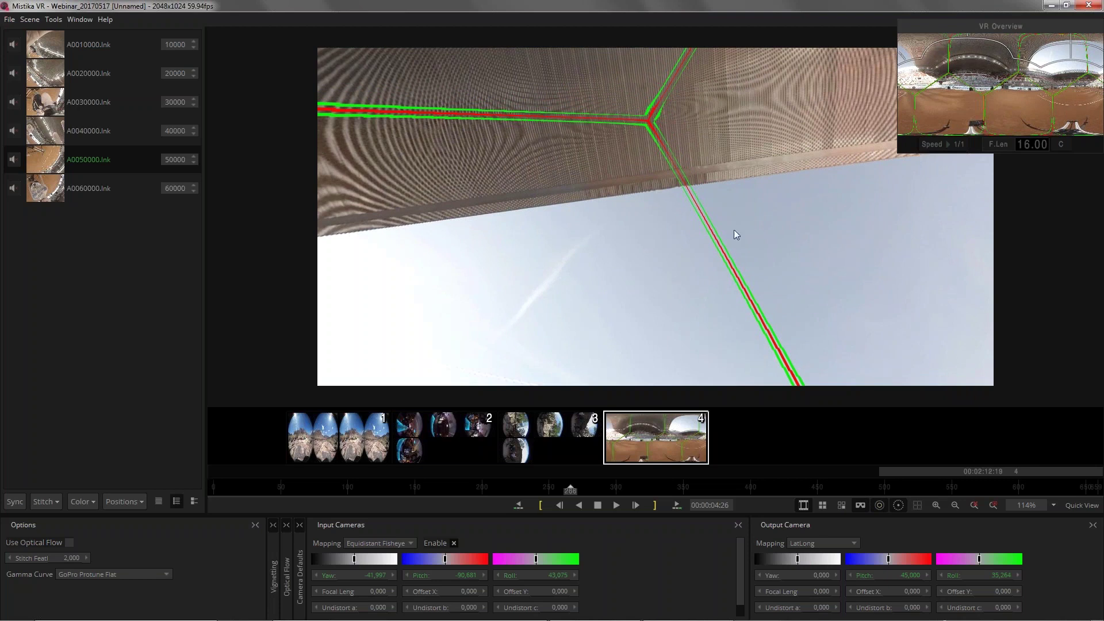
pyautogui.click(861, 506)
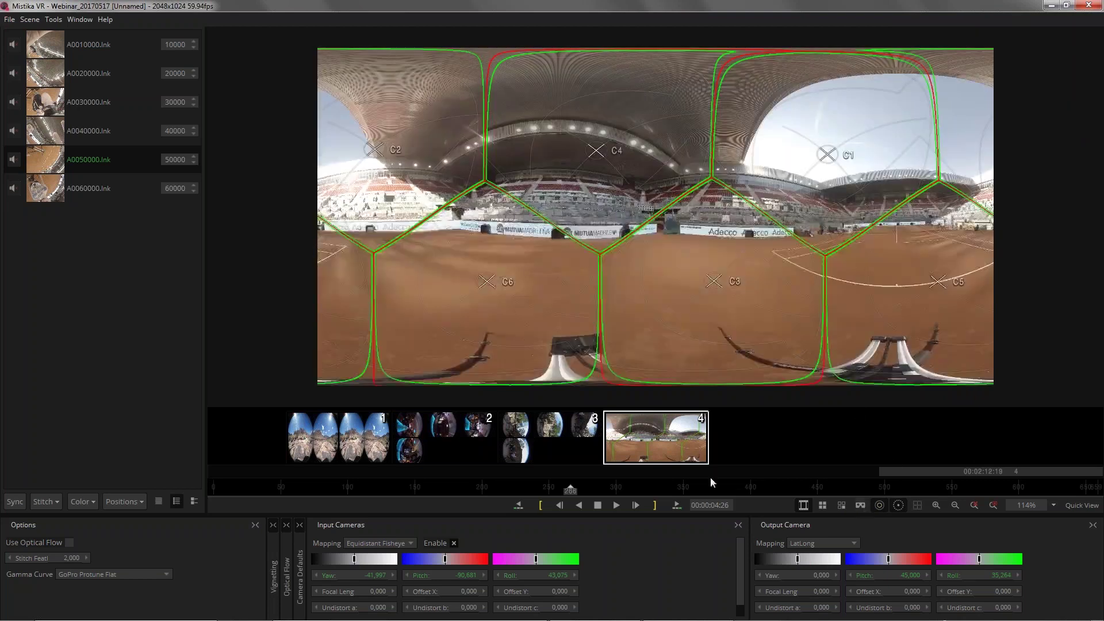
# - Hide the stitch edge overlay and play a short part of the timelapse to check the stitch
pyautogui.click(898, 505)
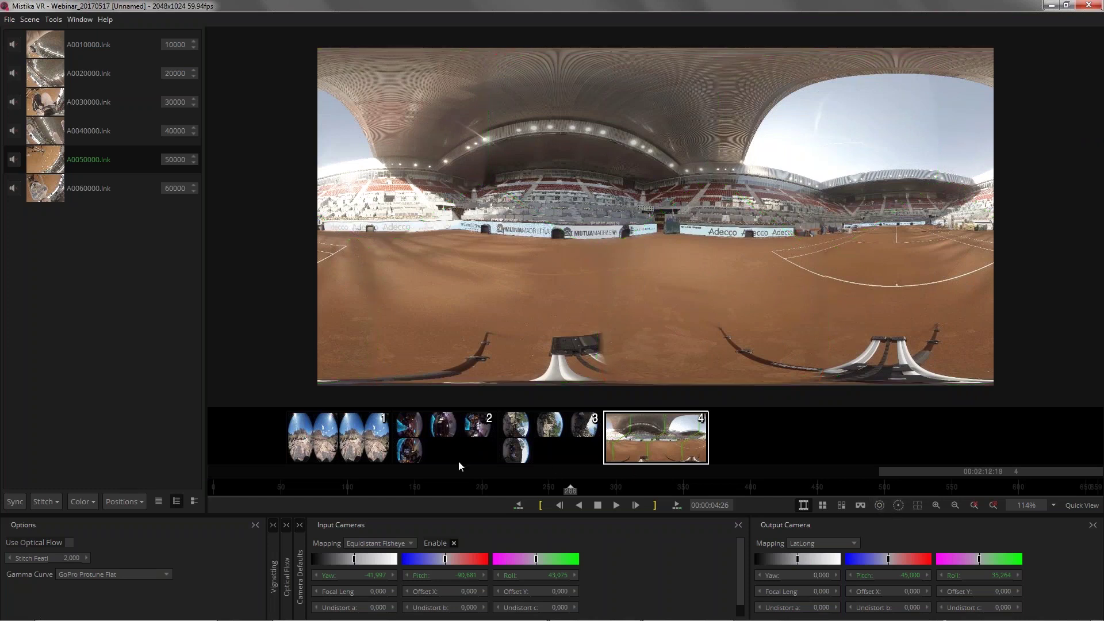
pyautogui.click(616, 505)
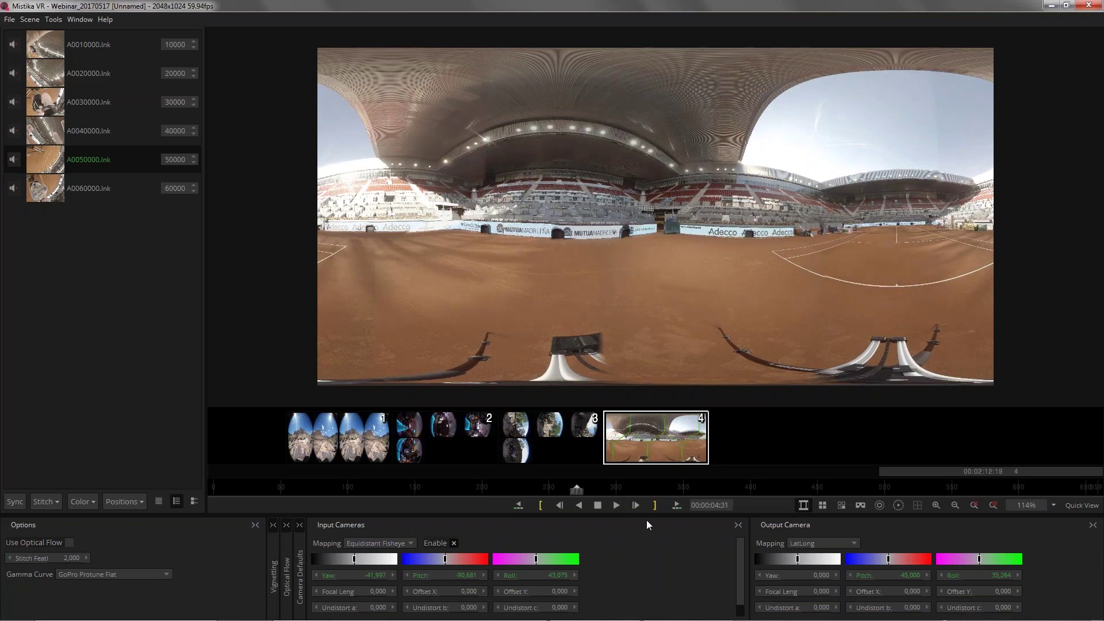
pyautogui.click(597, 506)
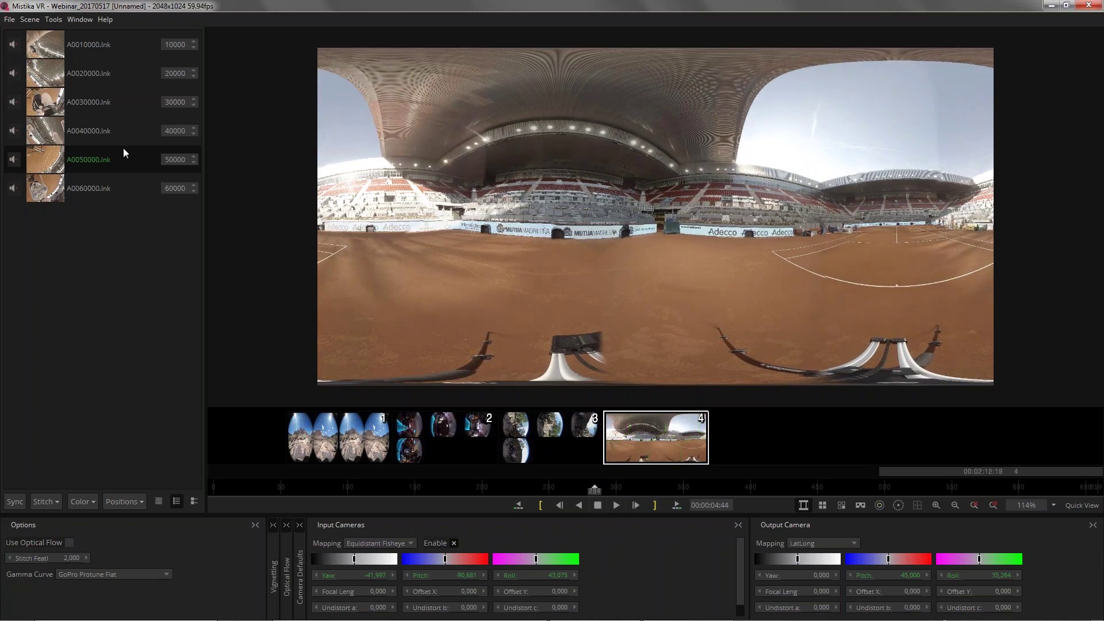
# - Review the export options for the current shot and close them without exporting
pyautogui.click(29, 19)
pyautogui.moveTo(10, 21)
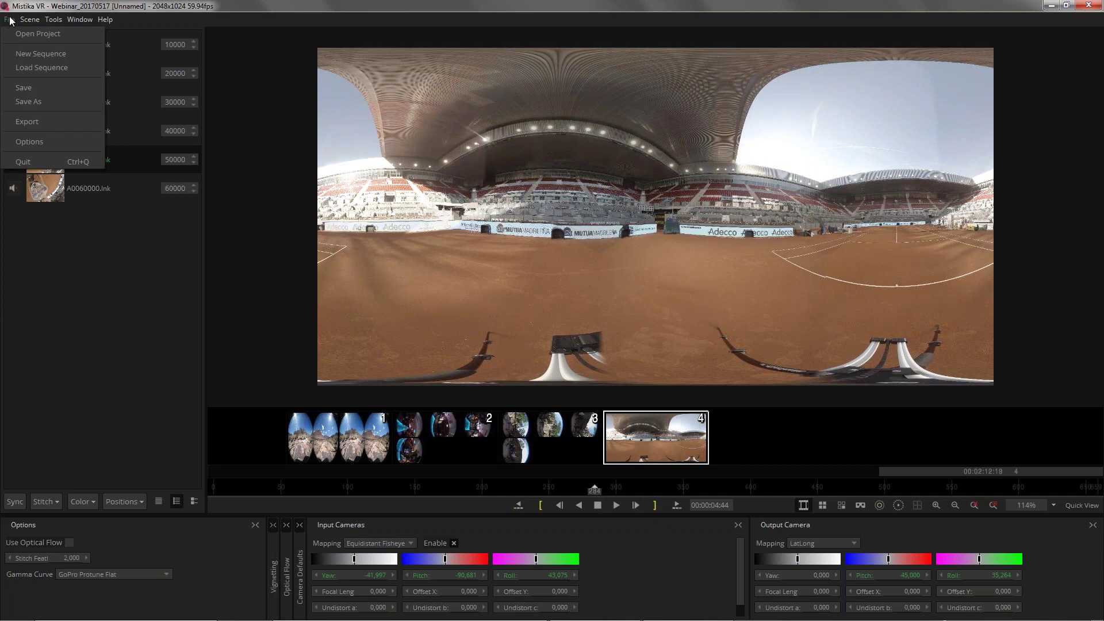
pyautogui.click(39, 128)
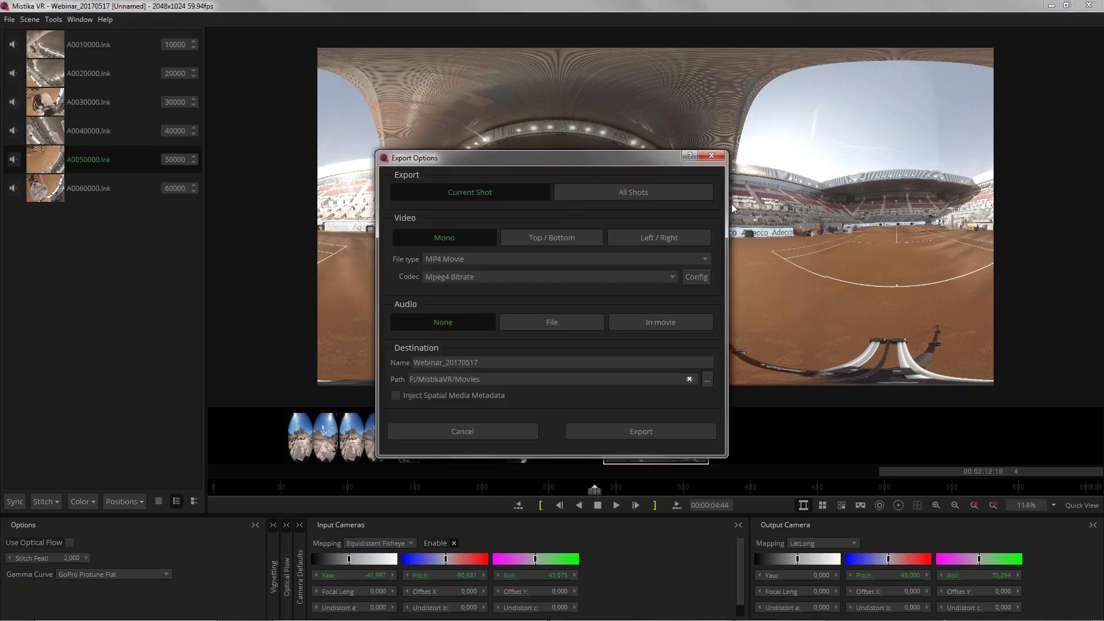
pyautogui.moveTo(657, 163); pyautogui.dragTo(674, 165)
pyautogui.click(730, 160)
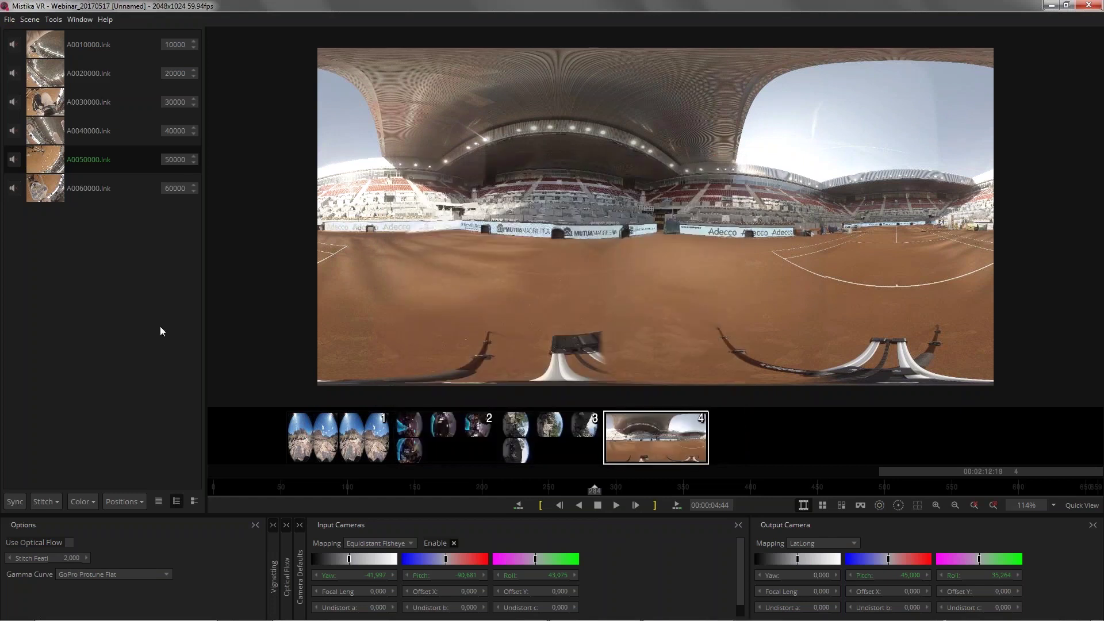
# - Scrub back through the timelapse to 00:00:03:18 to examine the stitch and colour at earlier frames
pyautogui.click(565, 489)
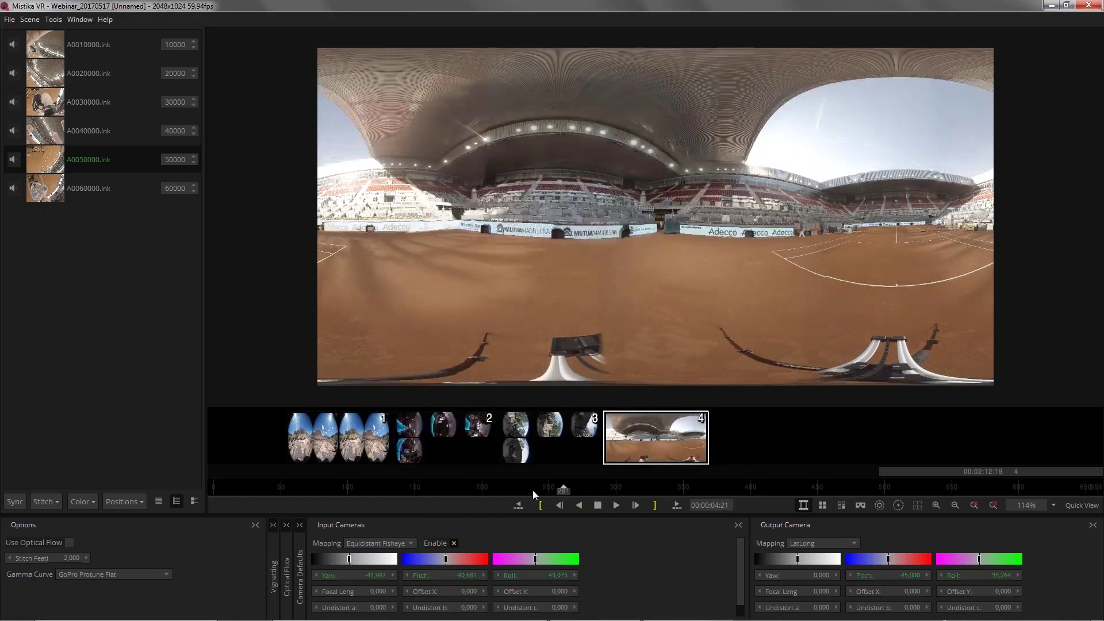
pyautogui.click(531, 489)
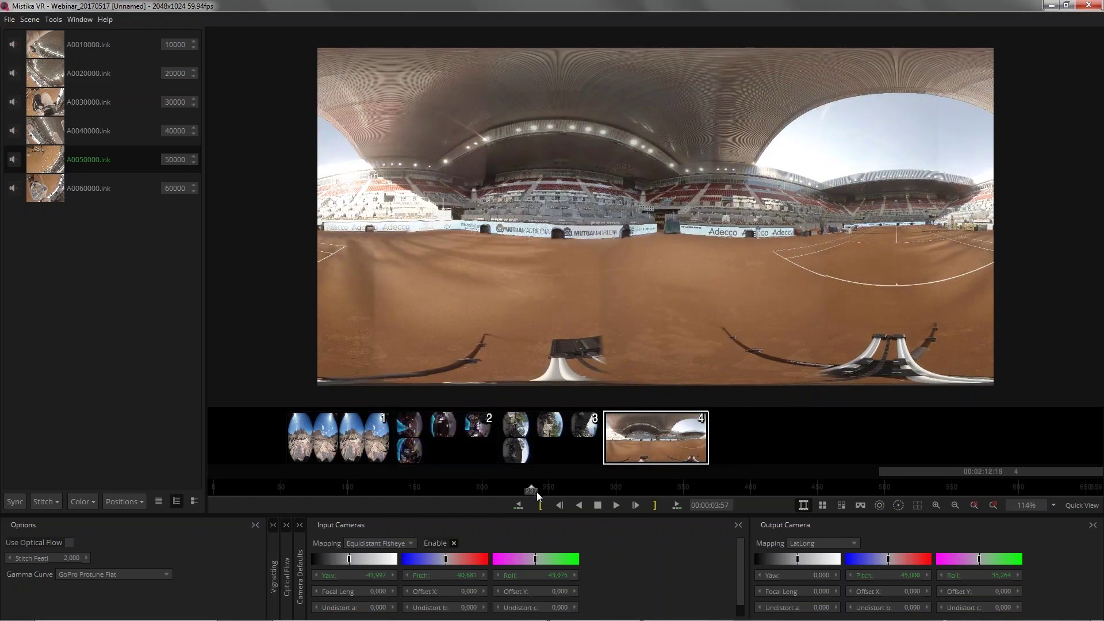
pyautogui.click(508, 490)
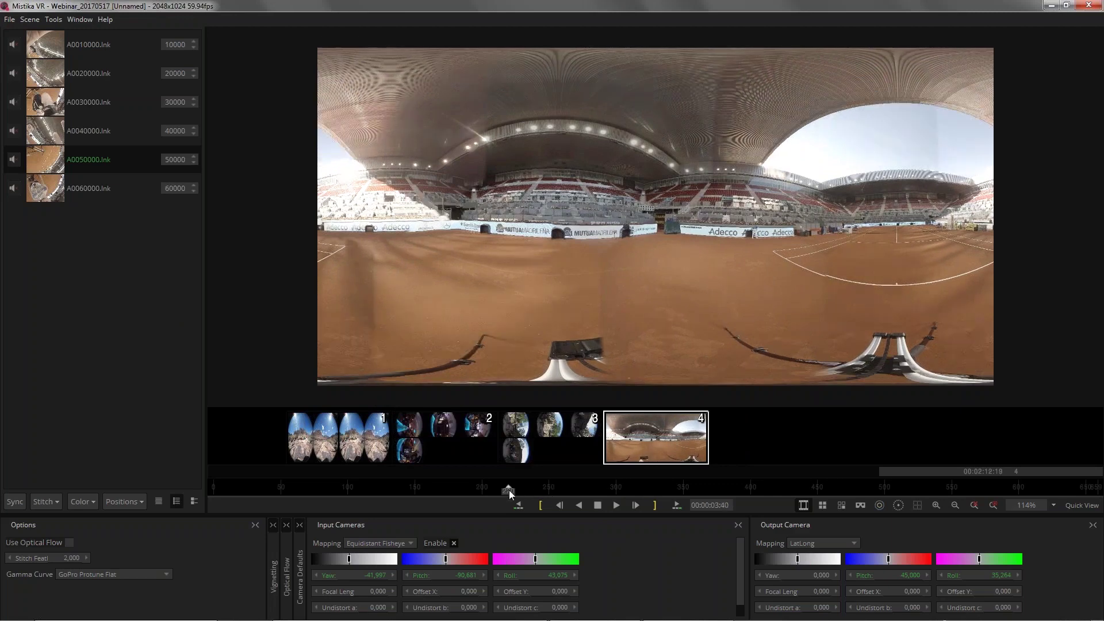
pyautogui.click(478, 489)
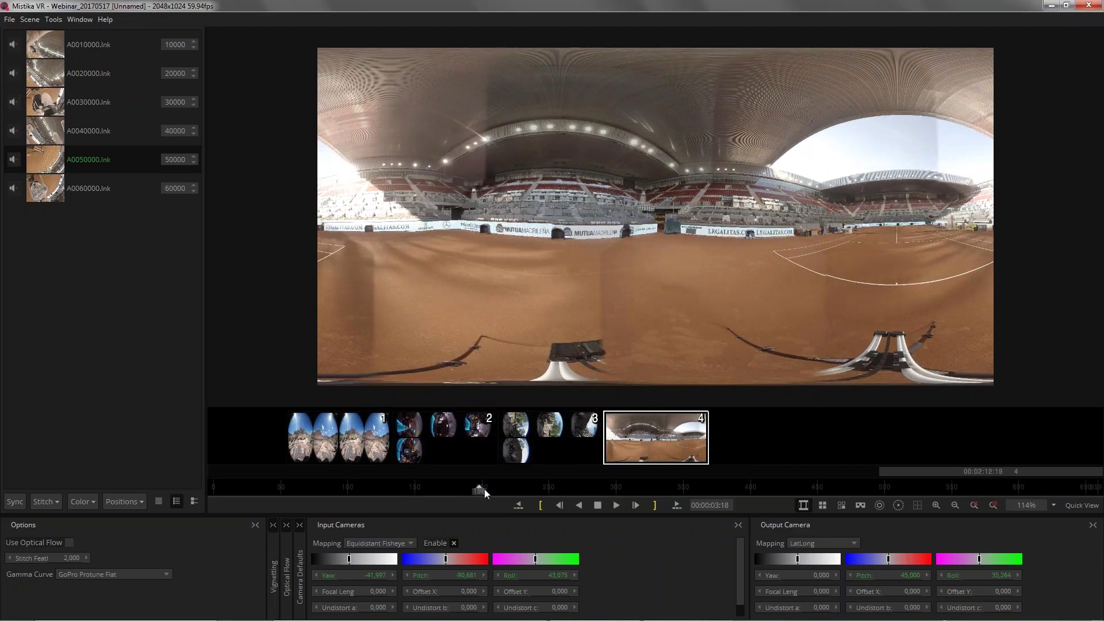
# - Switch to the slide presentation, go back to the New Presets slide, and return to Mistika VR
pyautogui.hotkey('alt', 'Tab')
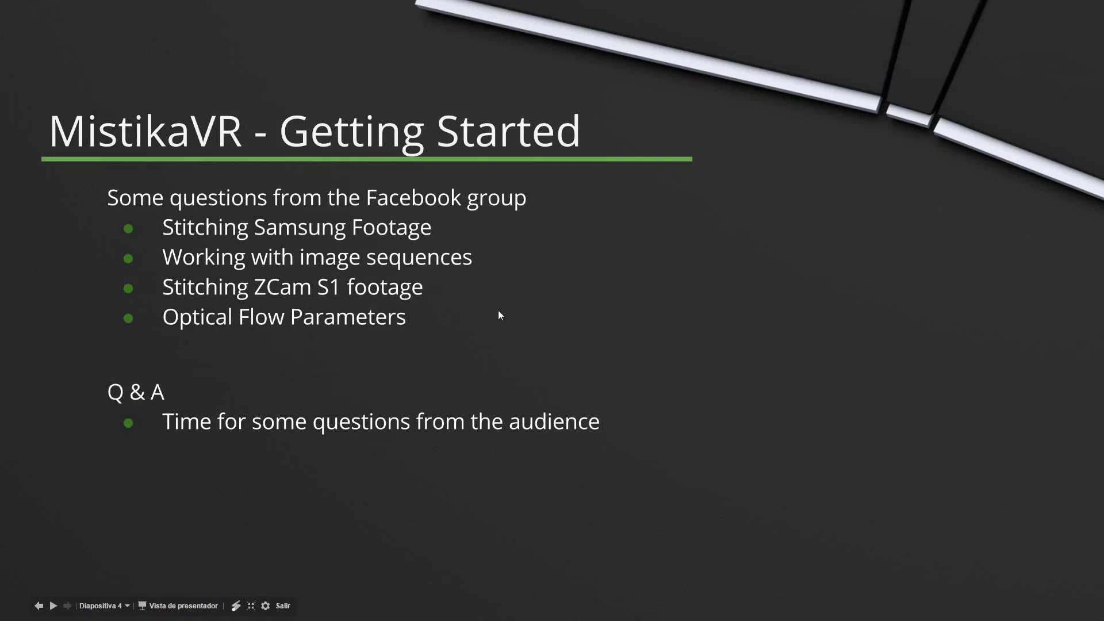
pyautogui.press('Left')
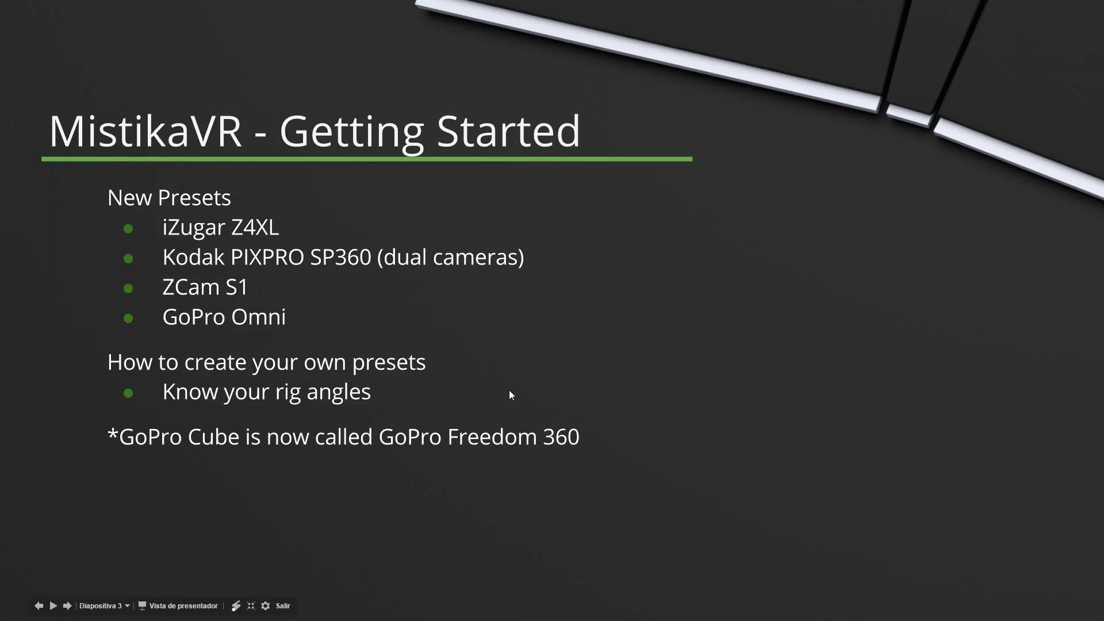
pyautogui.hotkey('alt', 'Tab')
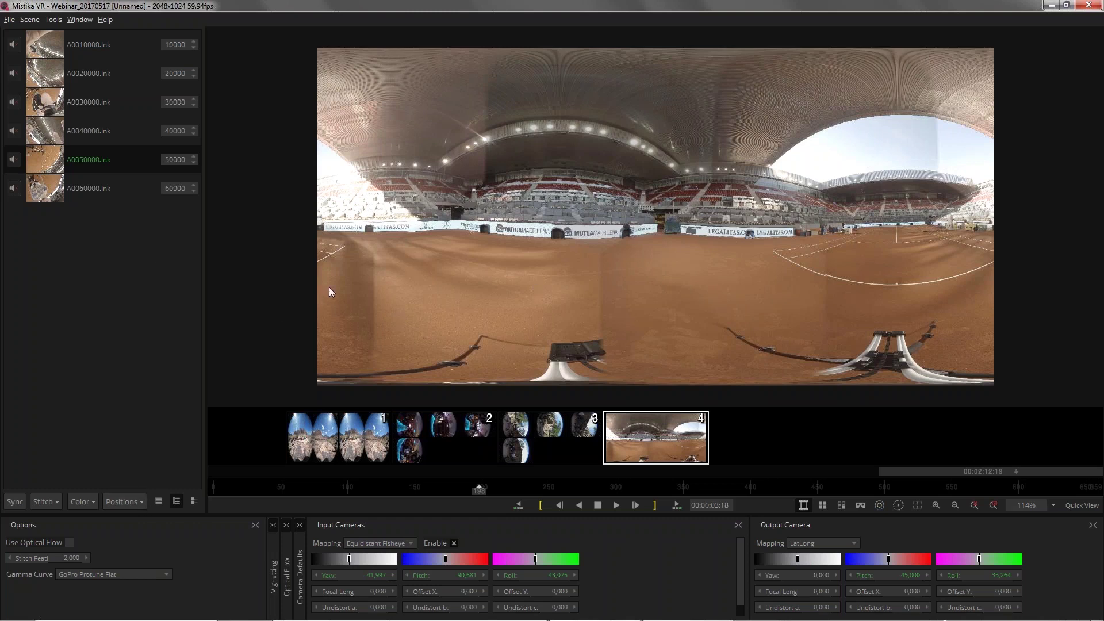
# - Open the folder VR_MEDIA > ZCam_S1 > NewHorizonsVR > Quatar_Car in the file browser
pyautogui.press('super+e')
pyautogui.click(320, 251)
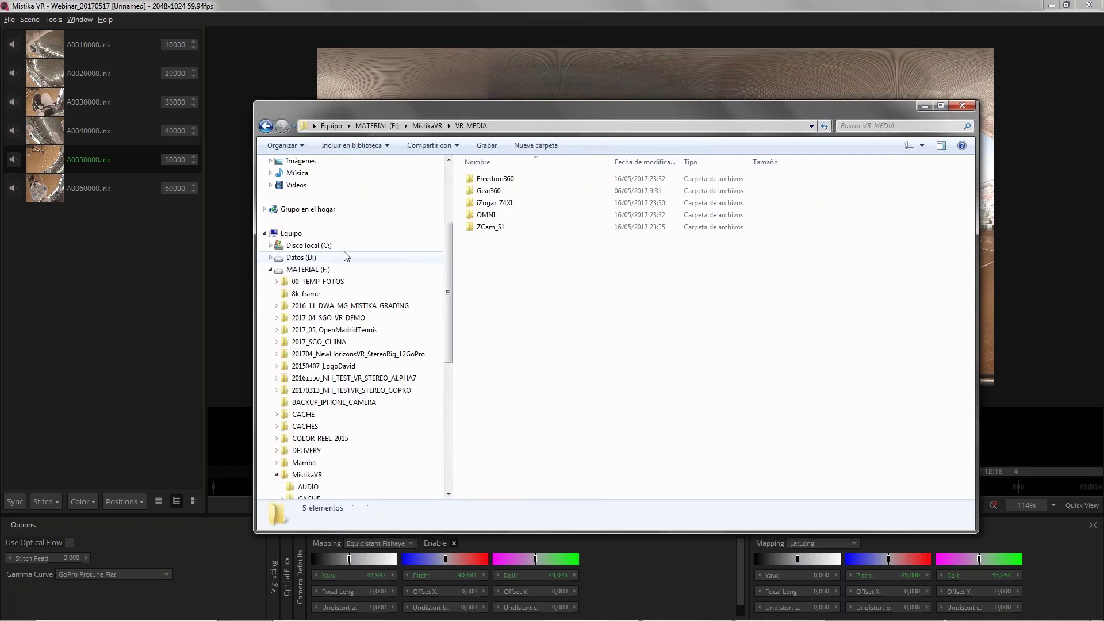
pyautogui.doubleClick(498, 228)
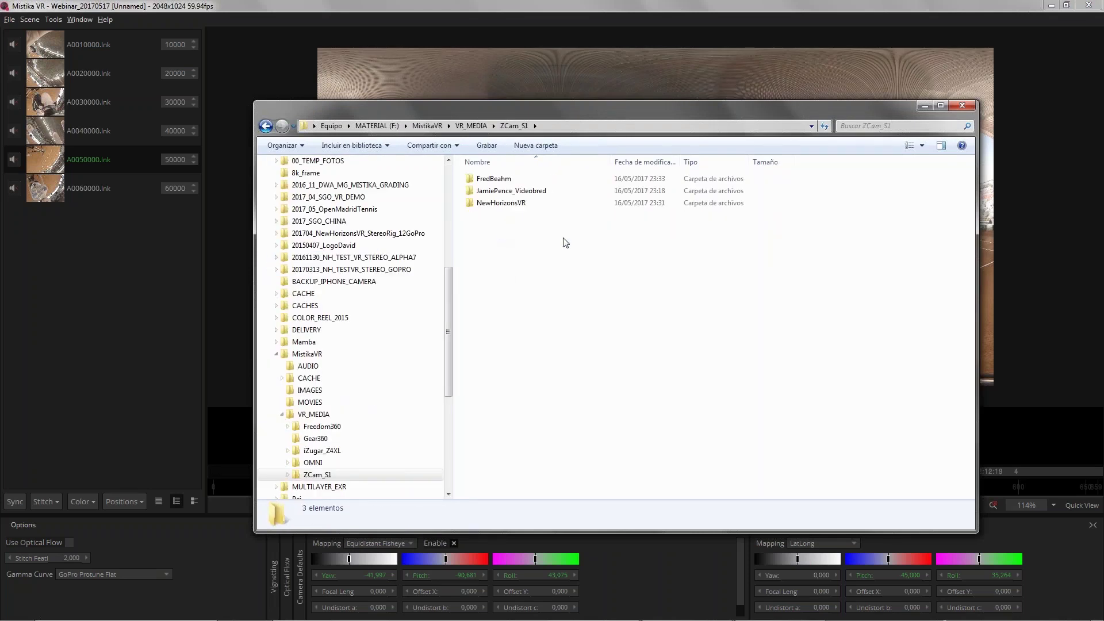
pyautogui.doubleClick(503, 204)
pyautogui.doubleClick(501, 183)
# - Add ZCAM00.MOV to ZCAM03.MOV together as a new four-camera scene after the OMNI timelapse and minimise the file browser
pyautogui.moveTo(783, 264); pyautogui.dragTo(484, 168)
pyautogui.moveTo(577, 109); pyautogui.dragTo(317, 153)
pyautogui.moveTo(297, 233); pyautogui.dragTo(813, 439)
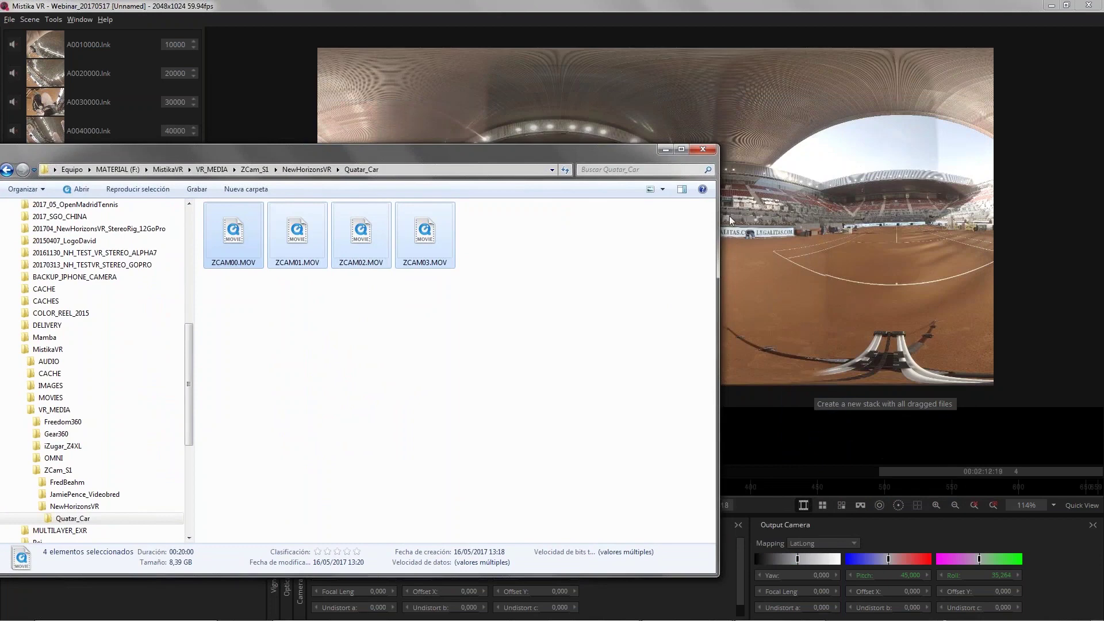
pyautogui.click(665, 149)
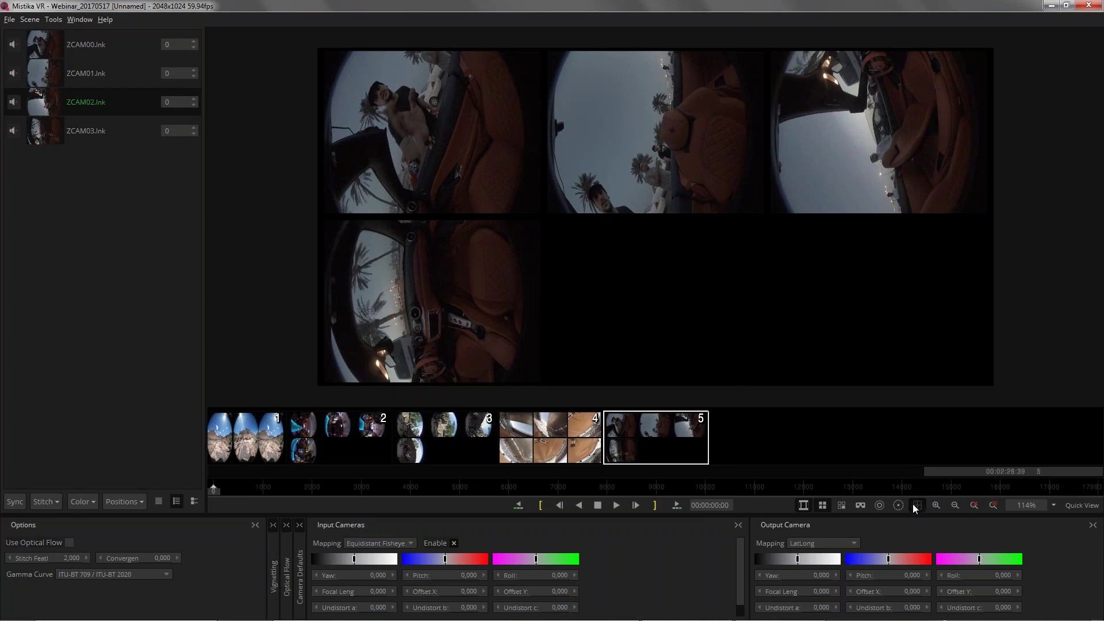
# - Show camera ZCAM00 alone with its lens circle and fit the circle to the fisheye image, with offset X 2.531 and Y about 4.5
pyautogui.click(841, 505)
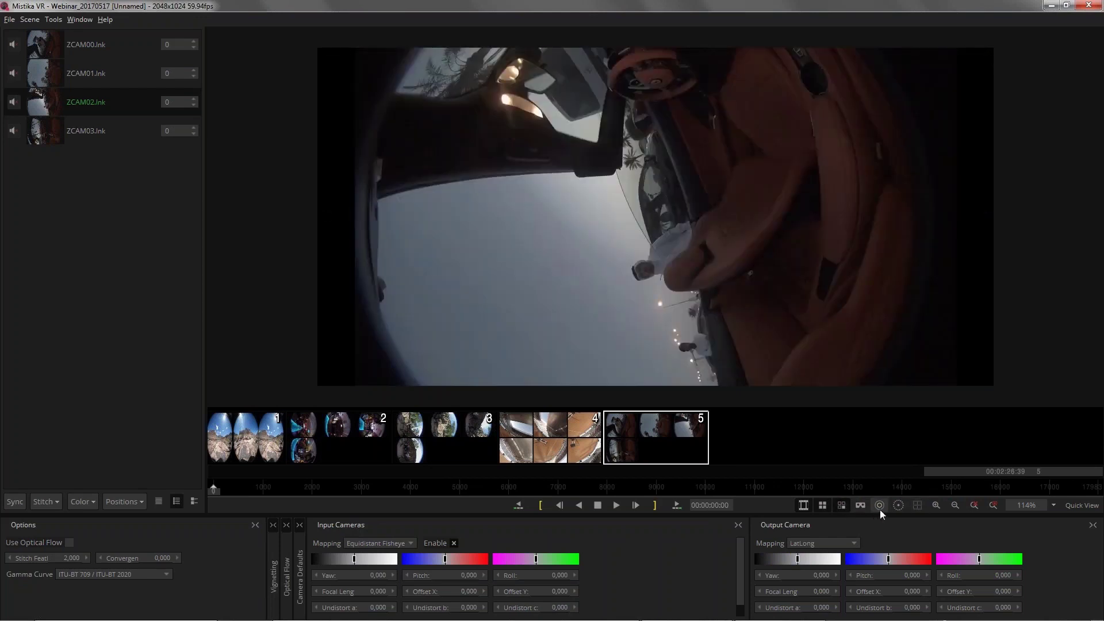
pyautogui.click(109, 46)
pyautogui.click(823, 506)
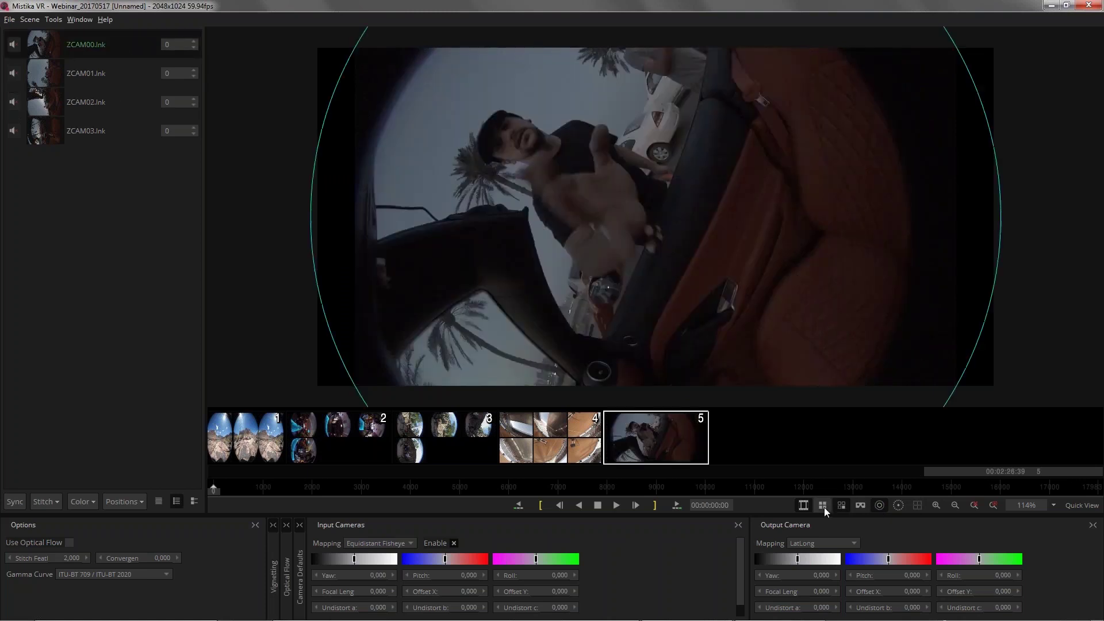
pyautogui.moveTo(782, 201); pyautogui.dragTo(640, 255)
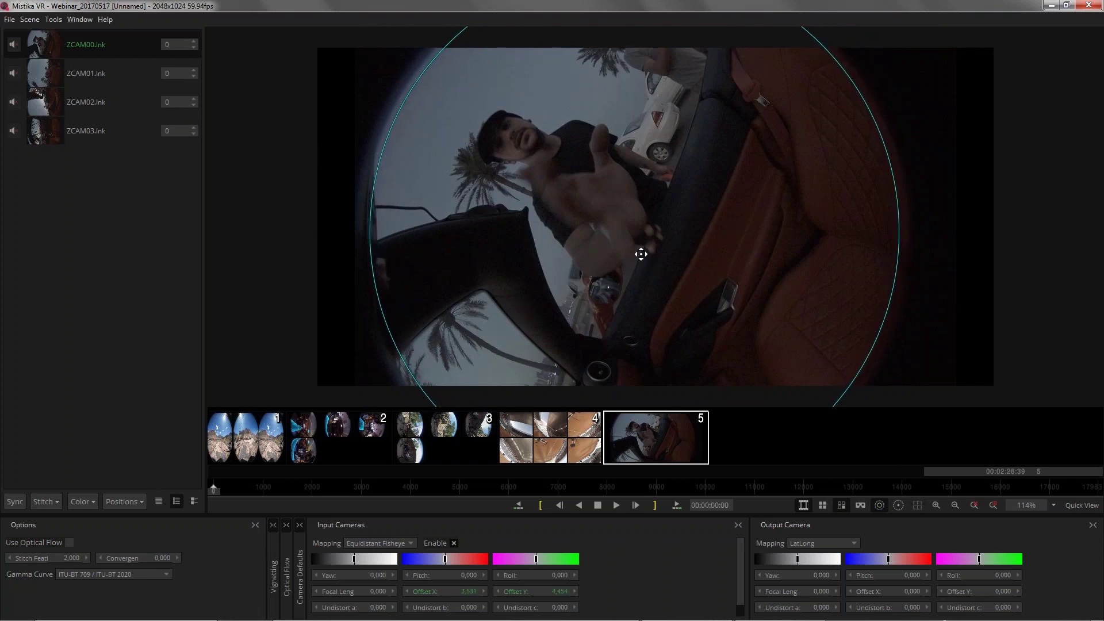
# - Centre the lens circle on ZCAM01's fisheye image with offset X about 2.98 and Y about -0.16, and dismiss the mail notification
pyautogui.click(107, 77)
pyautogui.moveTo(731, 228); pyautogui.dragTo(507, 209)
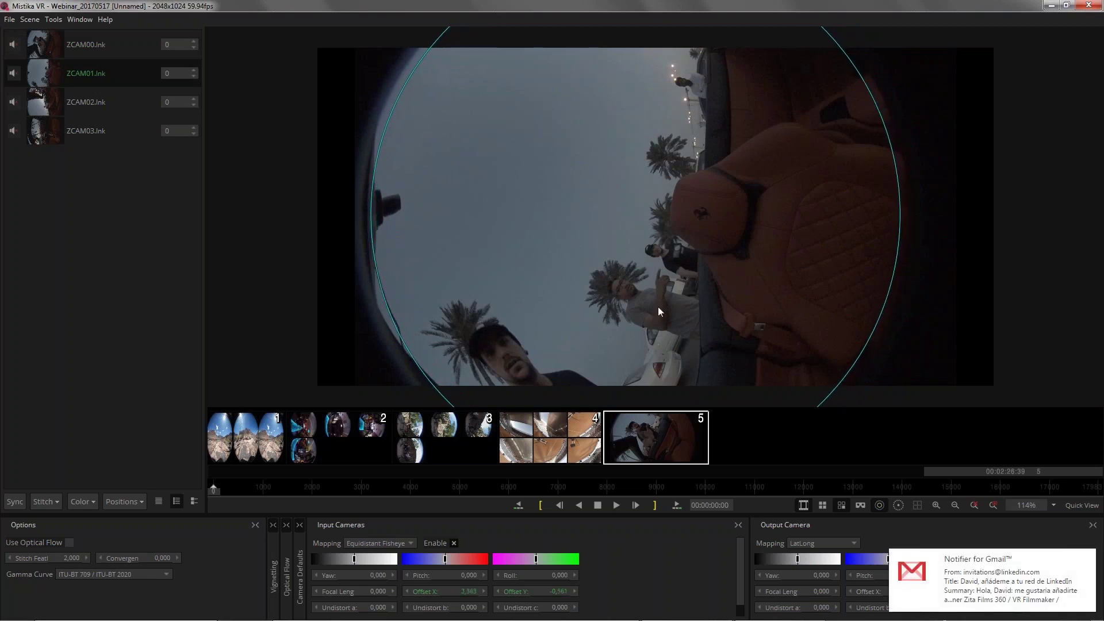
pyautogui.click(1089, 553)
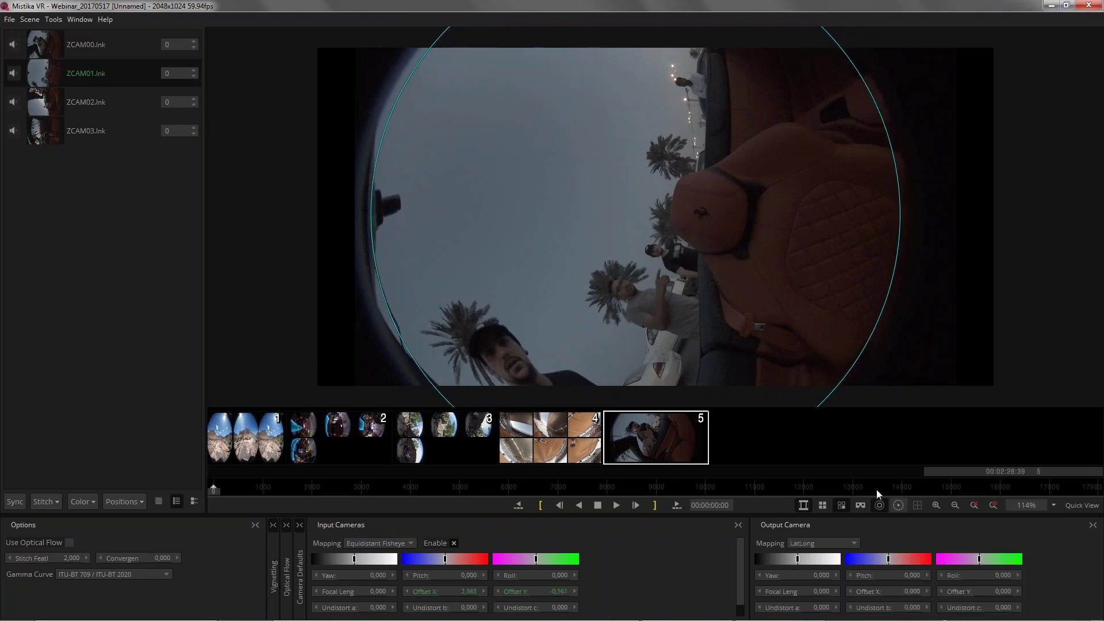
# - Centre the lens circles on the fisheye images of ZCAM02 and ZCAM03, and reselect ZCAM00
pyautogui.click(102, 95)
pyautogui.moveTo(552, 242)
pyautogui.mouseDown()
pyautogui.moveTo(532, 231)
pyautogui.moveTo(537, 243)
pyautogui.mouseUp()
pyautogui.click(115, 132)
pyautogui.moveTo(734, 251); pyautogui.dragTo(533, 317)
pyautogui.click(112, 43)
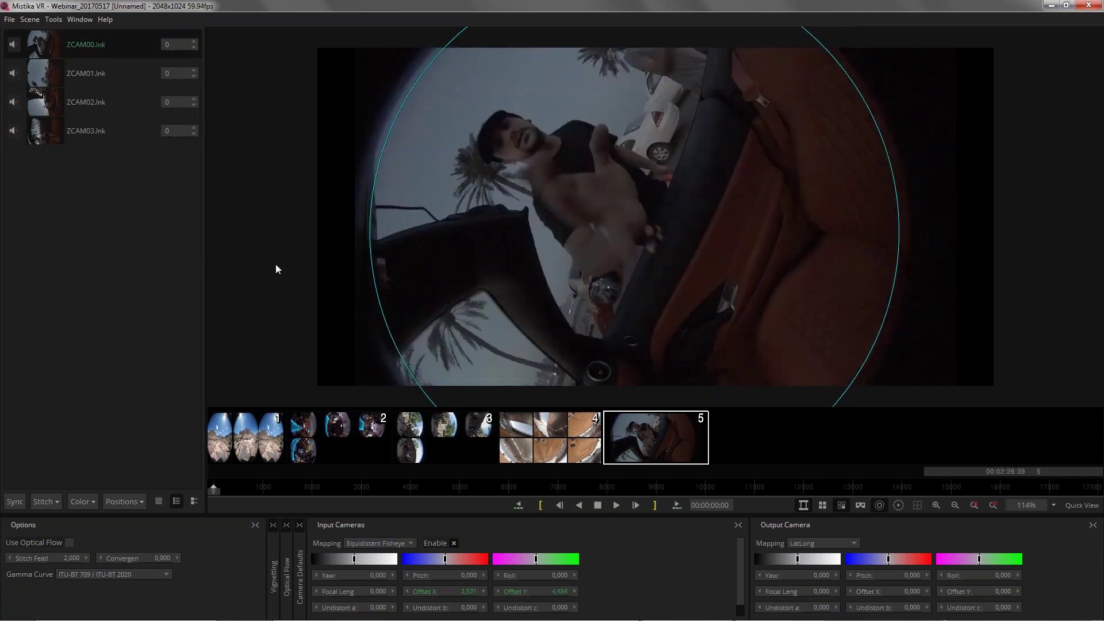
# - Disable cameras ZCAM02 and ZCAM03, select ZCAM00 and switch from the single-camera view back to the stitched panorama
pyautogui.click(102, 103)
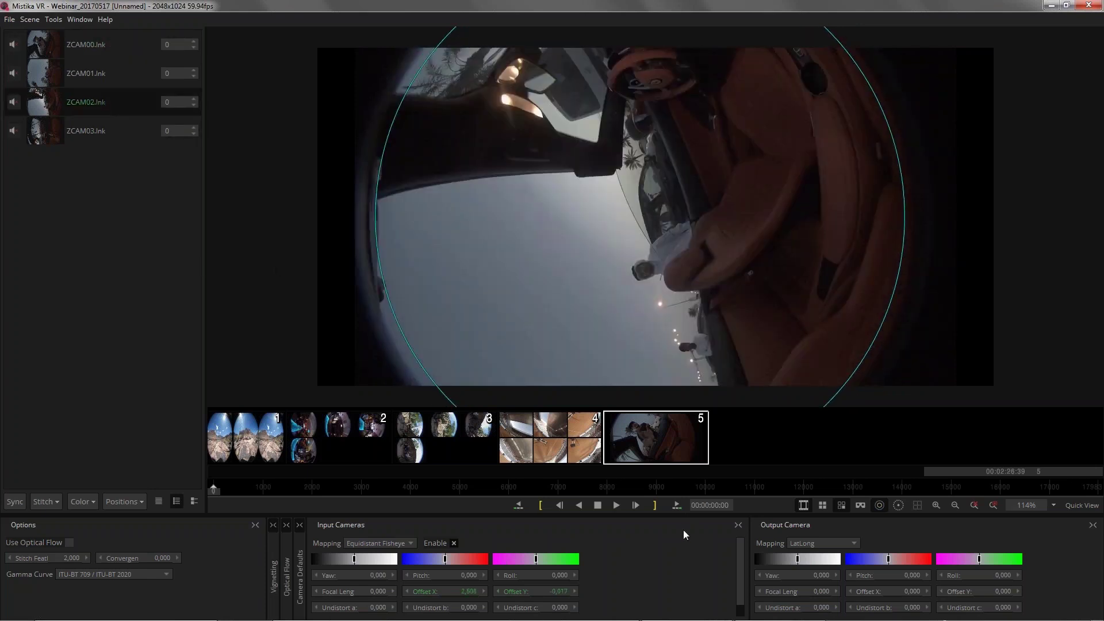
pyautogui.click(454, 542)
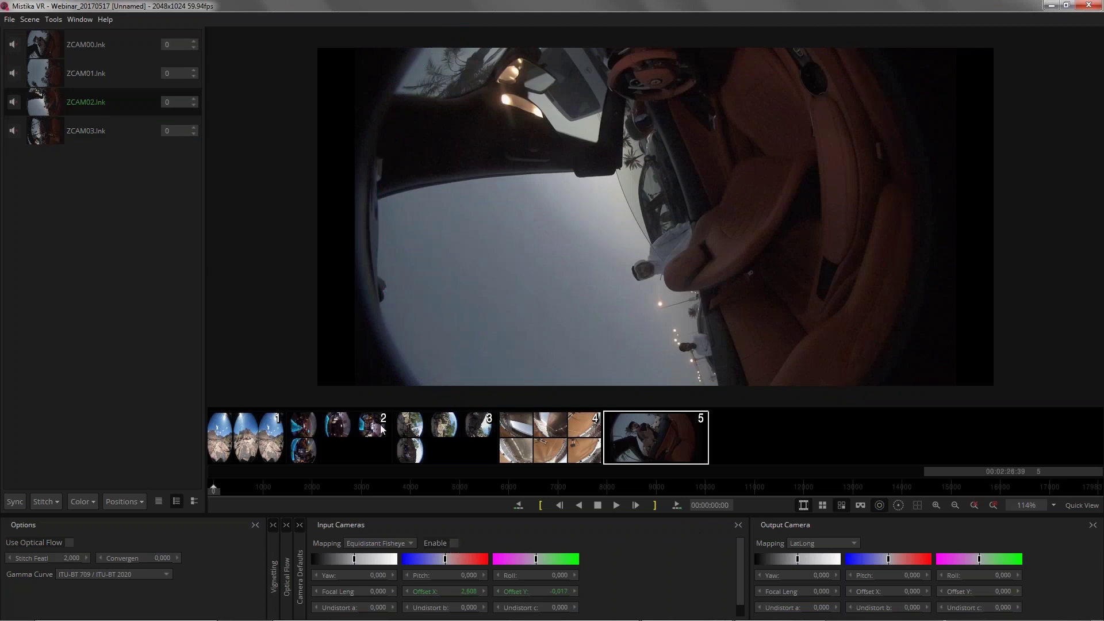
pyautogui.click(138, 141)
pyautogui.click(454, 543)
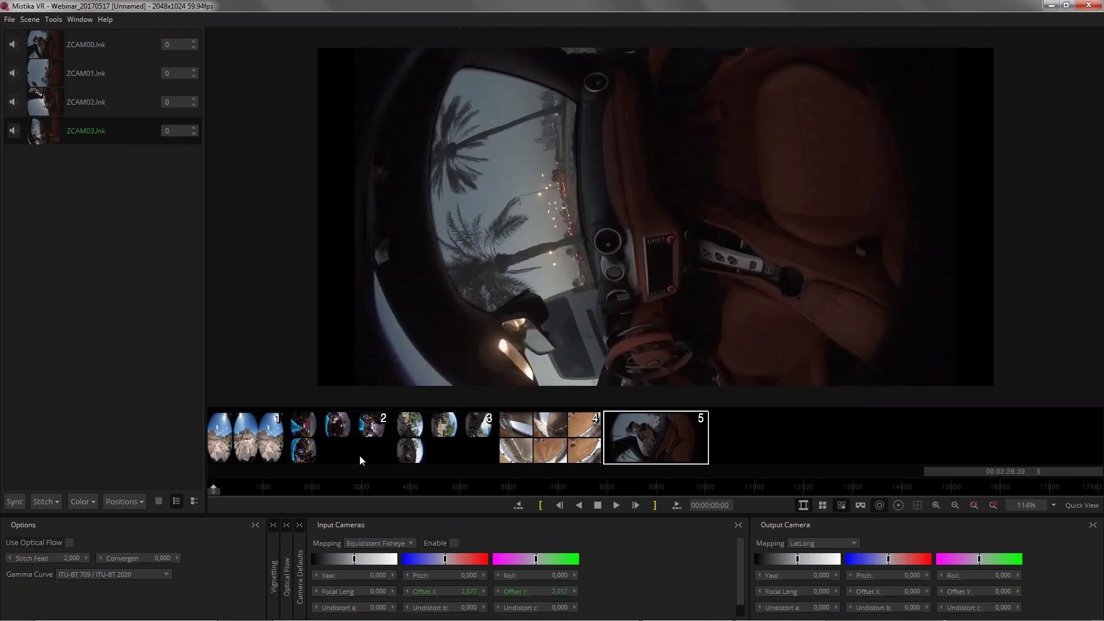
pyautogui.click(106, 45)
pyautogui.click(842, 505)
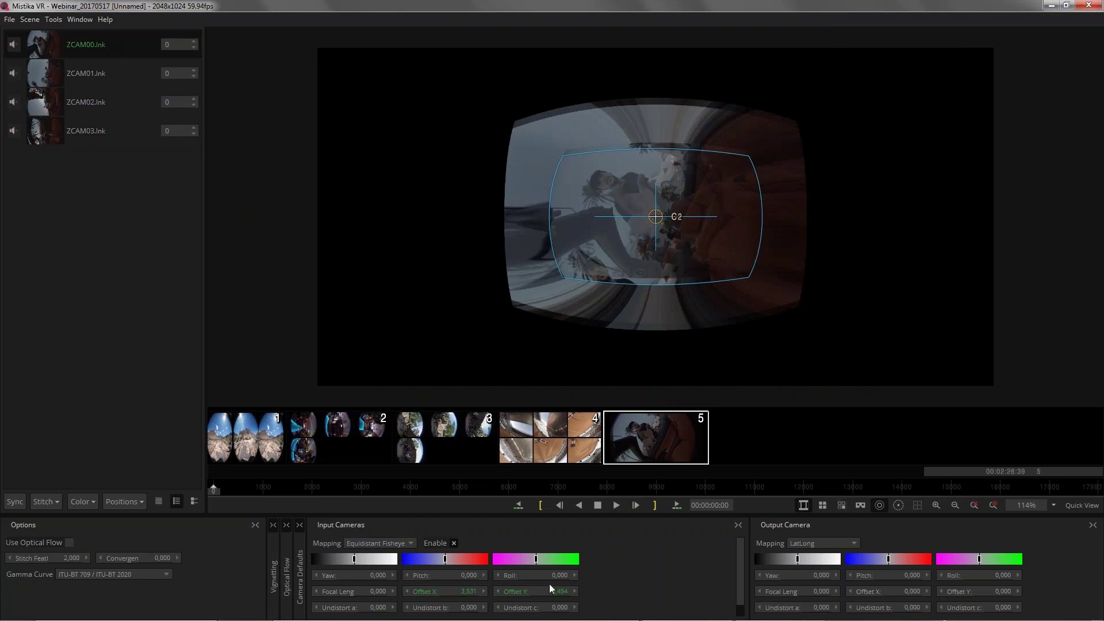
# - Set the roll of ZCAM00 and ZCAM01 to 90 and ZCAM01's yaw to 90
pyautogui.moveTo(549, 578); pyautogui.dragTo(659, 577)
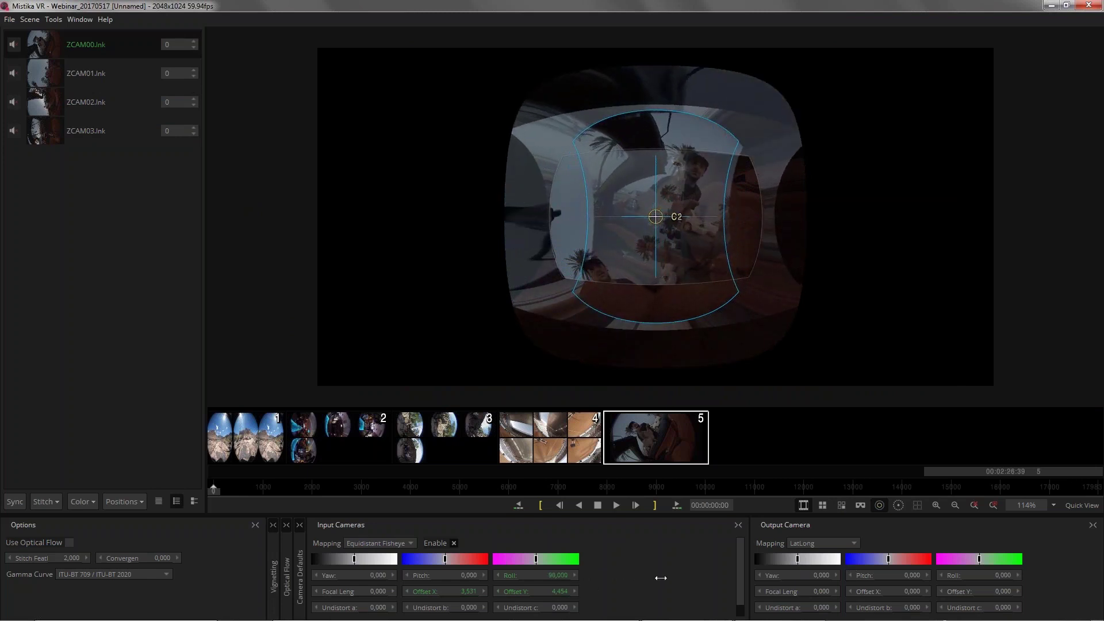
pyautogui.click(109, 81)
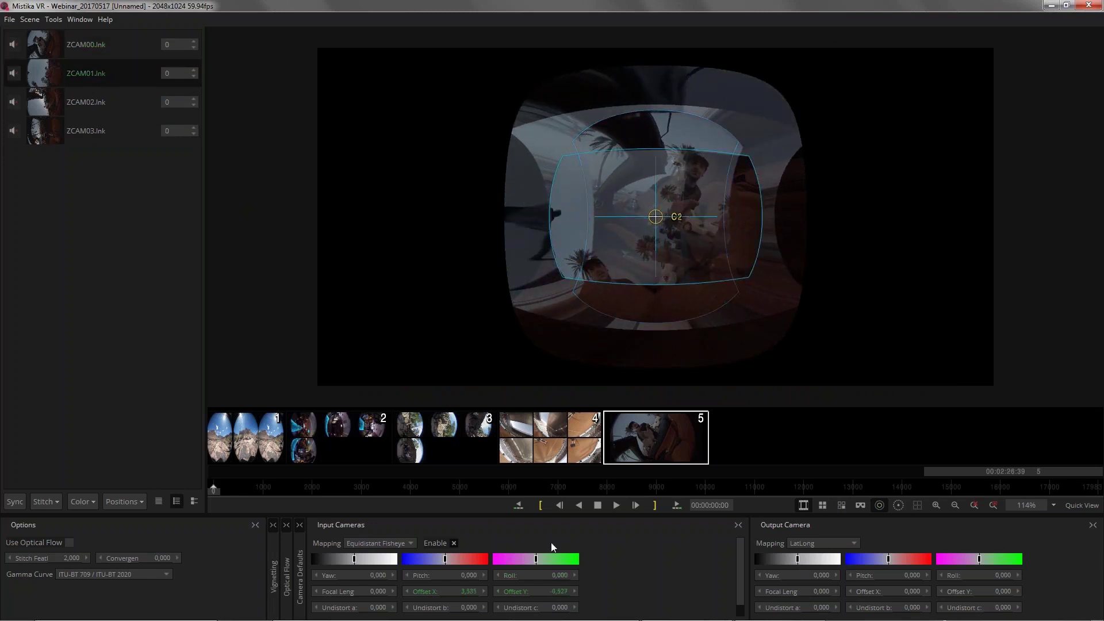
pyautogui.click(563, 574)
pyautogui.write('50')
pyautogui.press('Return')
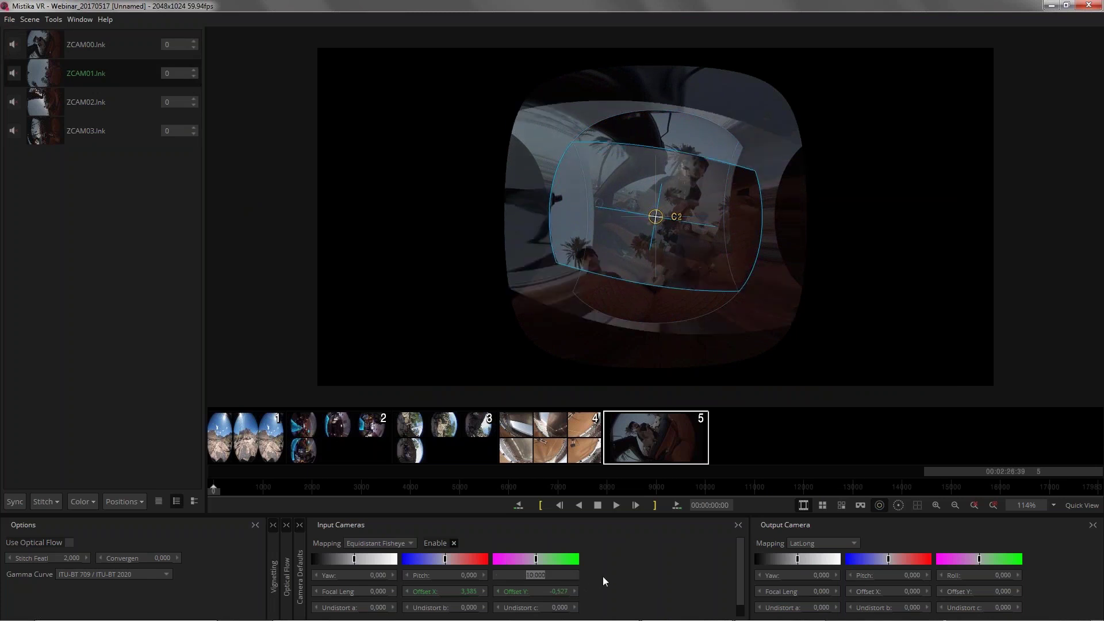
pyautogui.press('pageup')
pyautogui.press('pageup')
pyautogui.press('pageup')
pyautogui.press('pageup')
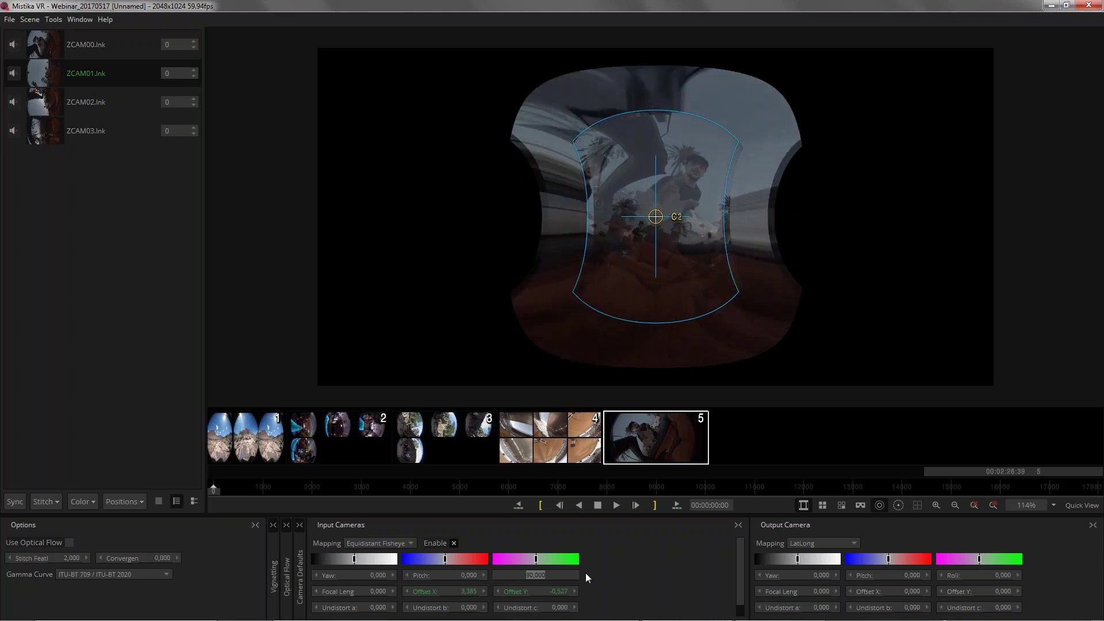
pyautogui.moveTo(376, 579); pyautogui.dragTo(612, 580)
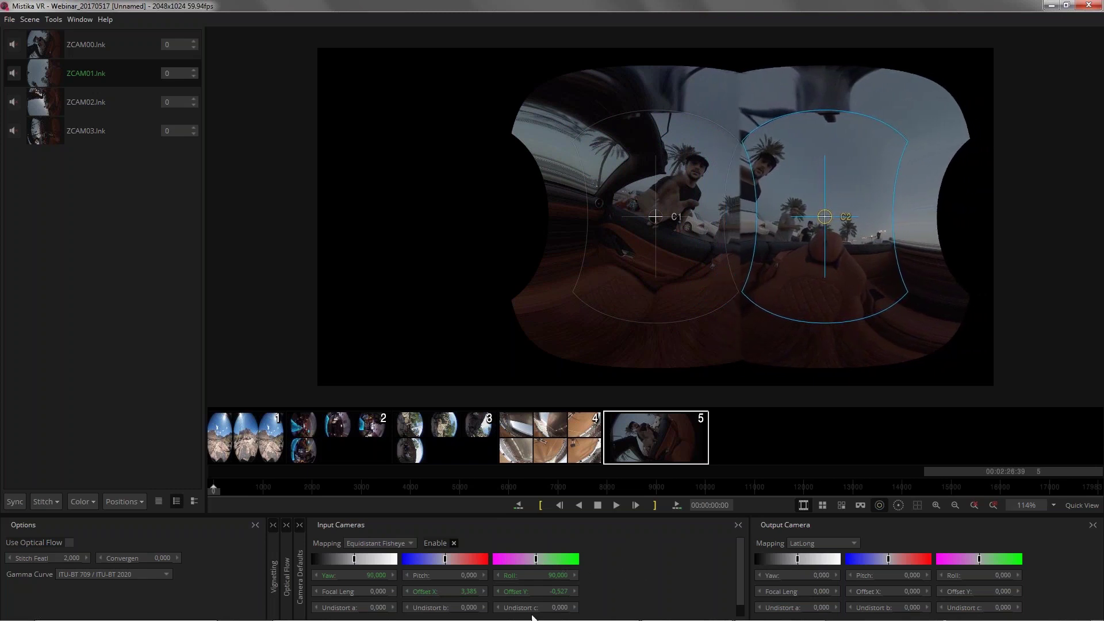
# - Set the disabled ZCAM02's roll to 90 and its yaw to 180
pyautogui.click(105, 111)
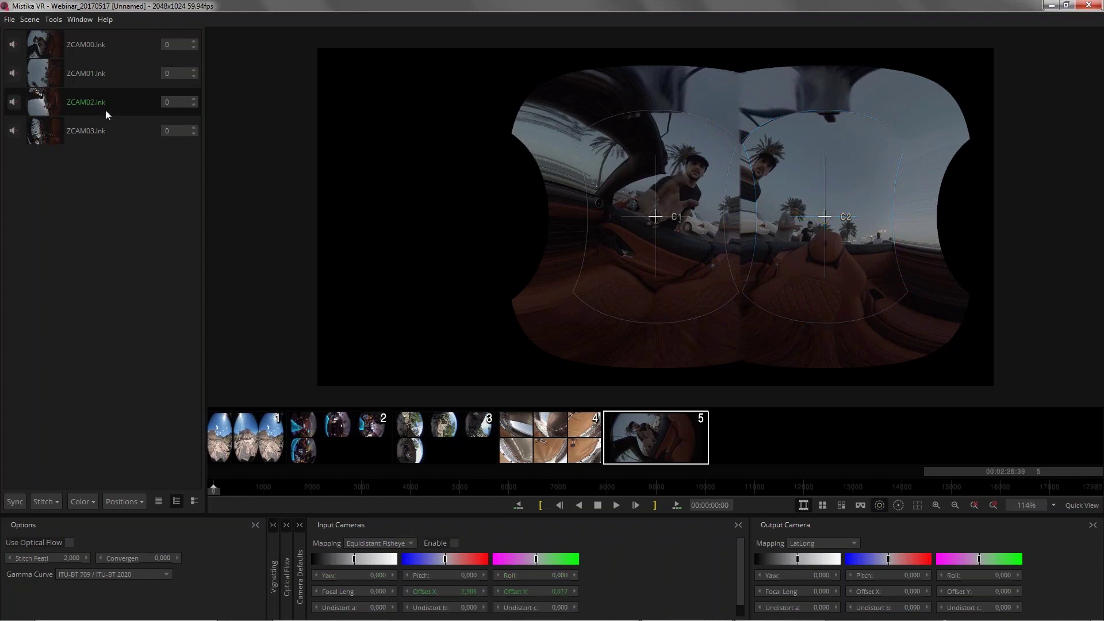
pyautogui.doubleClick(558, 576)
pyautogui.write('90')
pyautogui.press('Return')
pyautogui.press('Return')
# - Set ZCAM03's roll to 90 and yaw to 270, and enable both ZCAM03 and ZCAM02 again
pyautogui.click(111, 123)
pyautogui.doubleClick(562, 576)
pyautogui.write('90')
pyautogui.press('Return')
pyautogui.doubleClick(380, 576)
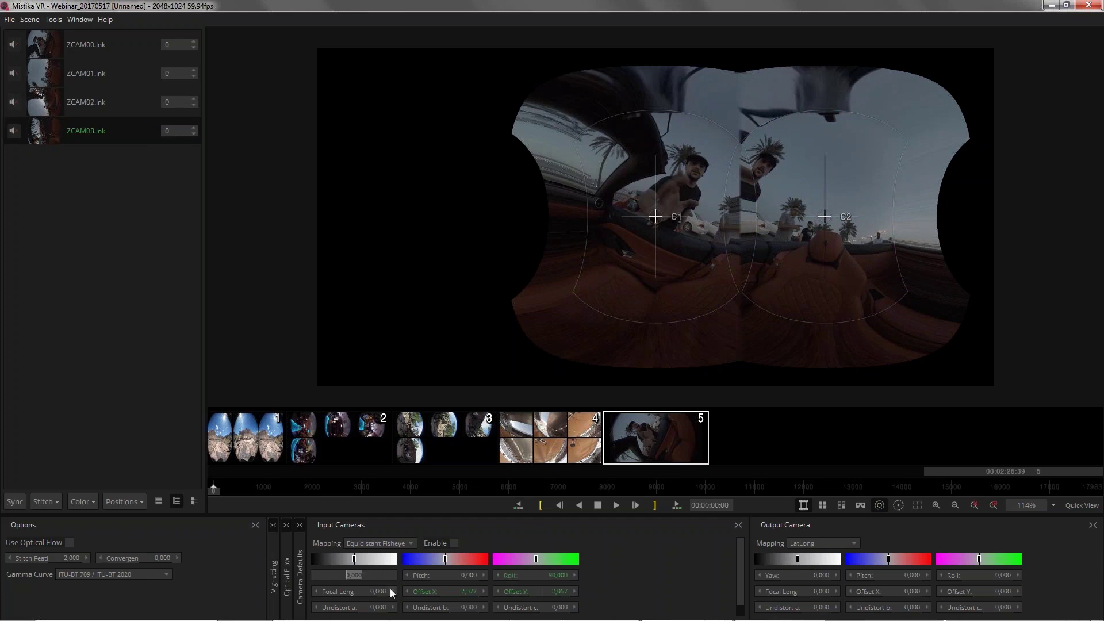
pyautogui.write('2')
pyautogui.press('Return')
pyautogui.click(453, 543)
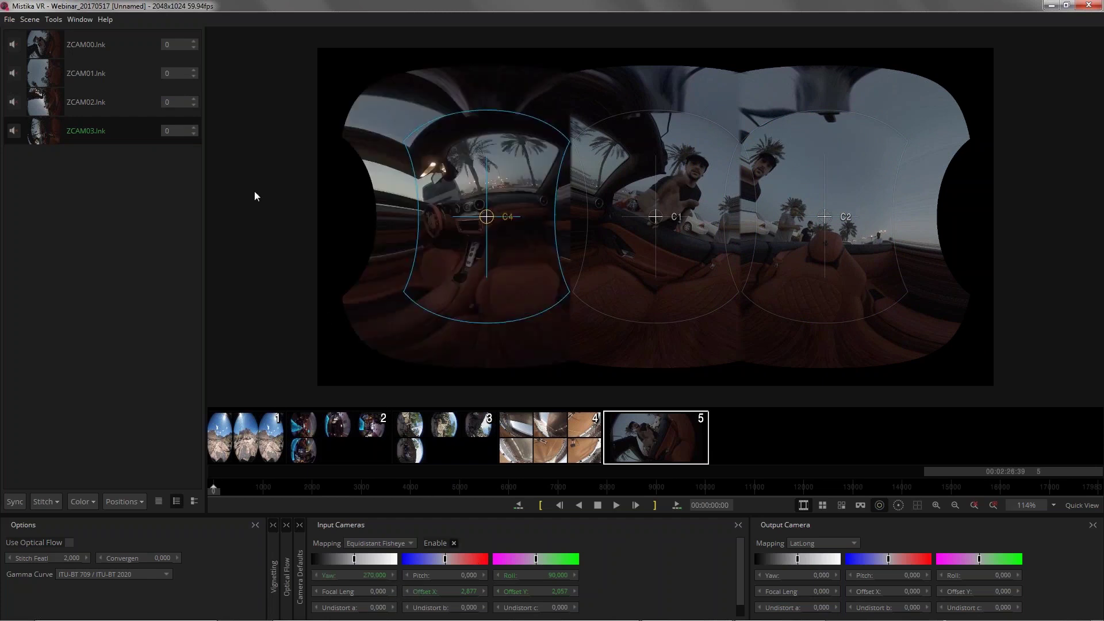
pyautogui.click(130, 104)
pyautogui.click(453, 543)
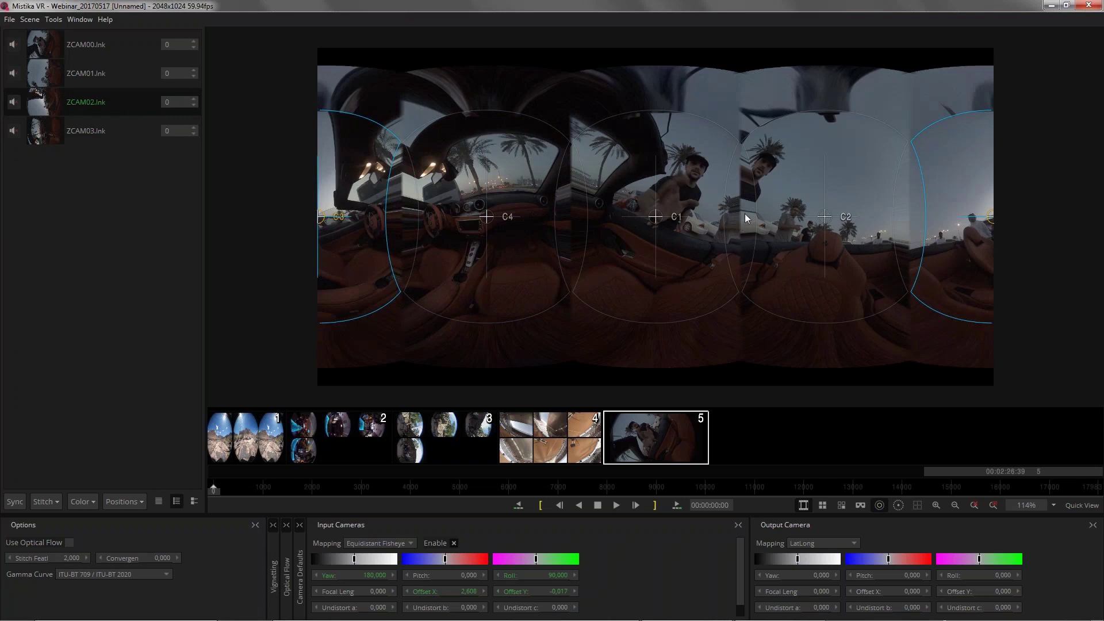
# - Reduce the focal length in the Camera Defaults to 10.6 so the four camera images line up
pyautogui.click(302, 567)
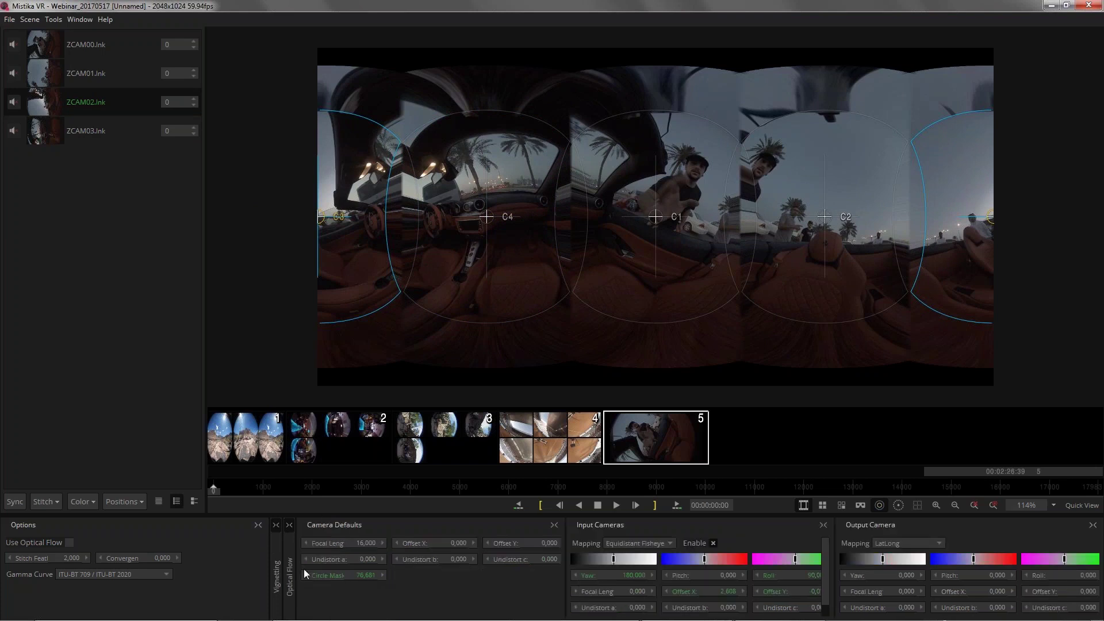
pyautogui.moveTo(371, 546); pyautogui.dragTo(187, 577)
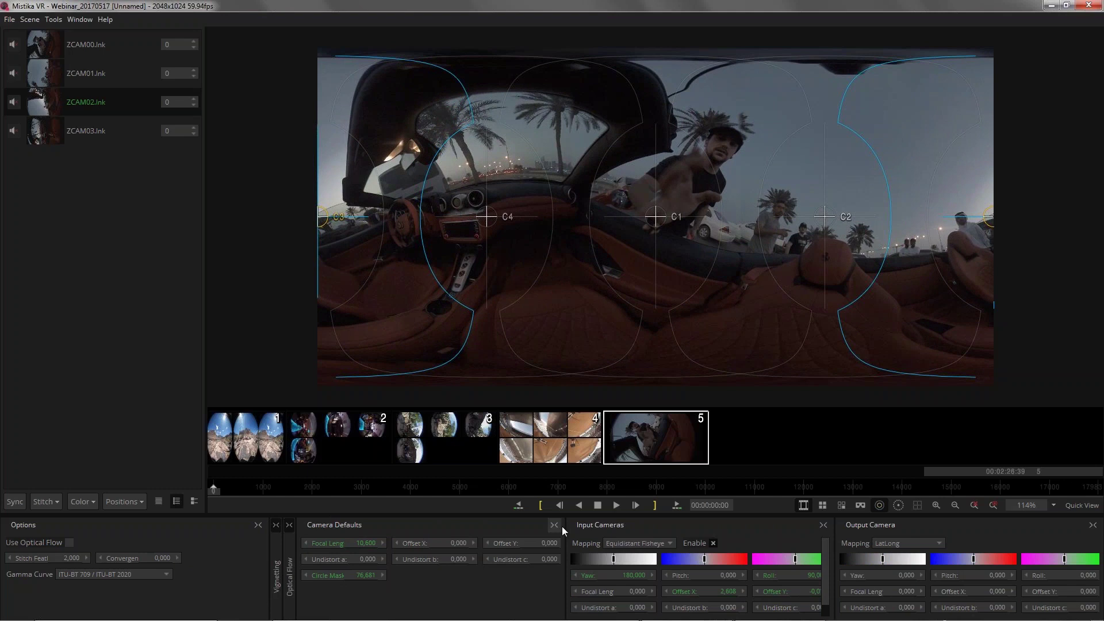
# - Try resizing the Camera Defaults panel, collapse it and expand it again
pyautogui.moveTo(562, 525); pyautogui.dragTo(541, 524)
pyautogui.moveTo(529, 523); pyautogui.dragTo(538, 524)
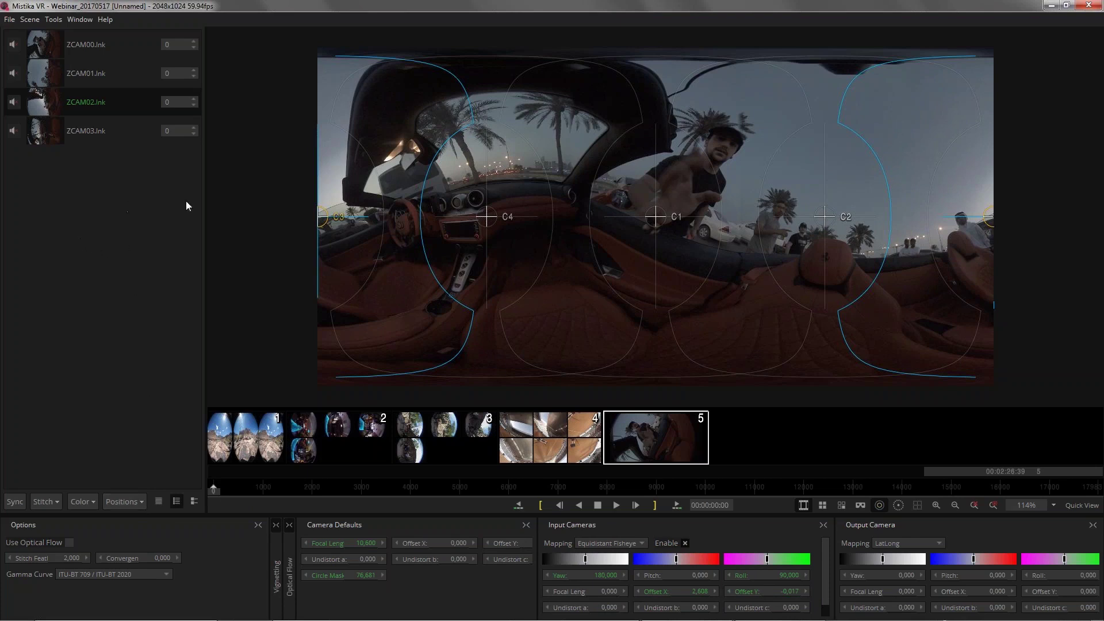
pyautogui.click(365, 523)
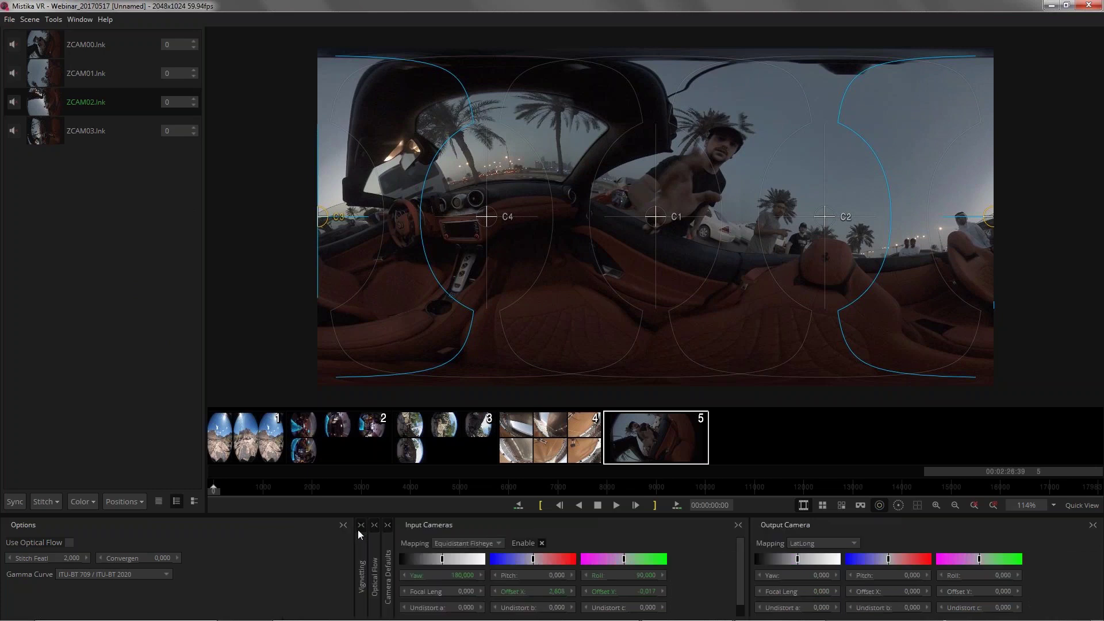
pyautogui.click(388, 566)
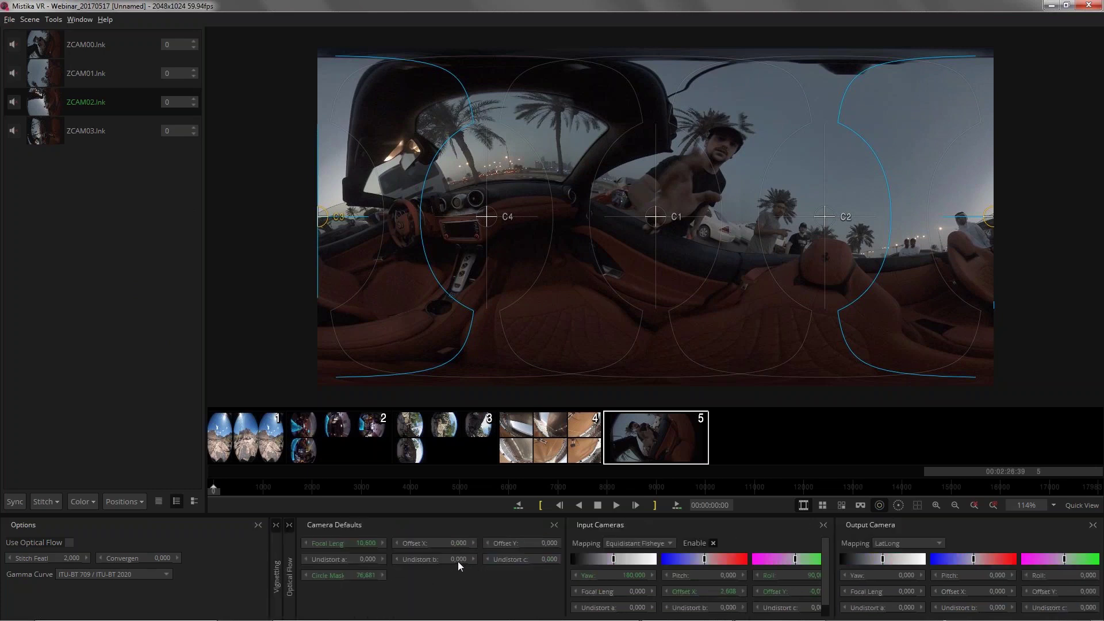
# - Set Undistort b in the Camera Defaults to -0.050 and close the camera options without saving a preset
pyautogui.moveTo(455, 561); pyautogui.dragTo(440, 572)
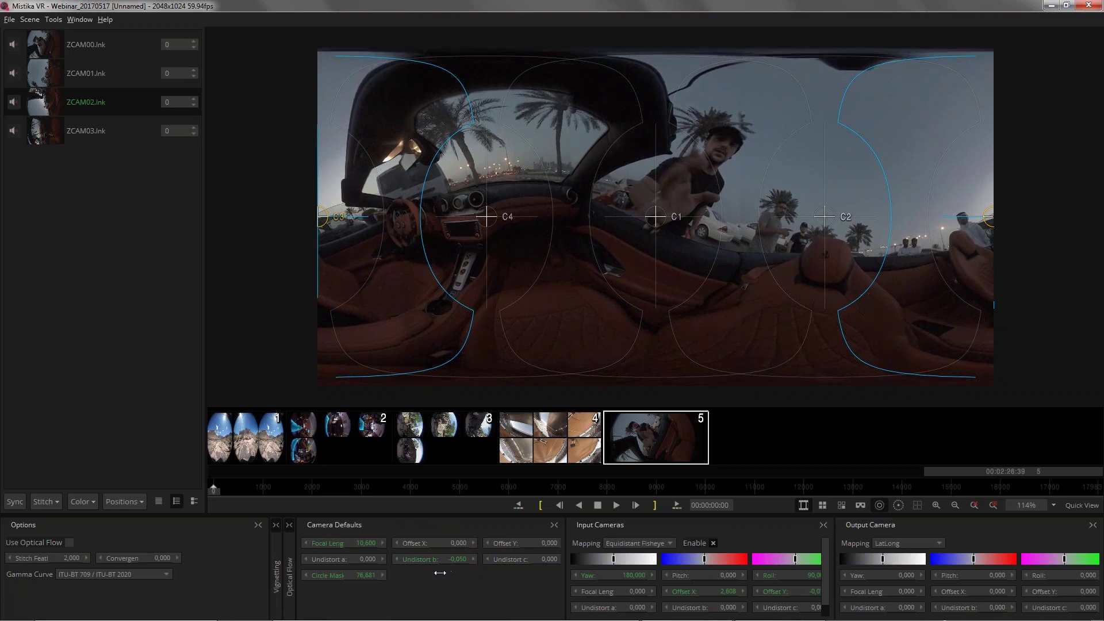
pyautogui.moveTo(465, 563)
pyautogui.mouseDown()
pyautogui.moveTo(444, 565)
pyautogui.moveTo(458, 576)
pyautogui.mouseUp()
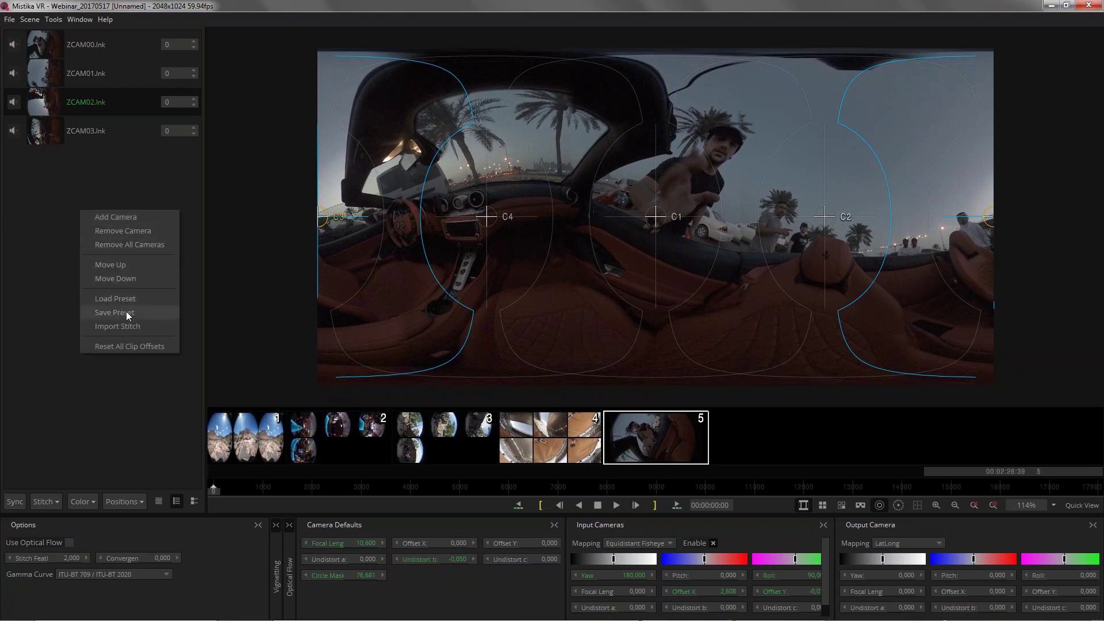
pyautogui.click(57, 333)
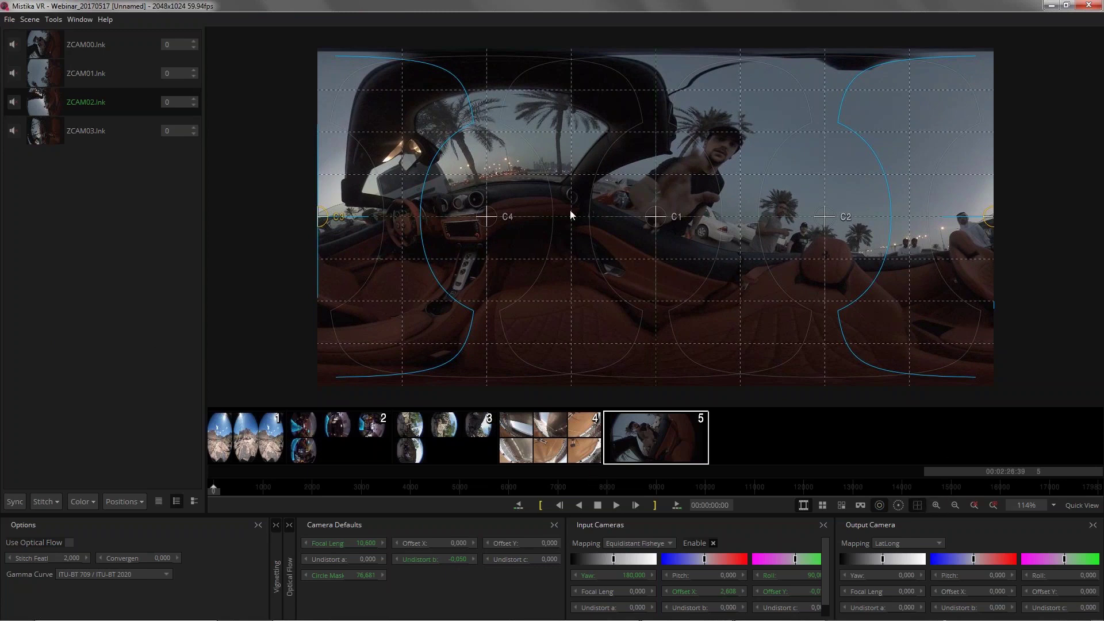
# - Level the panorama against the grid with output yaw about -74.8, pitch 5.9 and roll -2.8, and hide the camera outlines and grid
pyautogui.moveTo(563, 195); pyautogui.dragTo(653, 204)
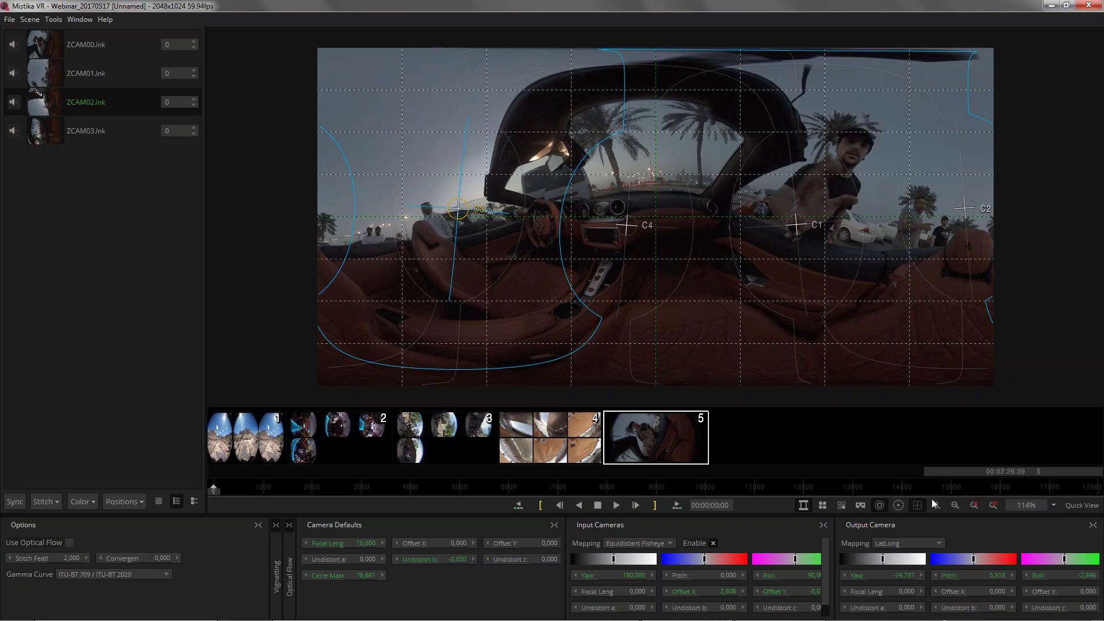
pyautogui.click(879, 505)
pyautogui.click(920, 507)
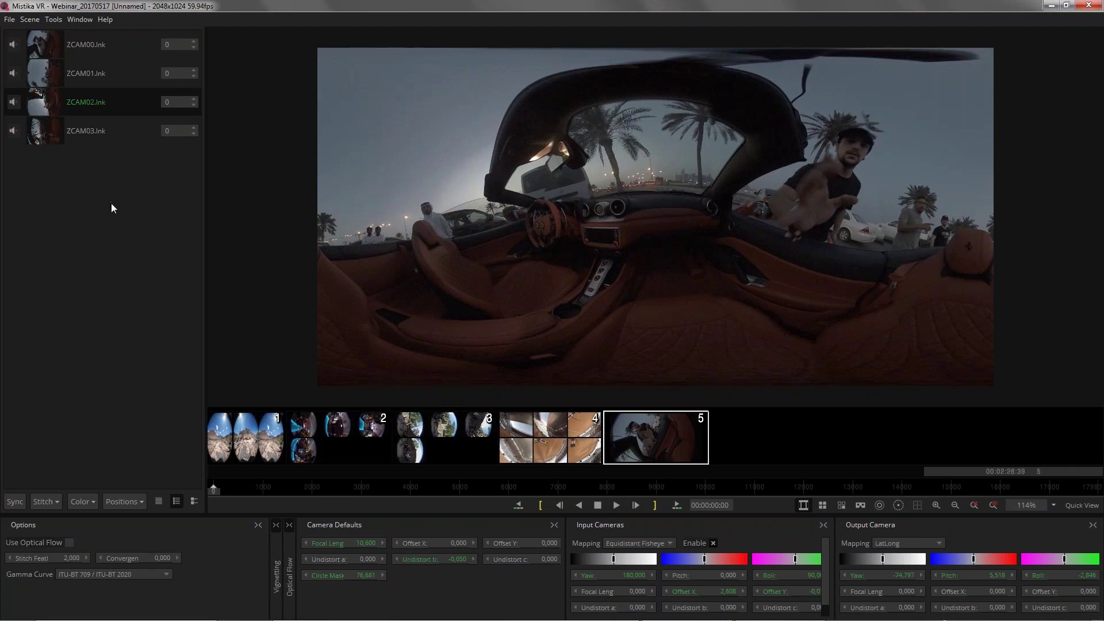
# - Add ZCAM00.MOV to ZCAM03.MOV from the Quatar_Car folder again as a new scene after scene 5 and minimise the file browser
pyautogui.hotkey('alt', 'Tab')
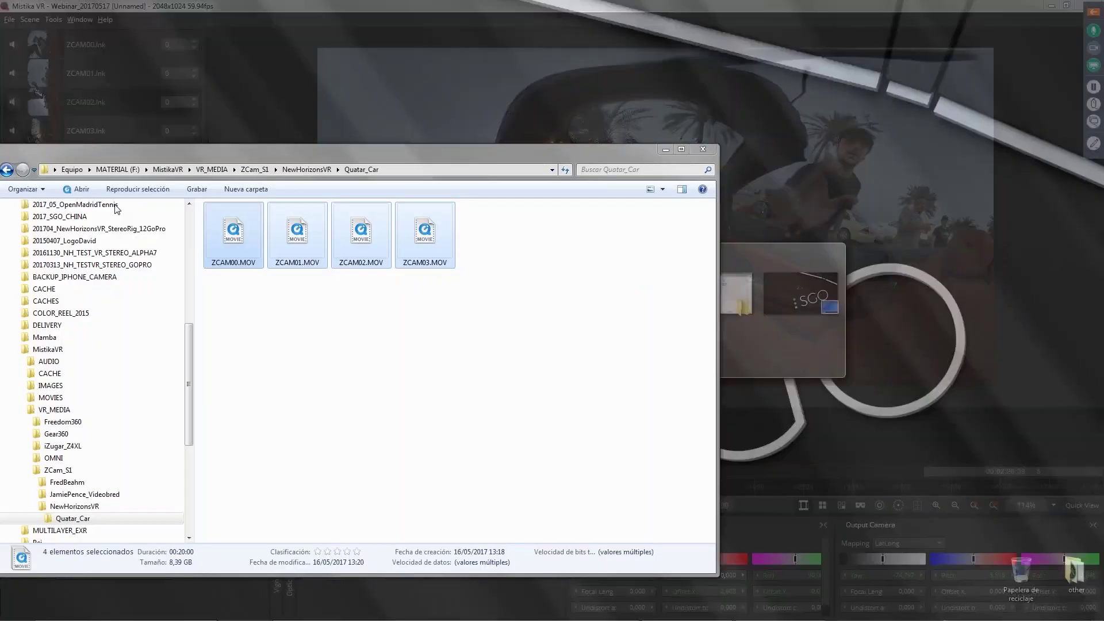
pyautogui.moveTo(297, 233); pyautogui.dragTo(818, 441)
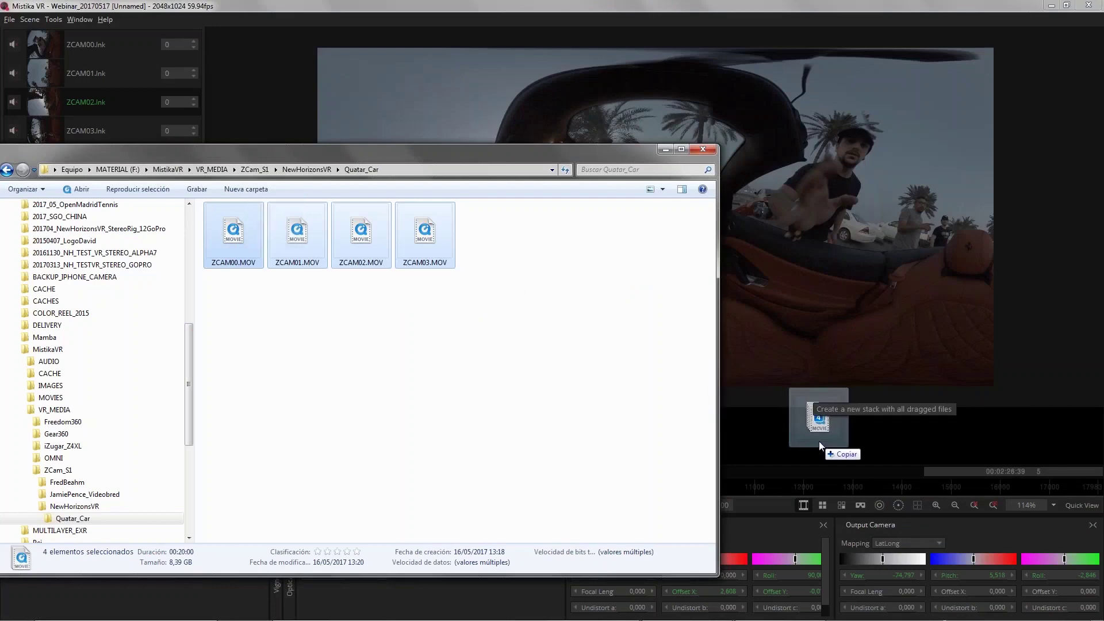
pyautogui.click(665, 148)
# - Load the camera preset ZCamS1.grp for the new four-camera scene
pyautogui.rightClick(130, 262)
pyautogui.click(154, 345)
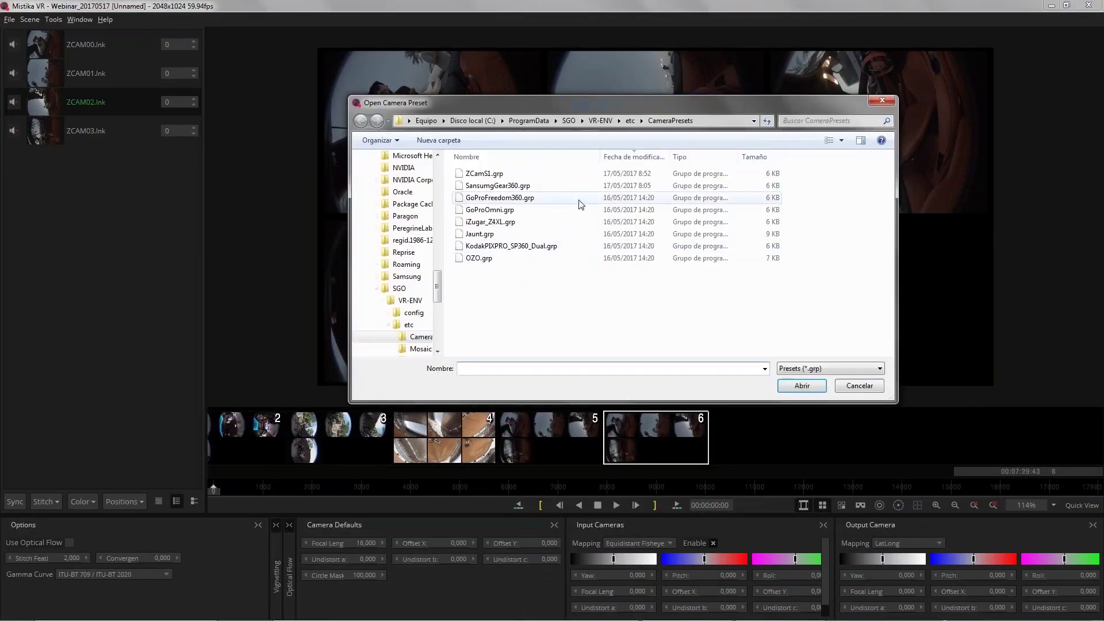
pyautogui.click(575, 173)
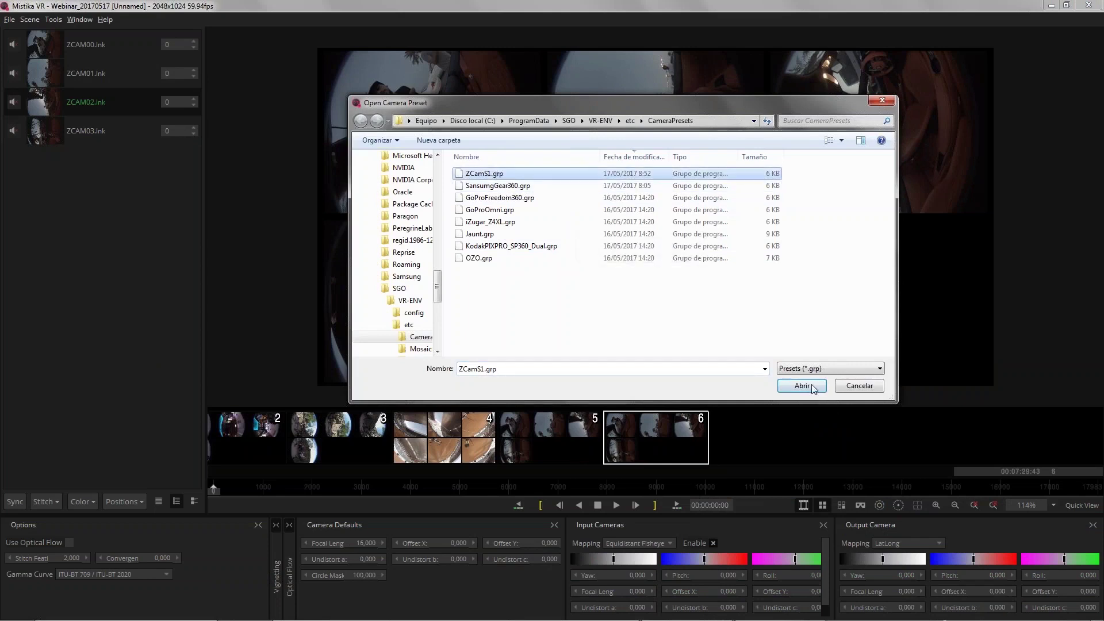
pyautogui.click(812, 386)
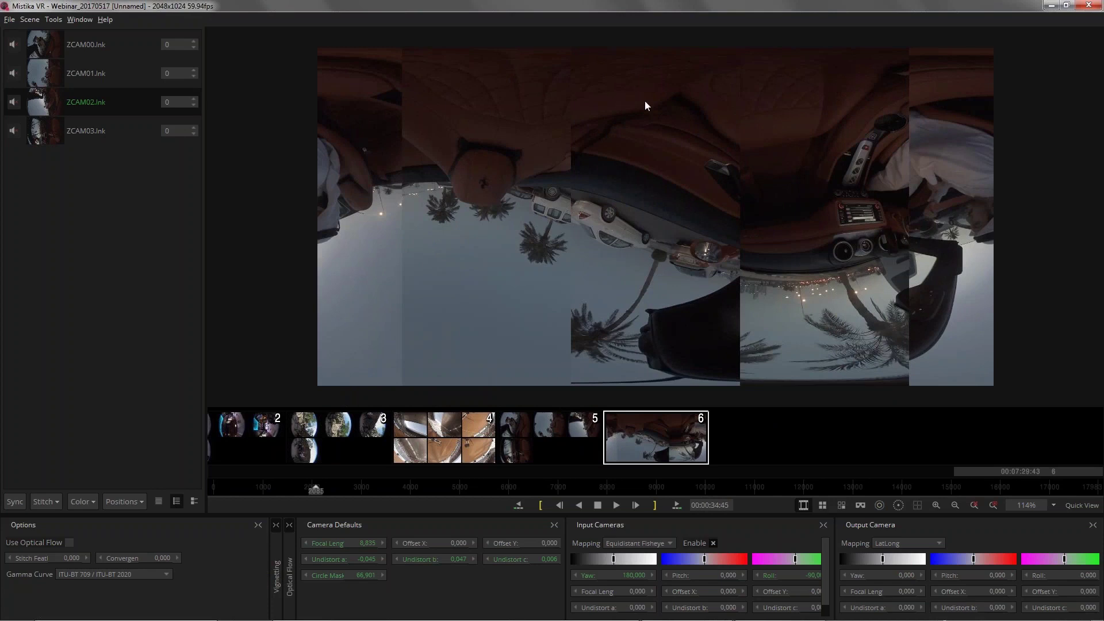
# - Return the output camera's yaw to 0 and set its roll to 180 to turn the panorama upright
pyautogui.moveTo(901, 575); pyautogui.dragTo(900, 585)
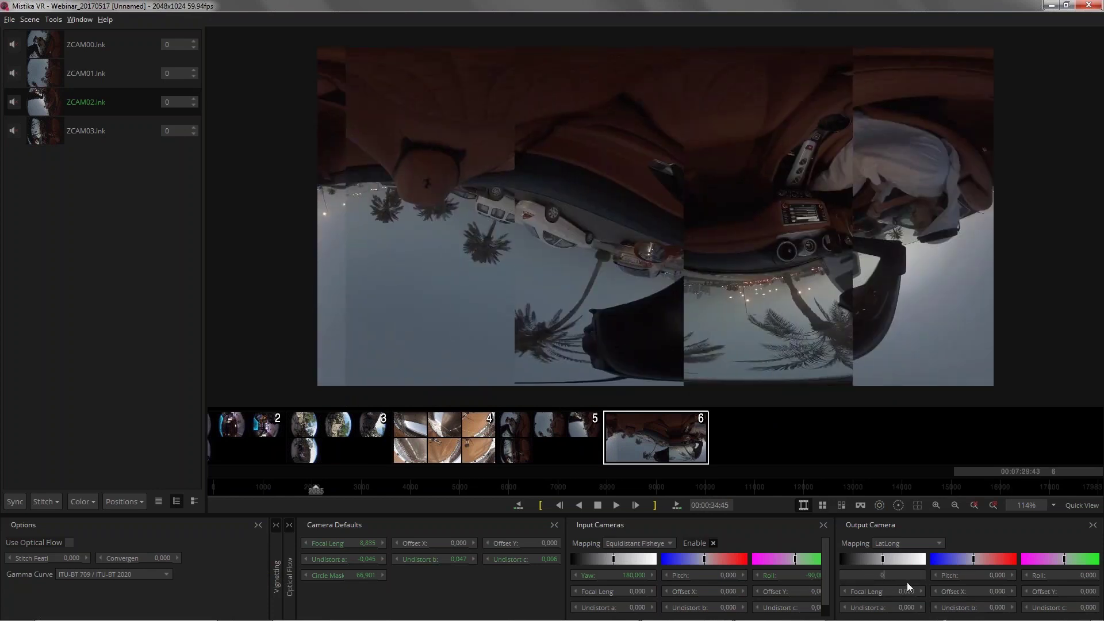
pyautogui.press('Return')
pyautogui.click(1083, 577)
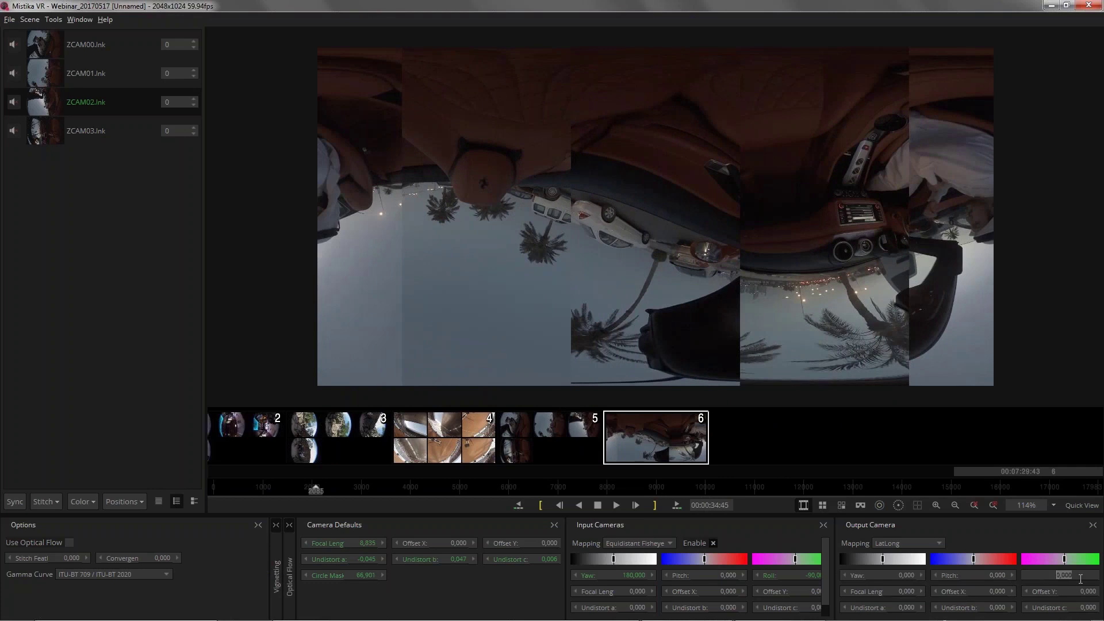
pyautogui.write('180')
pyautogui.press('Return')
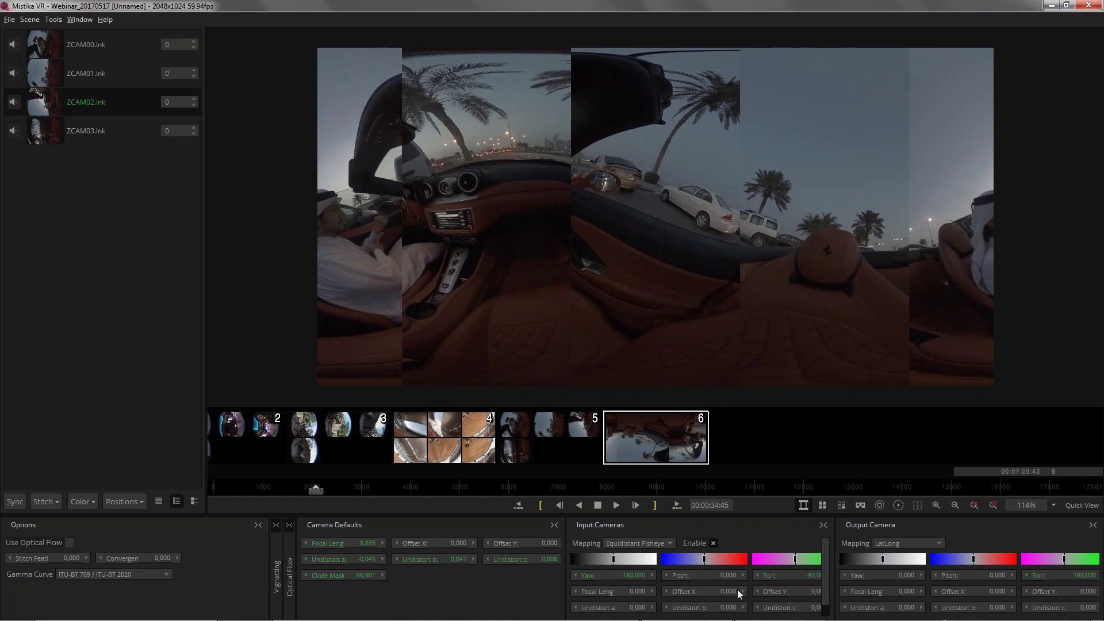
# - Bake the output camera orientation into the input cameras and set the output camera's roll back to 0
pyautogui.click(142, 500)
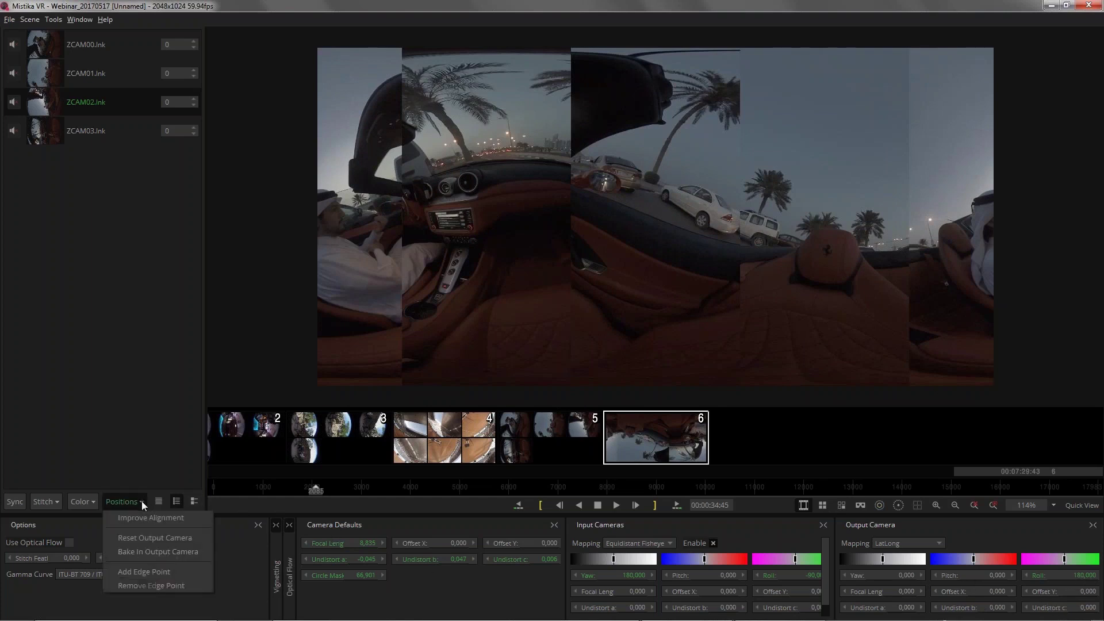
pyautogui.click(136, 552)
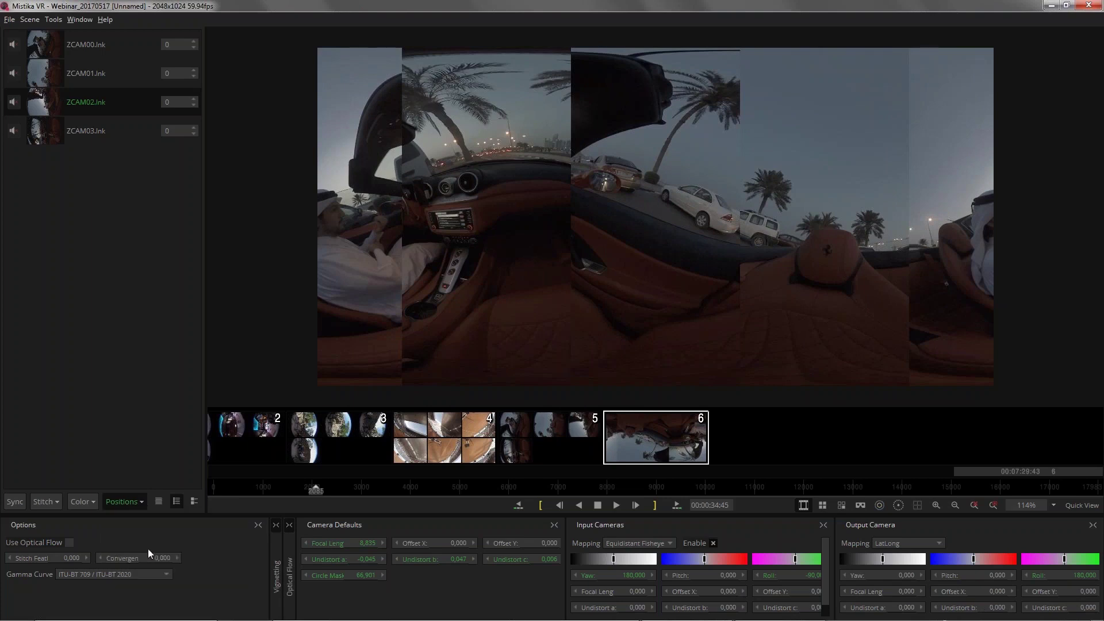
pyautogui.click(1089, 577)
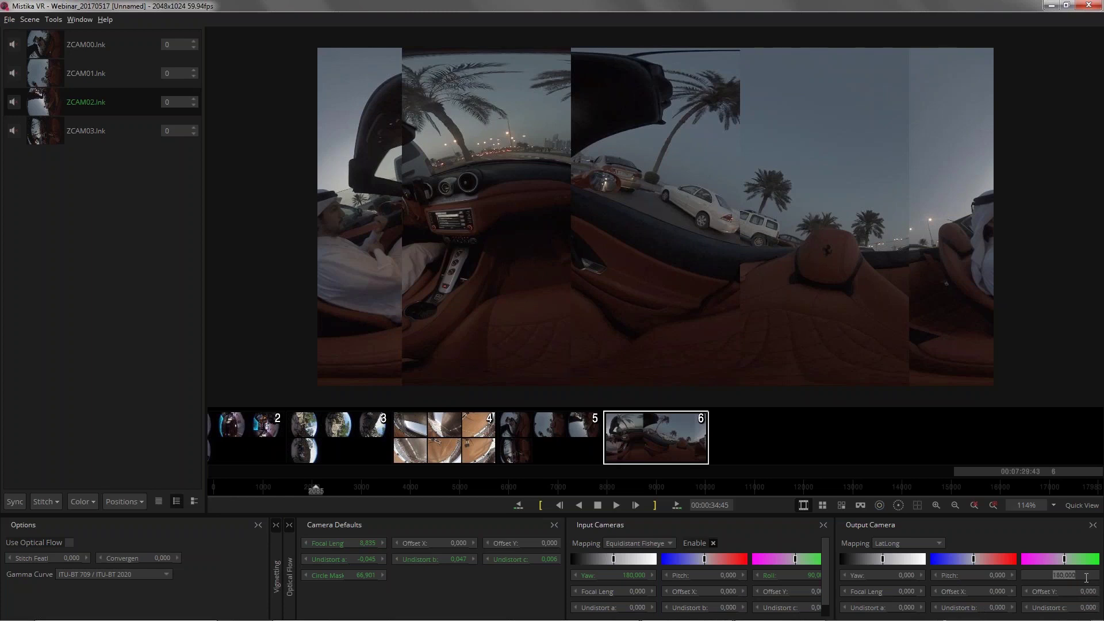
pyautogui.write('0')
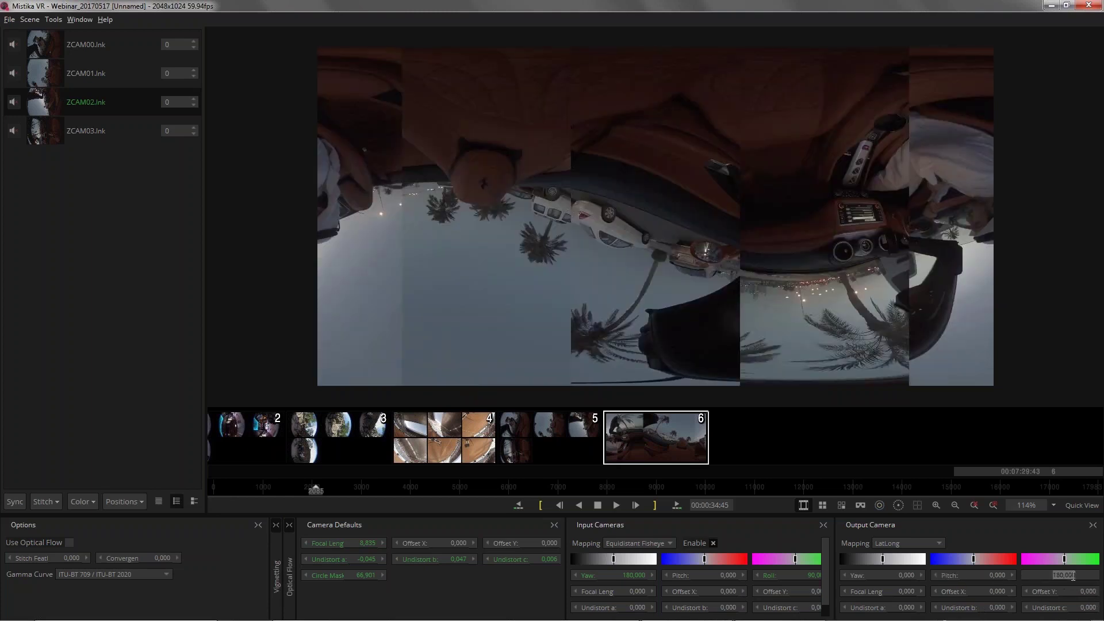
pyautogui.press('Return')
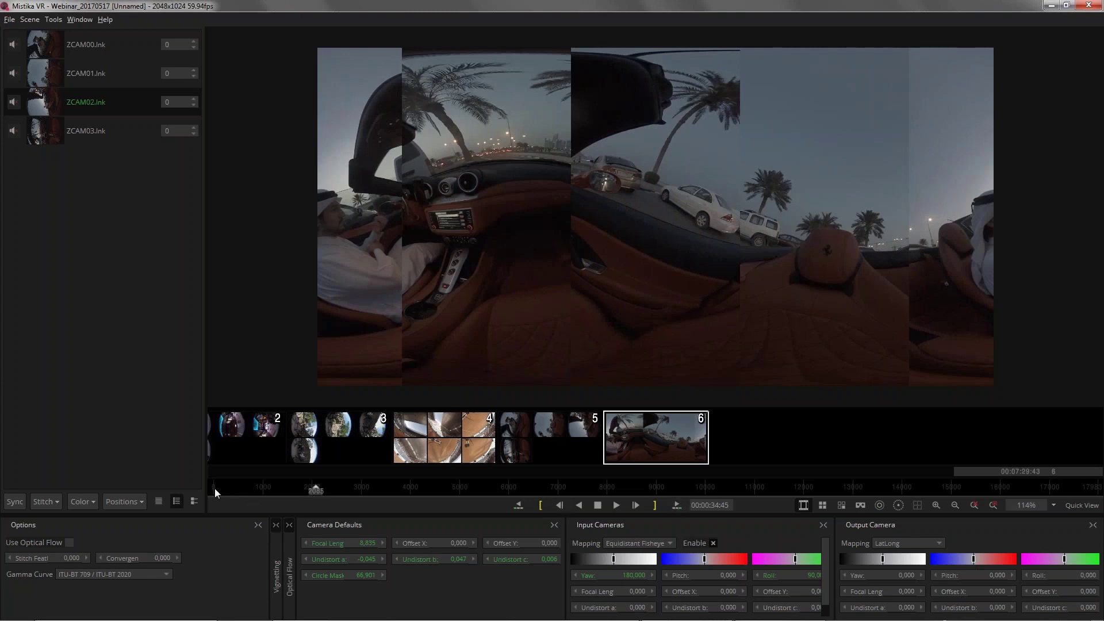
# - At the first frame, show ZCAM00 alone with its mask circle and fit it to the lens image with circle mask about 76.96 and offset X about 3.76
pyautogui.moveTo(215, 488); pyautogui.dragTo(199, 491)
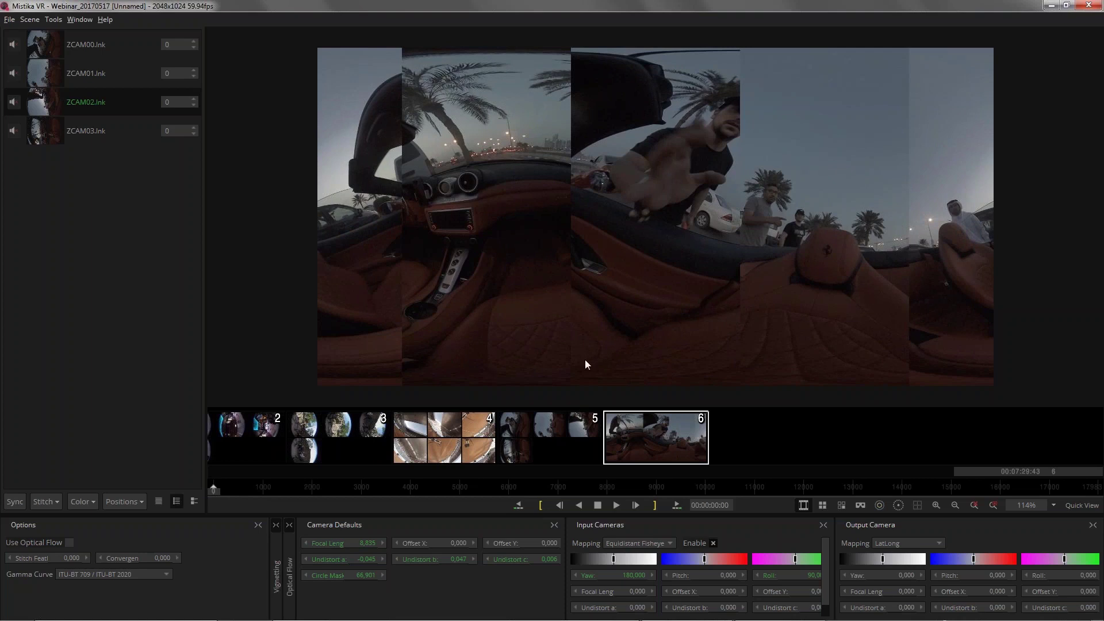
pyautogui.click(823, 504)
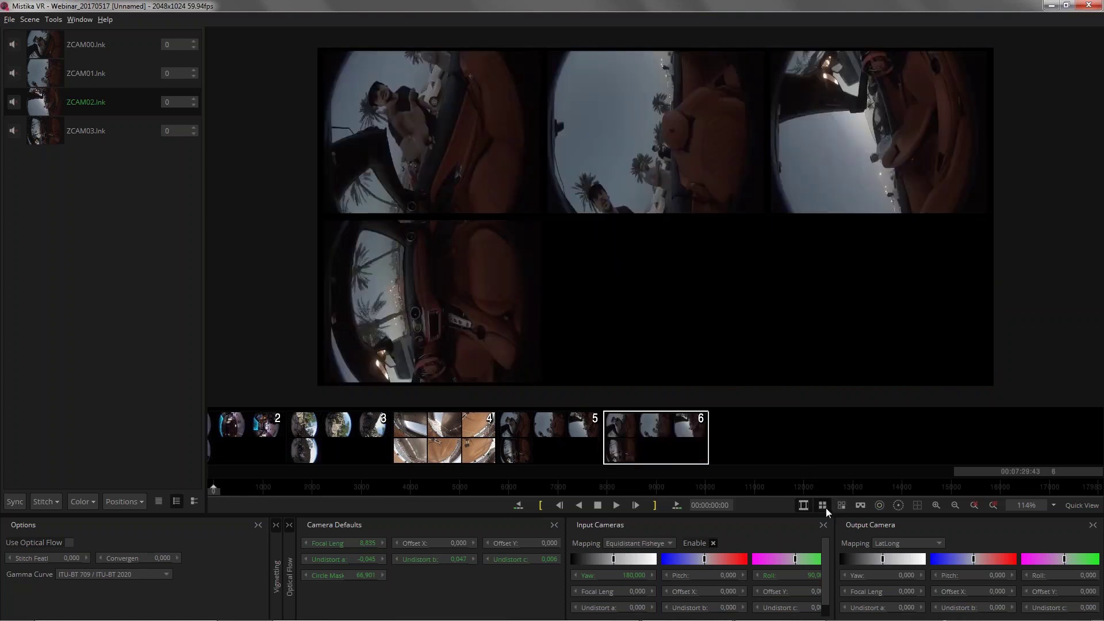
pyautogui.click(878, 505)
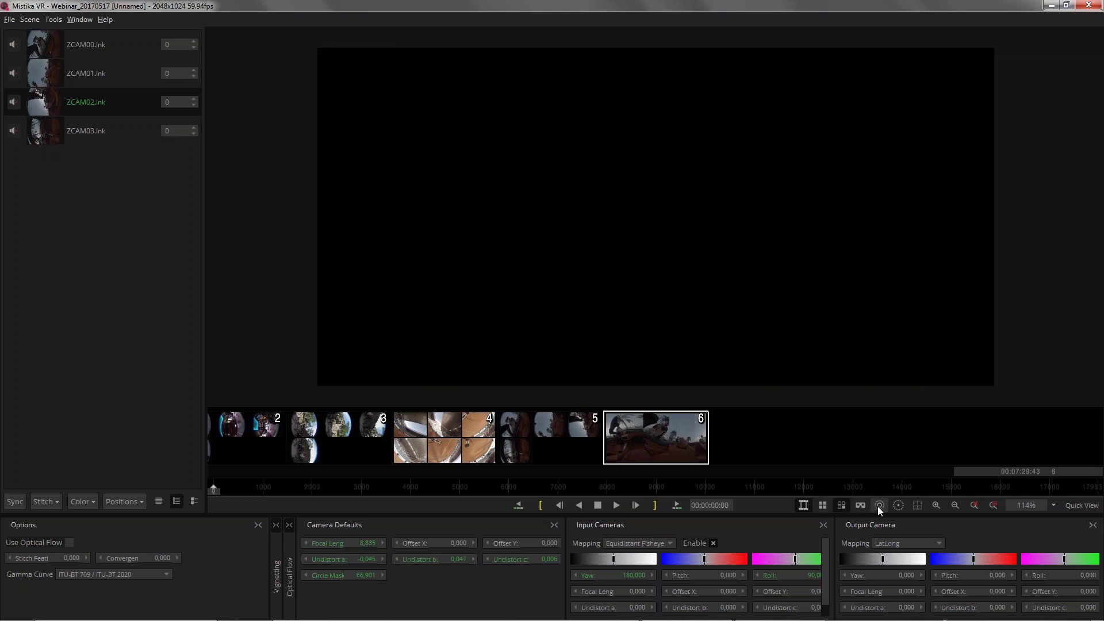
pyautogui.click(122, 46)
pyautogui.moveTo(646, 300); pyautogui.dragTo(673, 261)
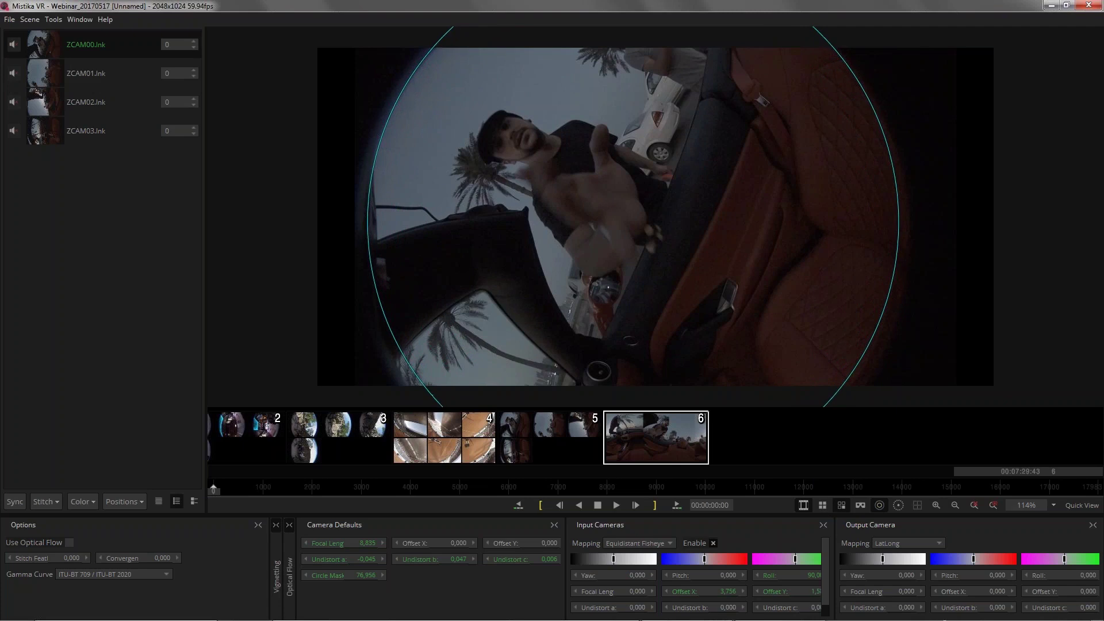
# - Centre the mask circle on the lens images of the other three cameras, with offset X 3.180 for ZCAM01 and 3.985 for ZCAM03, and restore the stitched view
pyautogui.click(190, 78)
pyautogui.moveTo(557, 271); pyautogui.dragTo(525, 285)
pyautogui.click(122, 105)
pyautogui.click(121, 132)
pyautogui.moveTo(725, 280); pyautogui.dragTo(522, 309)
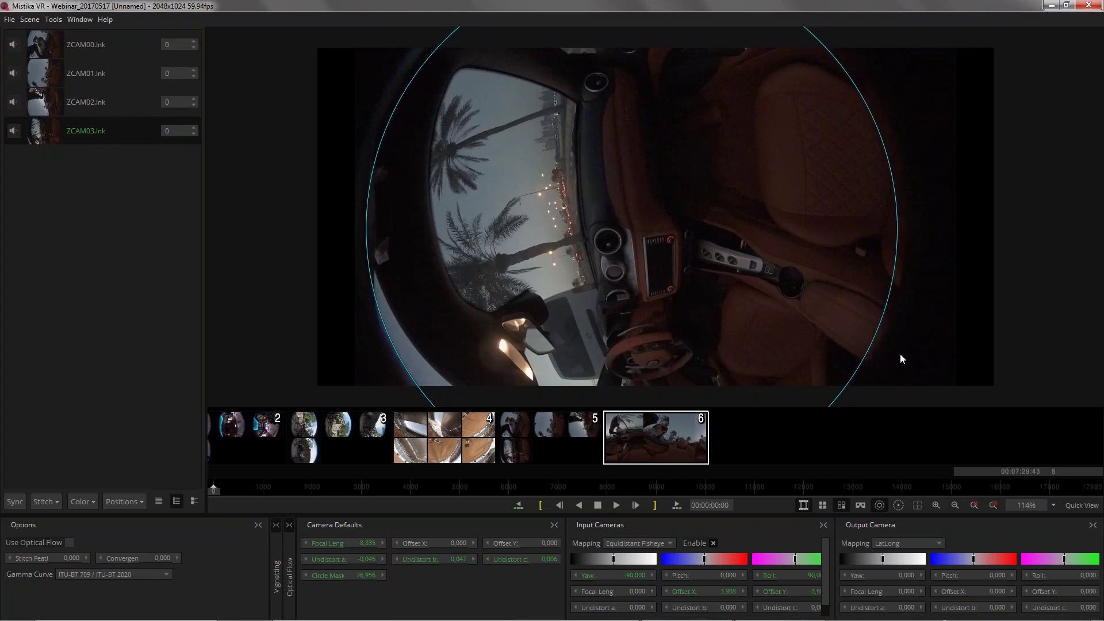
pyautogui.click(842, 511)
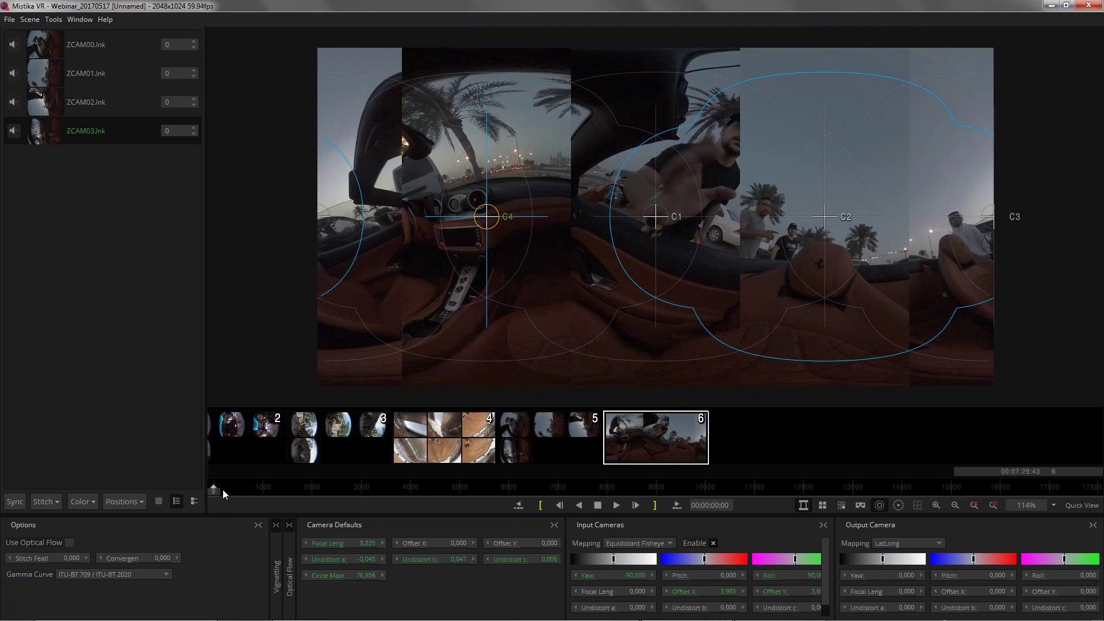
# - Run Improve Alignment twice on the first frame of scene 6
pyautogui.click(135, 502)
pyautogui.click(139, 516)
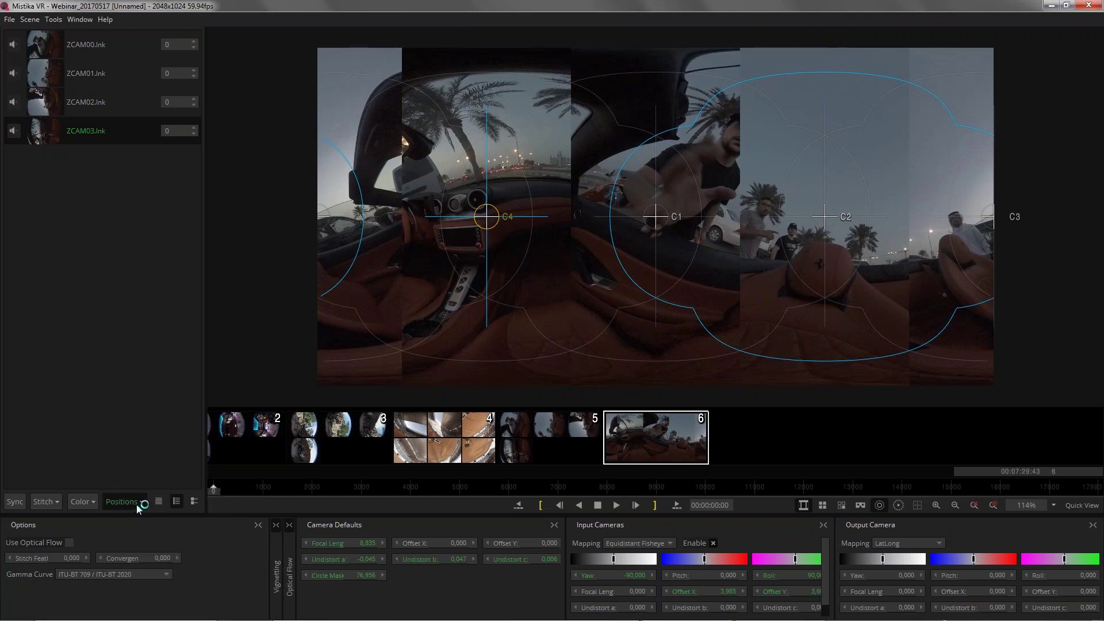
pyautogui.click(136, 501)
pyautogui.click(140, 515)
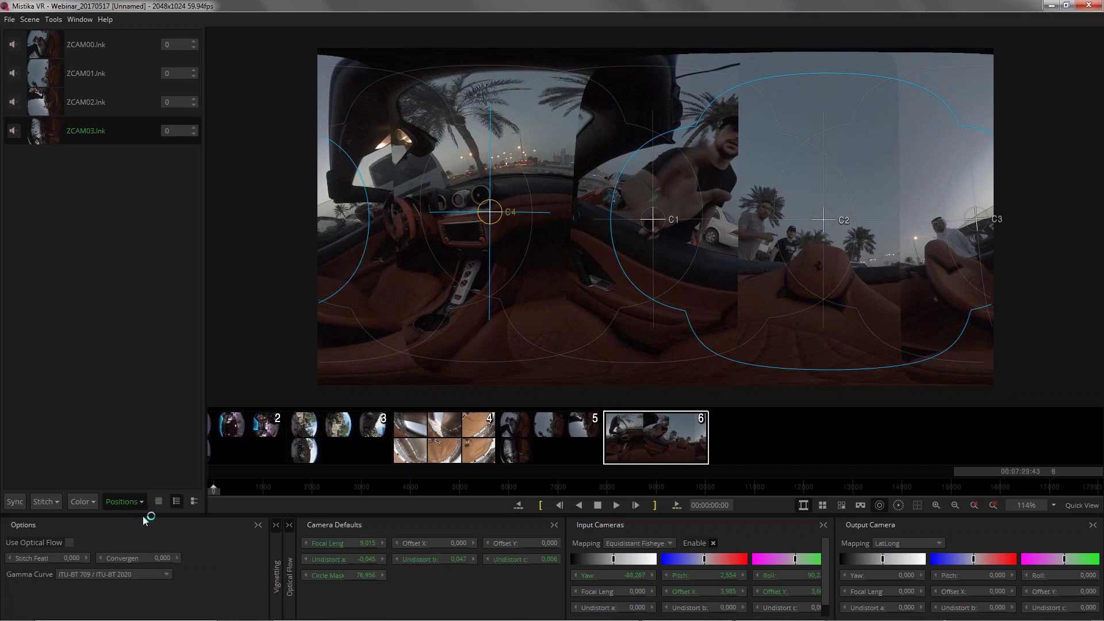
# - Go to timecode 00:01:49:55 and set the output camera's yaw to -140 so the driver and dashboard seams sit mid-panorama
pyautogui.click(412, 486)
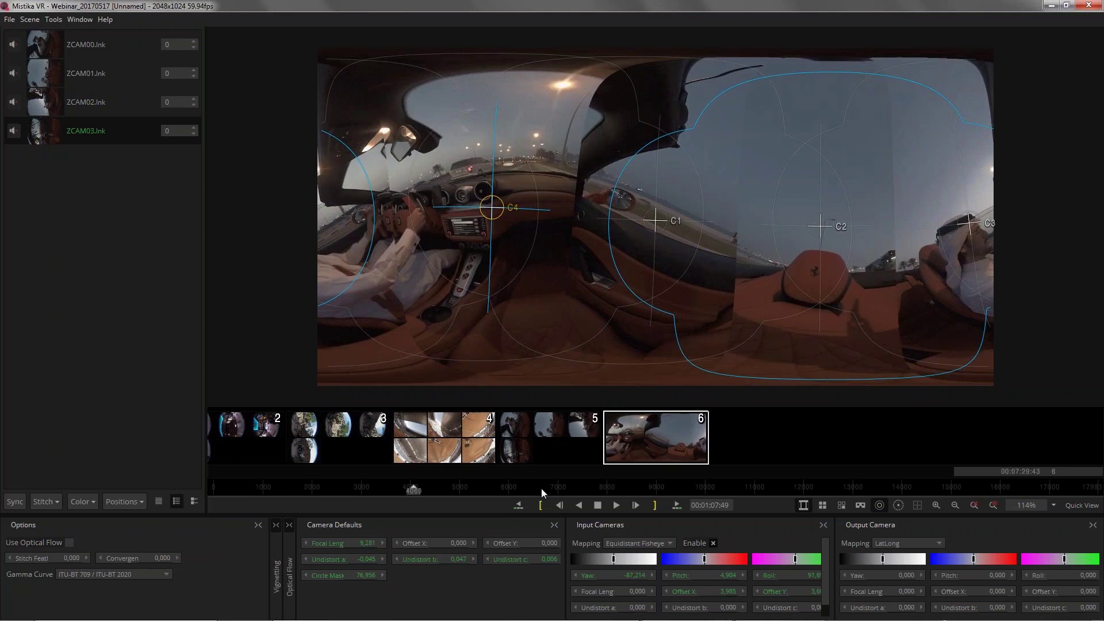
pyautogui.click(541, 489)
pyautogui.moveTo(901, 576); pyautogui.dragTo(815, 576)
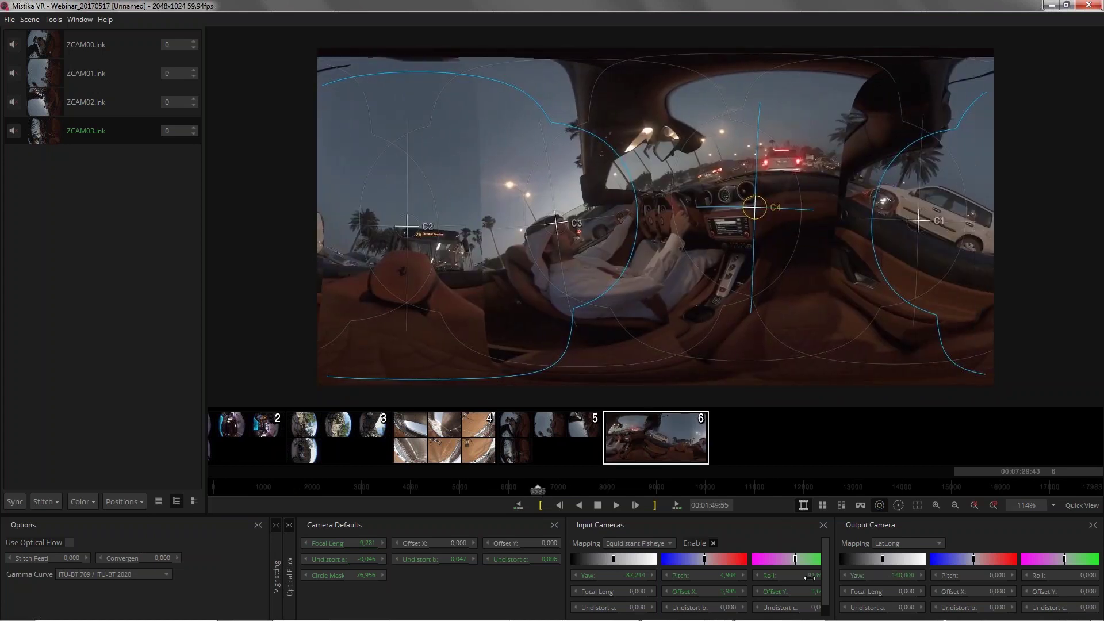
# - Run Improve Alignment three times on the frame at 00:01:49:55
pyautogui.click(124, 501)
pyautogui.click(132, 517)
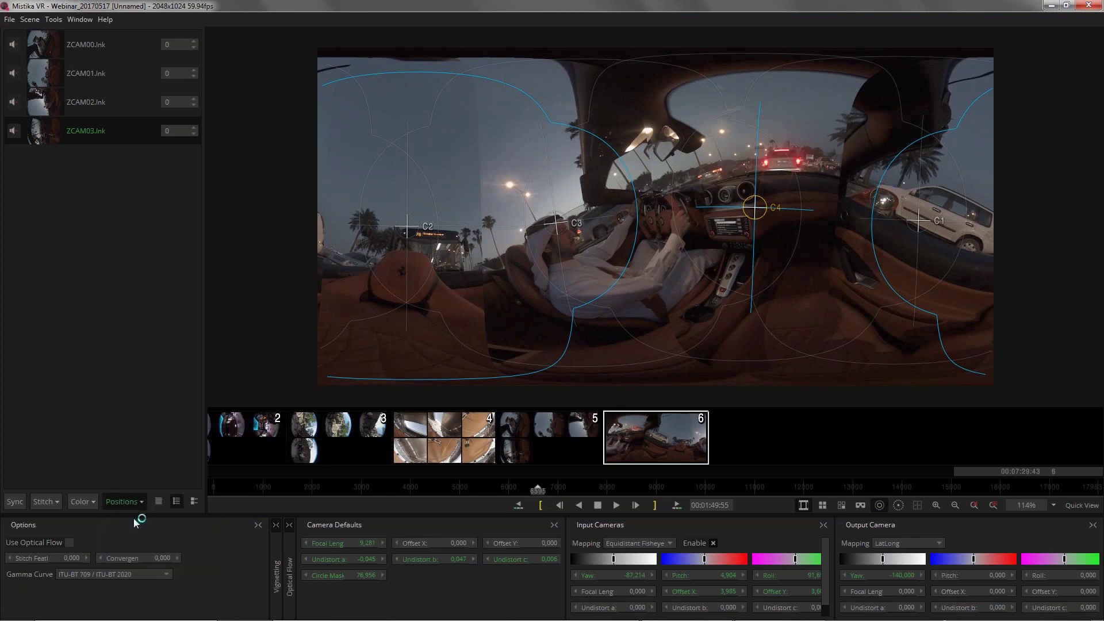
pyautogui.click(136, 502)
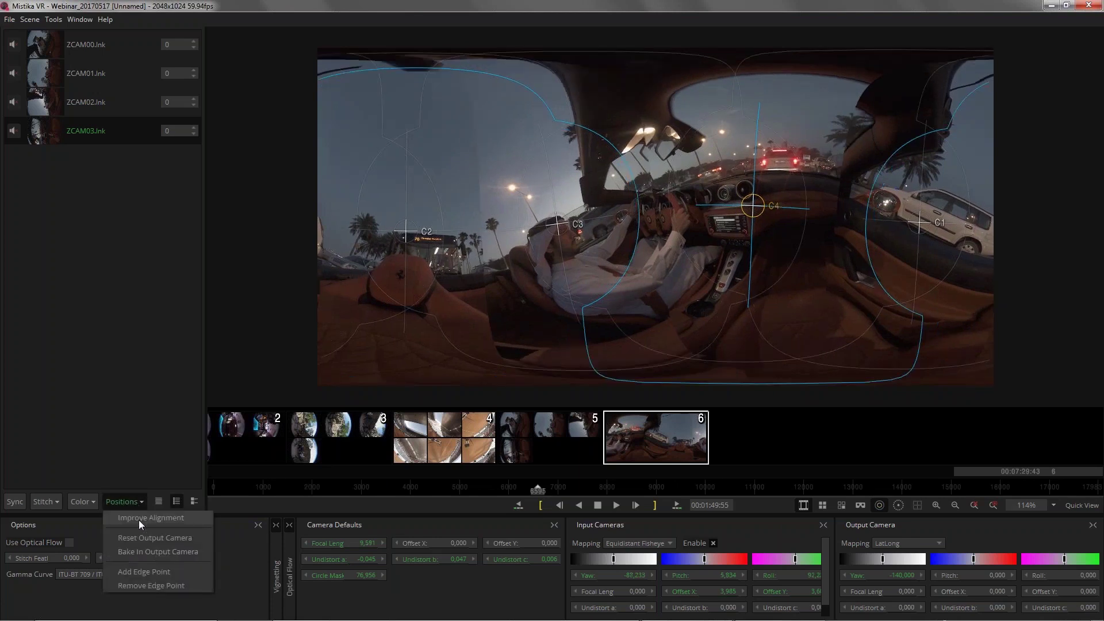
pyautogui.click(139, 518)
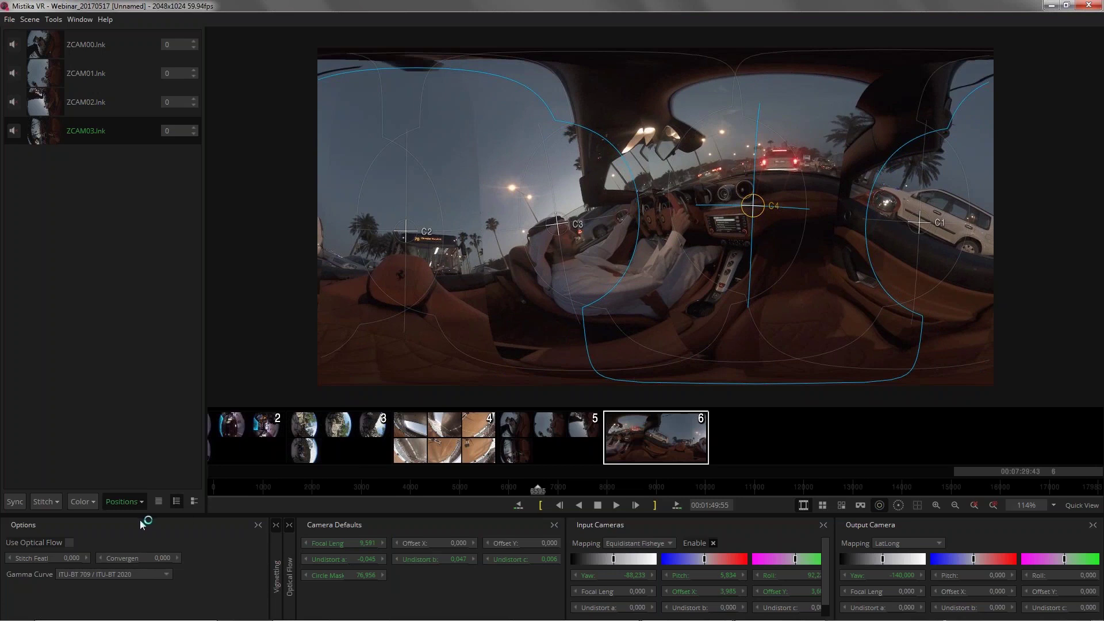
pyautogui.click(138, 502)
pyautogui.click(149, 518)
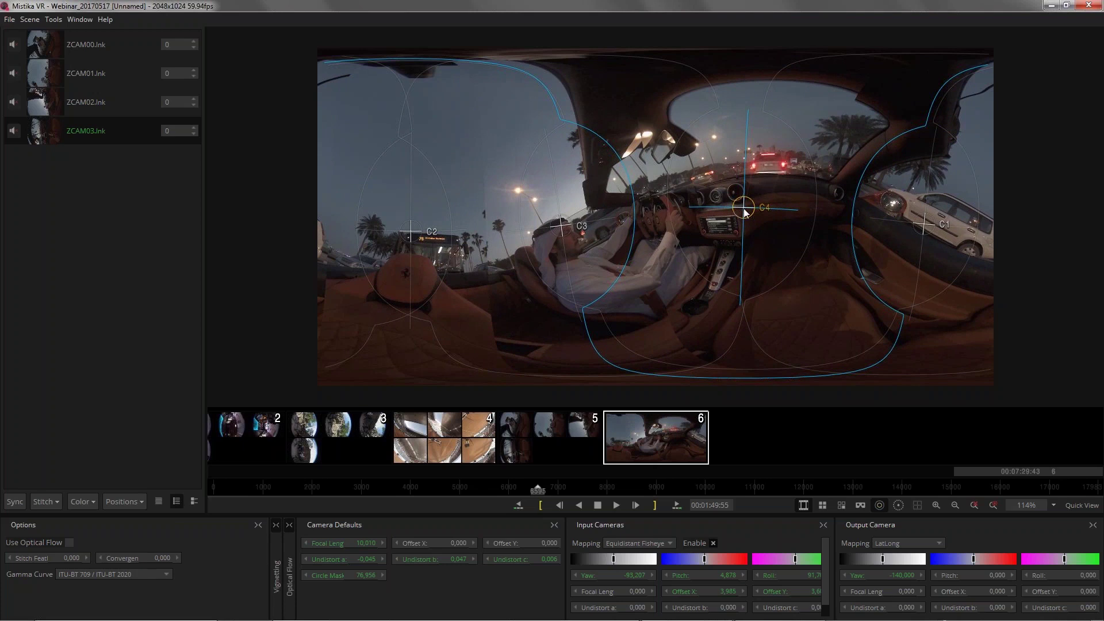
# - Manually correct the input yaw of ZCAM03 to about -96.4 and of ZCAM01 to about 81.4
pyautogui.moveTo(636, 572); pyautogui.dragTo(542, 585)
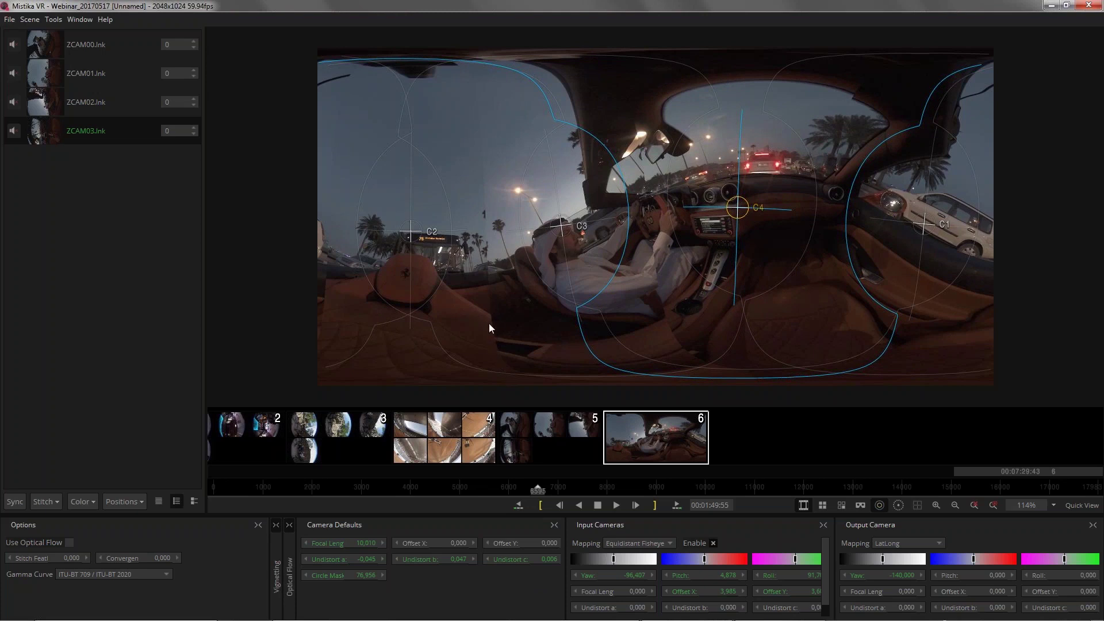
pyautogui.click(411, 232)
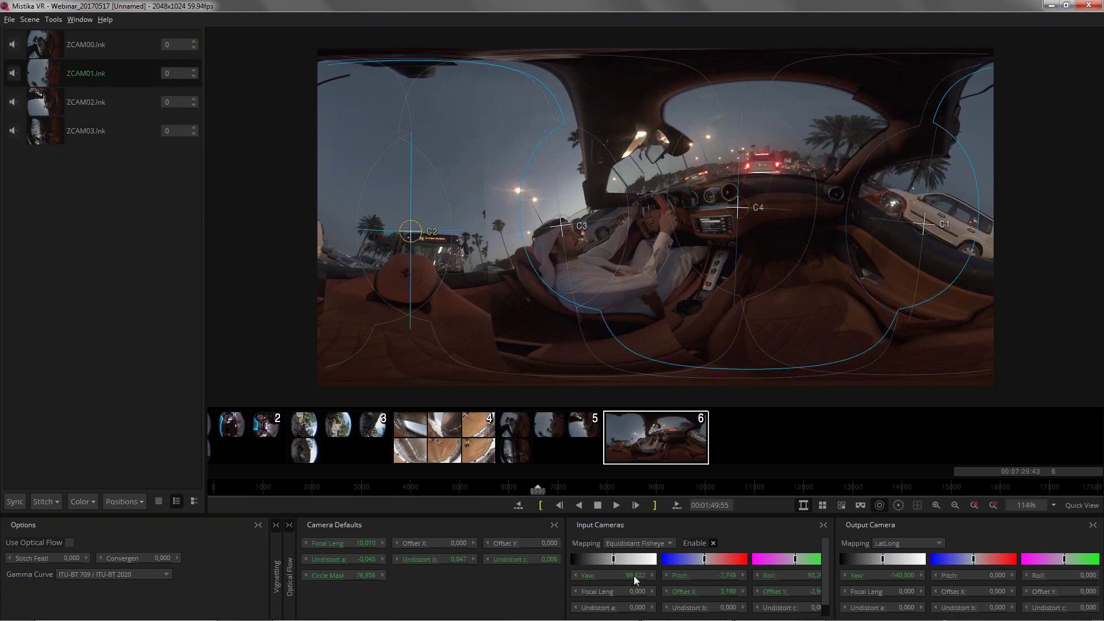
pyautogui.moveTo(633, 575); pyautogui.dragTo(499, 215)
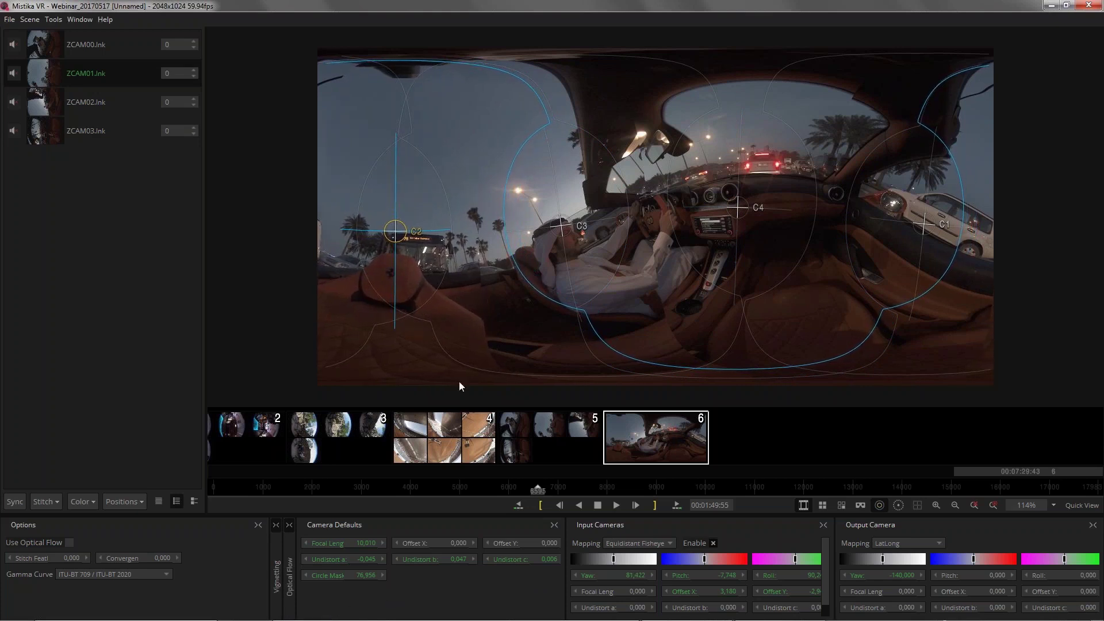
# - Refine the manually corrected camera positions with three more passes of Improve Alignment
pyautogui.click(138, 502)
pyautogui.click(148, 520)
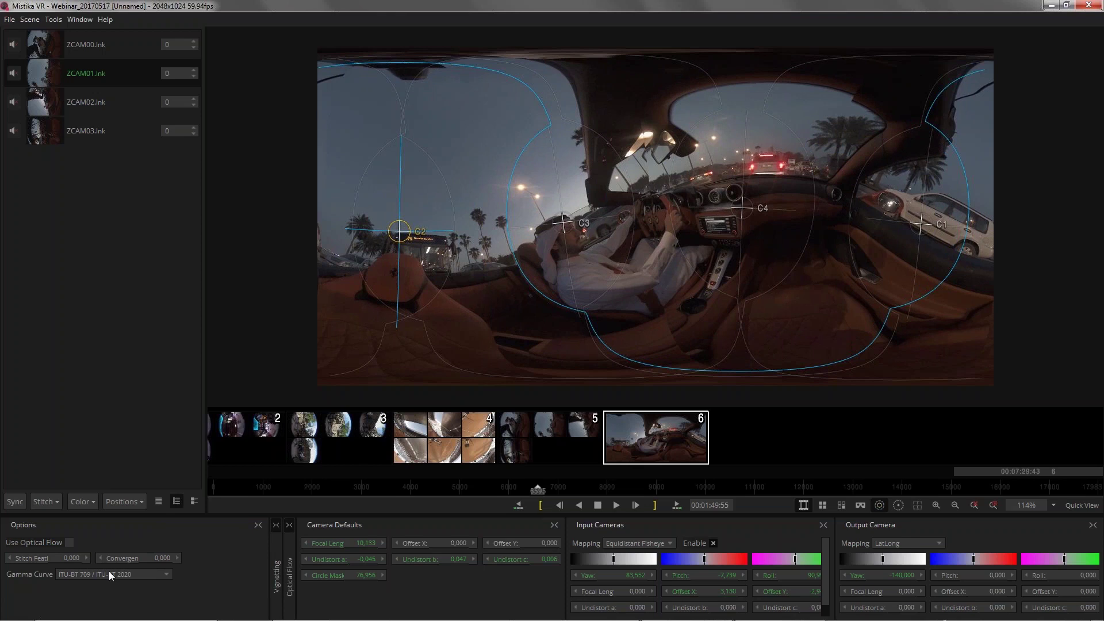
pyautogui.click(129, 501)
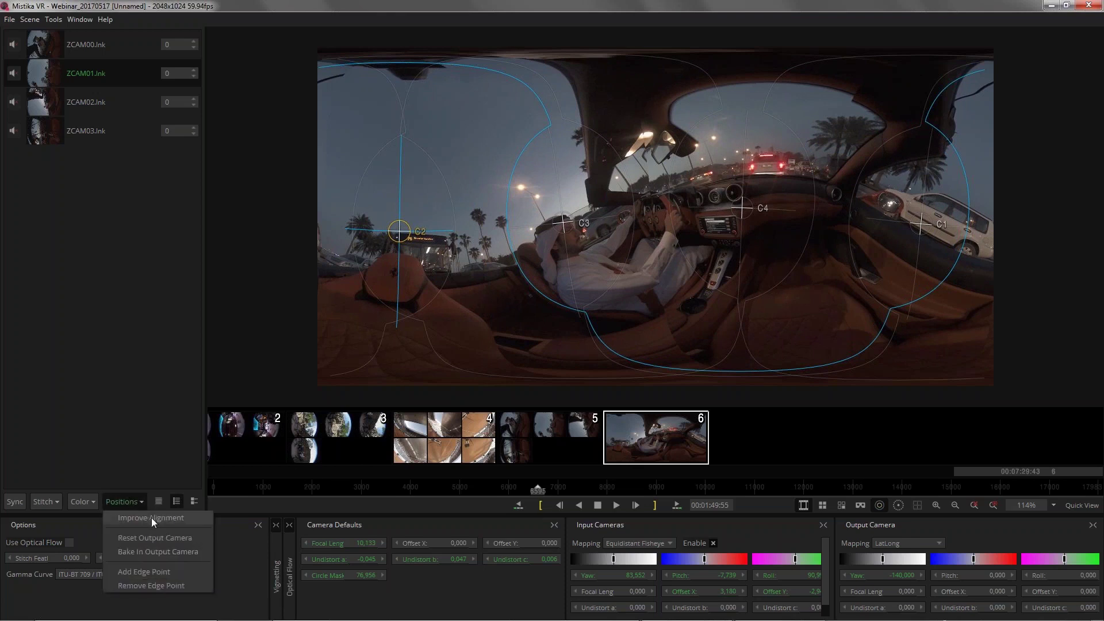
pyautogui.click(151, 518)
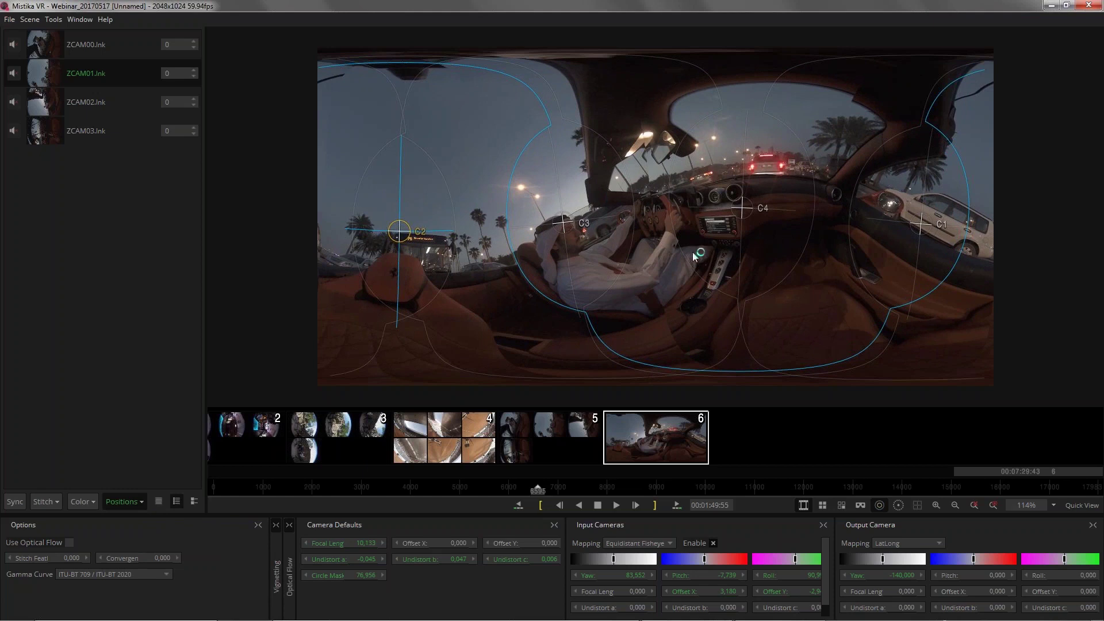
pyautogui.click(127, 502)
pyautogui.click(177, 520)
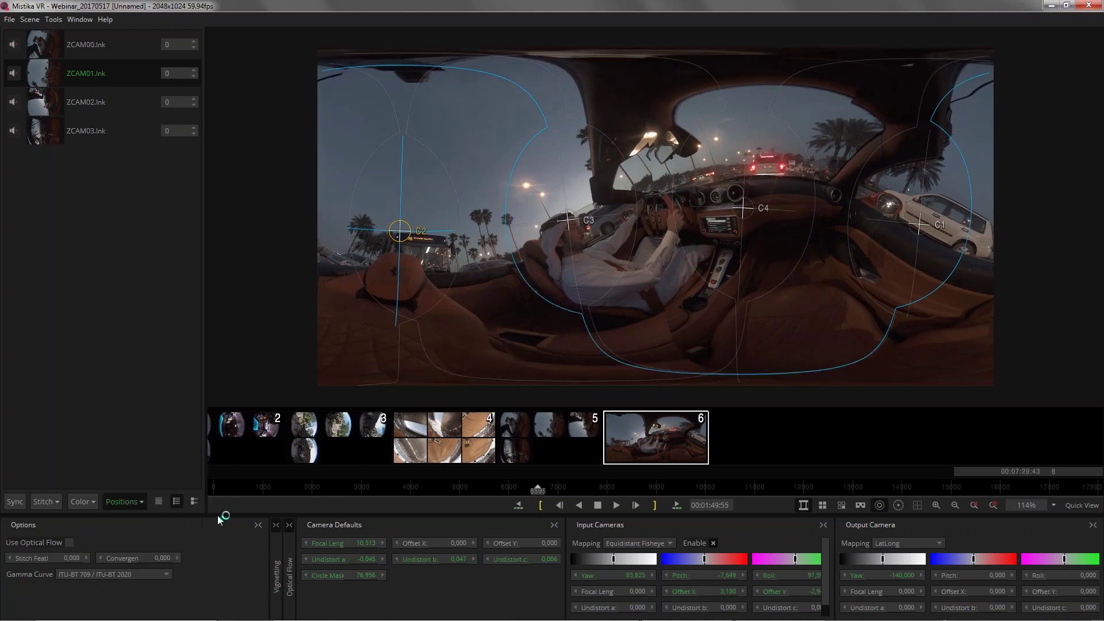
# - Set ZCAM03's input yaw to about -95.57 and, at timecode 00:01:27:07, set the stitch feather to 25
pyautogui.click(743, 209)
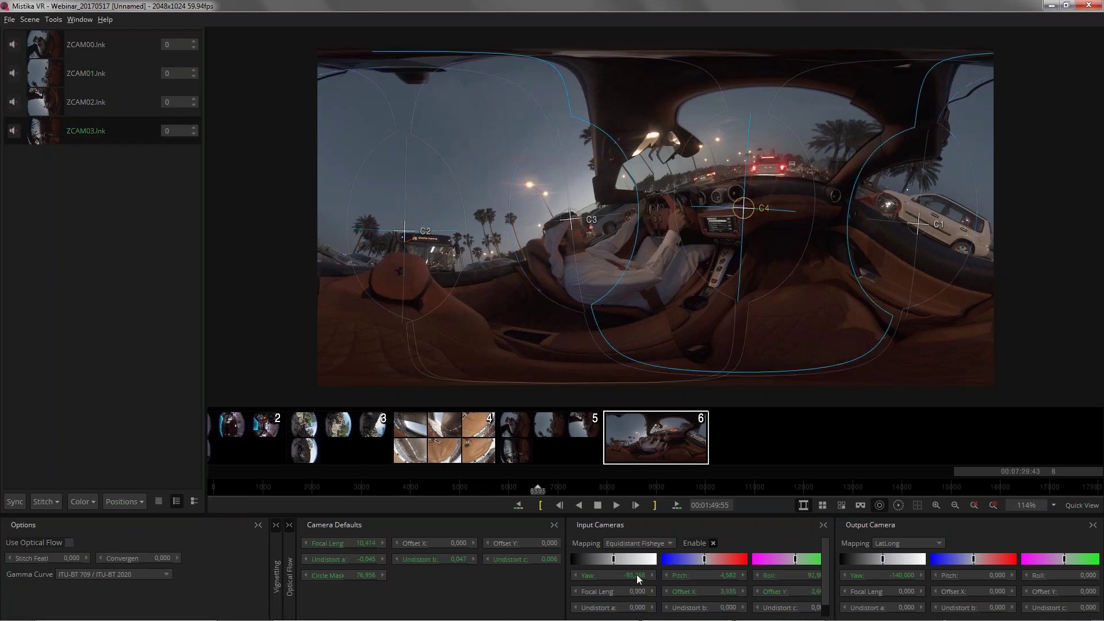
pyautogui.moveTo(635, 574); pyautogui.dragTo(568, 590)
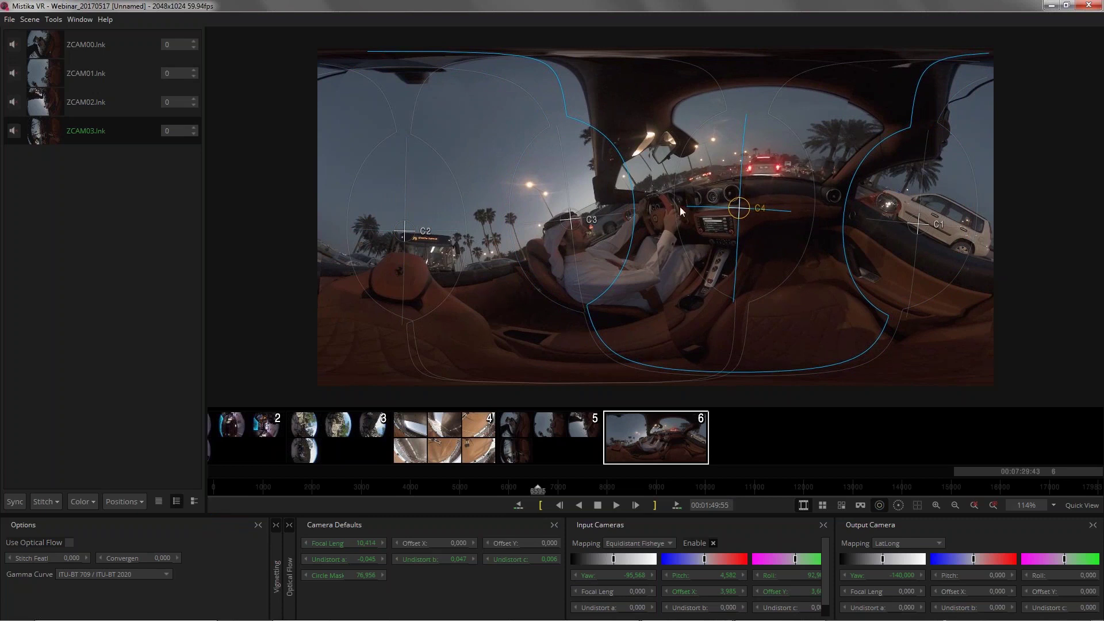
pyautogui.click(472, 493)
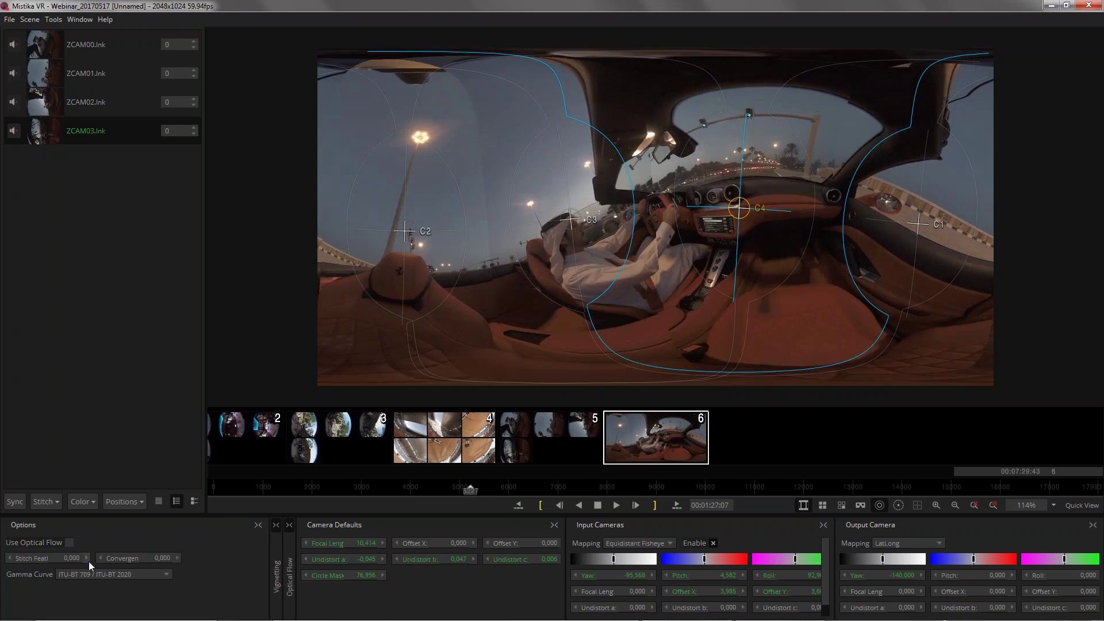
pyautogui.moveTo(78, 559); pyautogui.dragTo(124, 559)
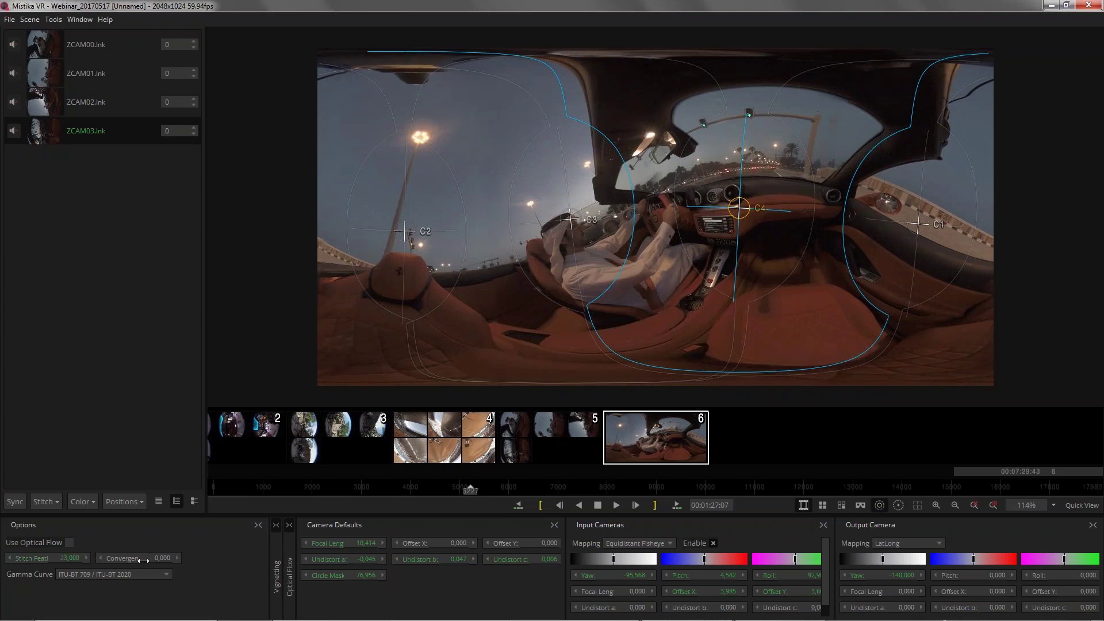
# - Go to the frame at 00:01:06:15 to check the view through the windscreen
pyautogui.click(421, 489)
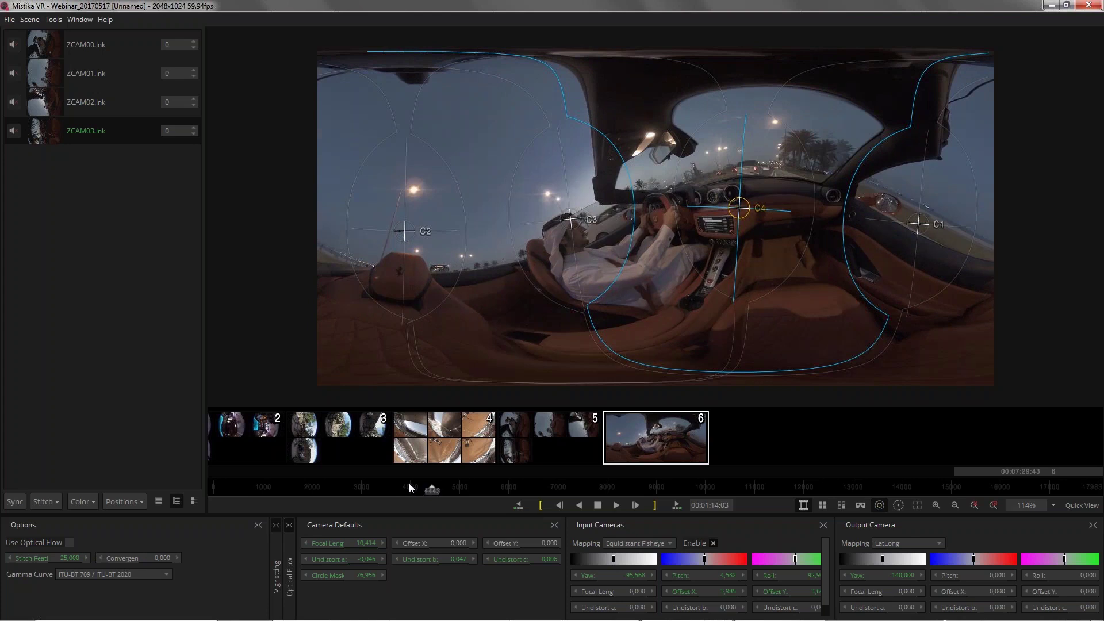
pyautogui.click(409, 483)
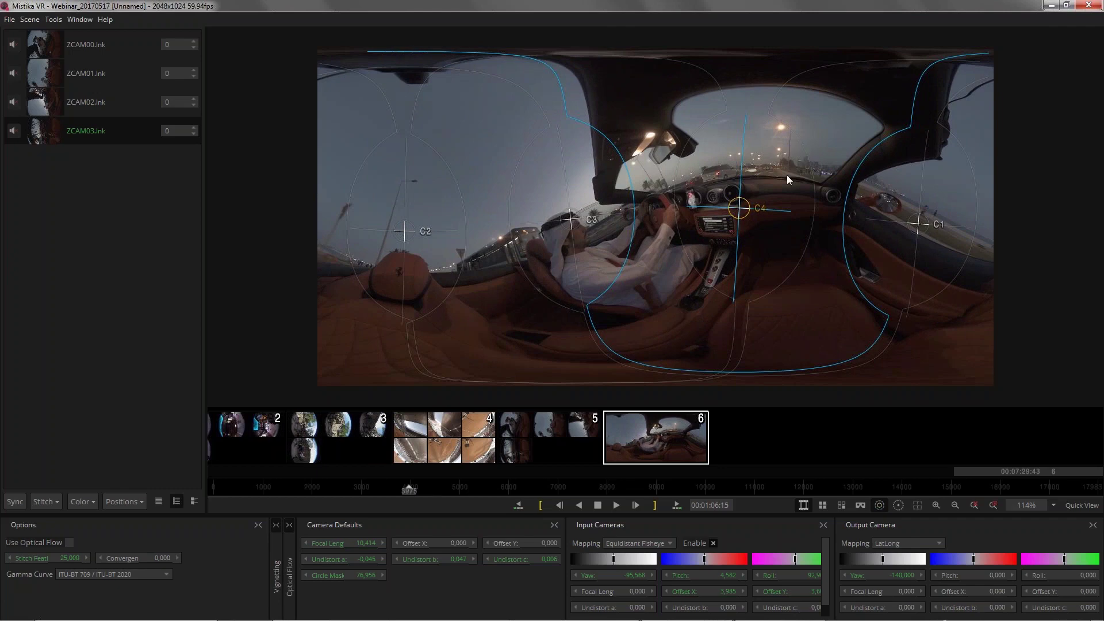
pyautogui.scroll(5, 791, 183)
pyautogui.scroll(3, 682, 256)
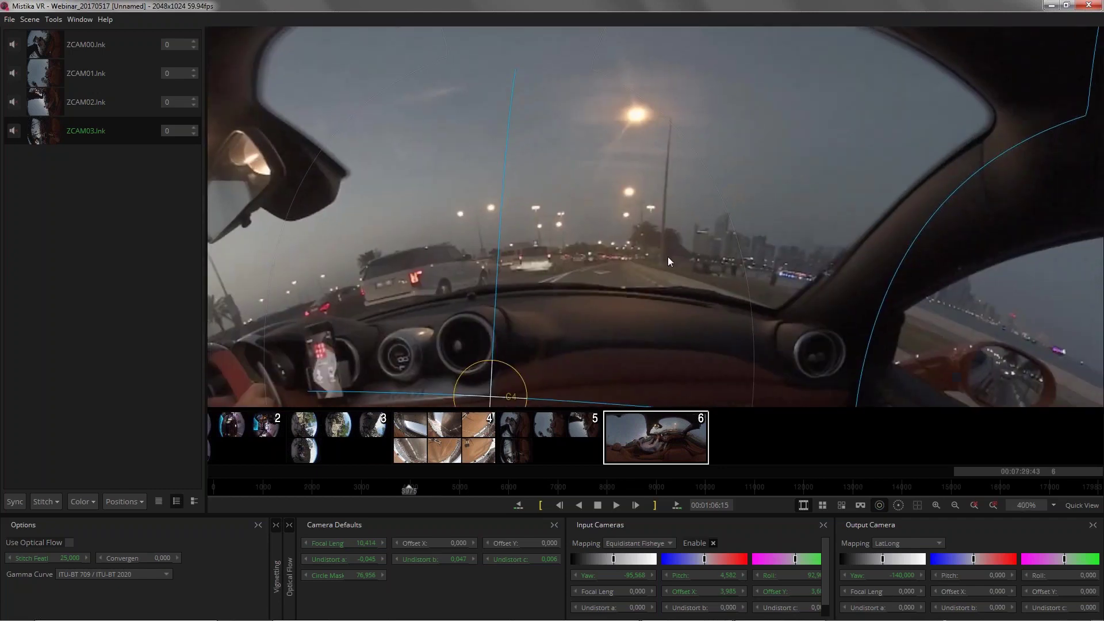
# - Level the horizon by rotating the output camera to about yaw -132.8, pitch 18.0 and roll -27.6
pyautogui.moveTo(662, 267); pyautogui.dragTo(770, 238)
pyautogui.scroll(-2, 756, 243)
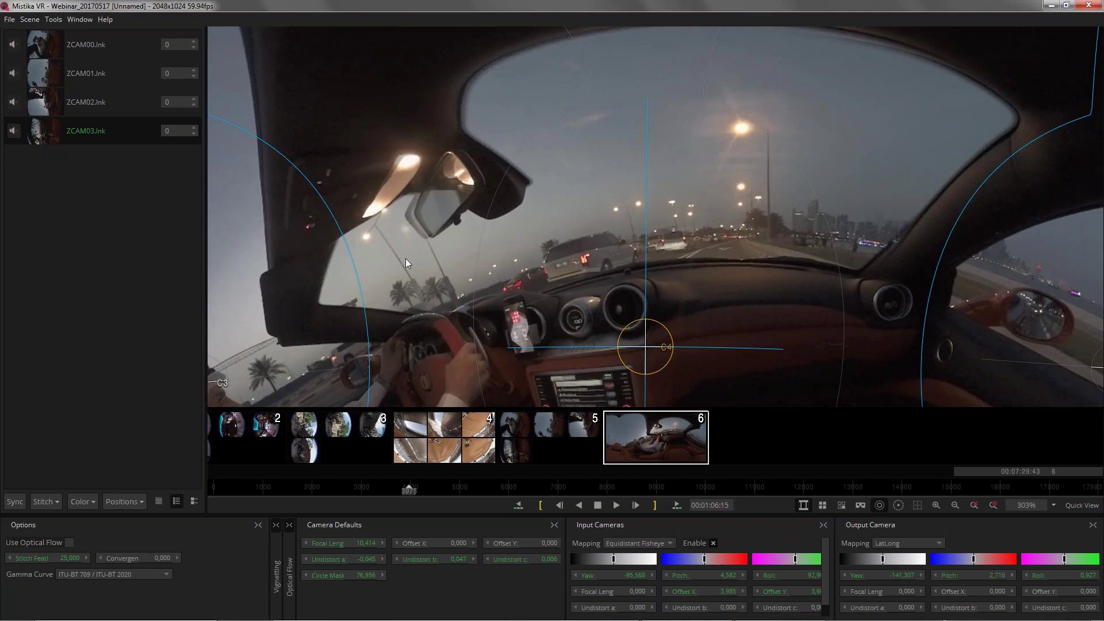
pyautogui.moveTo(376, 225); pyautogui.dragTo(499, 188)
pyautogui.moveTo(717, 269); pyautogui.dragTo(659, 261)
pyautogui.moveTo(383, 268); pyautogui.dragTo(657, 305)
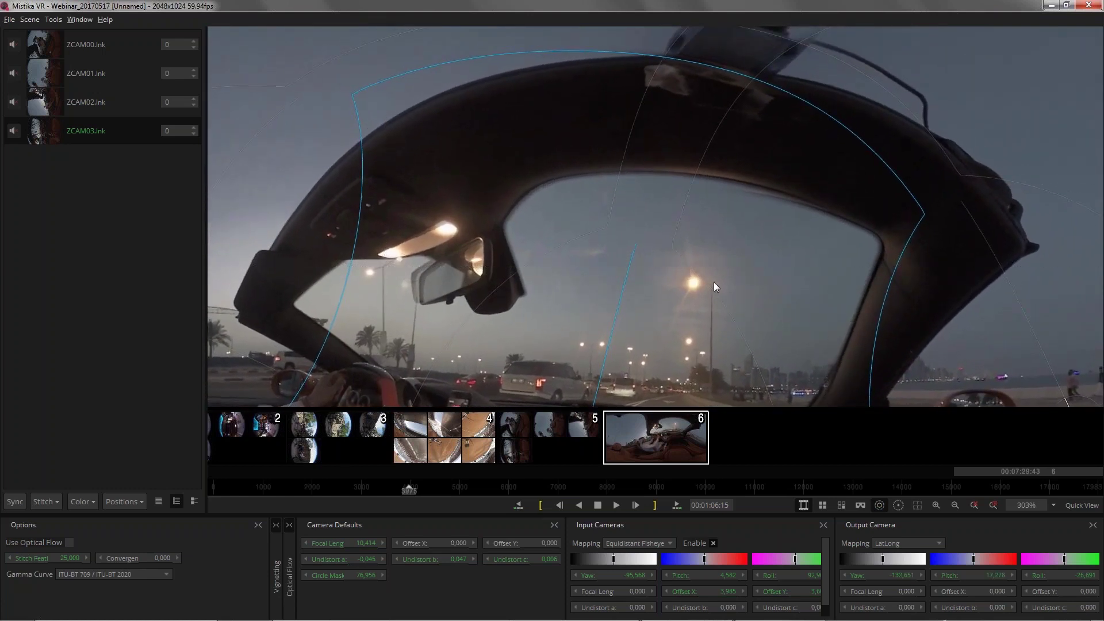
pyautogui.moveTo(713, 284); pyautogui.dragTo(709, 284)
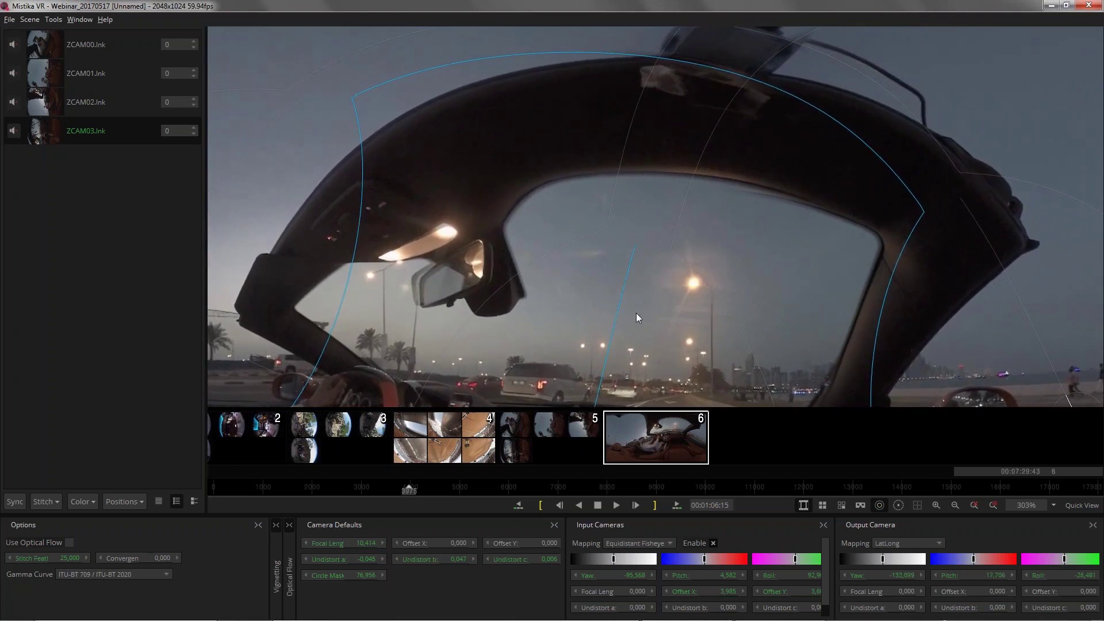
pyautogui.moveTo(386, 270); pyautogui.dragTo(482, 278)
pyautogui.scroll(-3, 576, 199)
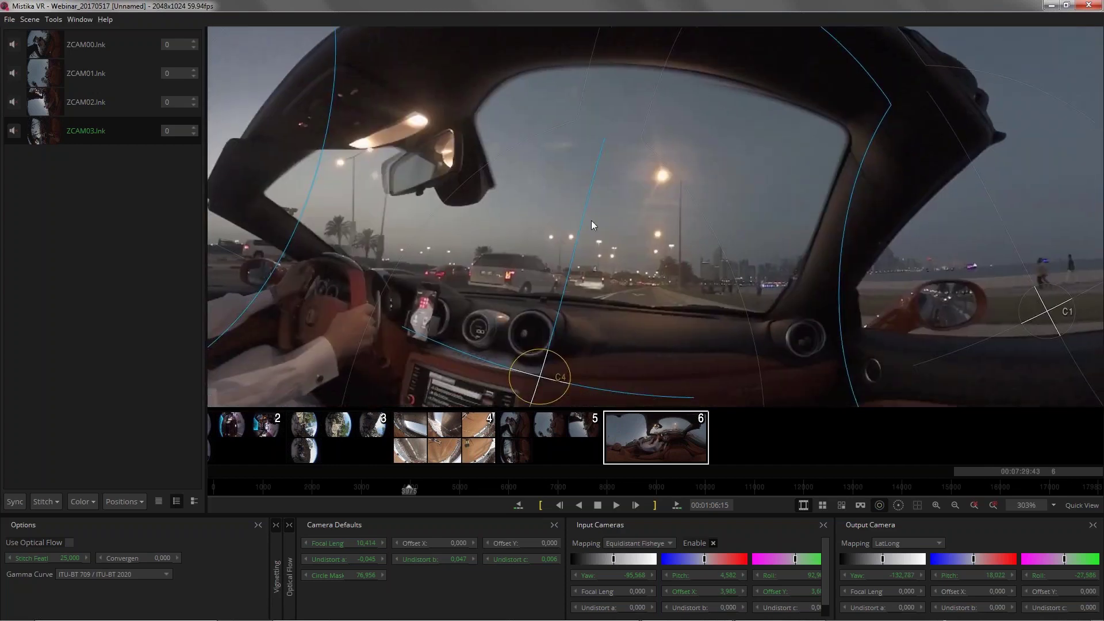
pyautogui.scroll(-6, 605, 245)
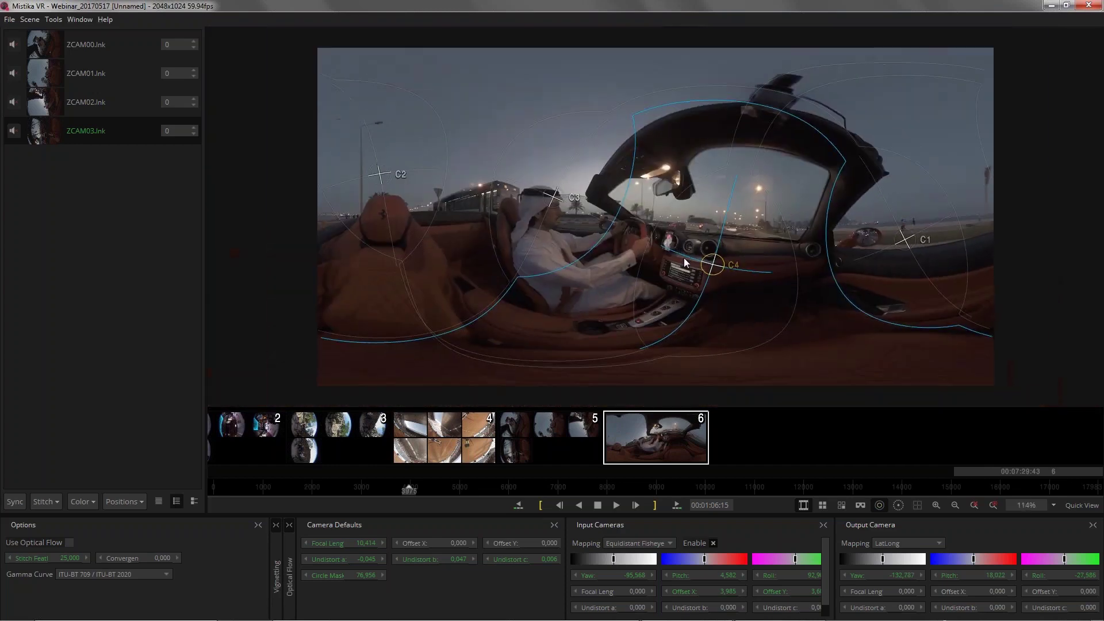
# - Enable optical flow for the car stitch and set the stitch feather to 52
pyautogui.click(917, 505)
pyautogui.click(916, 507)
pyautogui.click(69, 543)
pyautogui.moveTo(75, 556); pyautogui.dragTo(127, 558)
pyautogui.moveTo(532, 220); pyautogui.dragTo(549, 225)
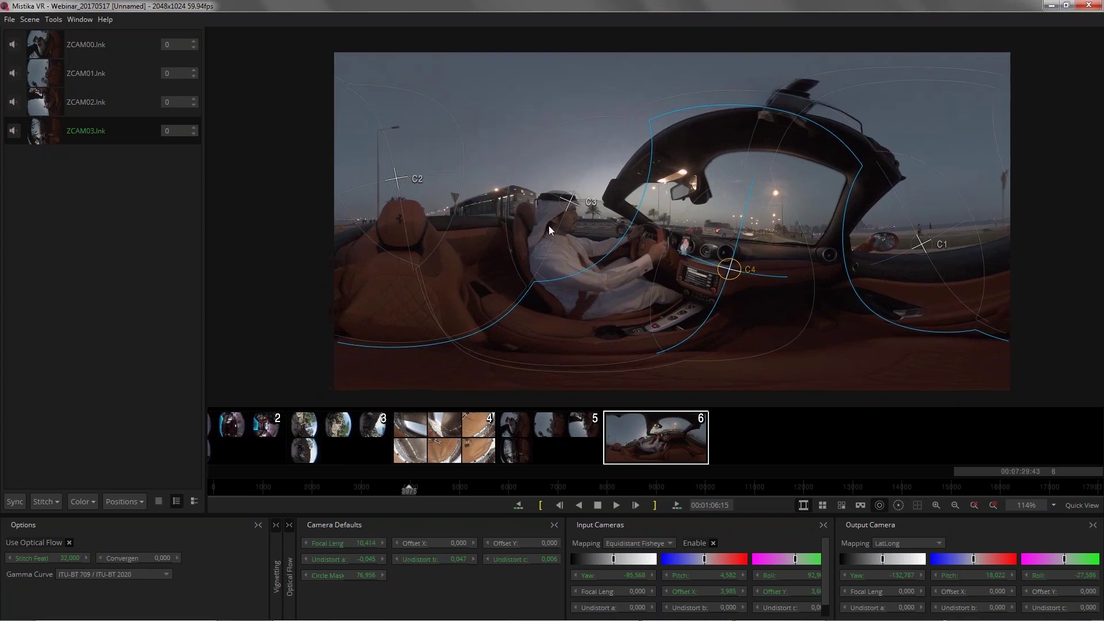
# - Hide the camera outlines in the viewer and play back a short stretch of the car stitch
pyautogui.click(881, 506)
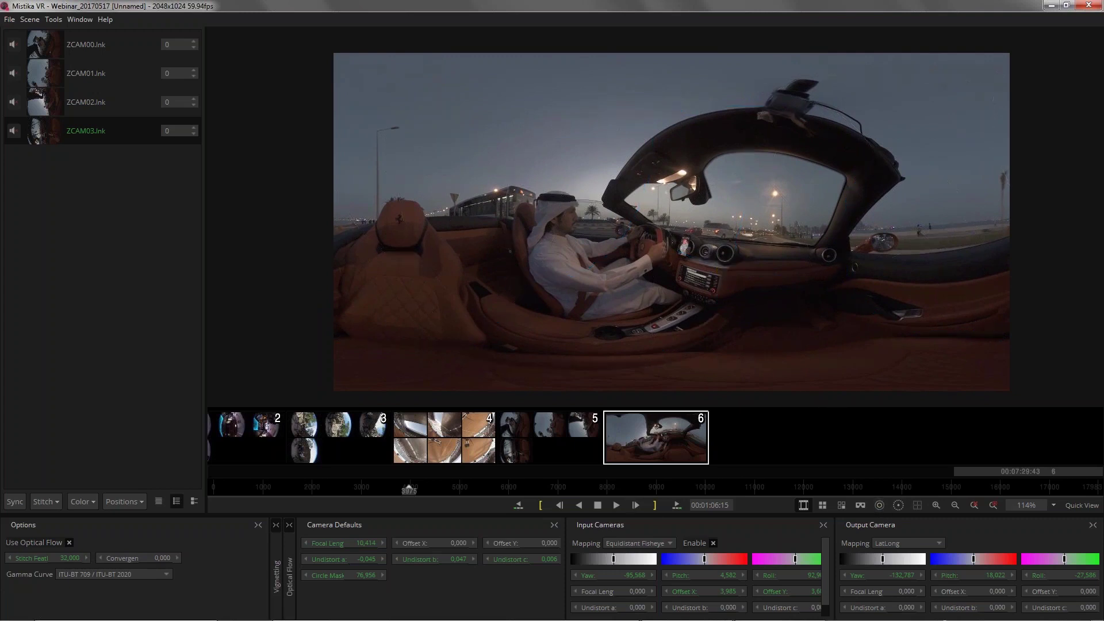
pyautogui.click(615, 506)
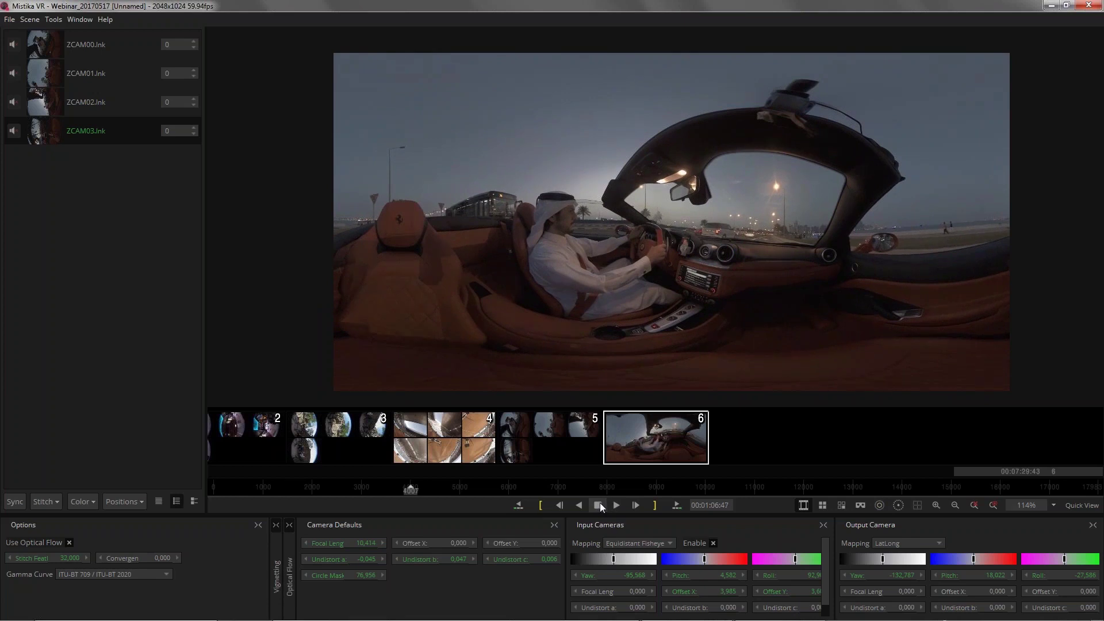
pyautogui.click(598, 504)
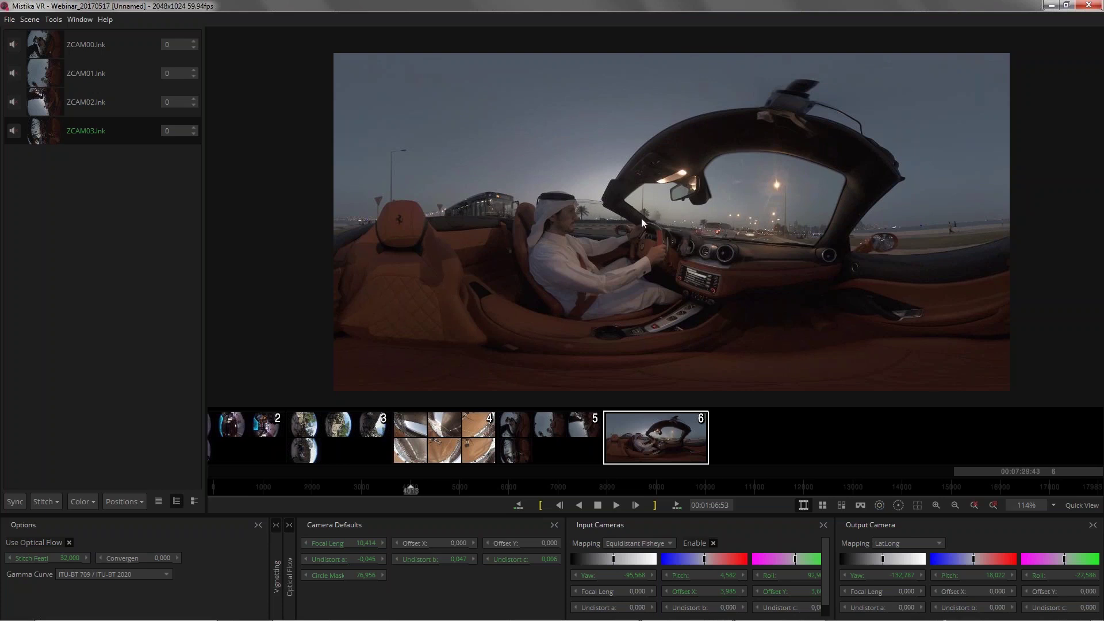
# - Try Even Larger as the optical flow range for the seam beside the driver, and settle on Larger
pyautogui.scroll(8, 681, 232)
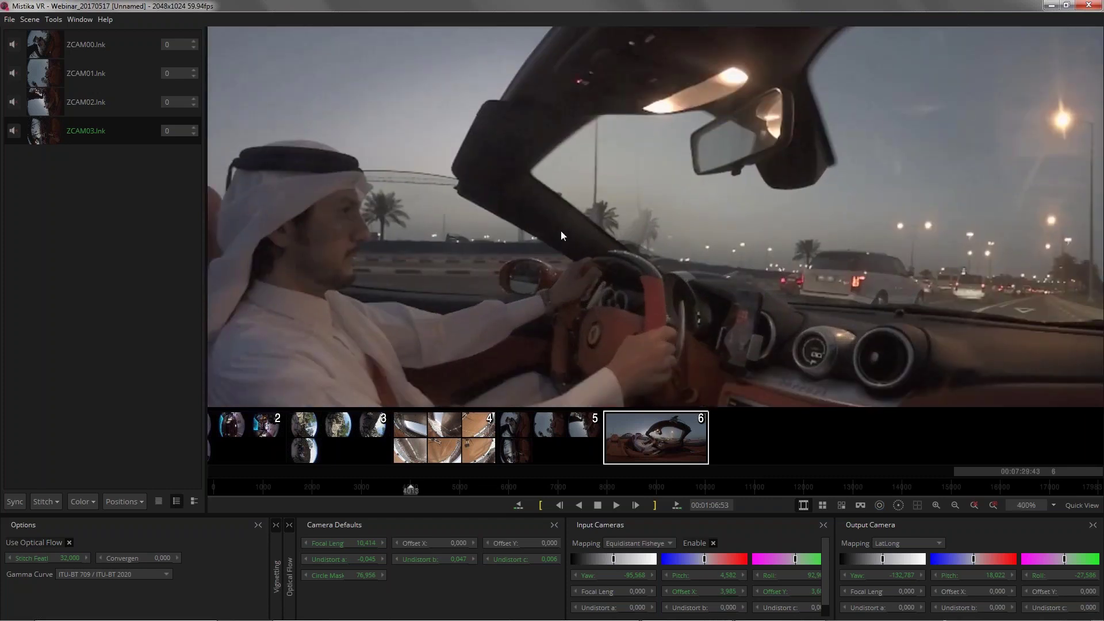
pyautogui.scroll(-2, 559, 225)
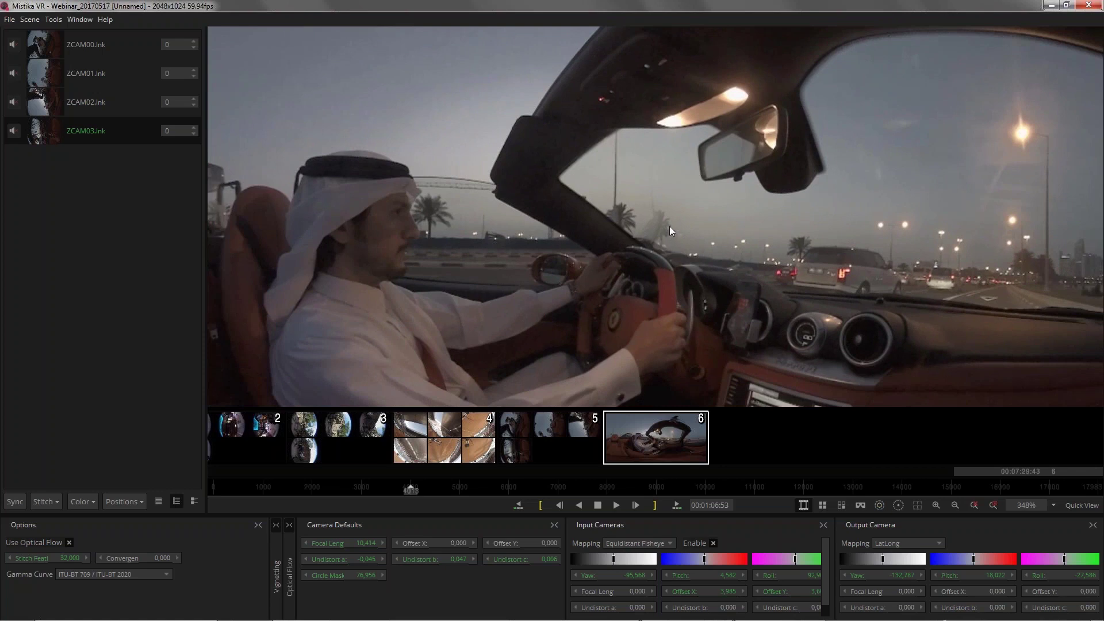
pyautogui.moveTo(669, 226); pyautogui.dragTo(671, 234)
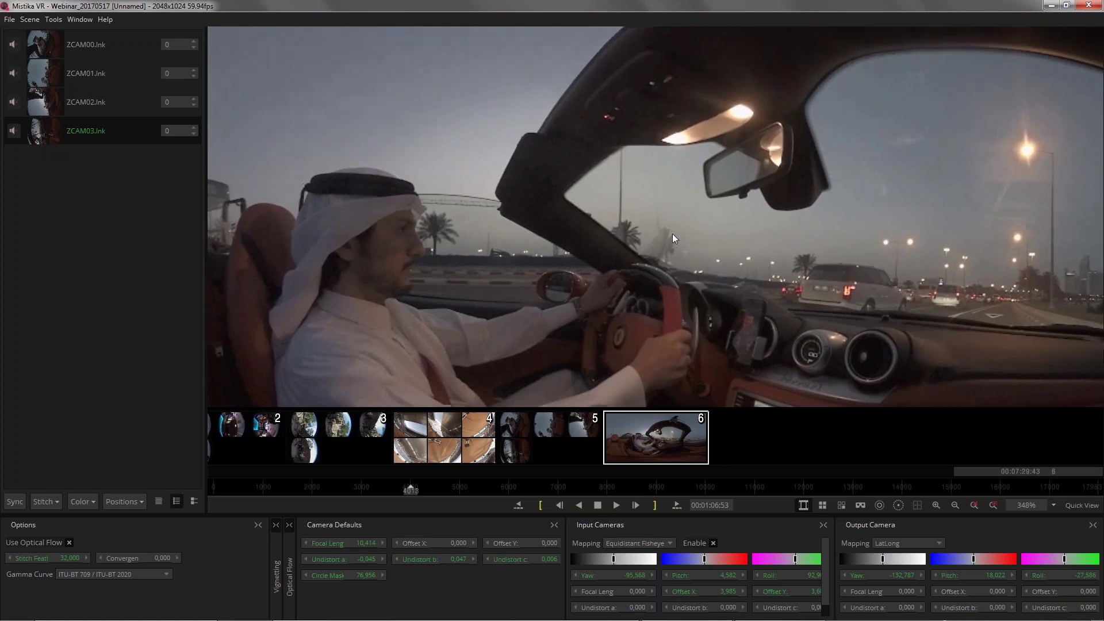
pyautogui.click(290, 575)
pyautogui.click(297, 543)
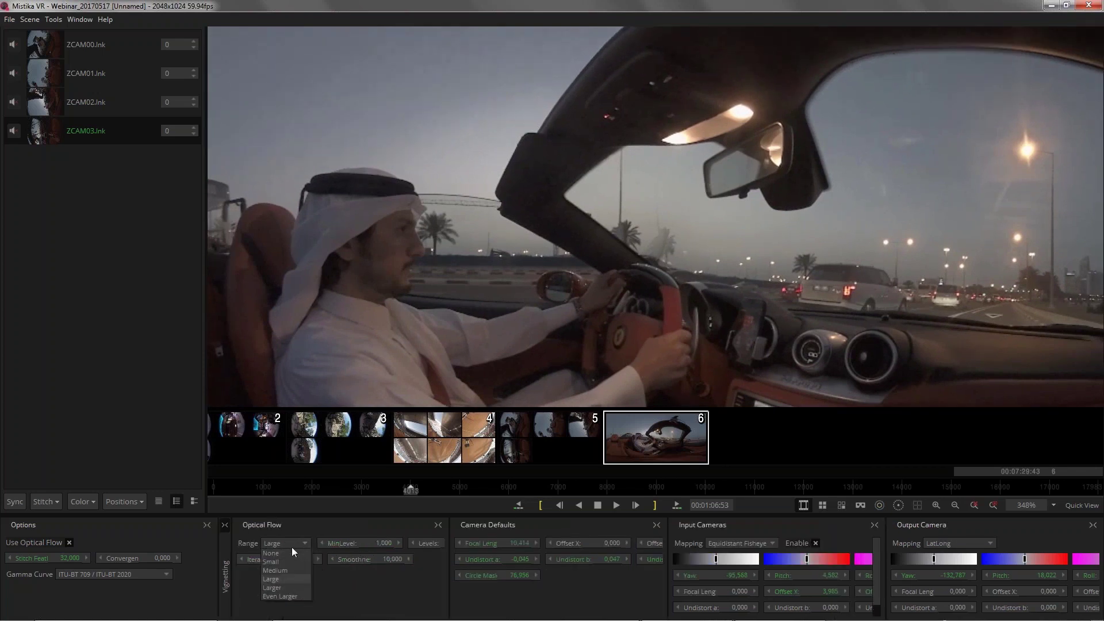
pyautogui.click(284, 596)
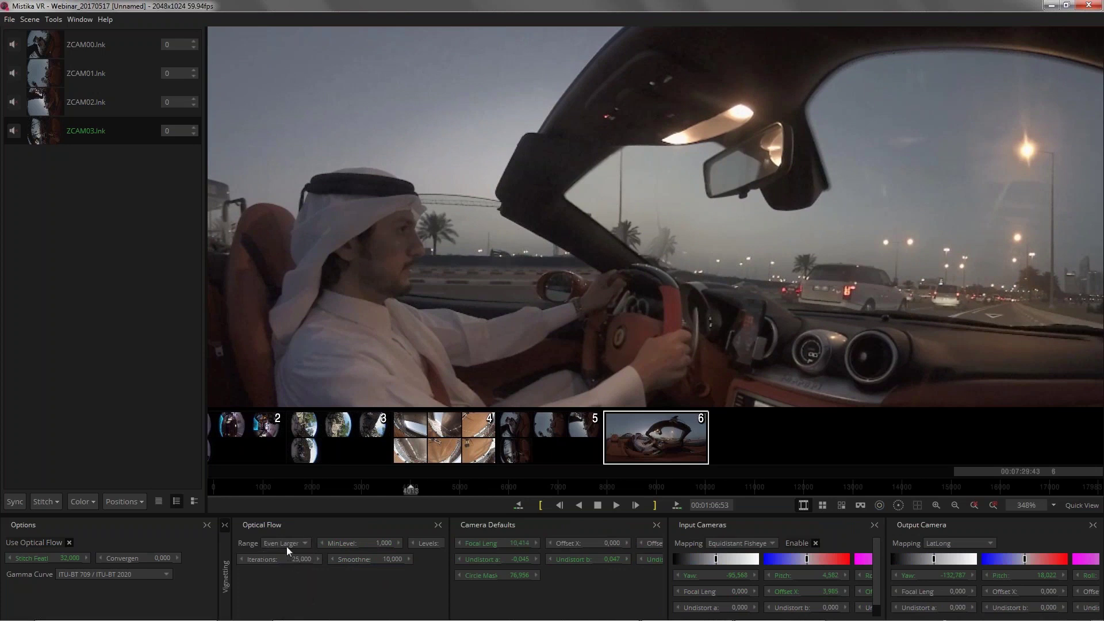
pyautogui.click(288, 544)
pyautogui.click(281, 594)
pyautogui.scroll(-8, 679, 245)
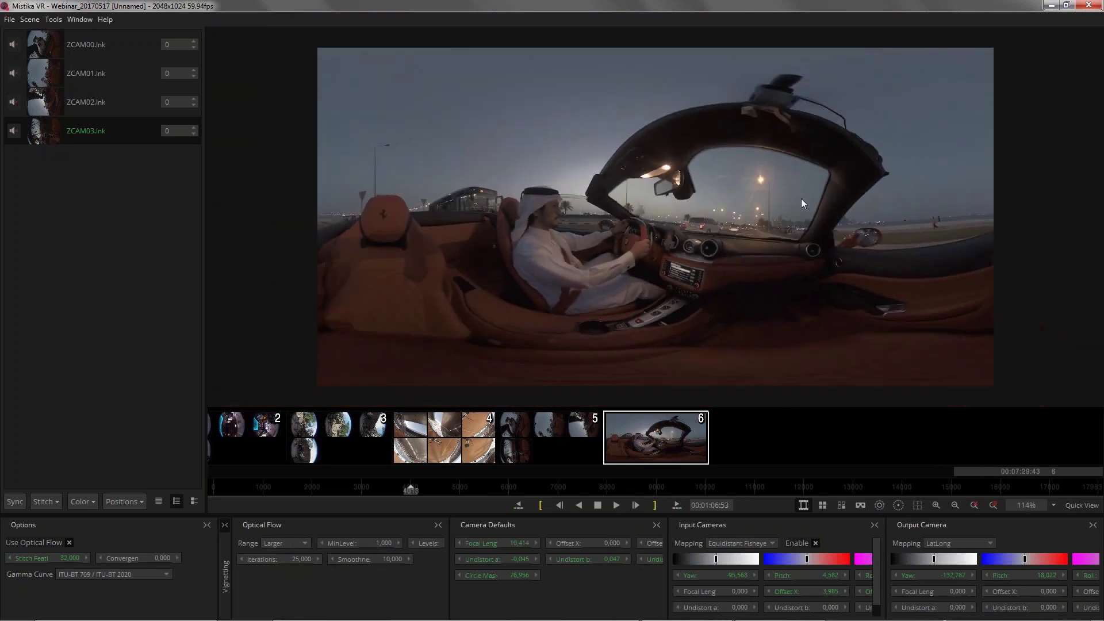
pyautogui.rightClick(797, 200)
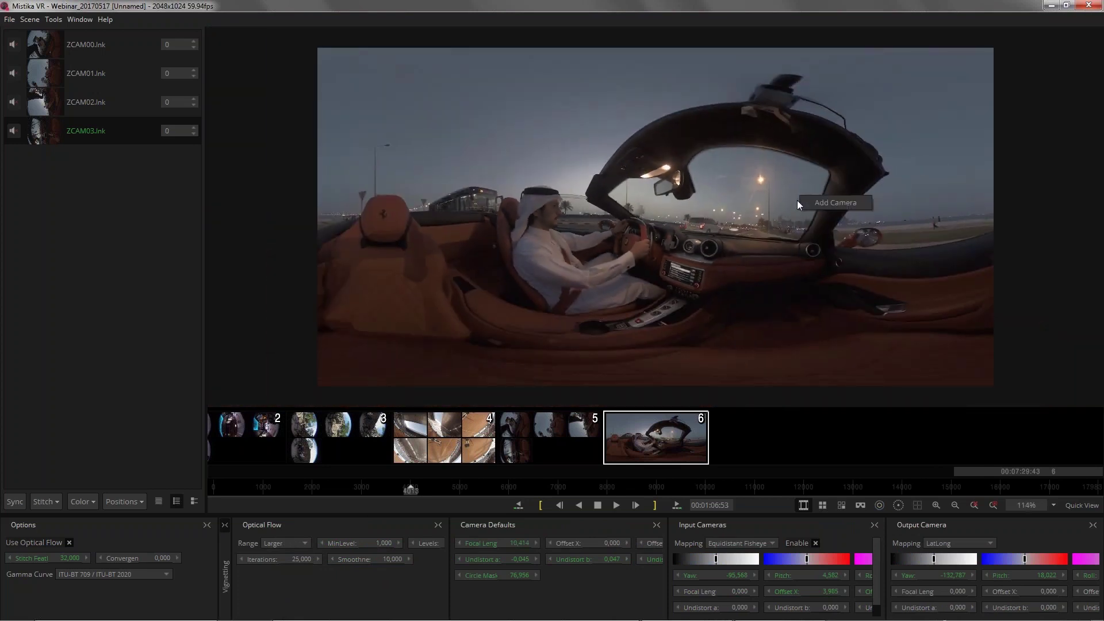
pyautogui.moveTo(802, 185); pyautogui.dragTo(779, 196)
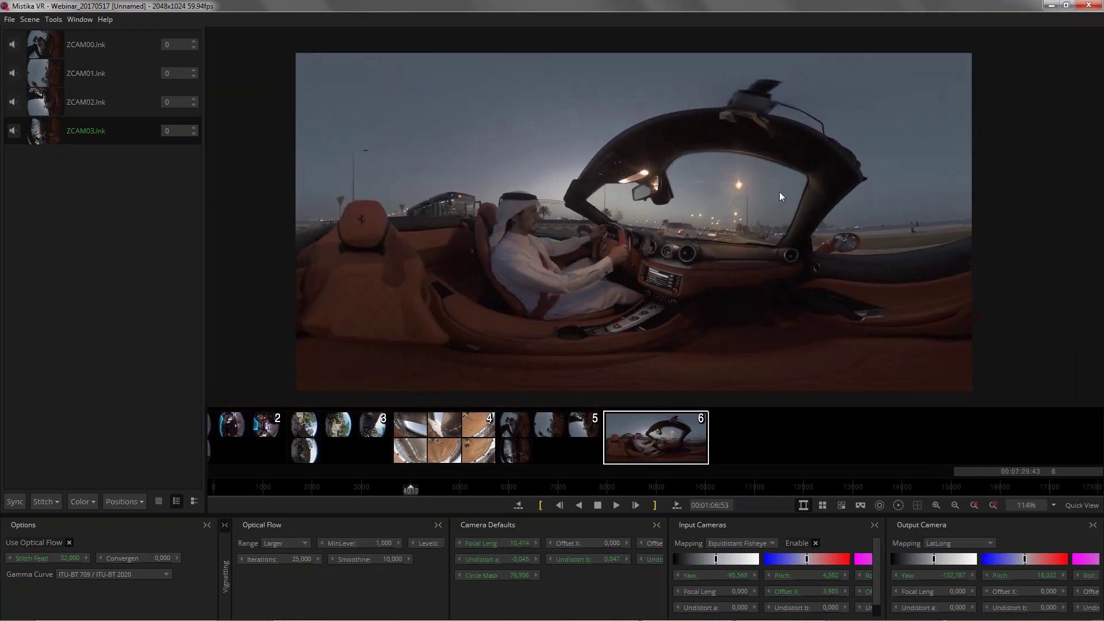
pyautogui.moveTo(559, 243); pyautogui.dragTo(571, 231)
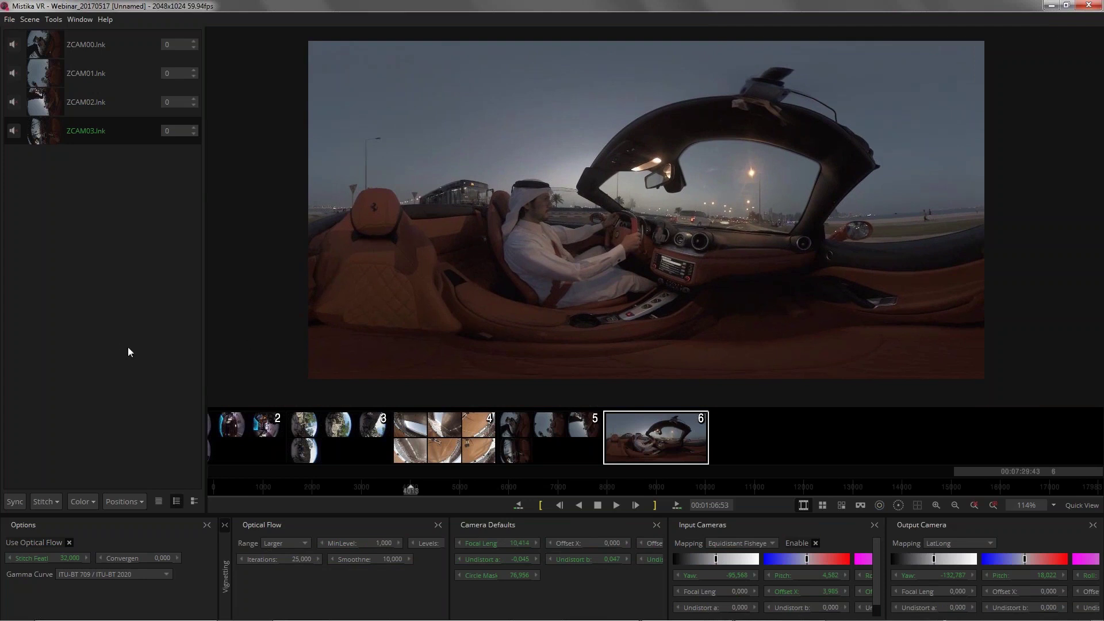
pyautogui.moveTo(721, 156); pyautogui.dragTo(718, 167)
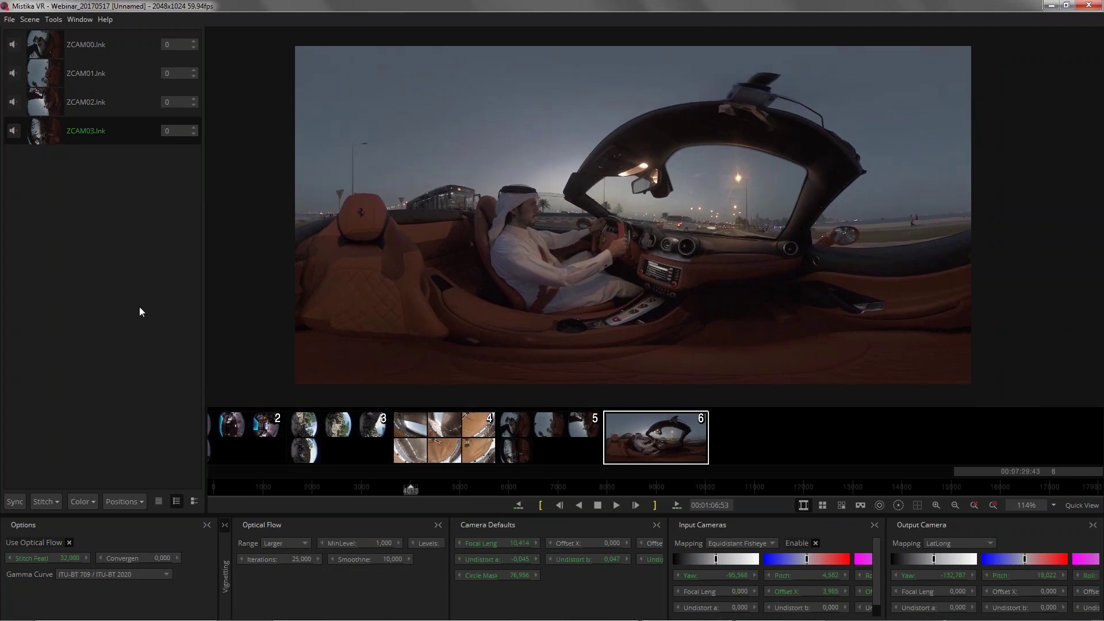
# - Import Beach_360_0050.MP4 from the VR_MEDIA Gear360 folder in the file manager as a new stitch on the timeline
pyautogui.press('super+e')
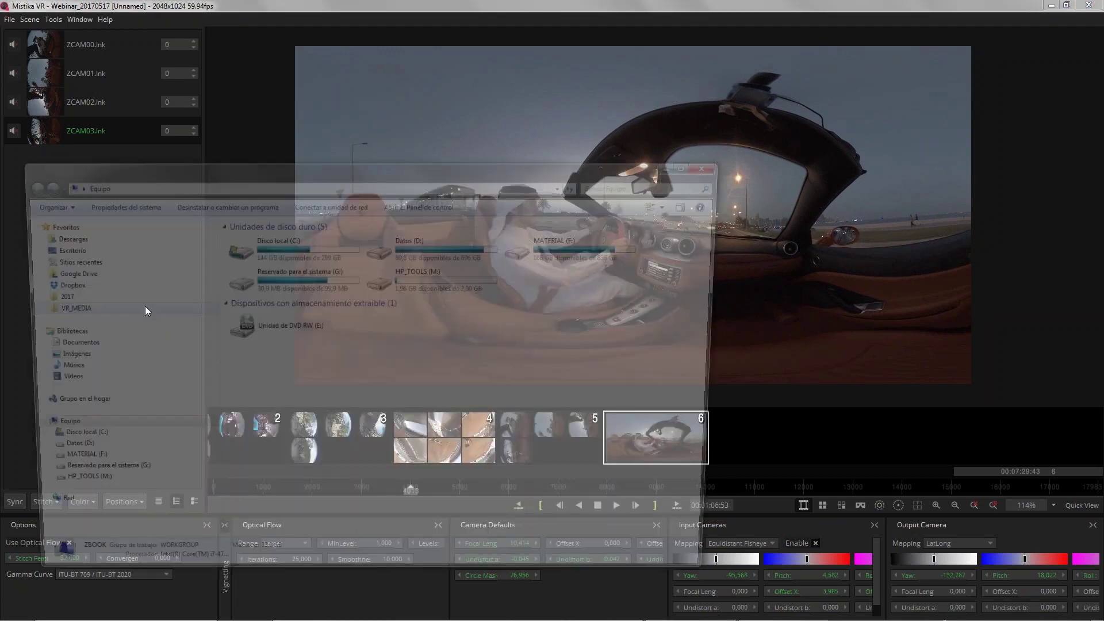
pyautogui.click(136, 310)
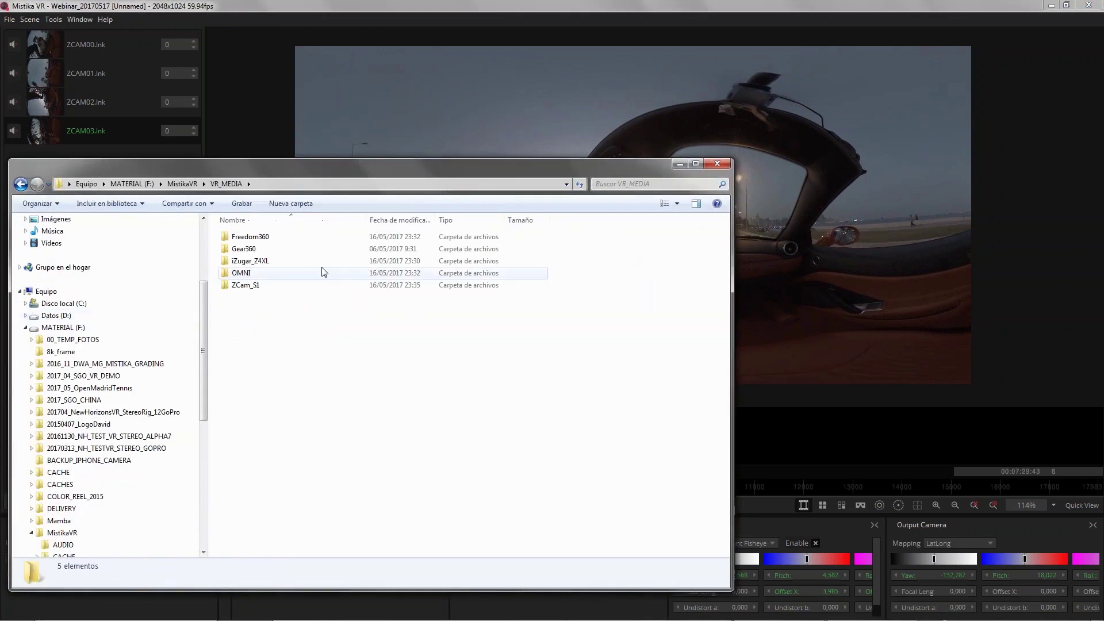
pyautogui.doubleClick(244, 248)
pyautogui.moveTo(370, 168); pyautogui.dragTo(583, 148)
pyautogui.moveTo(475, 203); pyautogui.dragTo(988, 429)
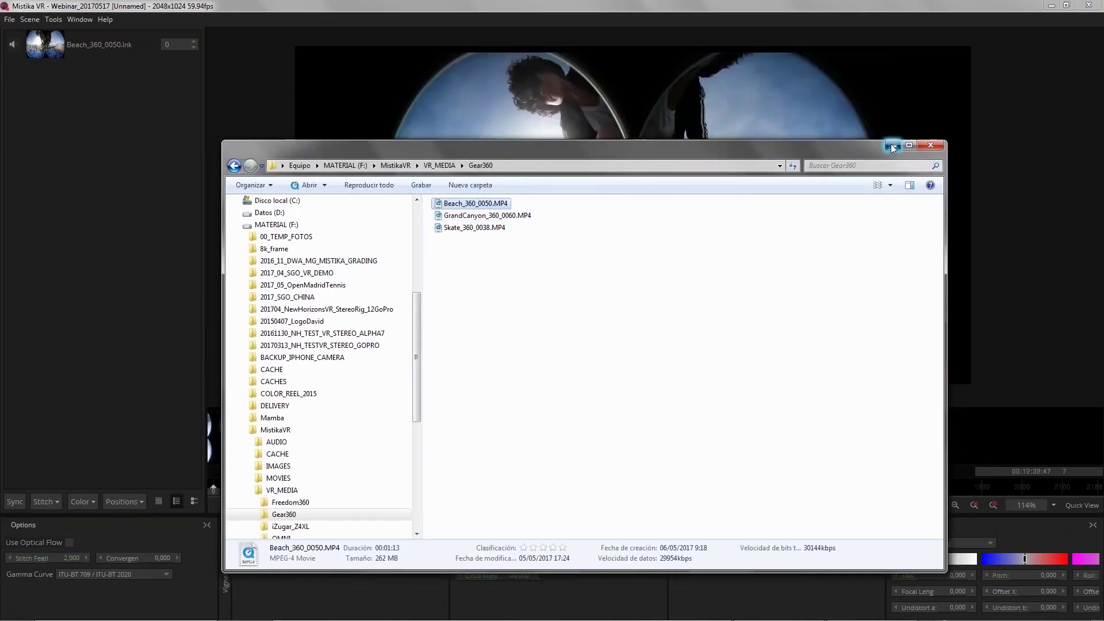
pyautogui.click(892, 146)
# - Load the SansumgGear360.grp camera preset for the beach clip
pyautogui.rightClick(141, 193)
pyautogui.click(184, 277)
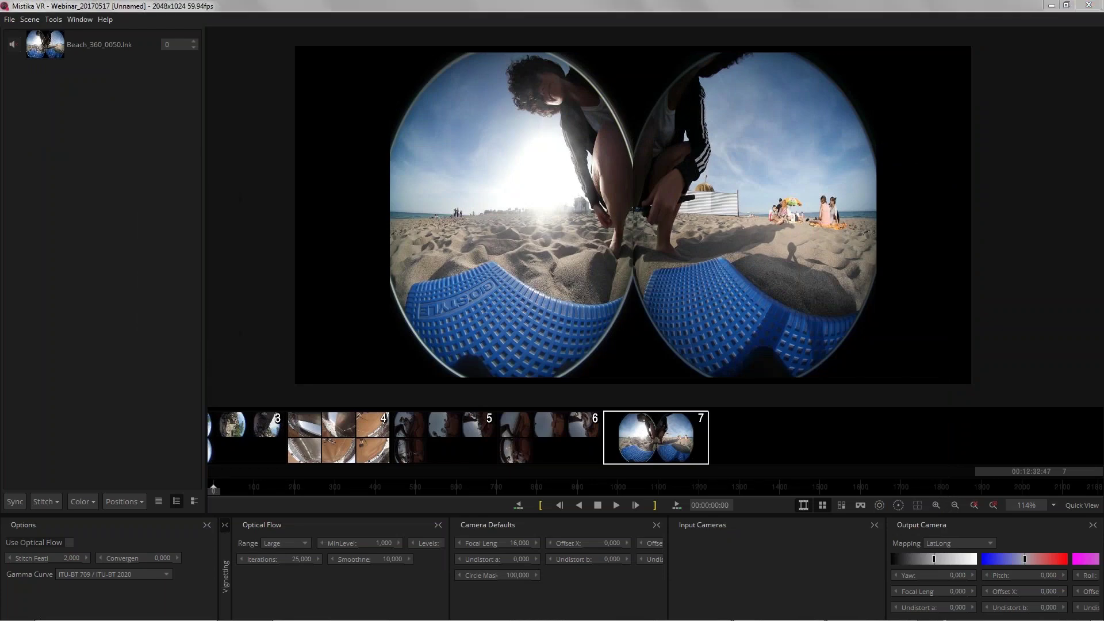
pyautogui.click(507, 188)
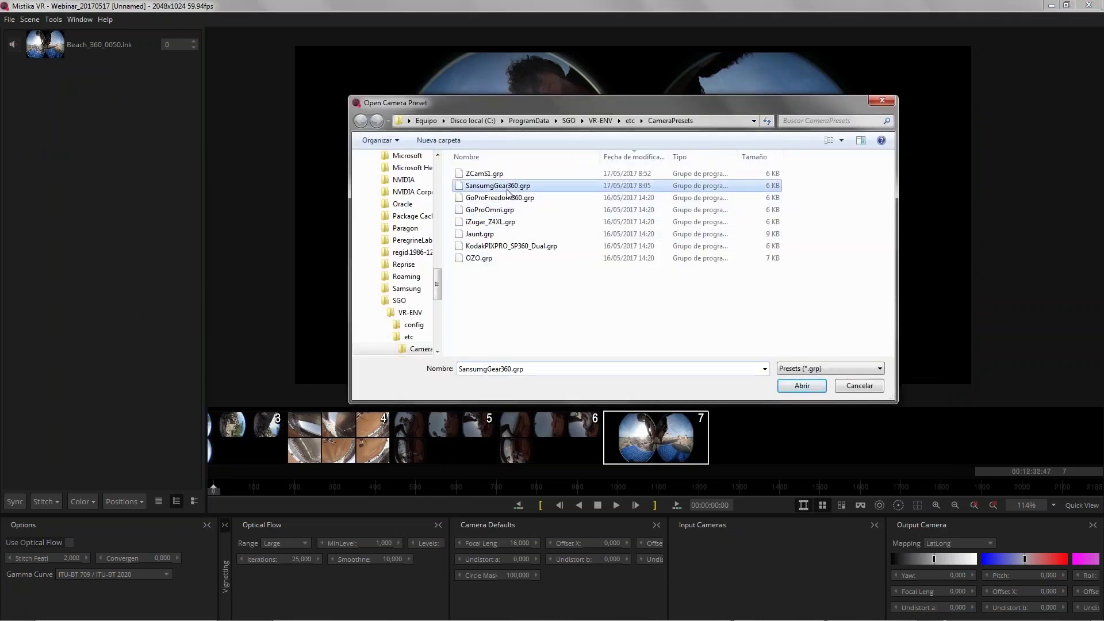
pyautogui.click(801, 385)
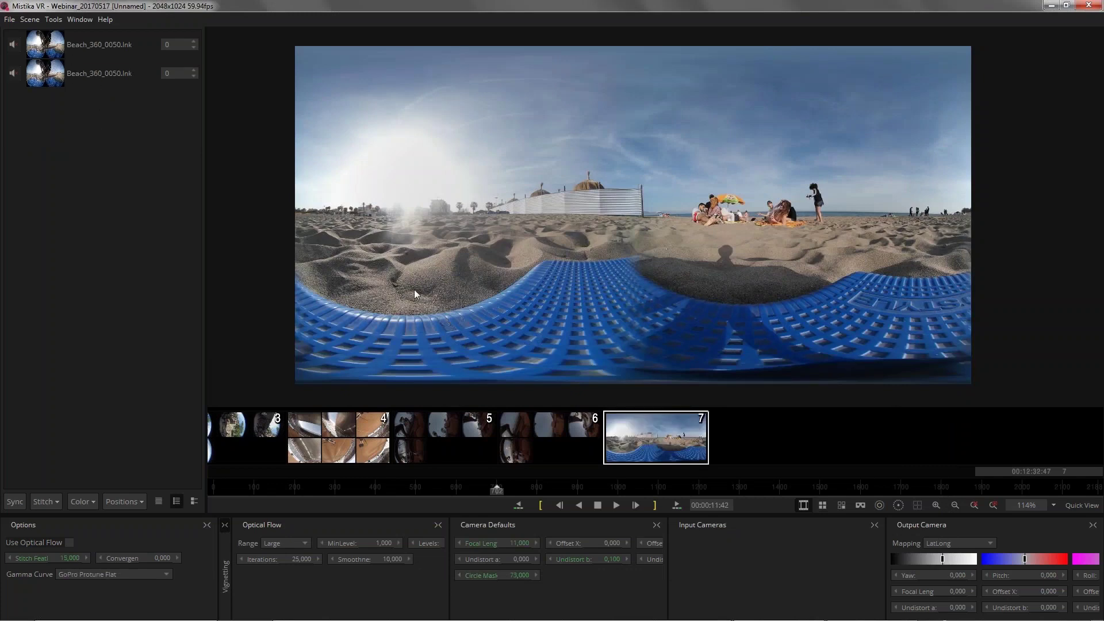
# - At timecode 00:00:12:23, show the seam and feather lines and set the beach stitch's convergence to -0.7
pyautogui.click(512, 491)
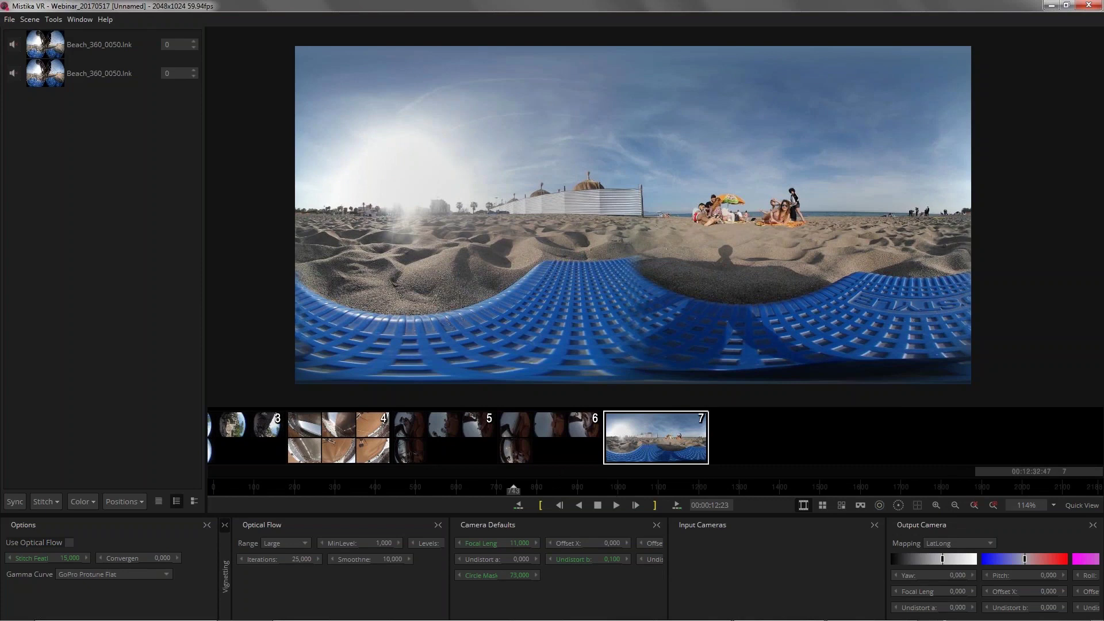
pyautogui.click(899, 506)
pyautogui.scroll(8, 704, 165)
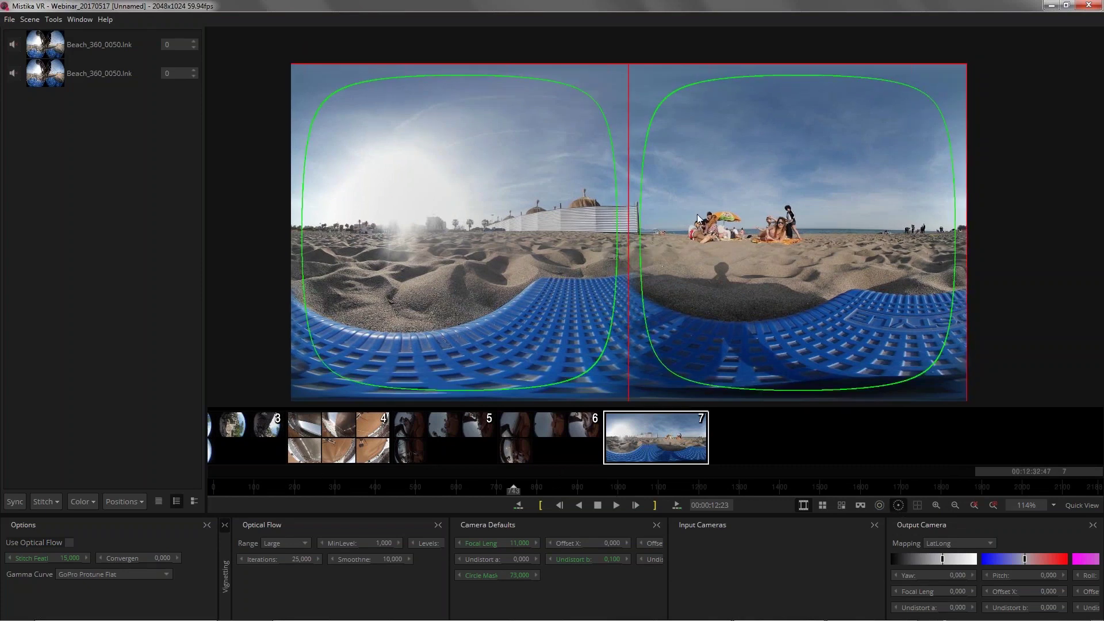
pyautogui.scroll(2, 680, 217)
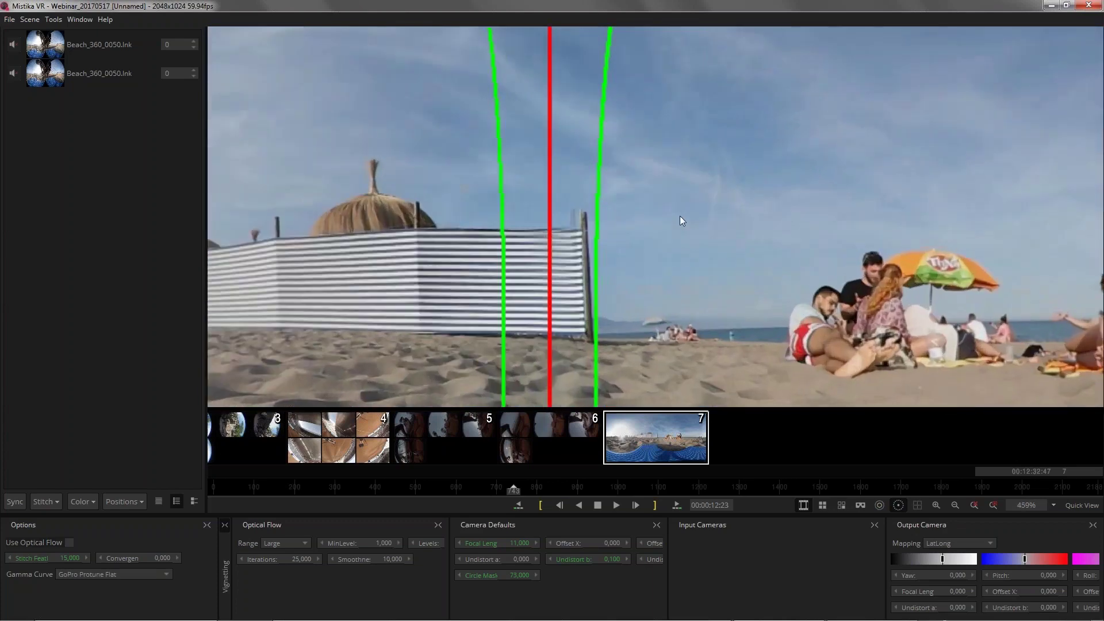
pyautogui.moveTo(170, 557); pyautogui.dragTo(147, 557)
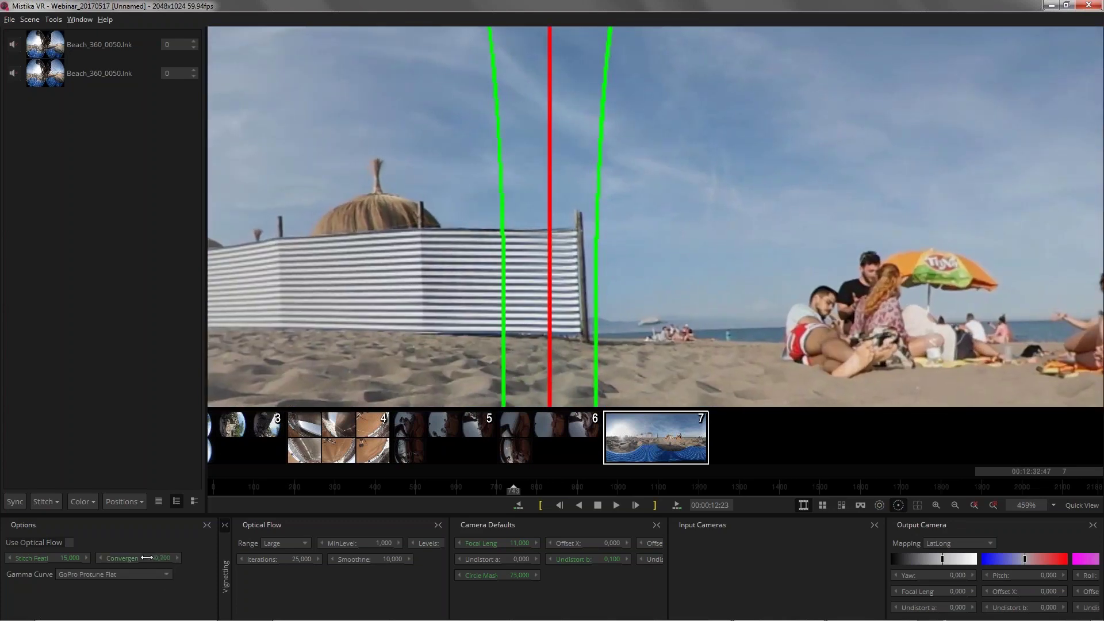
# - Try optical flow on the beach stitch at the seam by the striped windbreak
pyautogui.click(69, 542)
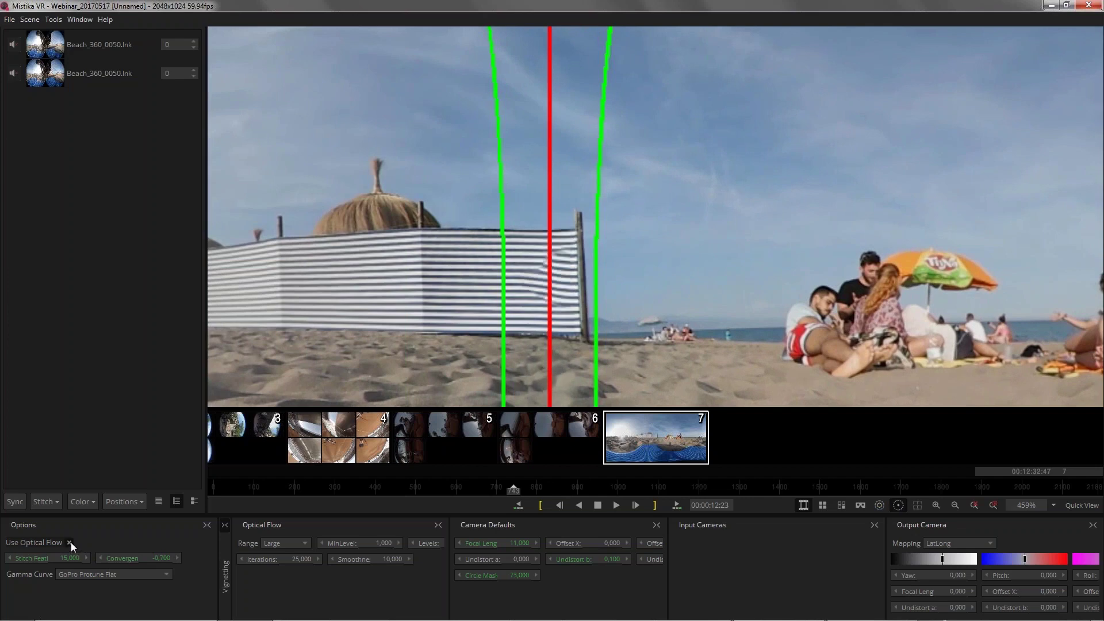
pyautogui.click(70, 542)
pyautogui.moveTo(696, 374); pyautogui.dragTo(657, 197)
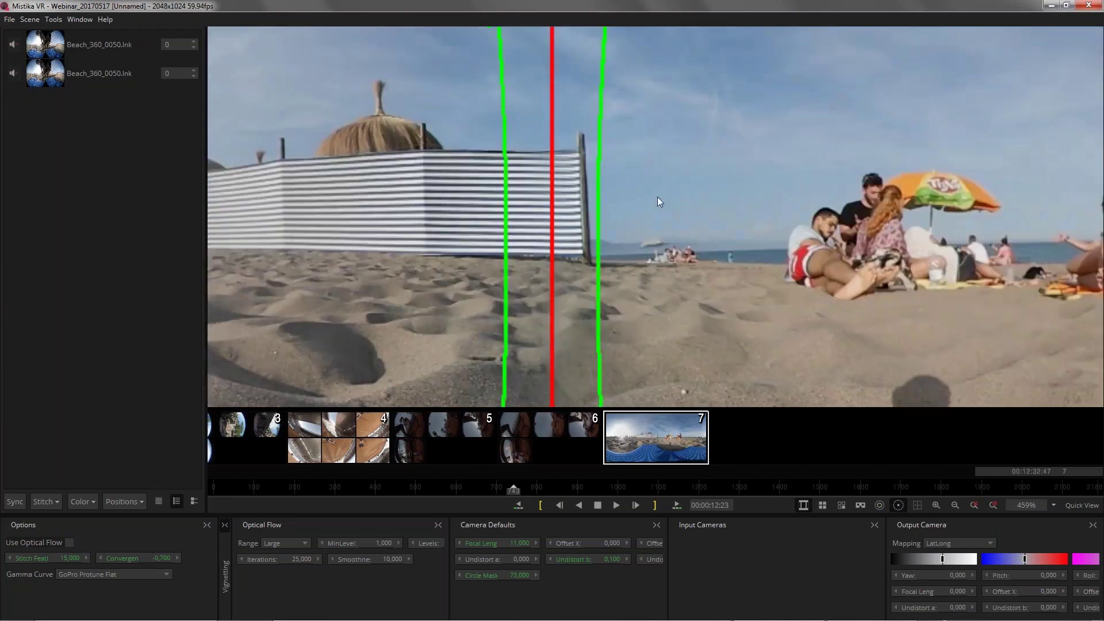
pyautogui.scroll(-8, 744, 177)
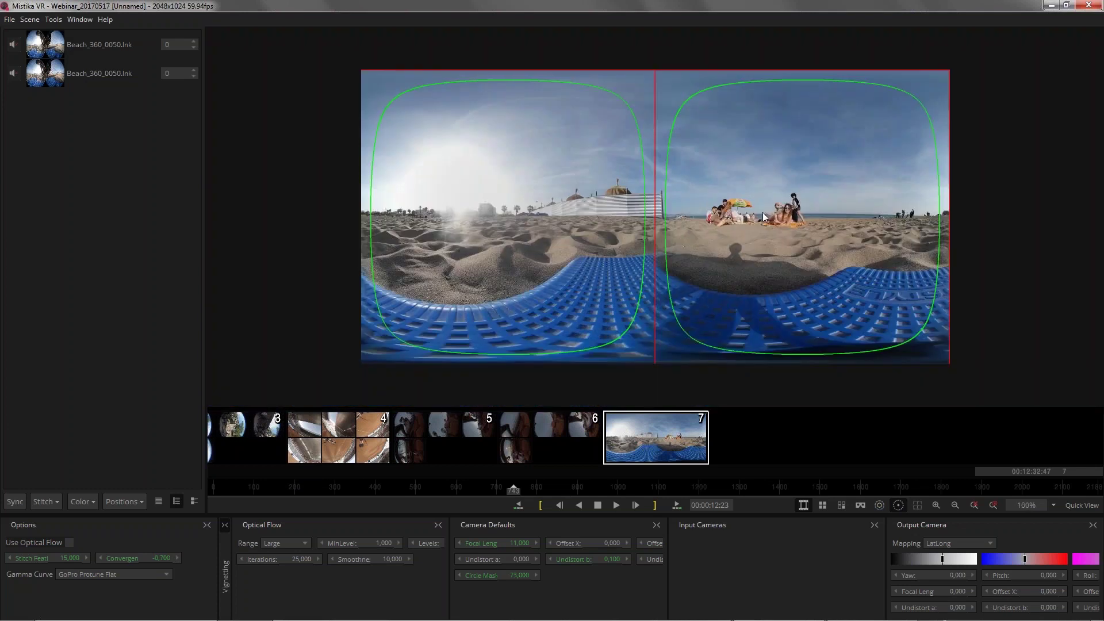
# - Switch to the Z Cam car shot on the timeline and view the single unstitched image of camera ZCAM03
pyautogui.scroll(1, 763, 216)
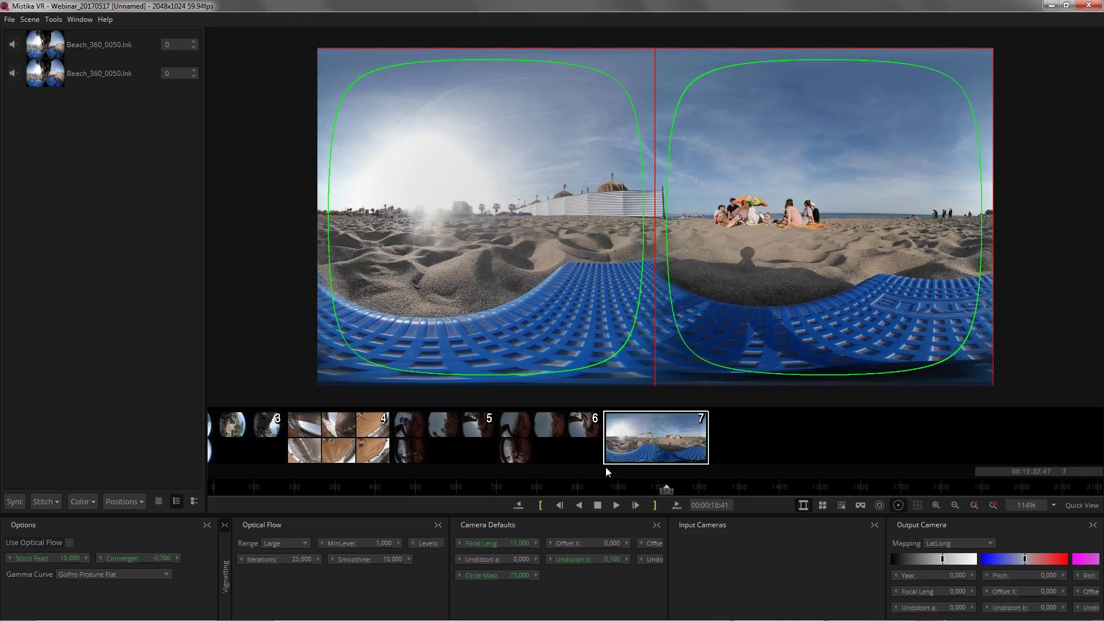
pyautogui.click(563, 454)
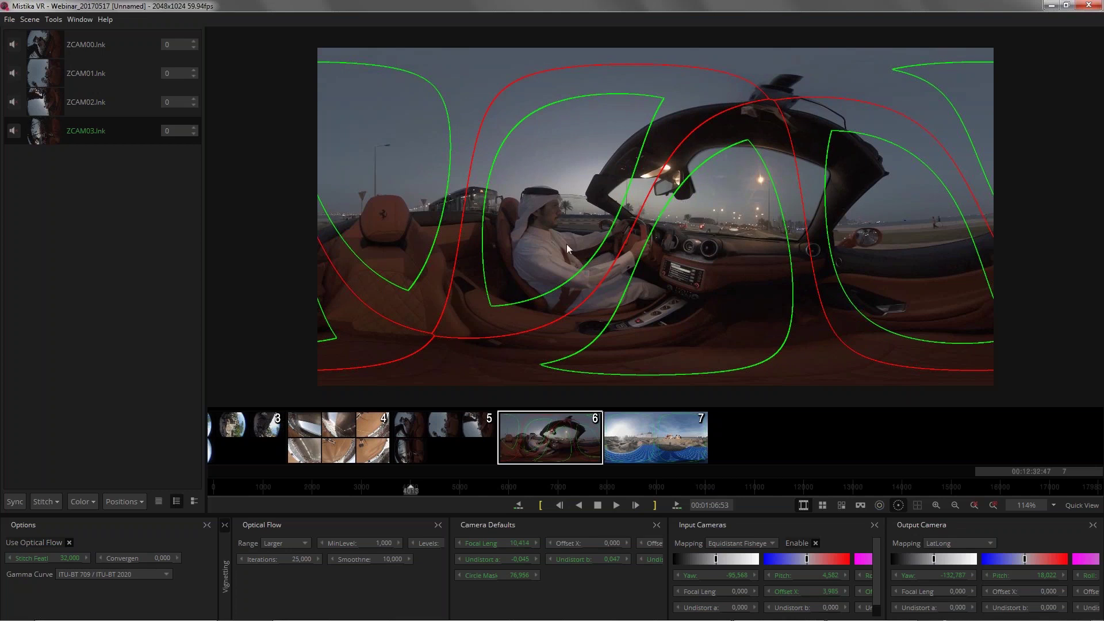
pyautogui.click(841, 505)
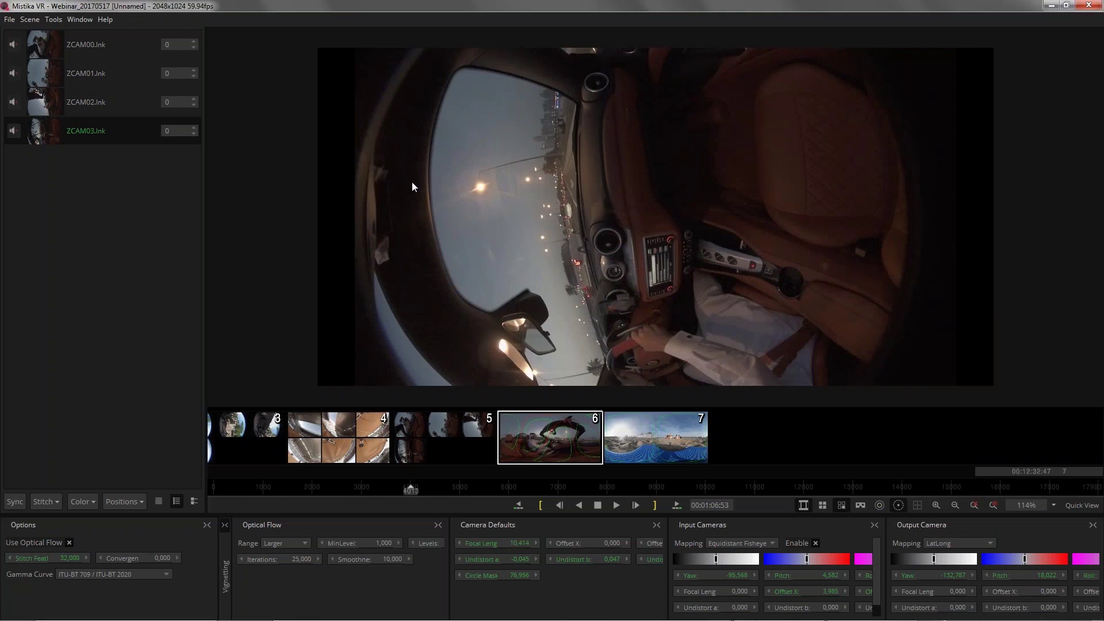
pyautogui.click(1093, 16)
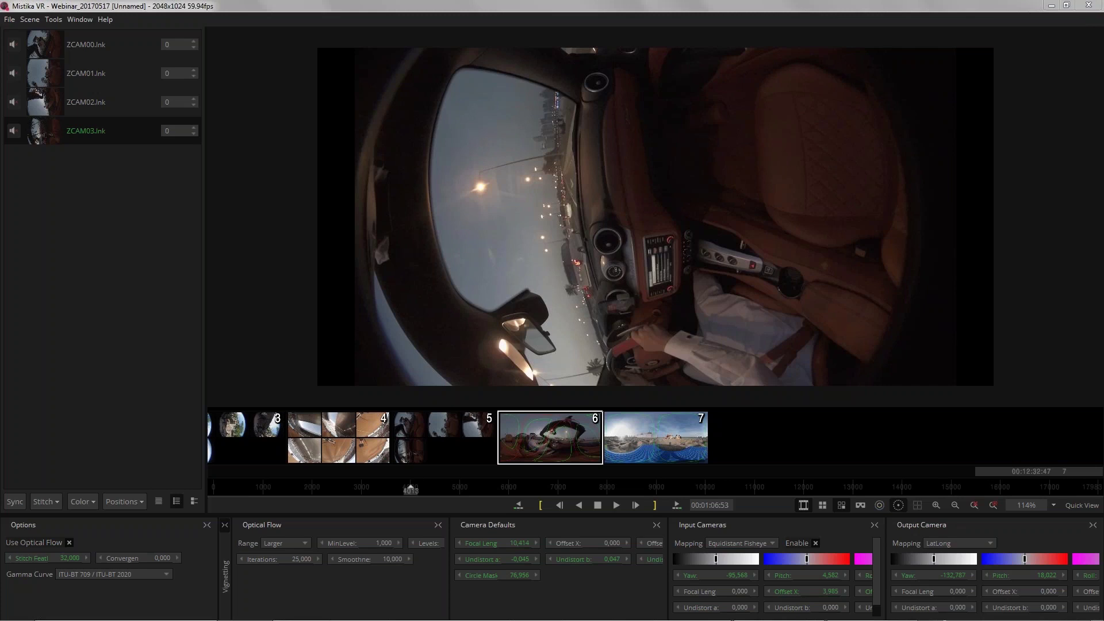
# - Set the Webinar_20170517 project's video format to 8192x4096 in its project settings and acknowledge the notice
pyautogui.click(24, 22)
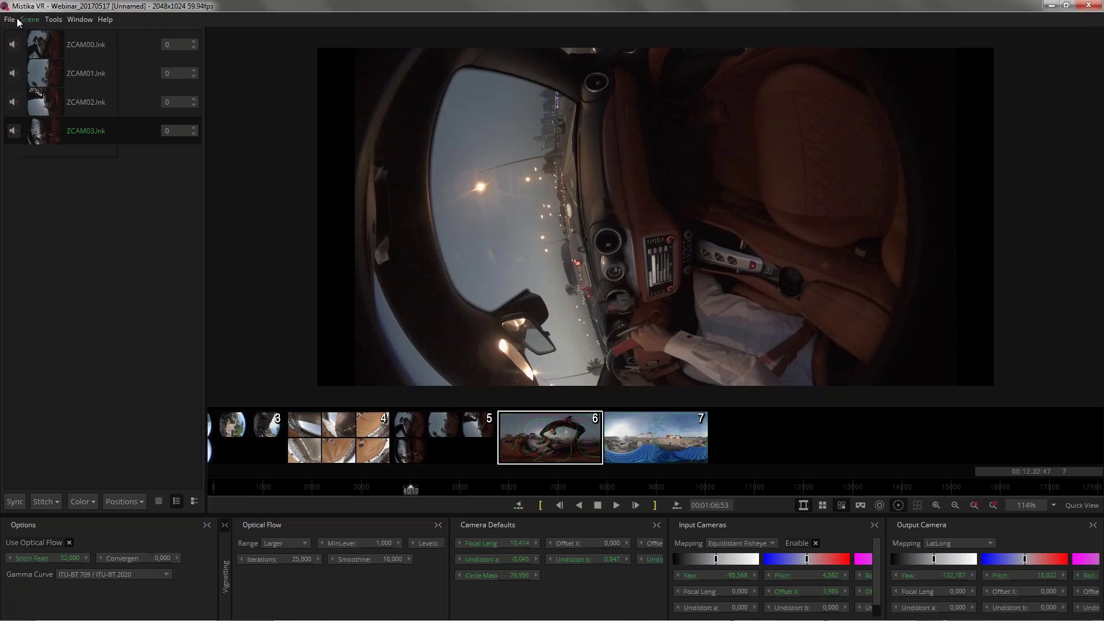
pyautogui.click(20, 35)
pyautogui.click(9, 20)
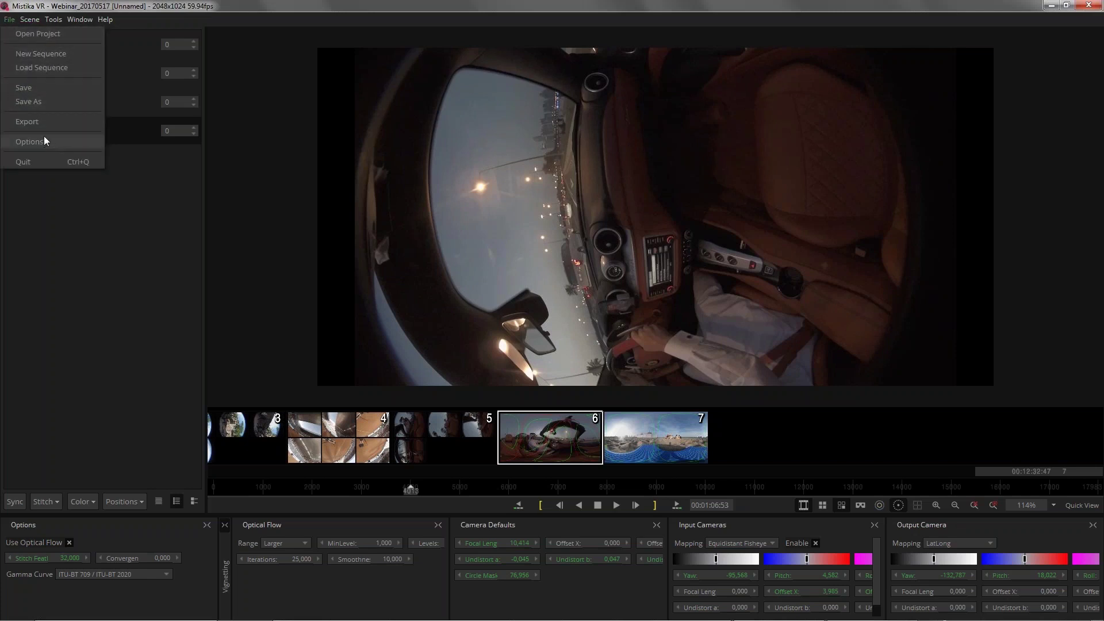
pyautogui.click(36, 33)
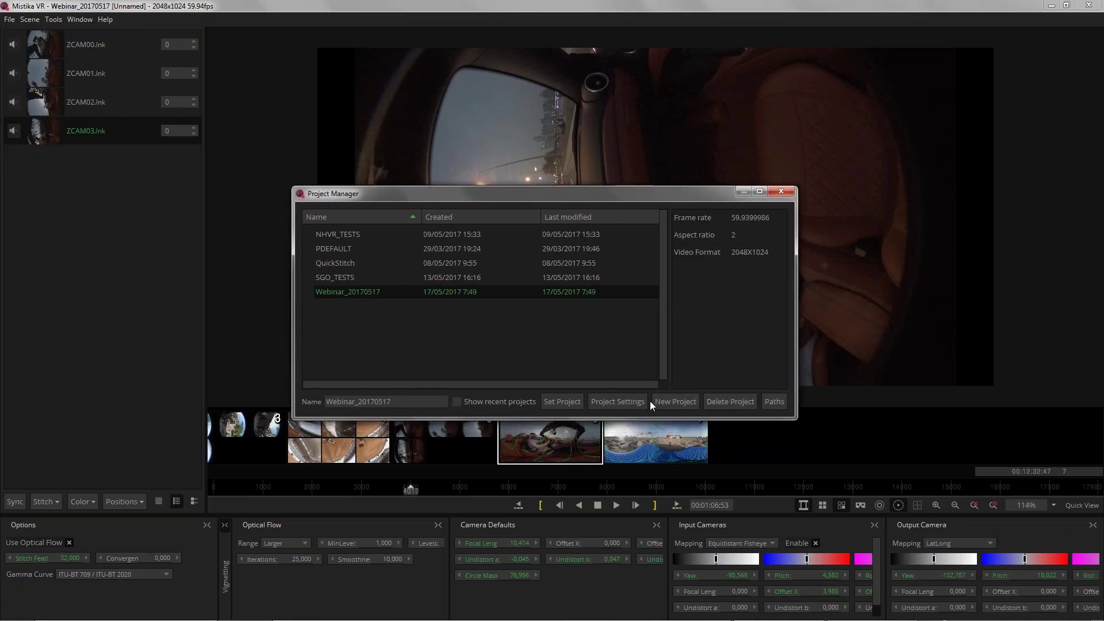
pyautogui.click(619, 401)
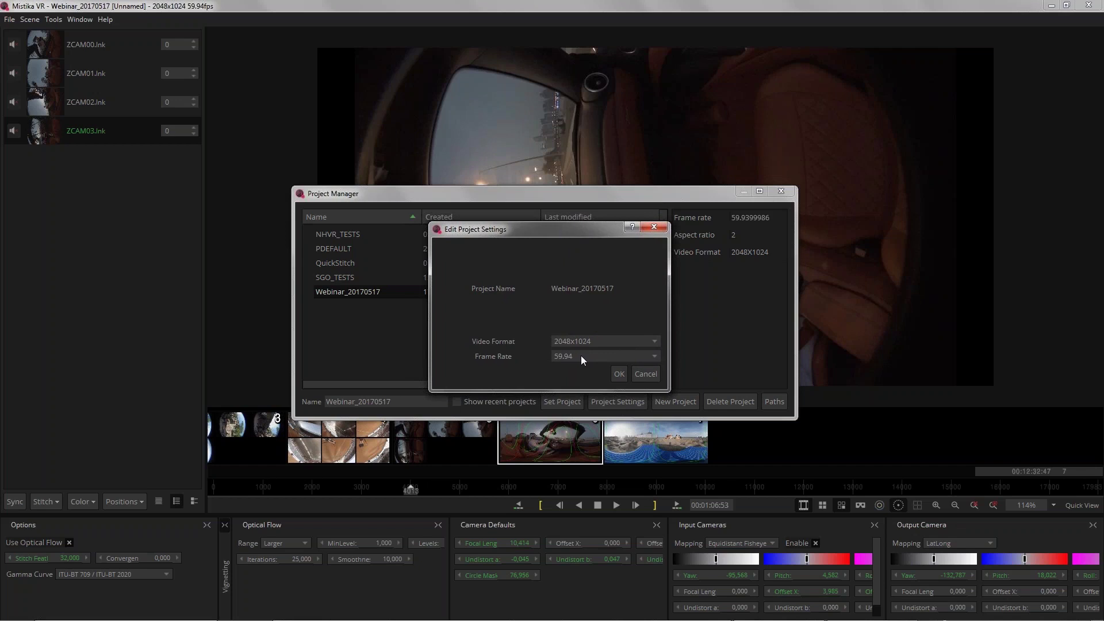
pyautogui.click(654, 342)
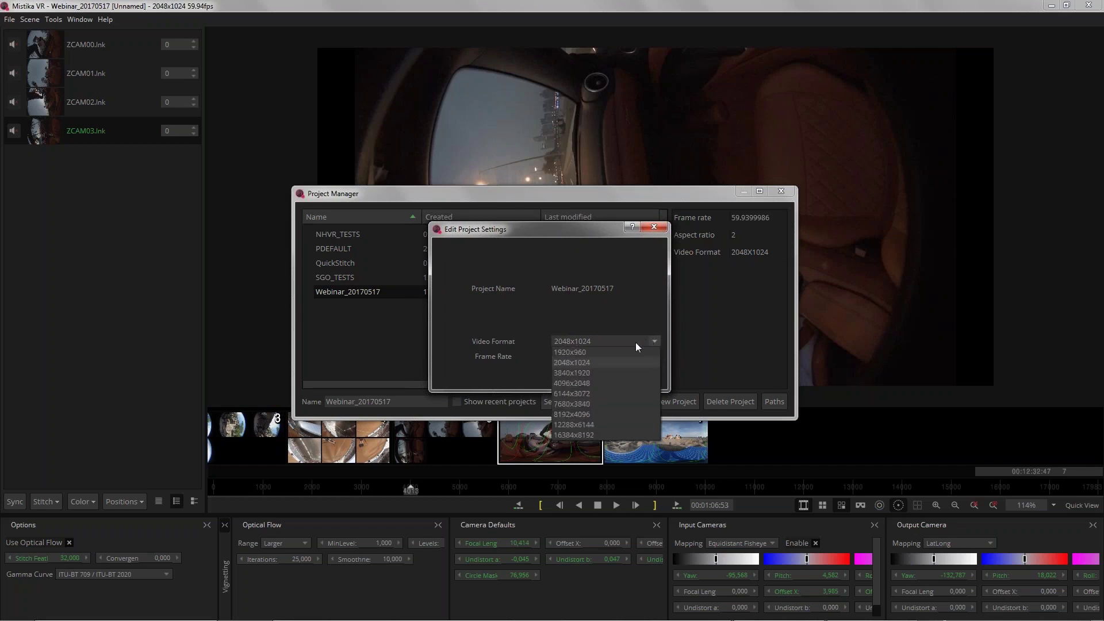
pyautogui.click(580, 362)
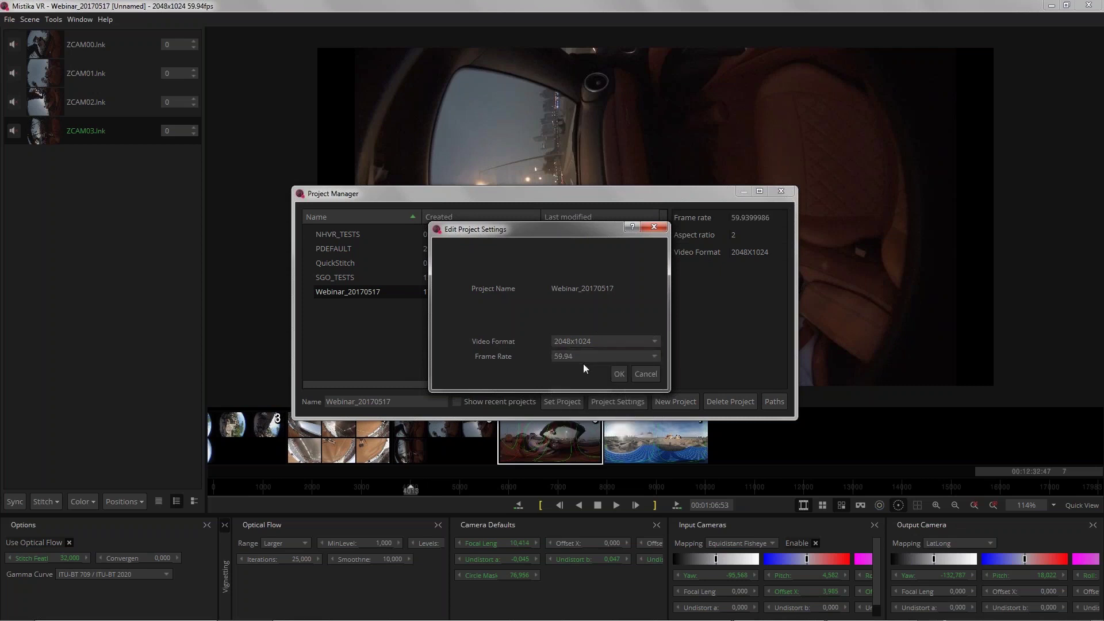
pyautogui.moveTo(567, 227); pyautogui.dragTo(570, 222)
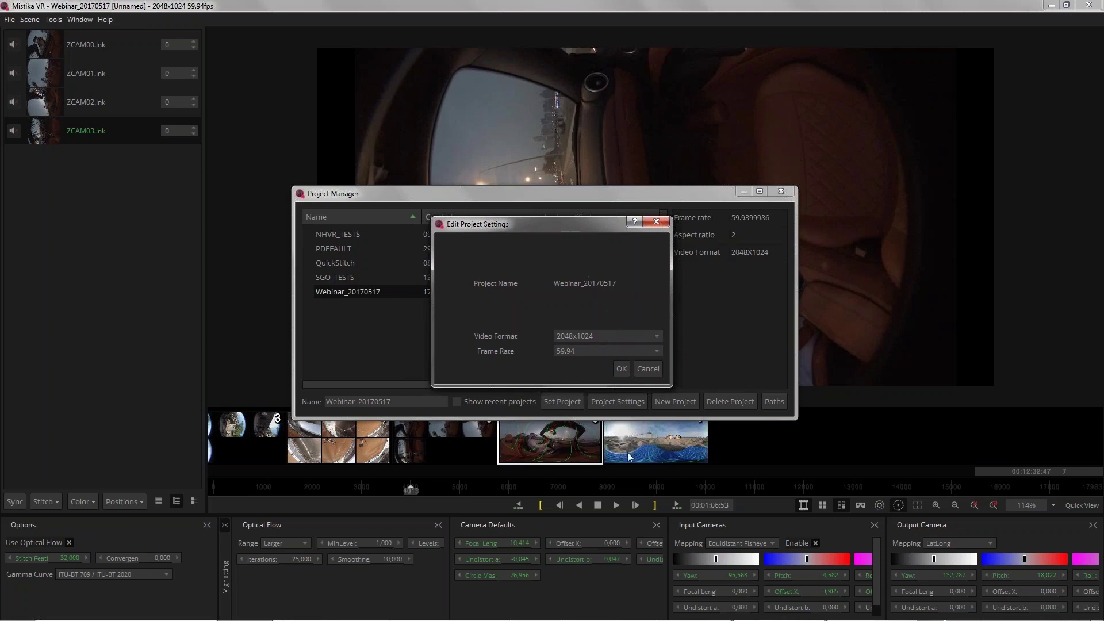
pyautogui.click(613, 336)
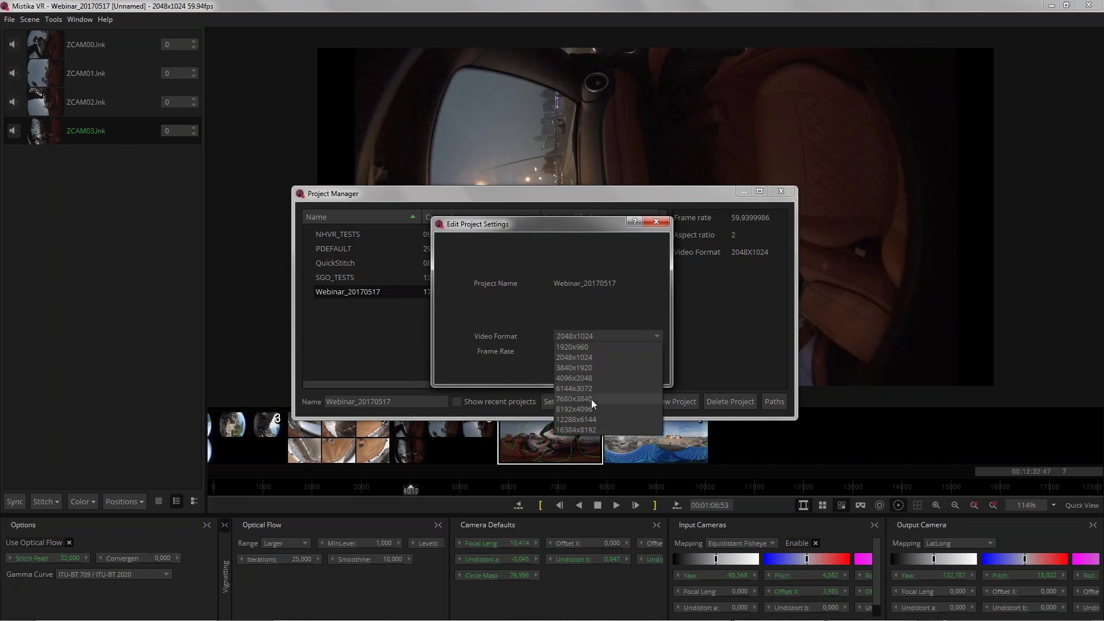
pyautogui.click(582, 409)
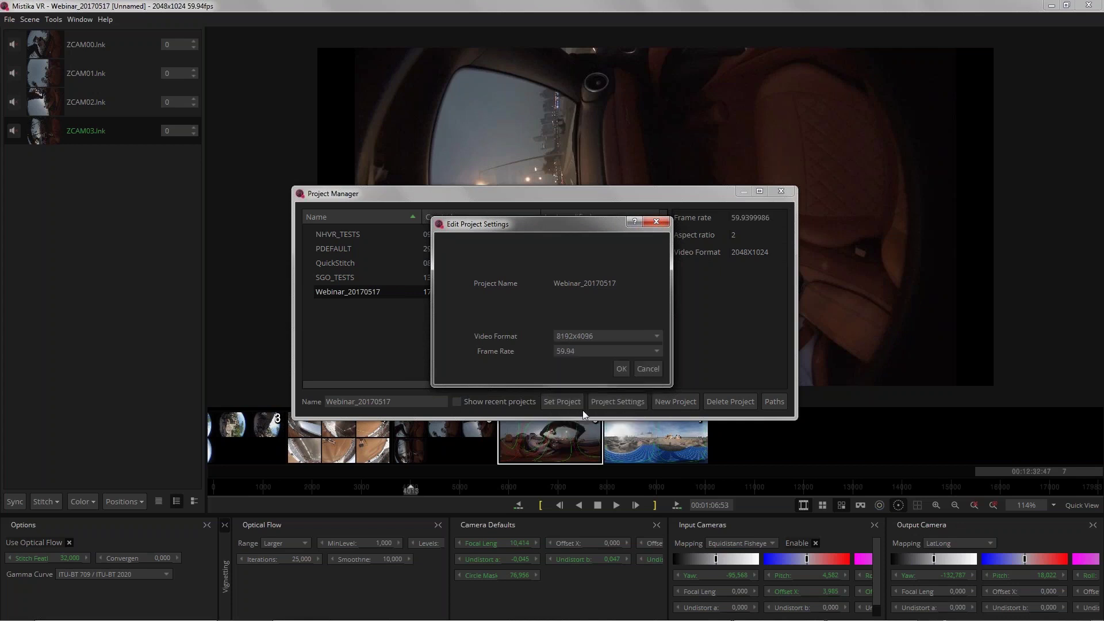
pyautogui.click(621, 368)
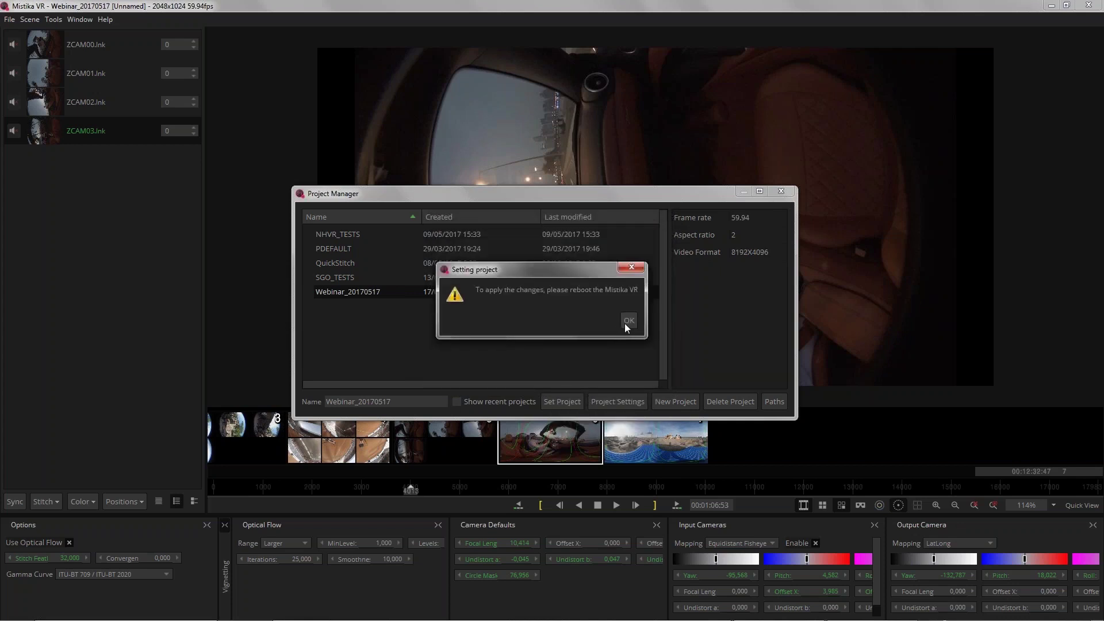
pyautogui.click(626, 322)
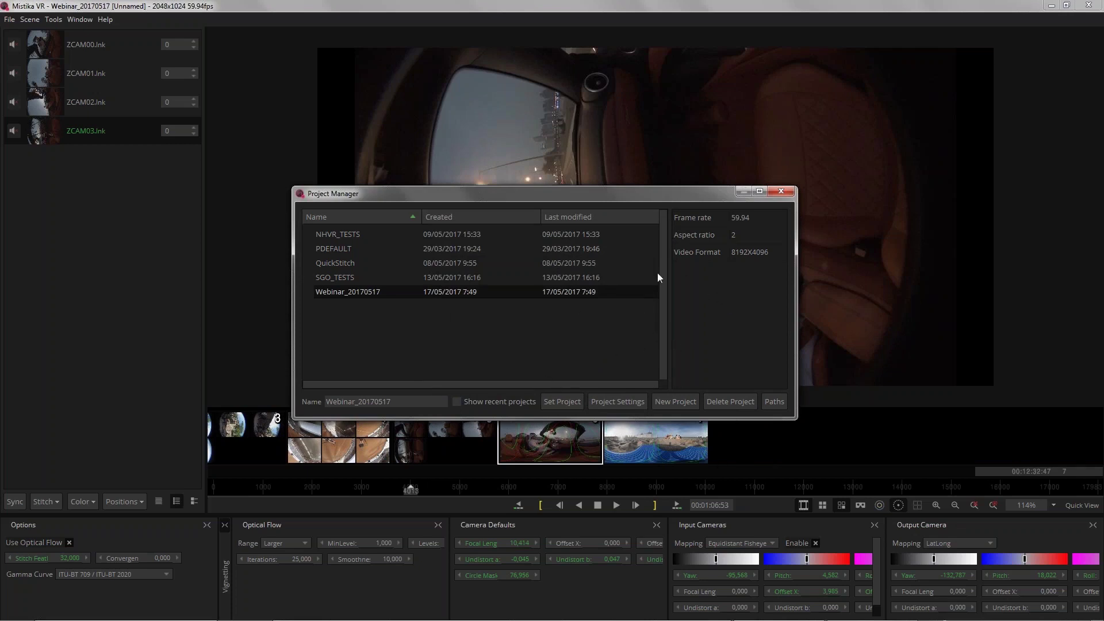
# - Review the Webinar_20170517 project's video format and frame rate, cancel its settings and close the Project Manager
pyautogui.click(622, 402)
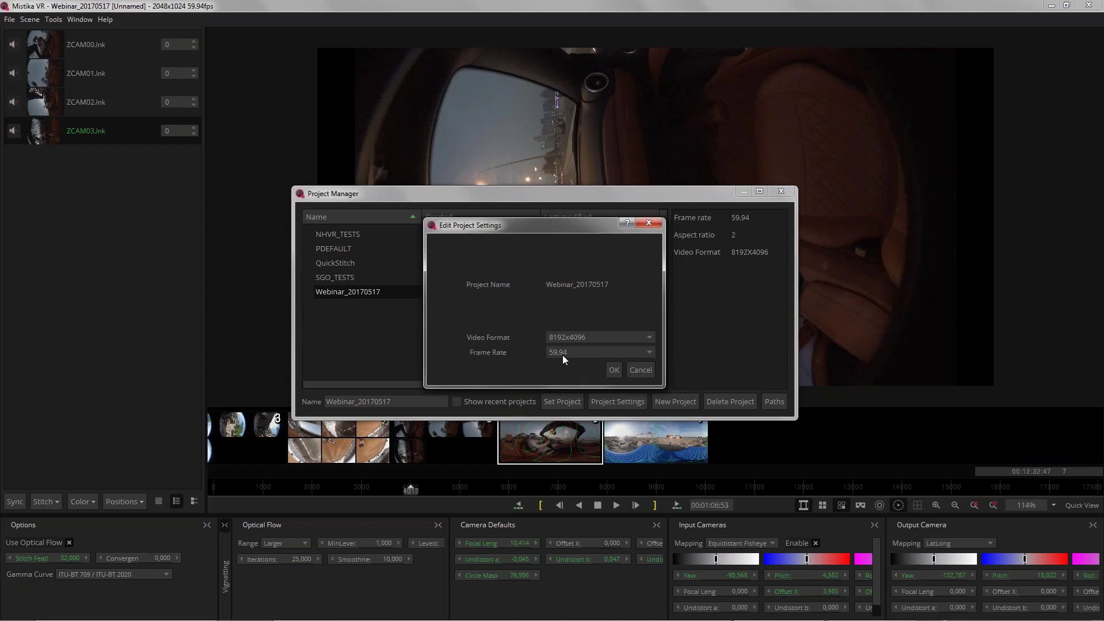
pyautogui.moveTo(553, 224)
pyautogui.mouseDown()
pyautogui.moveTo(555, 214)
pyautogui.moveTo(564, 227)
pyautogui.mouseUp()
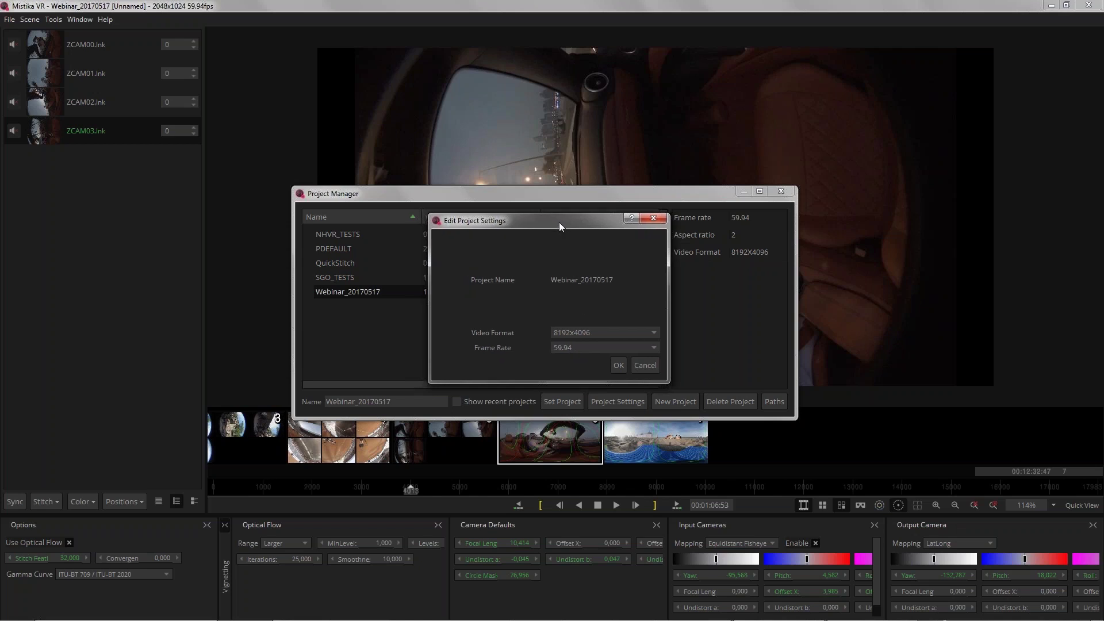
pyautogui.moveTo(560, 223); pyautogui.dragTo(569, 224)
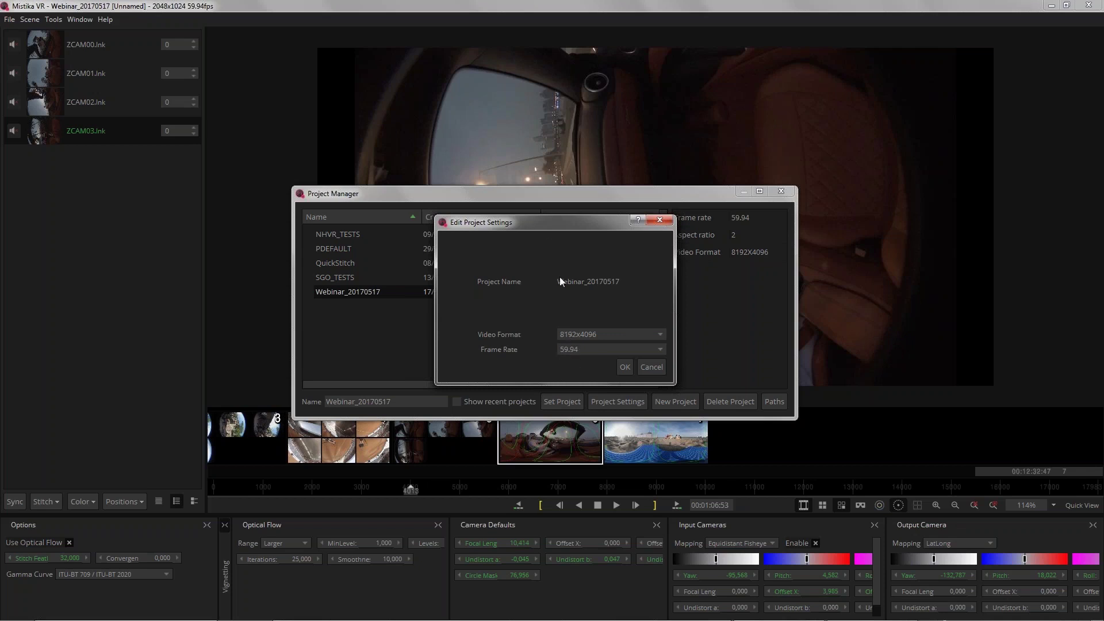
pyautogui.moveTo(547, 225); pyautogui.dragTo(550, 226)
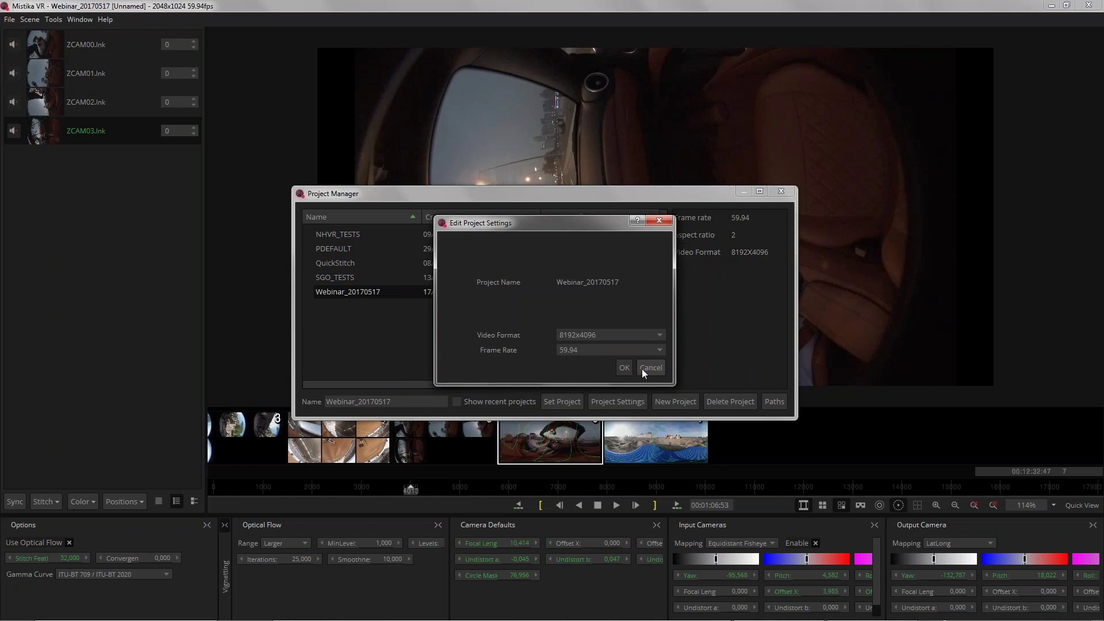
pyautogui.click(650, 369)
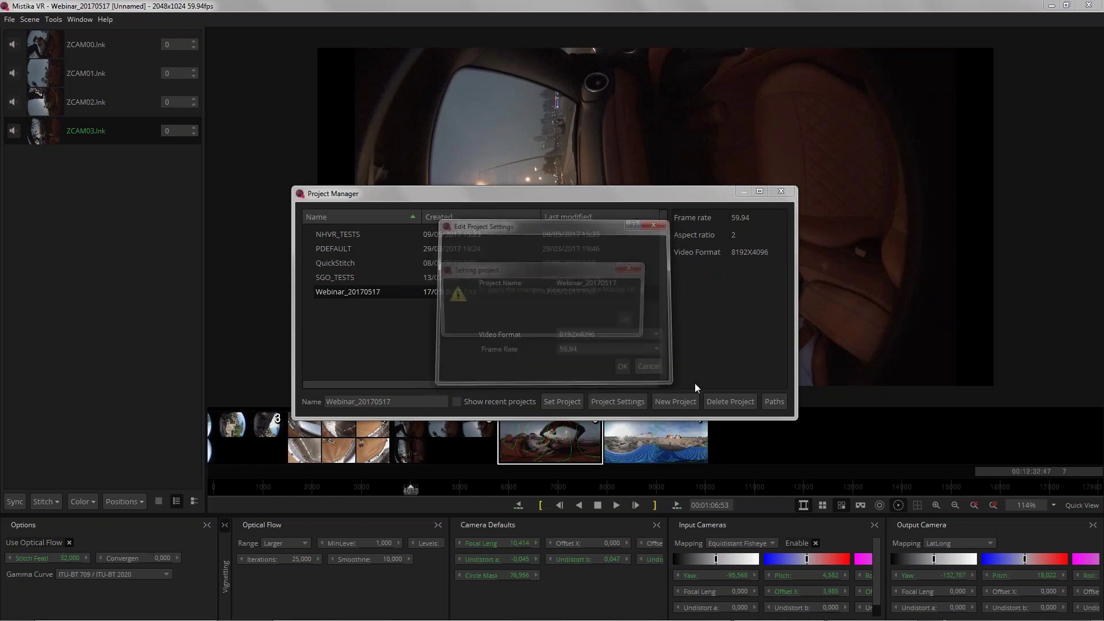
pyautogui.click(628, 318)
pyautogui.click(779, 196)
# - Enter v1_60fps as the name for saving the sequence in the DATA folder, and cancel the save
pyautogui.click(10, 19)
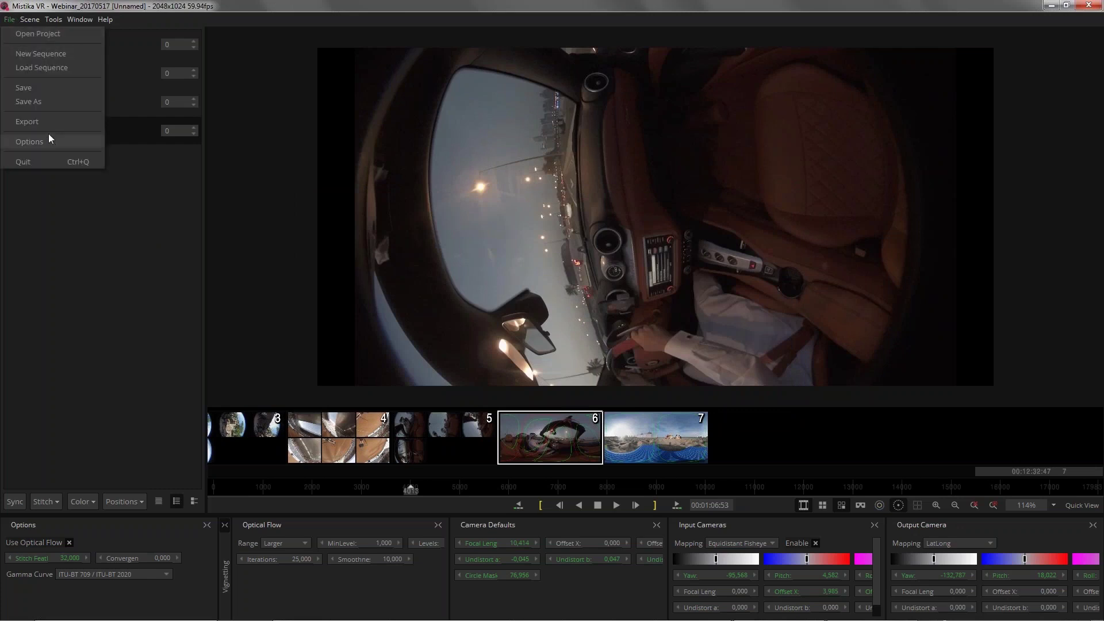
pyautogui.click(28, 101)
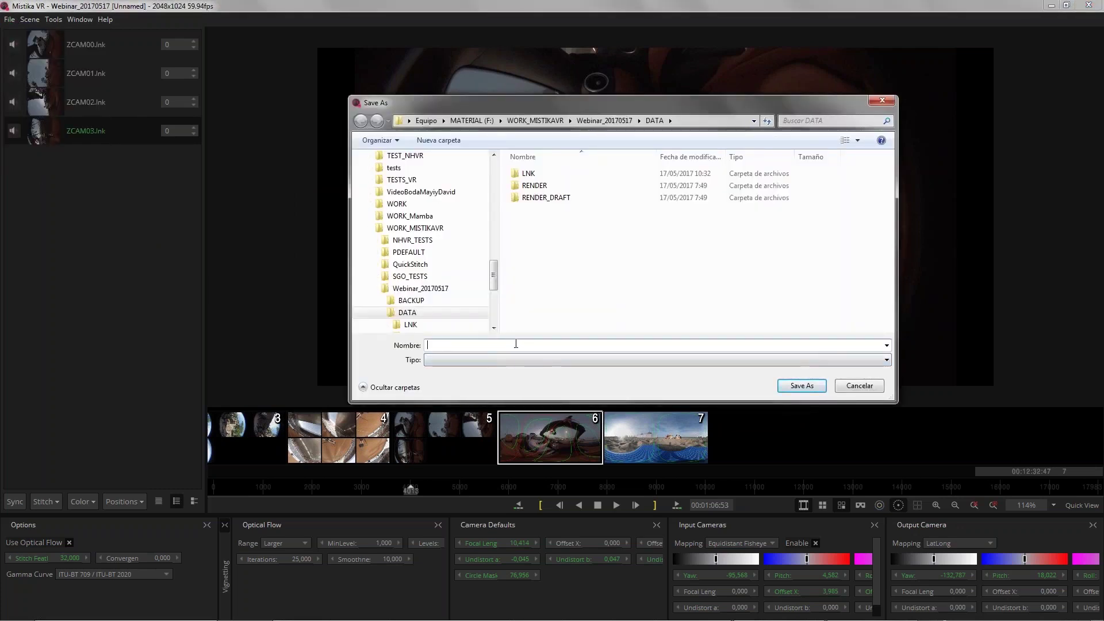
pyautogui.write('v1_59')
pyautogui.press('BackSpace')
pyautogui.write('60fps')
pyautogui.moveTo(598, 106)
pyautogui.mouseDown()
pyautogui.moveTo(577, 126)
pyautogui.moveTo(595, 107)
pyautogui.mouseUp()
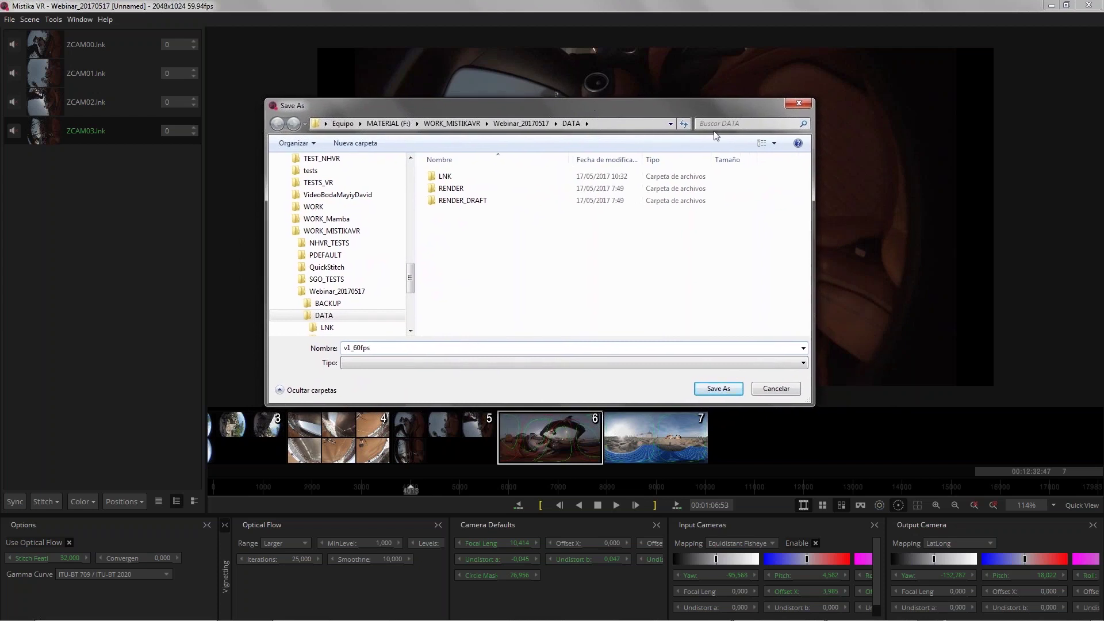
pyautogui.click(802, 105)
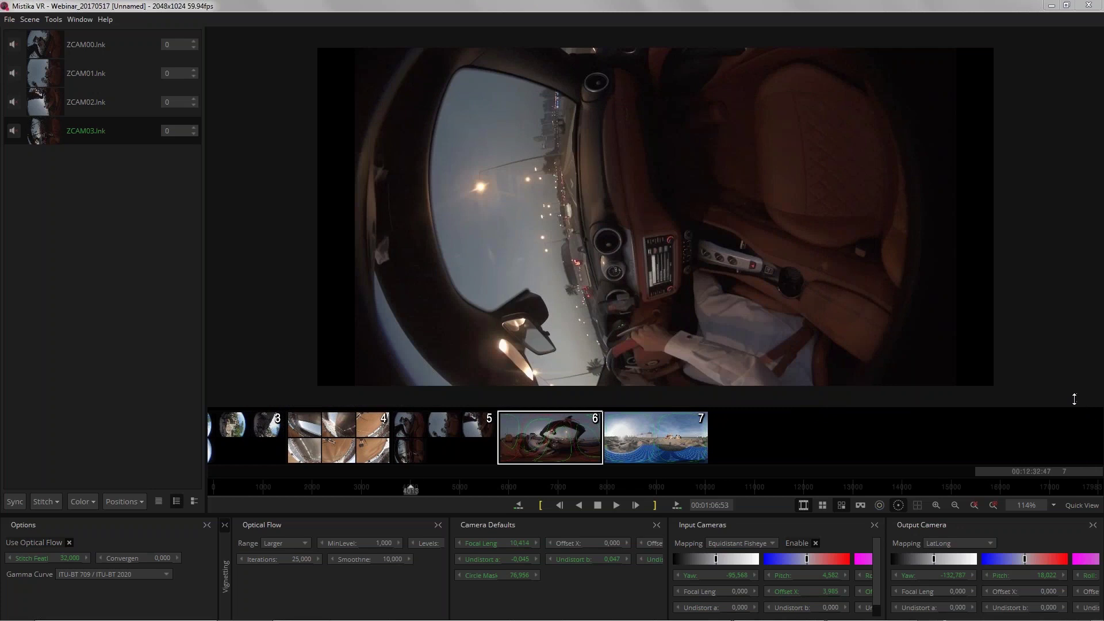
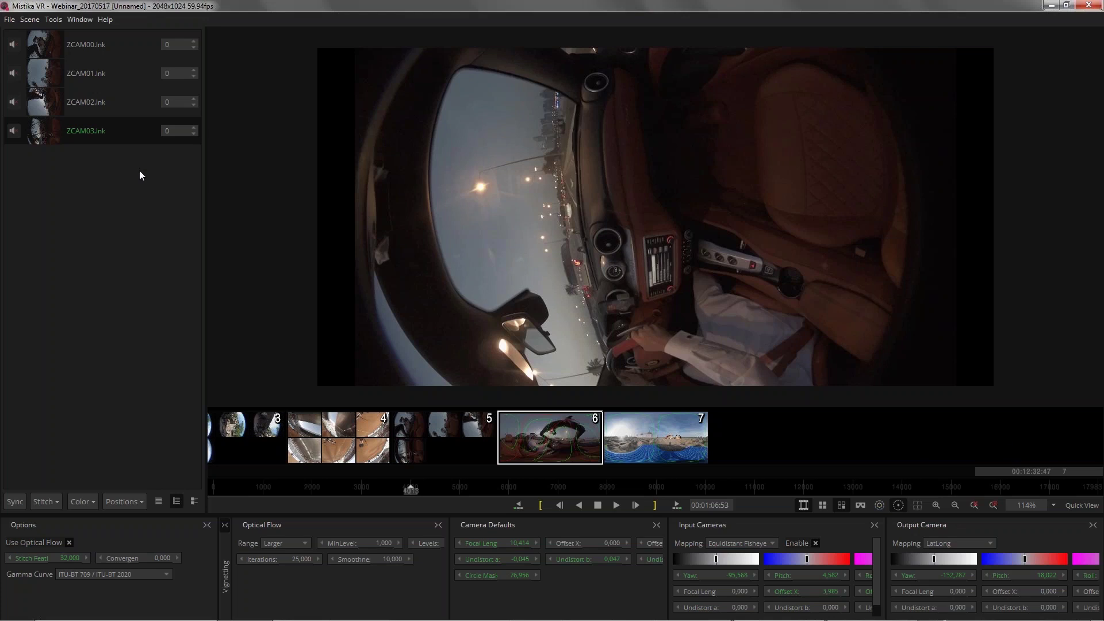
# - Set the export scope to All Shots in the export options, and dismiss the dialog without exporting
pyautogui.click(12, 20)
pyautogui.click(39, 123)
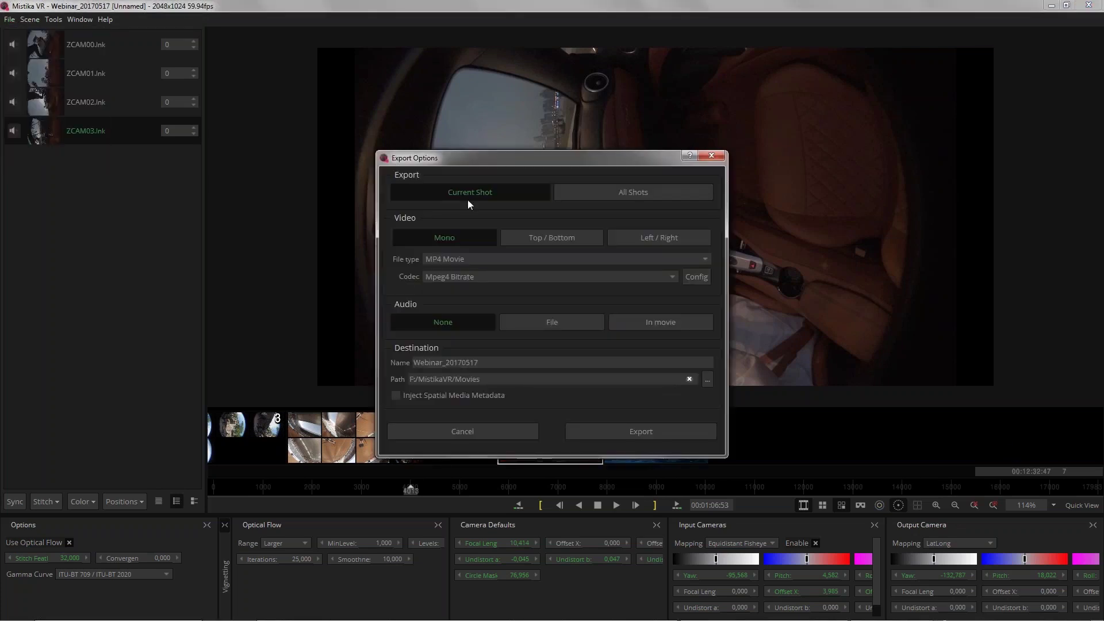
pyautogui.click(620, 192)
pyautogui.moveTo(629, 157); pyautogui.dragTo(568, 153)
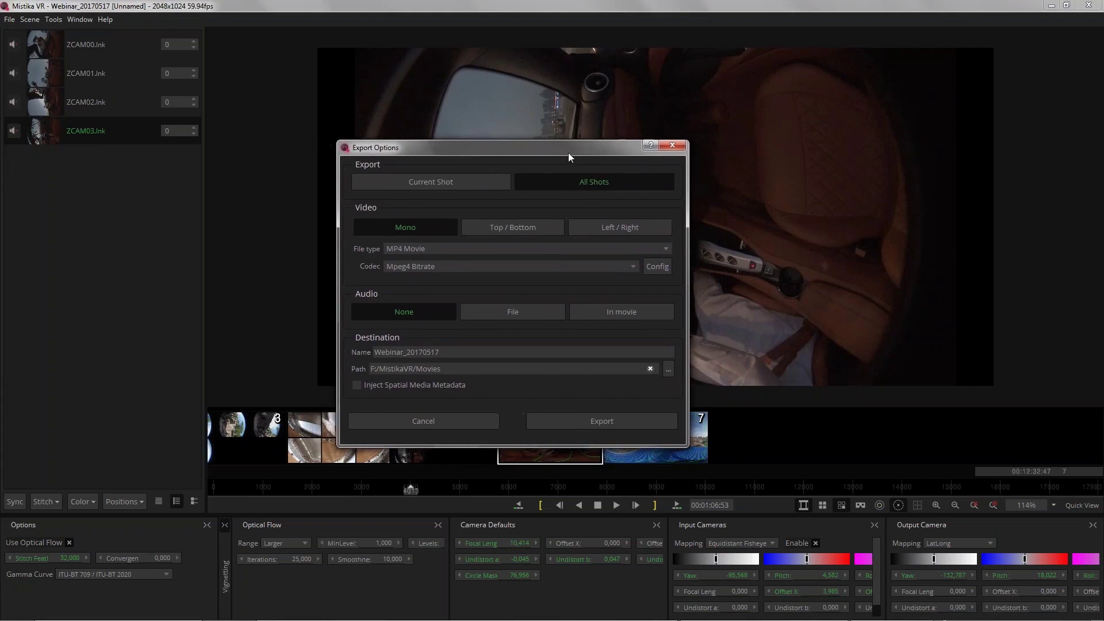
pyautogui.click(673, 147)
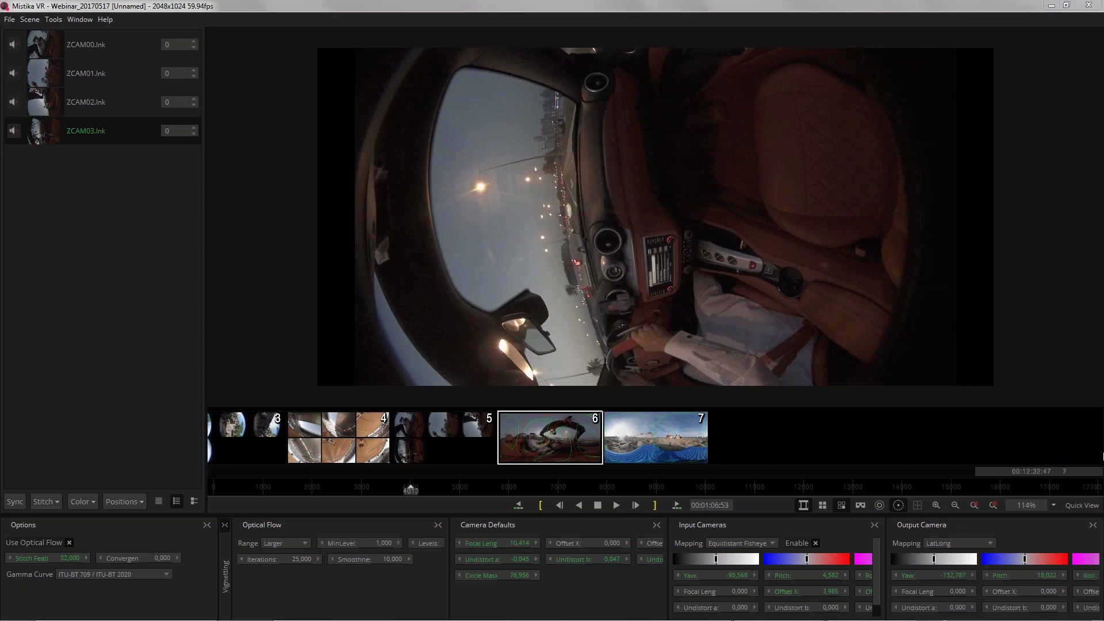
pyautogui.click(197, 248)
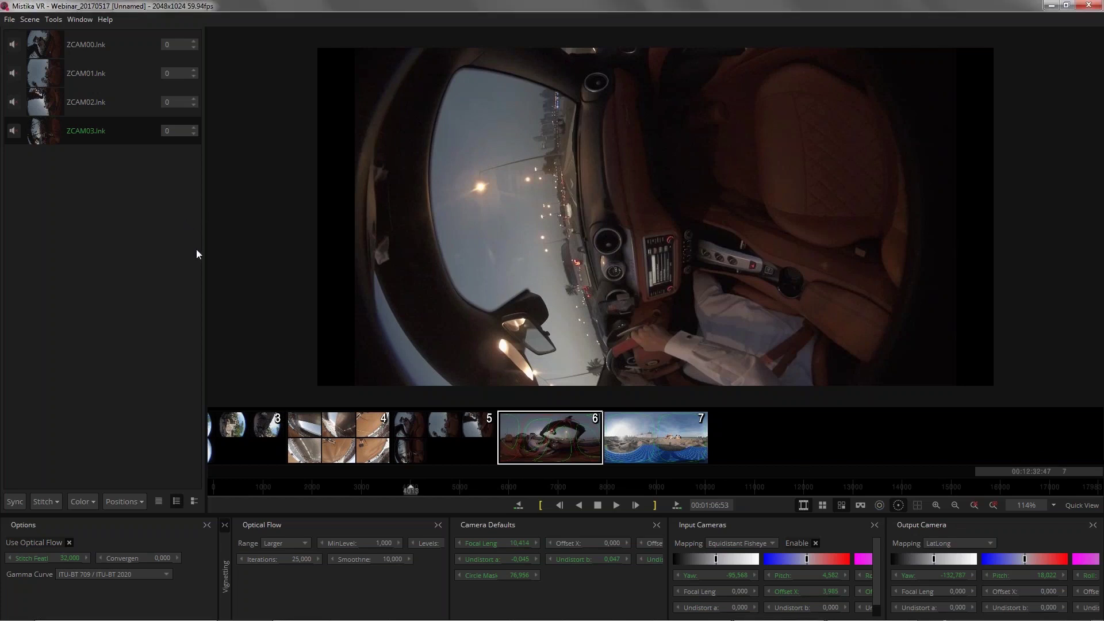
pyautogui.click(934, 17)
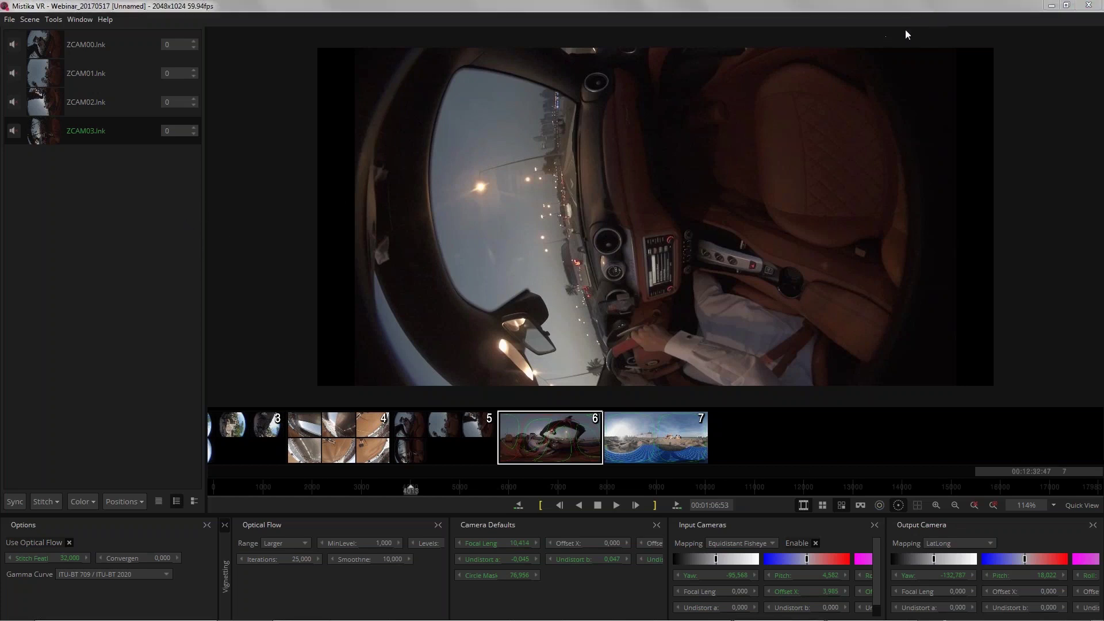
pyautogui.click(195, 47)
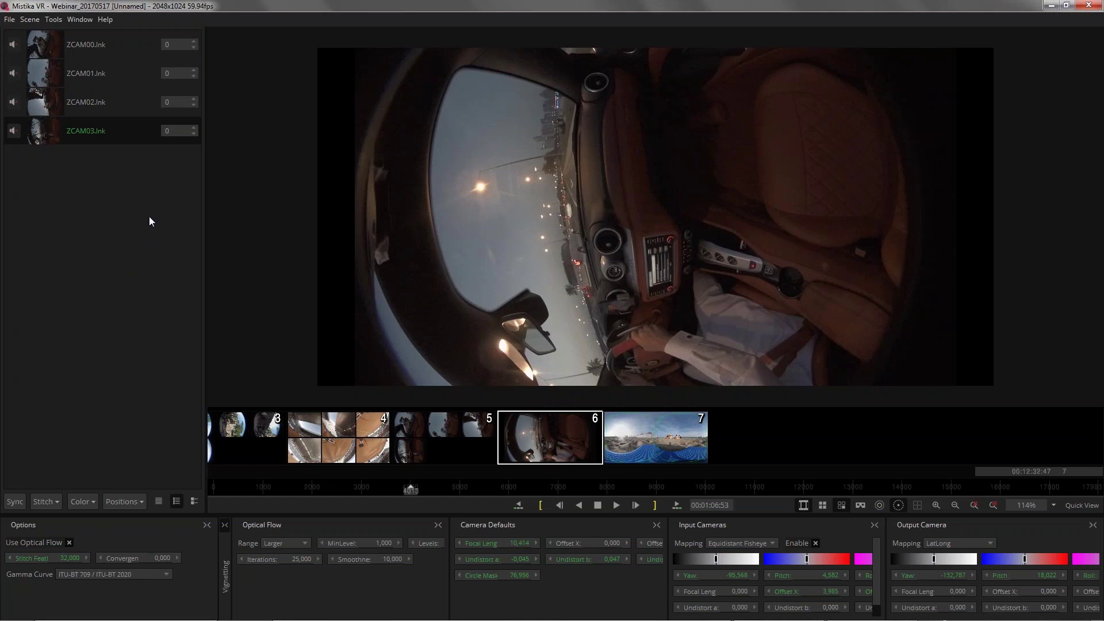
pyautogui.click(171, 44)
pyautogui.click(1091, 15)
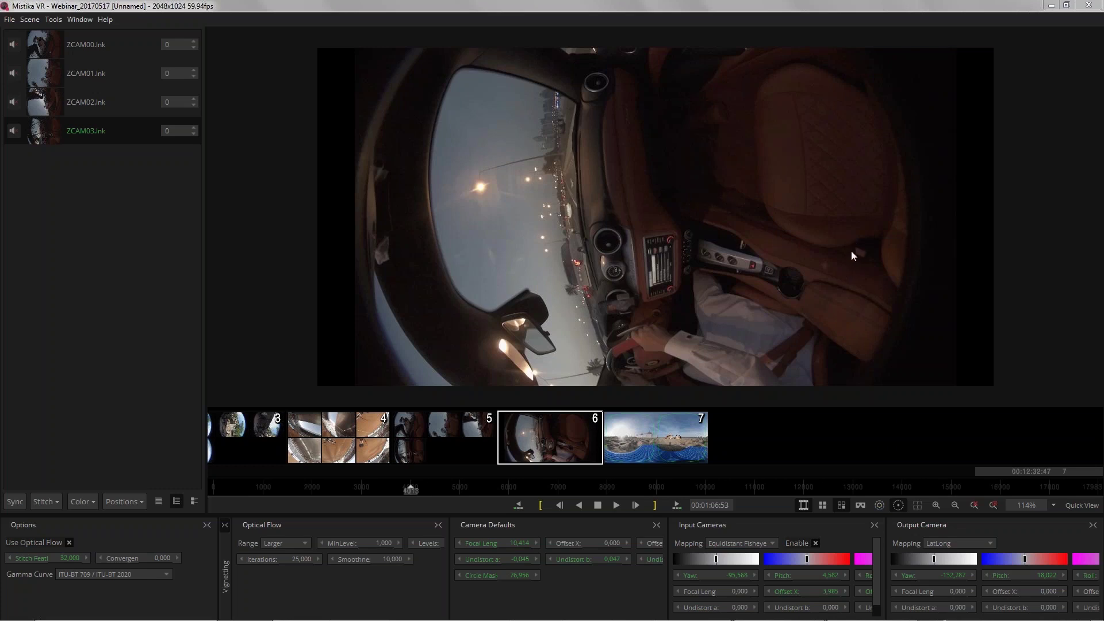
pyautogui.click(130, 503)
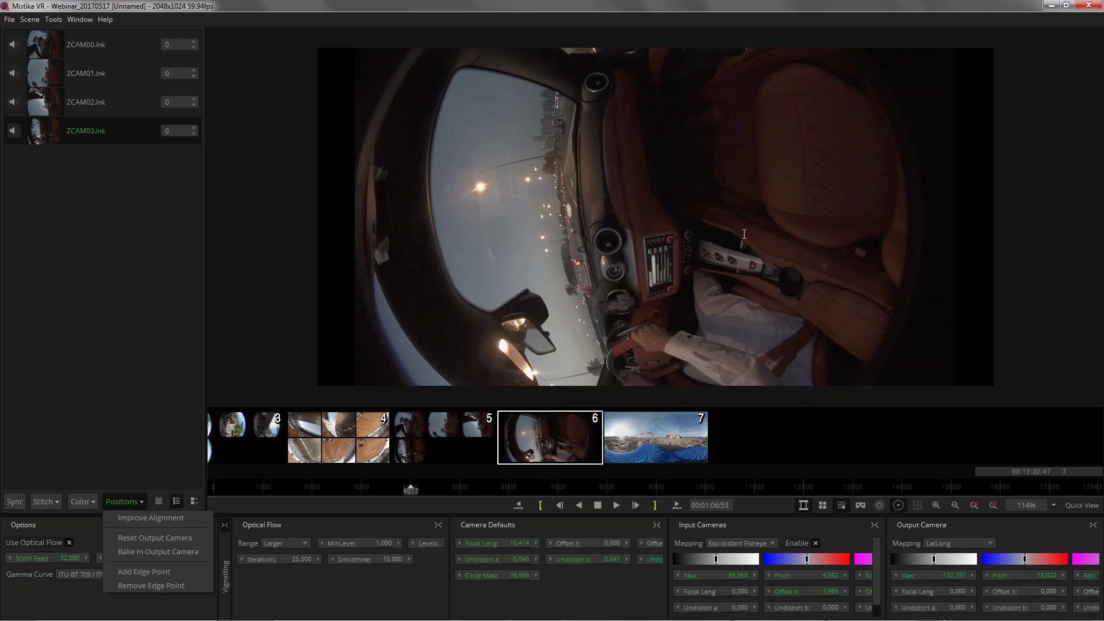
pyautogui.click(853, 241)
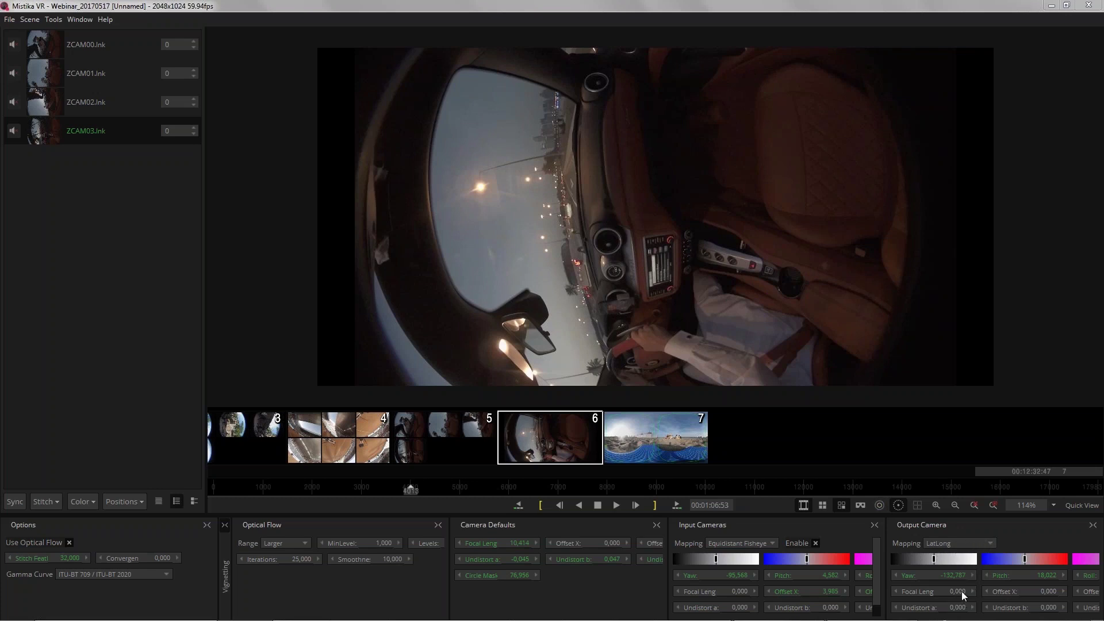
# - Try the Planar Rectilinear output camera mapping with a focal length of 0, and return the mapping to LatLong
pyautogui.click(989, 545)
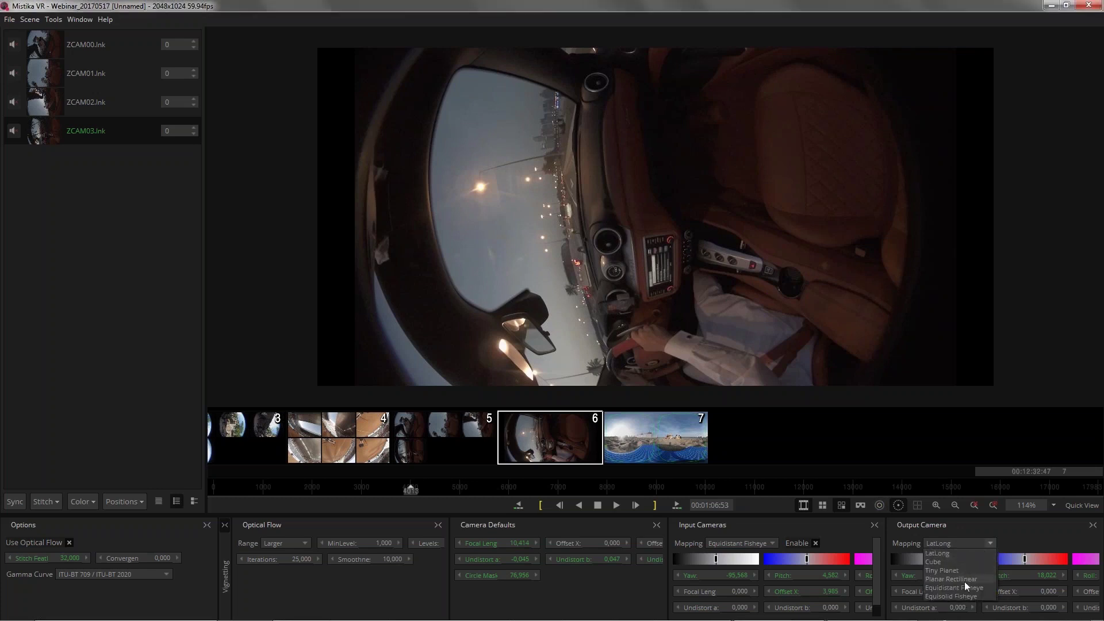
pyautogui.click(957, 579)
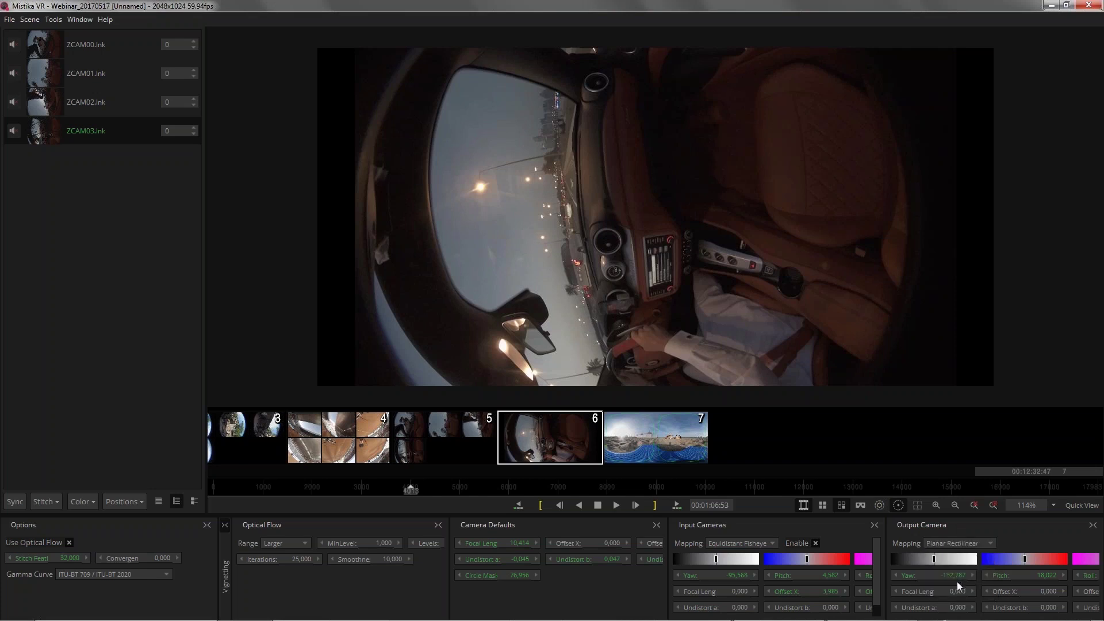
pyautogui.moveTo(954, 592)
pyautogui.mouseDown()
pyautogui.moveTo(971, 593)
pyautogui.moveTo(959, 592)
pyautogui.mouseUp()
pyautogui.doubleClick(959, 593)
pyautogui.write('0')
pyautogui.press('Return')
pyautogui.click(963, 544)
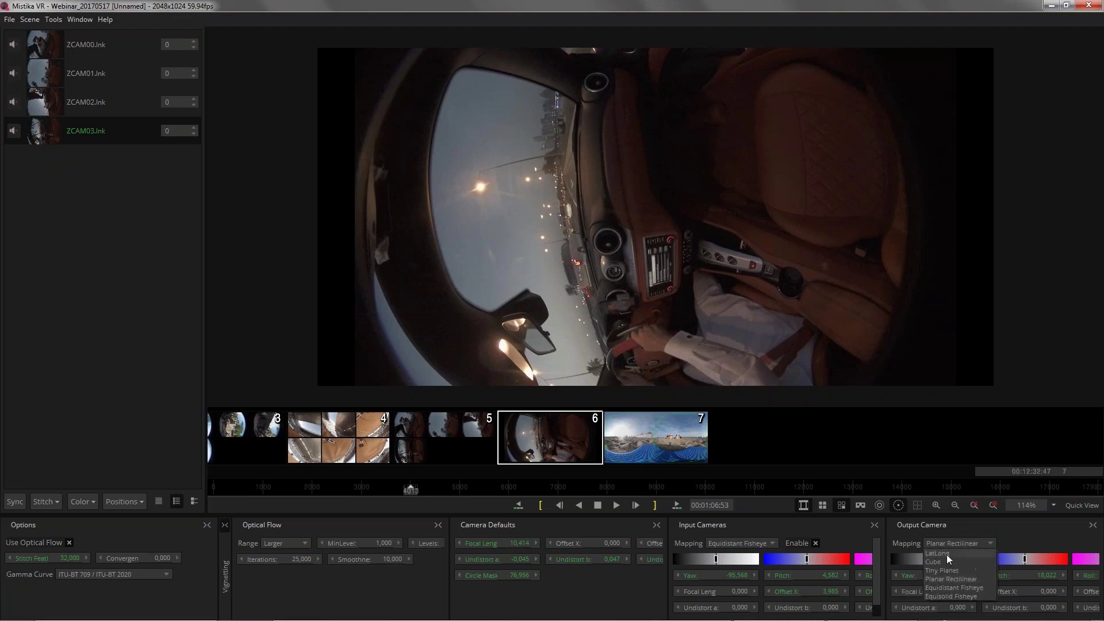
pyautogui.click(946, 554)
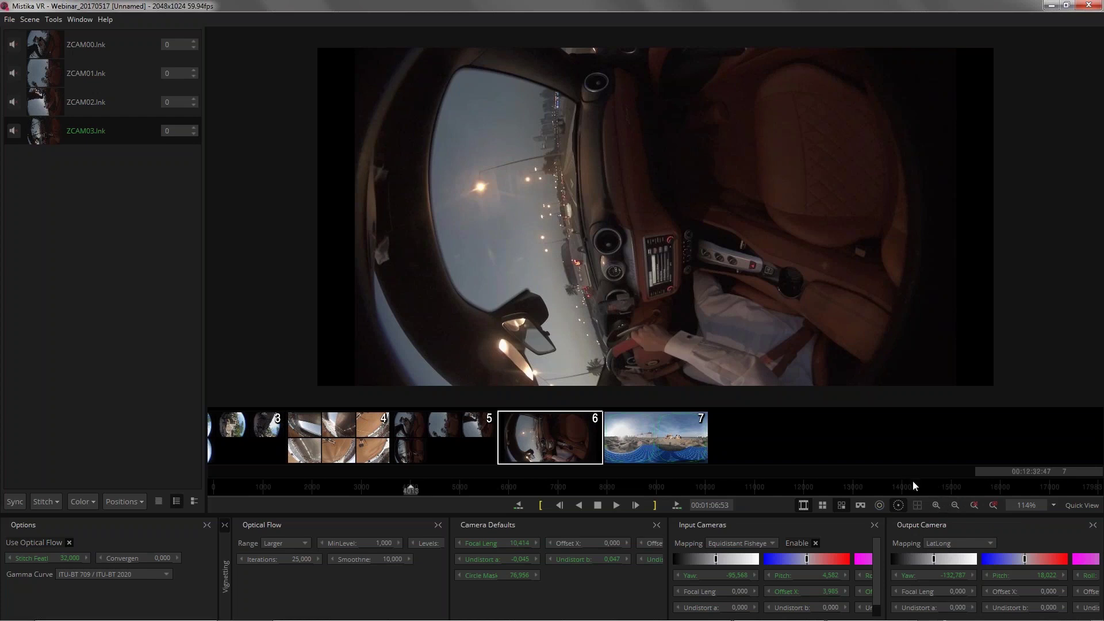
# - Enlarge the camera and stitch parameter area slightly in height
pyautogui.moveTo(722, 516); pyautogui.dragTo(763, 499)
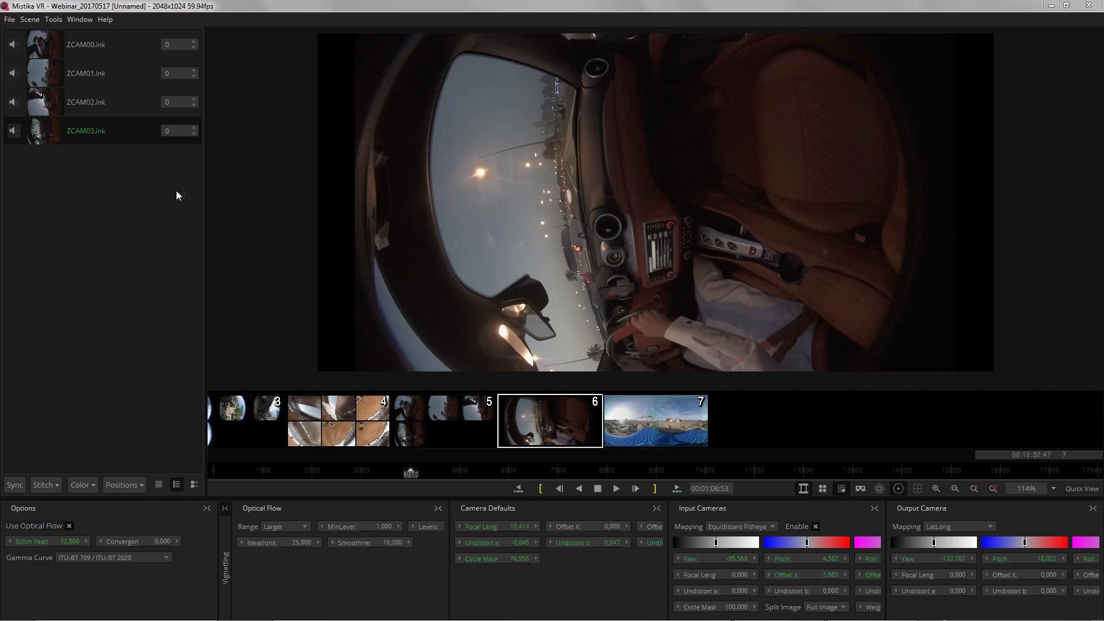
pyautogui.rightClick(88, 225)
pyautogui.click(102, 205)
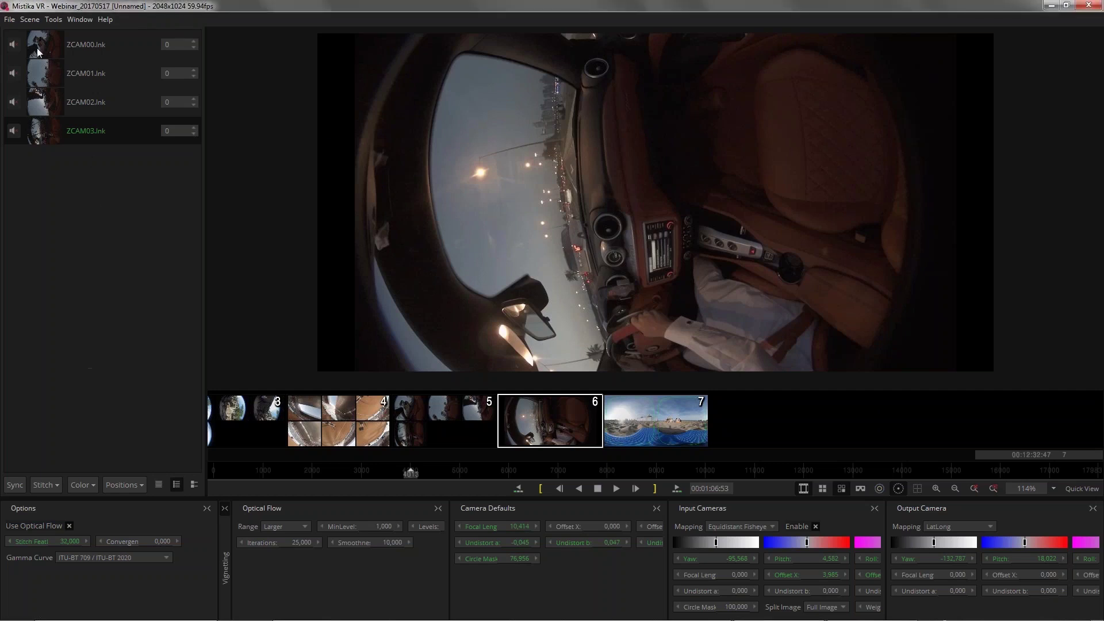
# - Copy the DATA folder's path from the Save As dialog, and close the dialog without saving
pyautogui.click(12, 19)
pyautogui.click(45, 101)
pyautogui.moveTo(612, 108); pyautogui.dragTo(342, 316)
pyautogui.click(320, 334)
pyautogui.hotkey('ctrl', 'c')
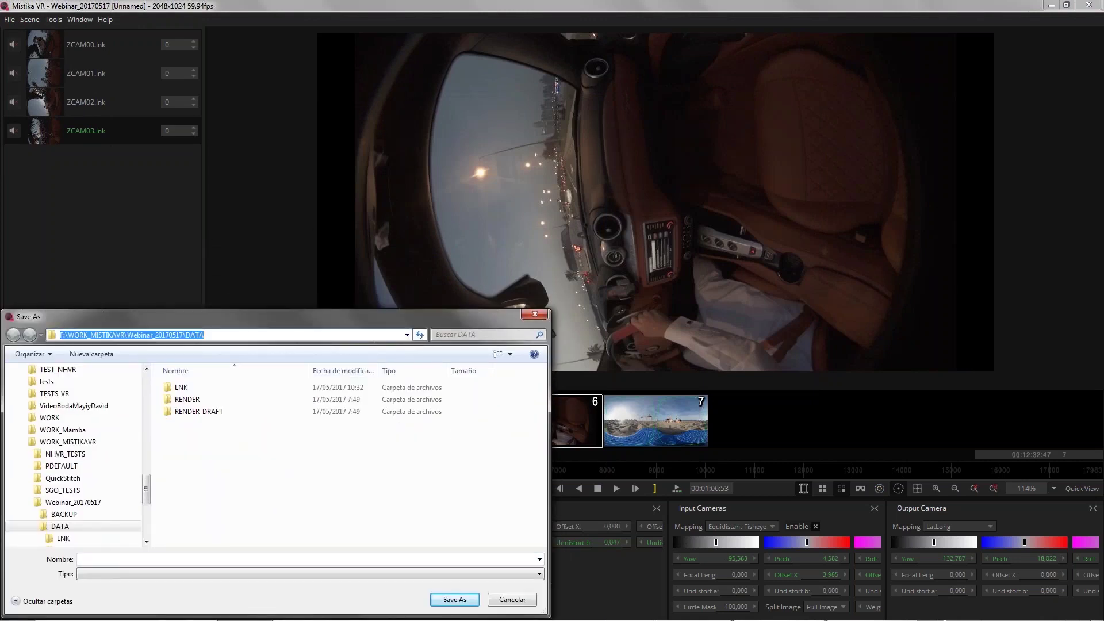
pyautogui.moveTo(301, 318); pyautogui.dragTo(477, 331)
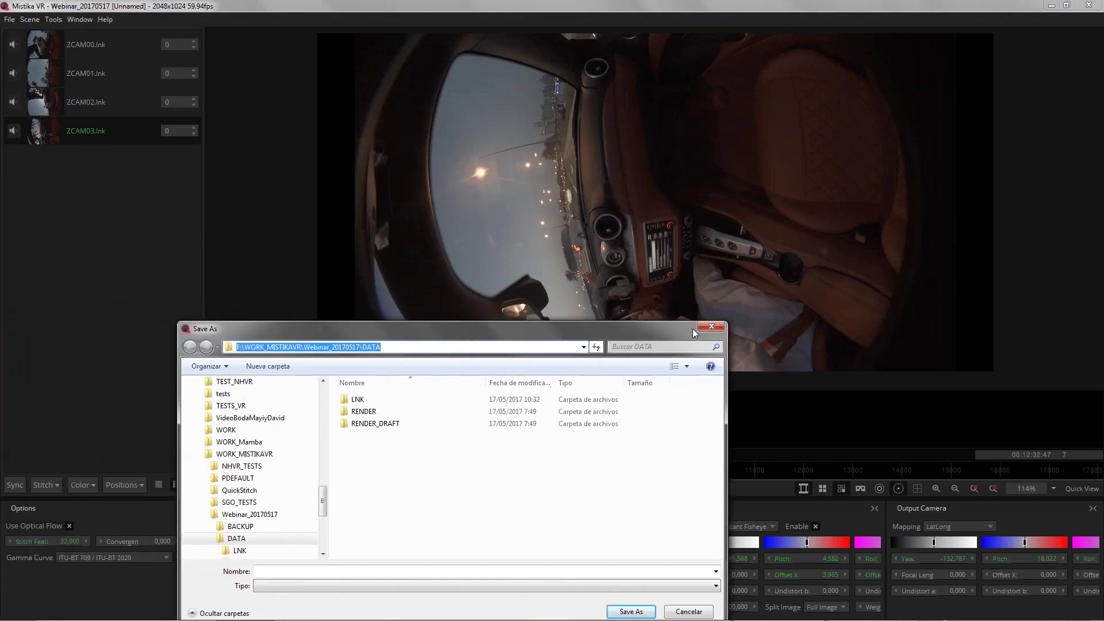
pyautogui.click(711, 329)
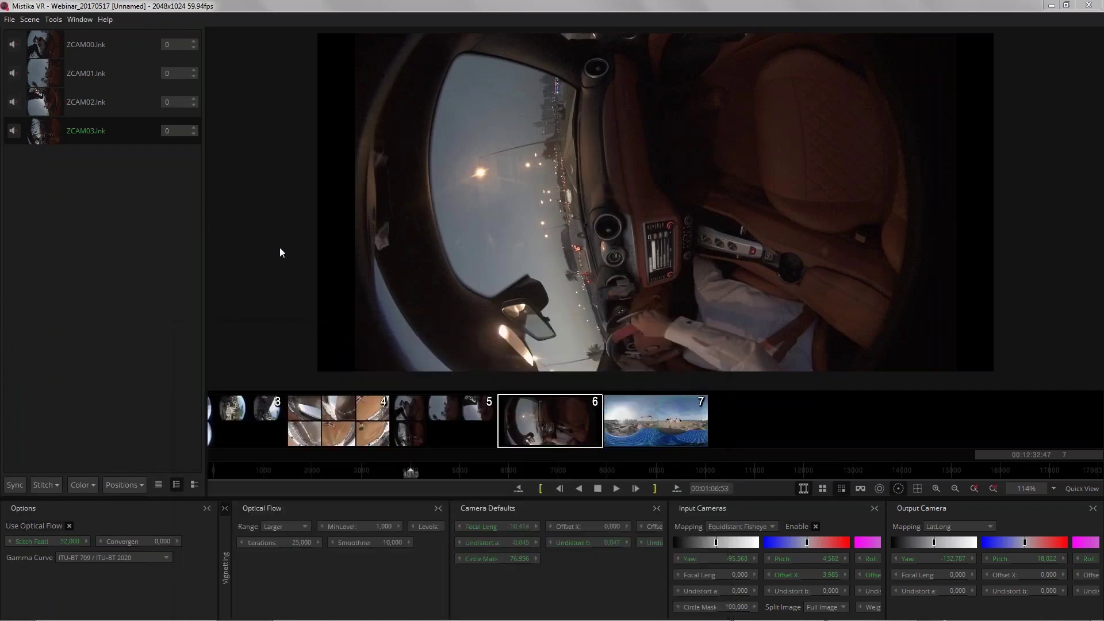
# - Open F:\WORK_MISTIKAVR\Webinar_20170517\DATA in a new Windows Explorer window using the copied path
pyautogui.press('super+e')
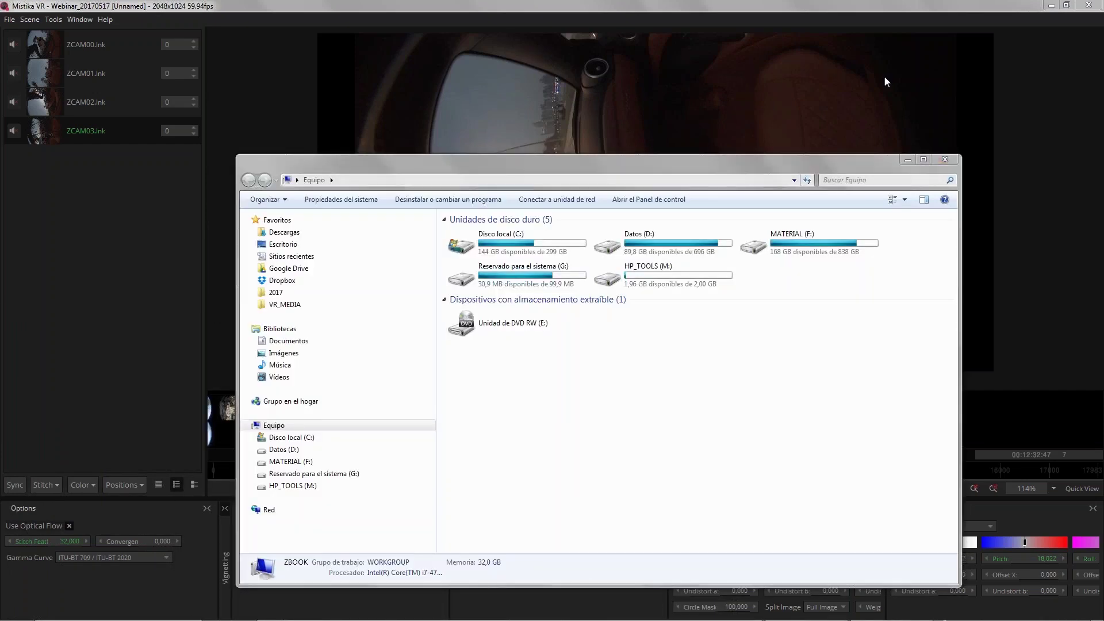
pyautogui.click(601, 181)
pyautogui.hotkey('ctrl', 'v')
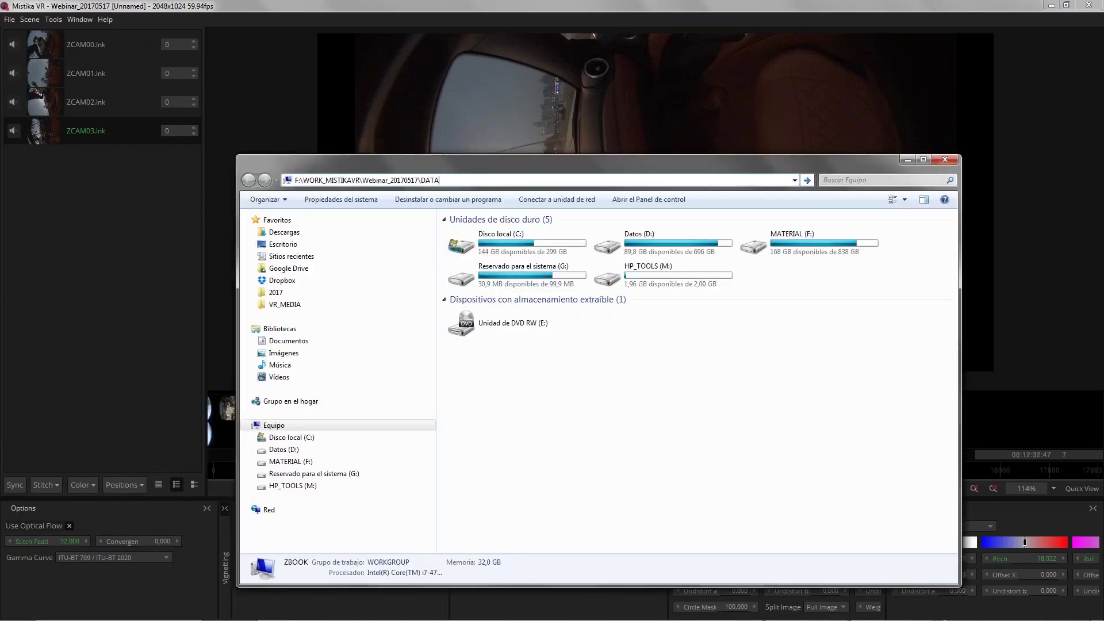
pyautogui.press('Return')
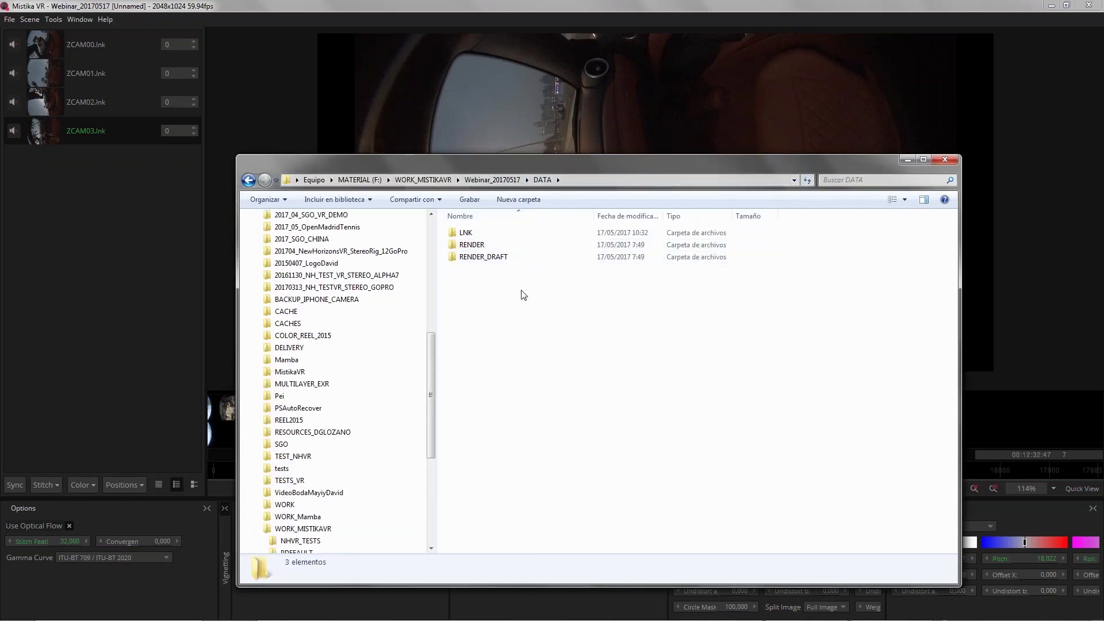
# - Return to Mistika VR and save the sequence under the name a in the DATA folder
pyautogui.click(95, 188)
pyautogui.click(9, 19)
pyautogui.click(34, 106)
pyautogui.write('a')
pyautogui.click(631, 599)
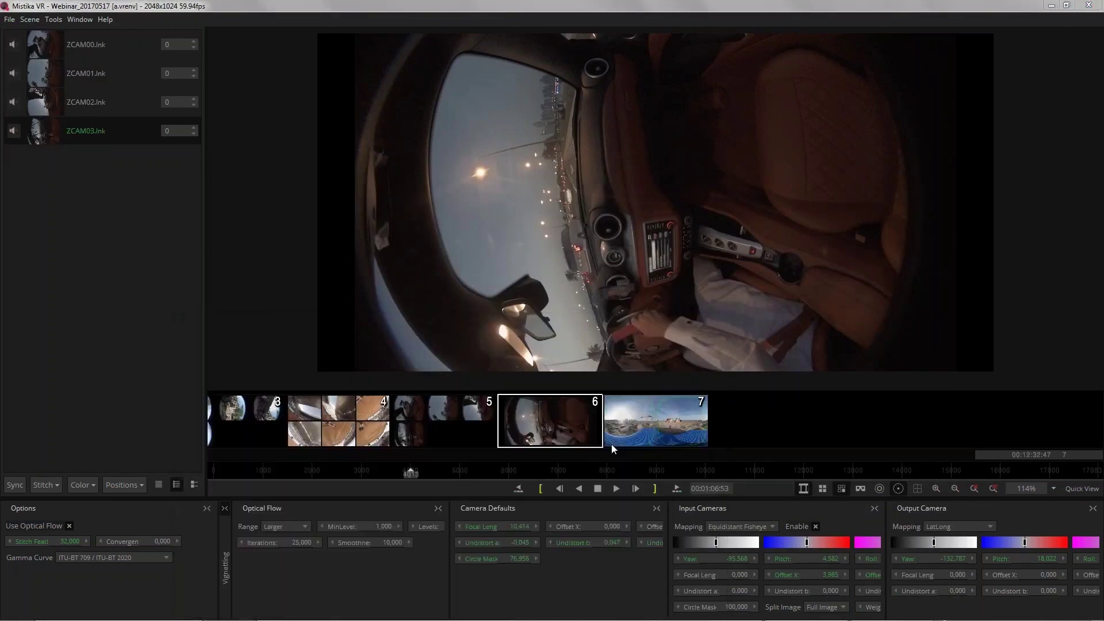
# - Switch to the DATA folder in Windows Explorer and open a.vrenv in Notepad++
pyautogui.hotkey('alt', 'Tab')
pyautogui.click(467, 279)
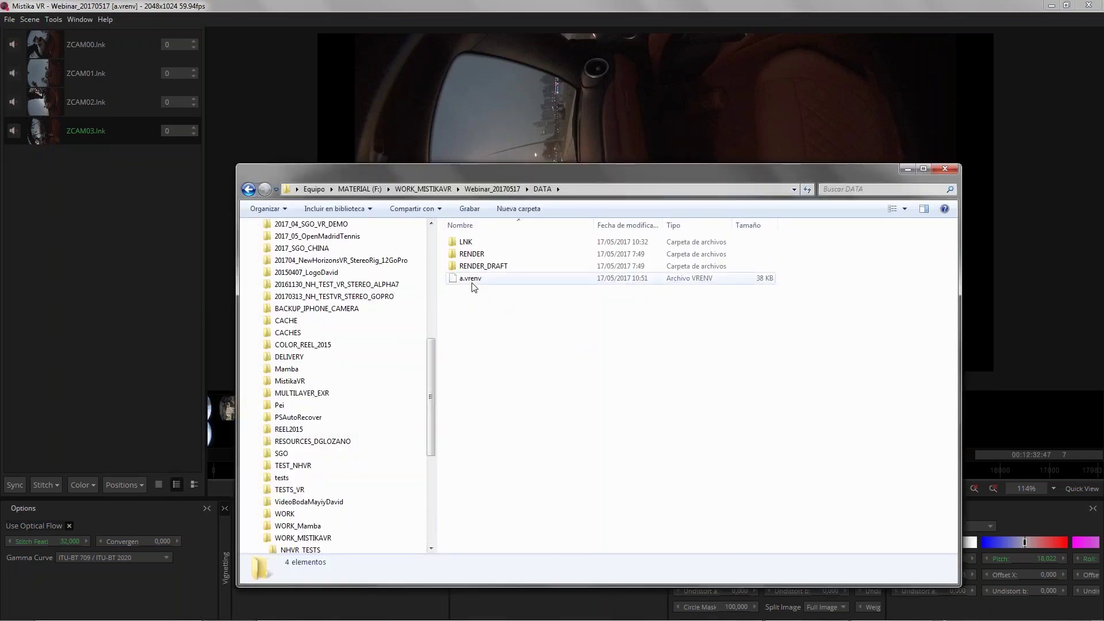
pyautogui.moveTo(563, 176); pyautogui.dragTo(422, 111)
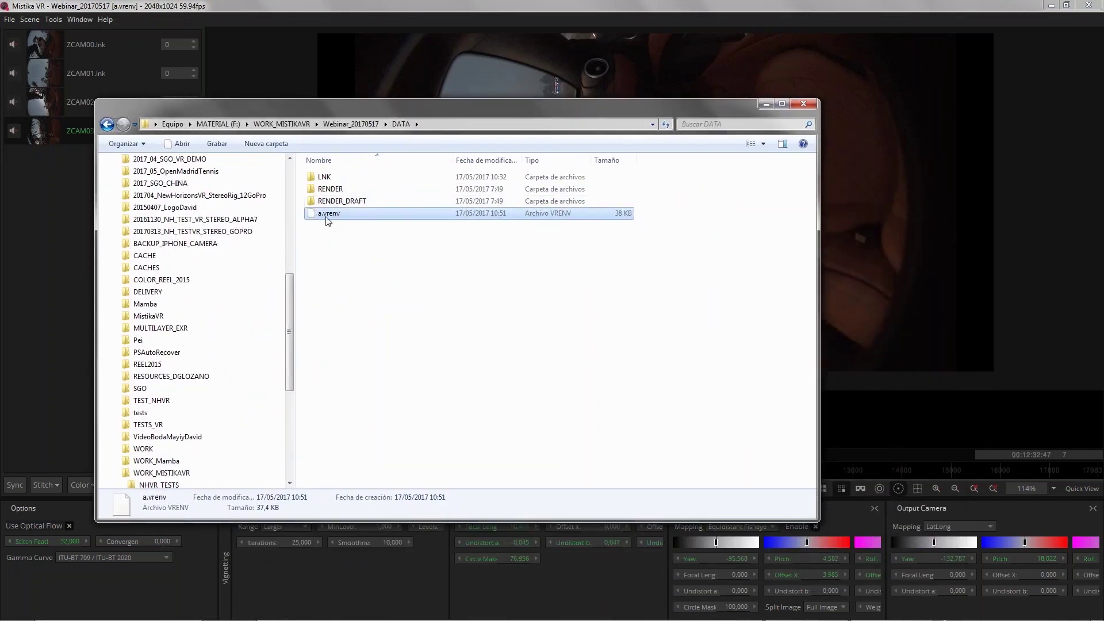
pyautogui.rightClick(327, 216)
pyautogui.click(392, 262)
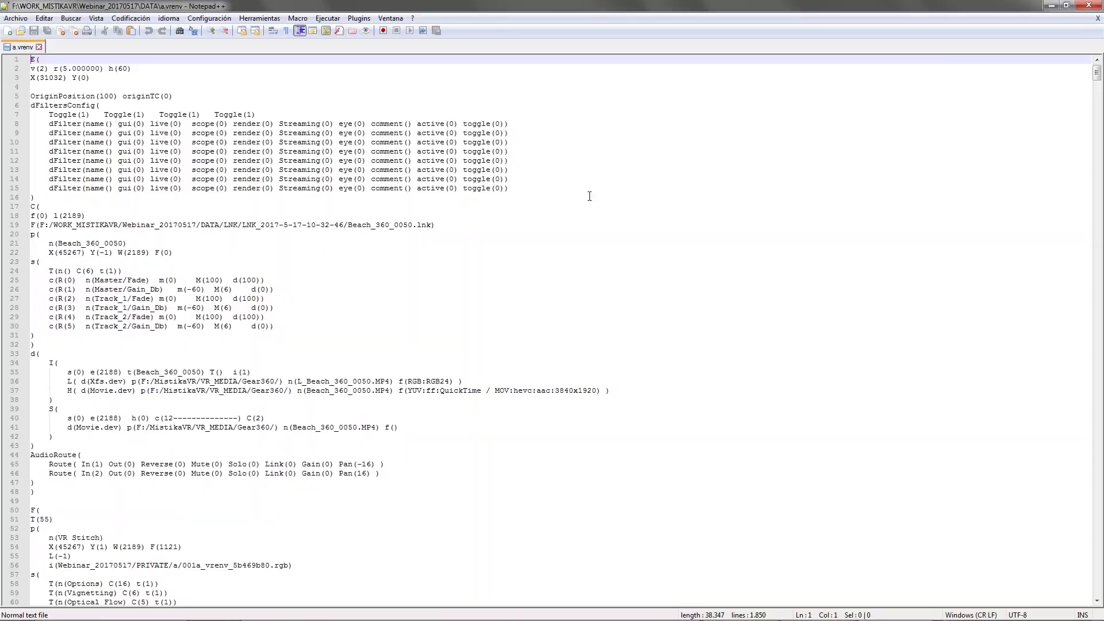
# - Examine the text of a.vrenv in a smaller window, including the Beach_360_0050.lnk path and stitch parameters, and close Notepad++
pyautogui.doubleClick(816, 10)
pyautogui.moveTo(722, 57); pyautogui.dragTo(256, 18)
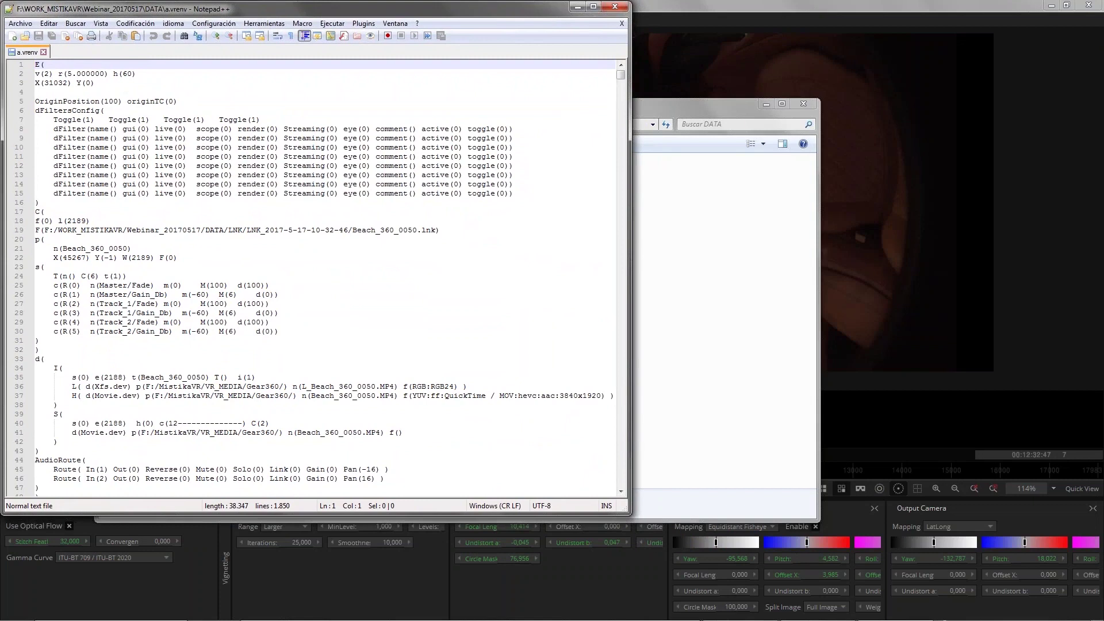
pyautogui.moveTo(630, 519); pyautogui.dragTo(673, 608)
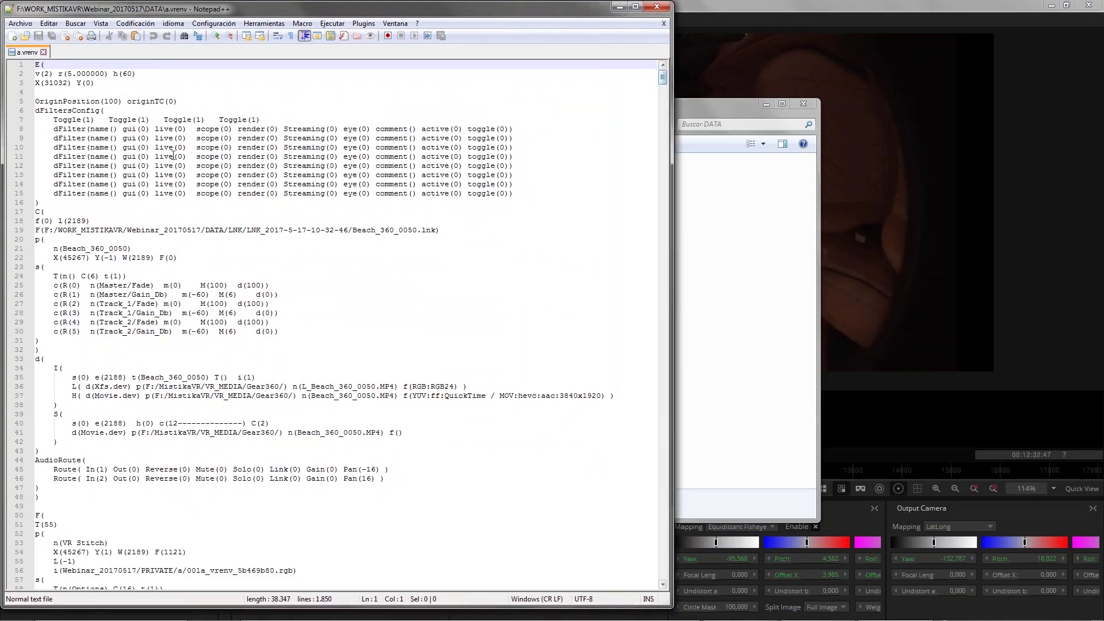
pyautogui.moveTo(57, 230); pyautogui.dragTo(389, 231)
pyautogui.click(590, 144)
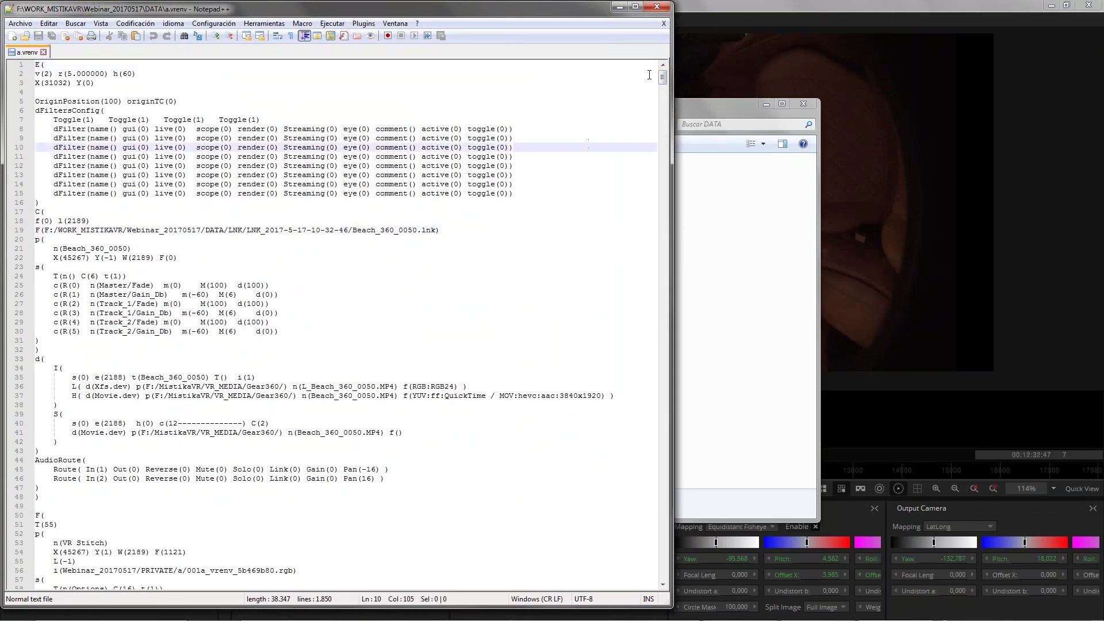
pyautogui.moveTo(663, 77); pyautogui.dragTo(665, 86)
pyautogui.scroll(-18, 454, 287)
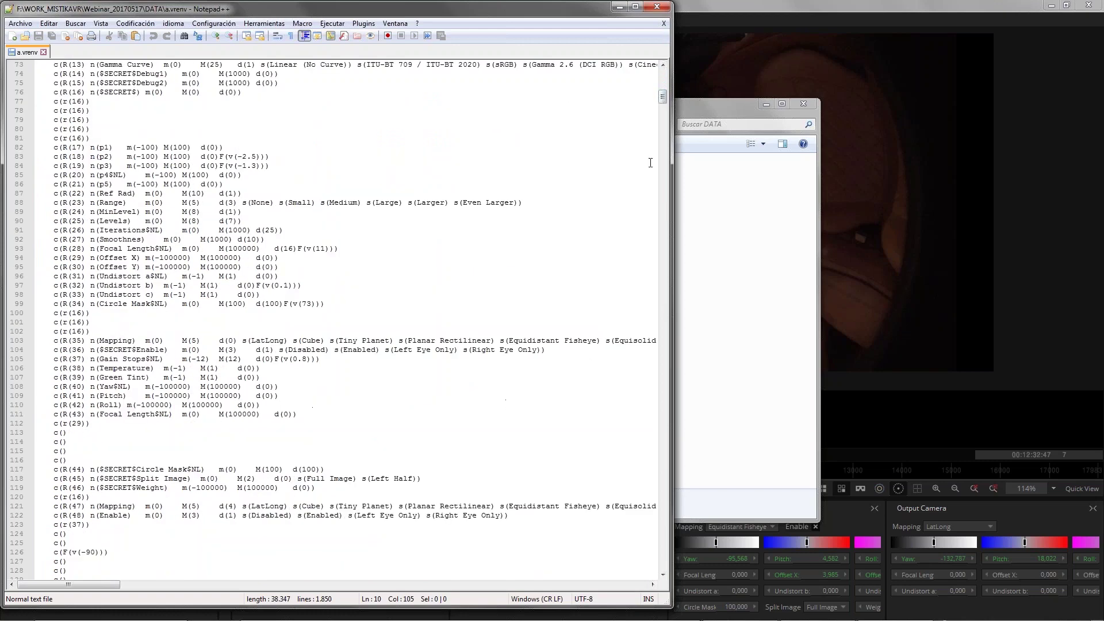
pyautogui.moveTo(662, 98); pyautogui.dragTo(623, 88)
pyautogui.click(657, 7)
pyautogui.click(626, 21)
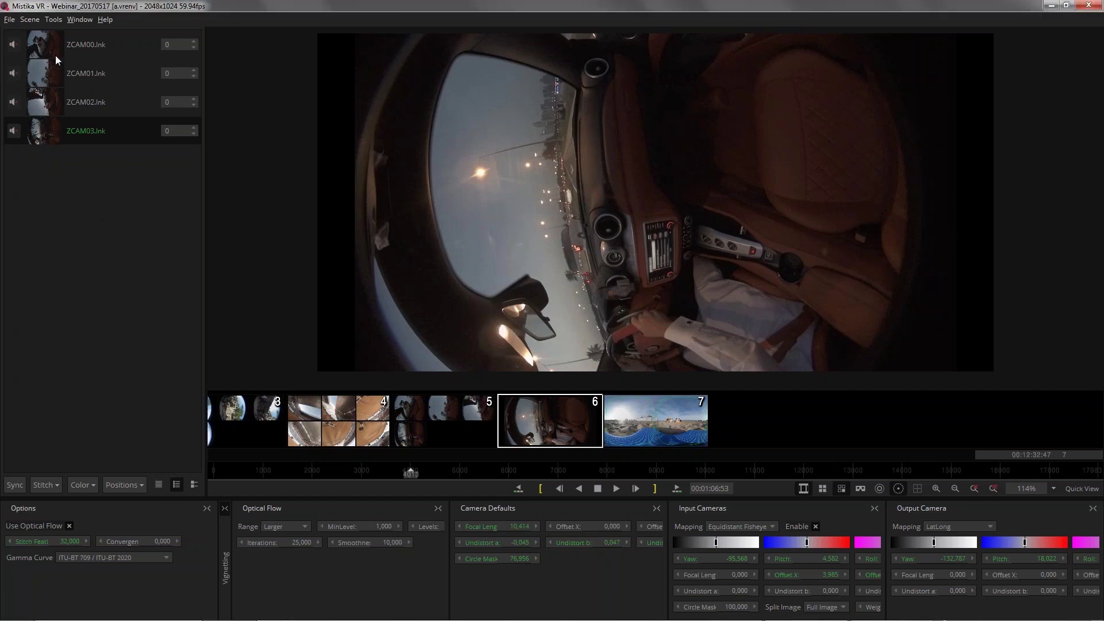
# - Open the export options for the sequence and move the dialog up over the viewer
pyautogui.click(29, 19)
pyautogui.click(38, 117)
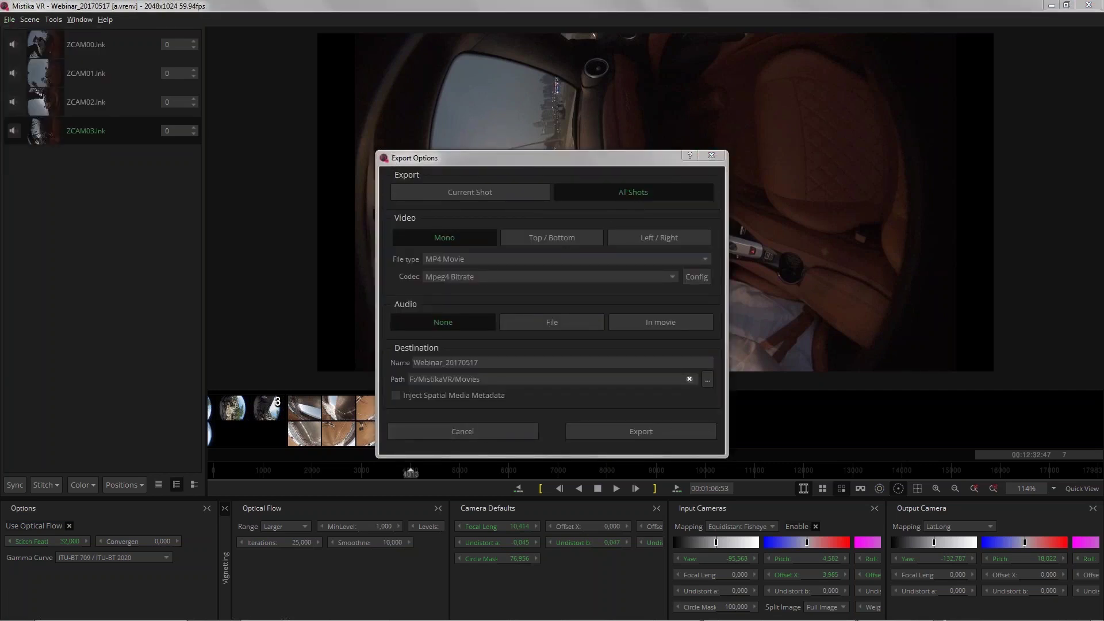
pyautogui.moveTo(567, 154); pyautogui.dragTo(588, 63)
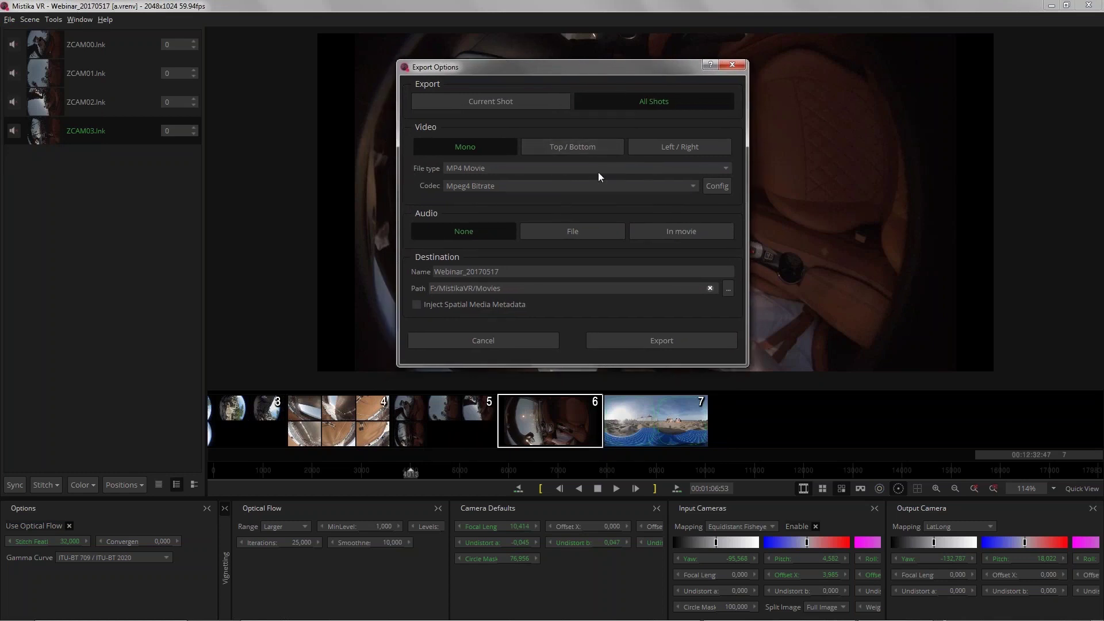
pyautogui.moveTo(602, 66); pyautogui.dragTo(597, 80)
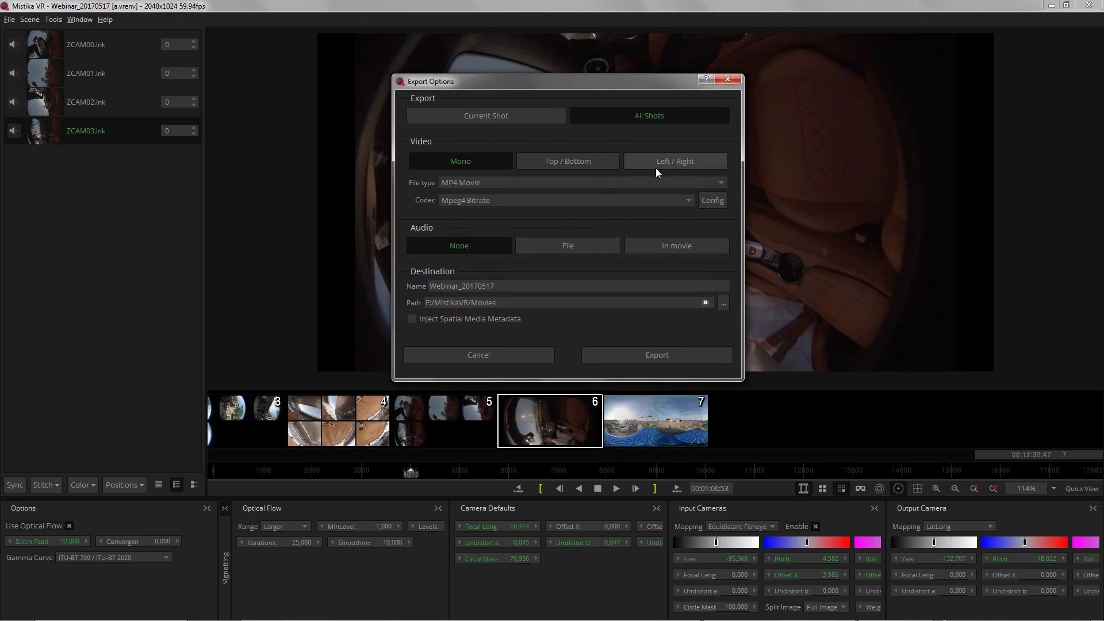
pyautogui.moveTo(600, 87); pyautogui.dragTo(635, 76)
pyautogui.moveTo(701, 97); pyautogui.dragTo(616, 64)
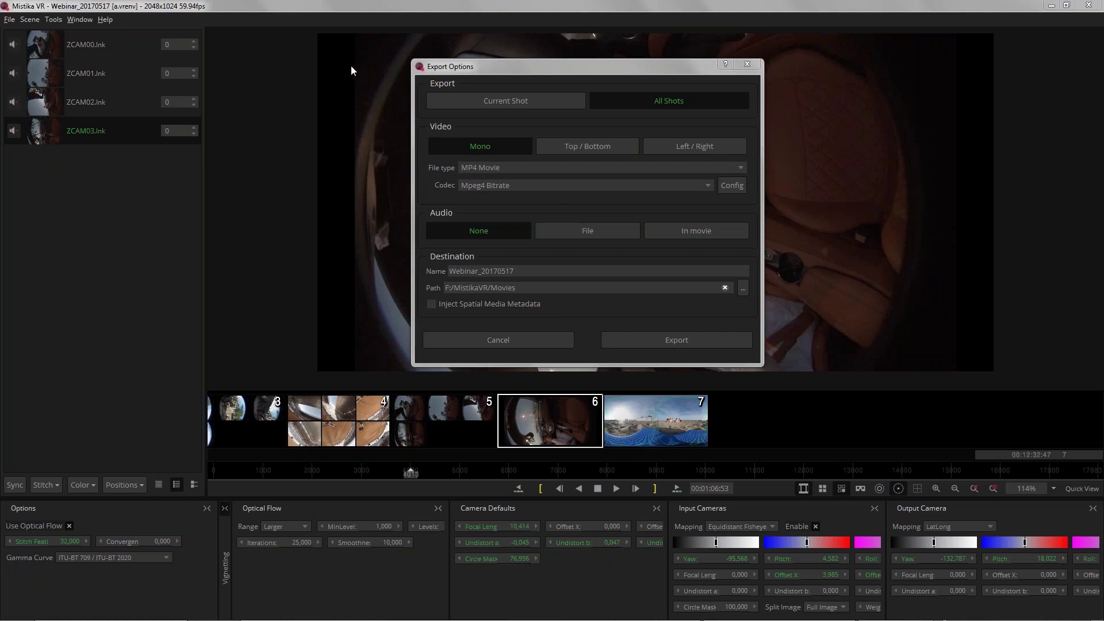
pyautogui.moveTo(489, 64); pyautogui.dragTo(499, 65)
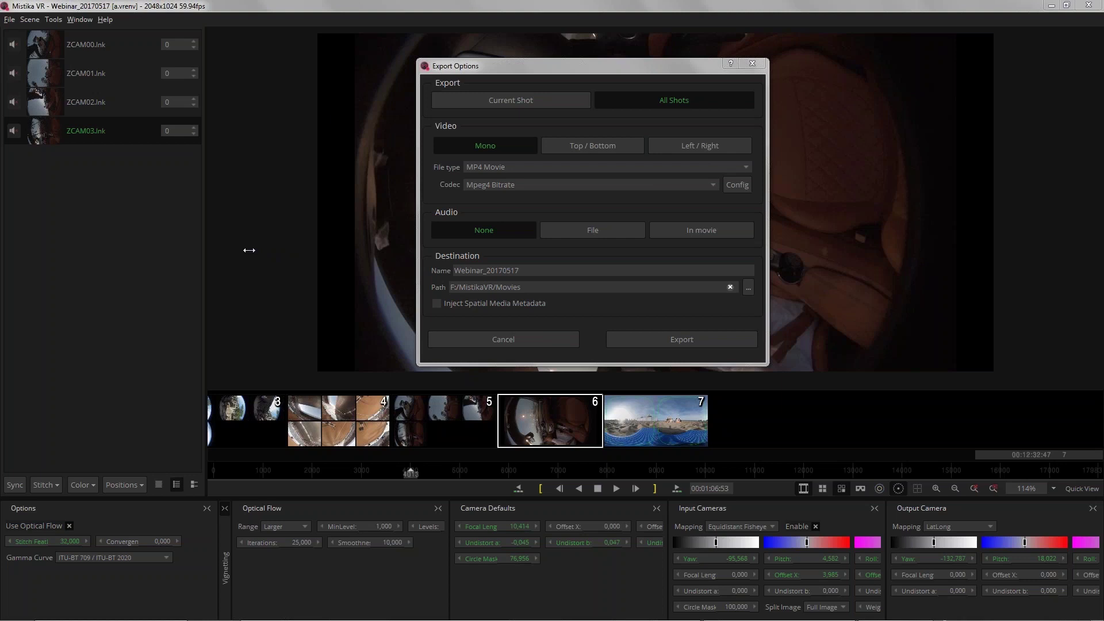
pyautogui.moveTo(546, 67); pyautogui.dragTo(543, 67)
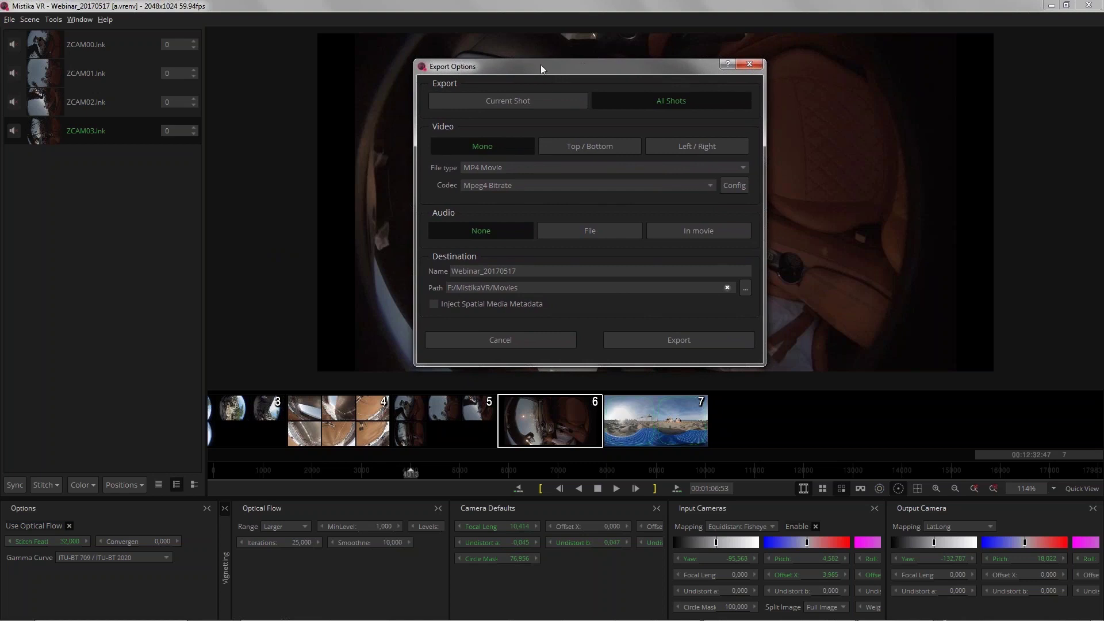
pyautogui.moveTo(539, 67); pyautogui.dragTo(544, 67)
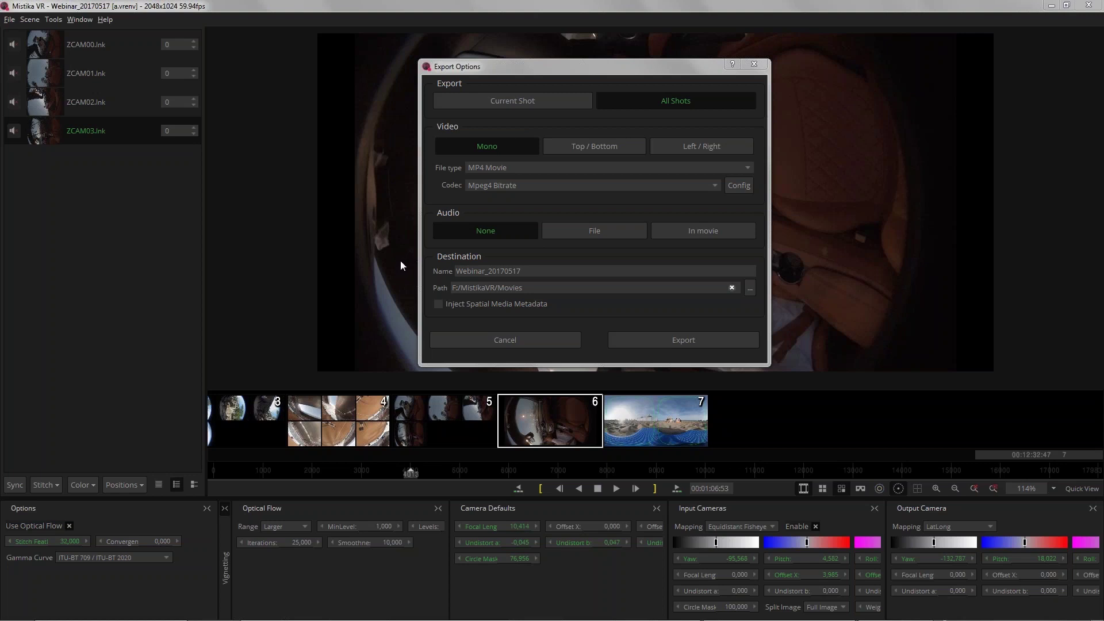
pyautogui.moveTo(612, 71)
pyautogui.mouseDown()
pyautogui.moveTo(719, 84)
pyautogui.moveTo(794, 113)
pyautogui.moveTo(643, 69)
pyautogui.moveTo(597, 71)
pyautogui.moveTo(617, 70)
pyautogui.mouseUp()
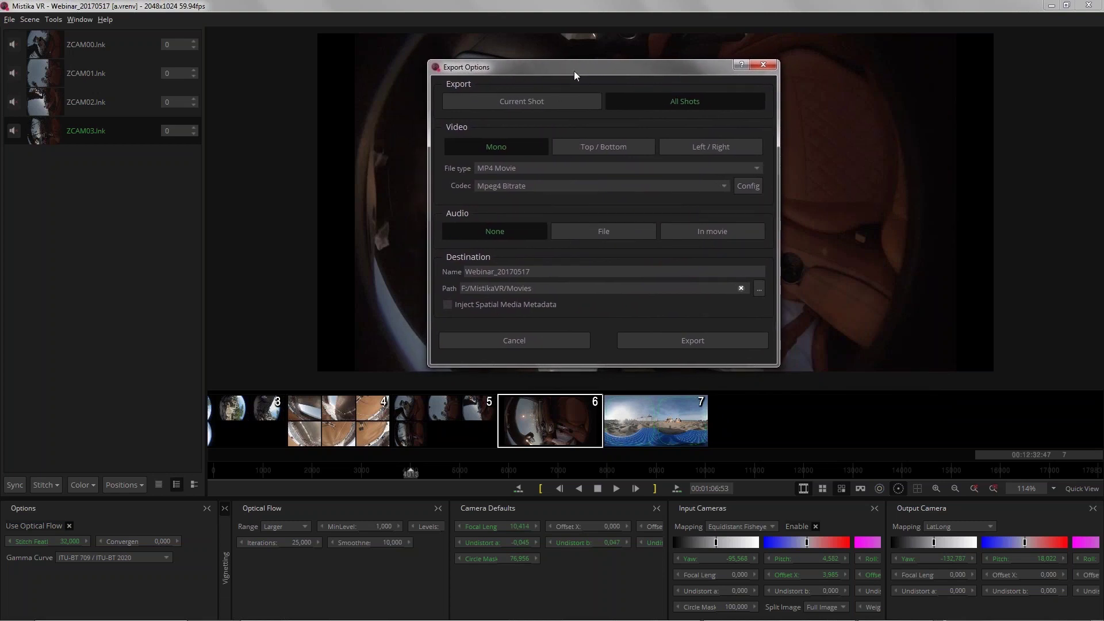
pyautogui.moveTo(588, 72); pyautogui.dragTo(596, 71)
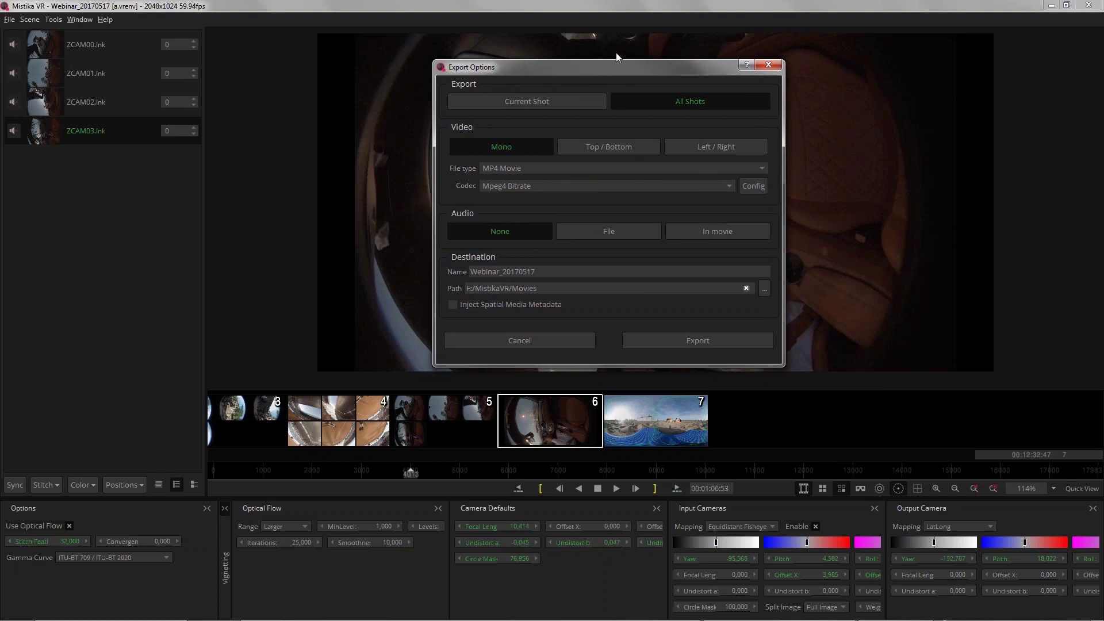